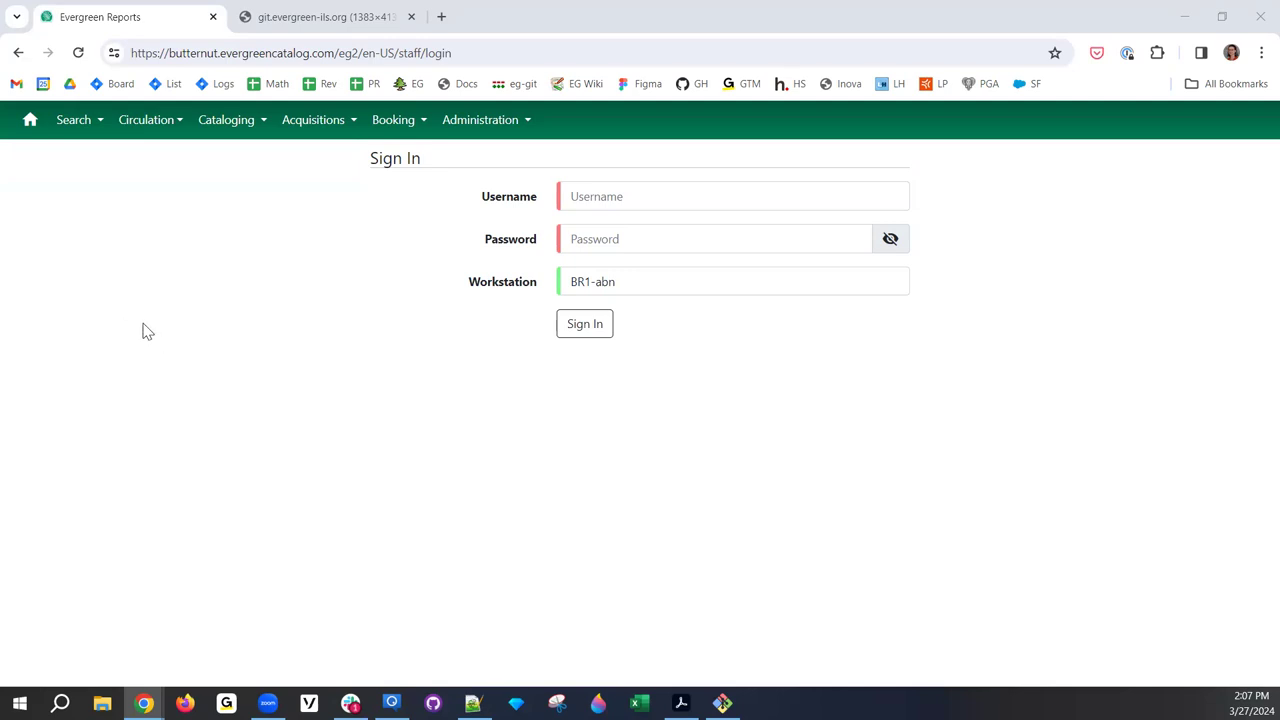
# - Enter the staff username on the sign-in page, fixing a typo, and move to the Password field
pyautogui.click(662, 205)
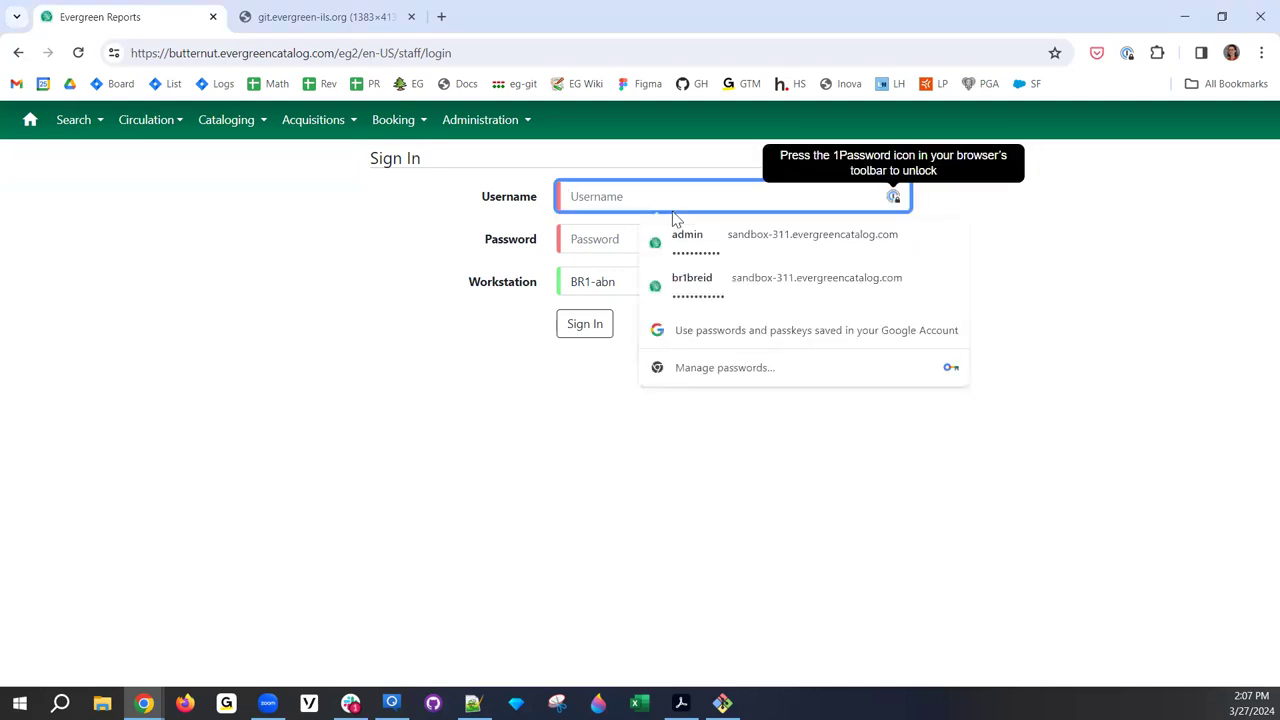
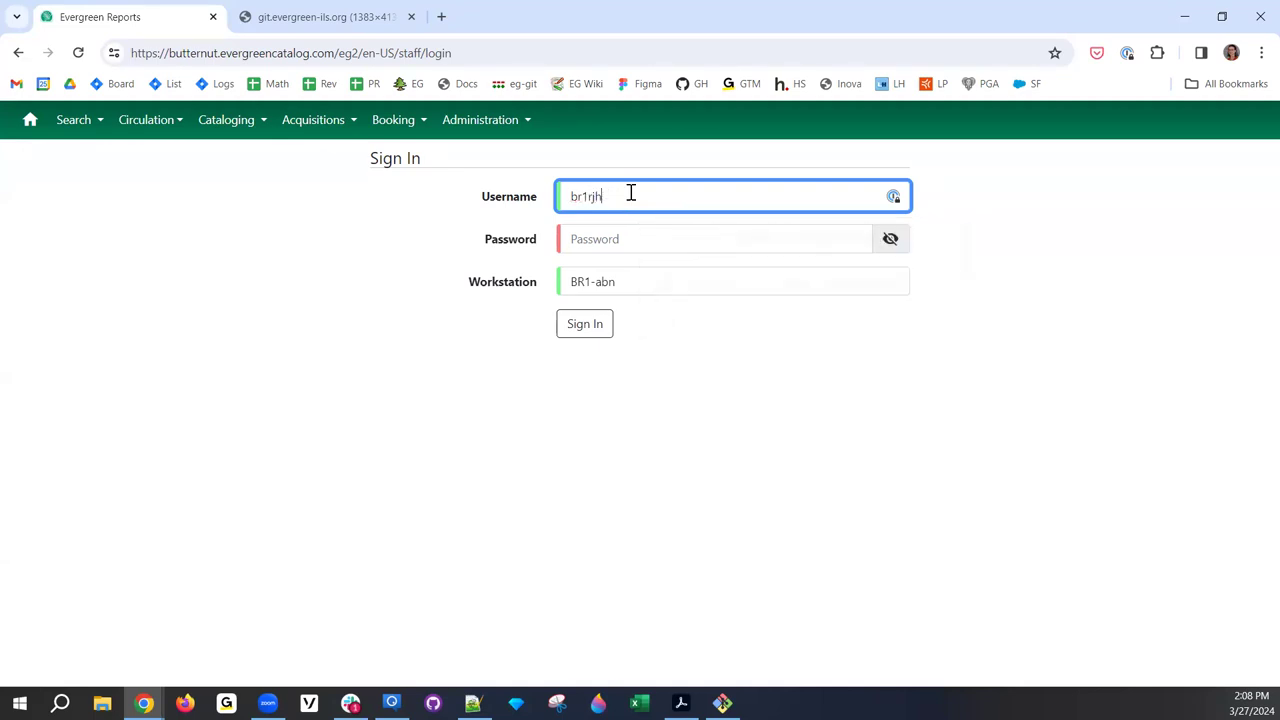
pyautogui.press('Tab')
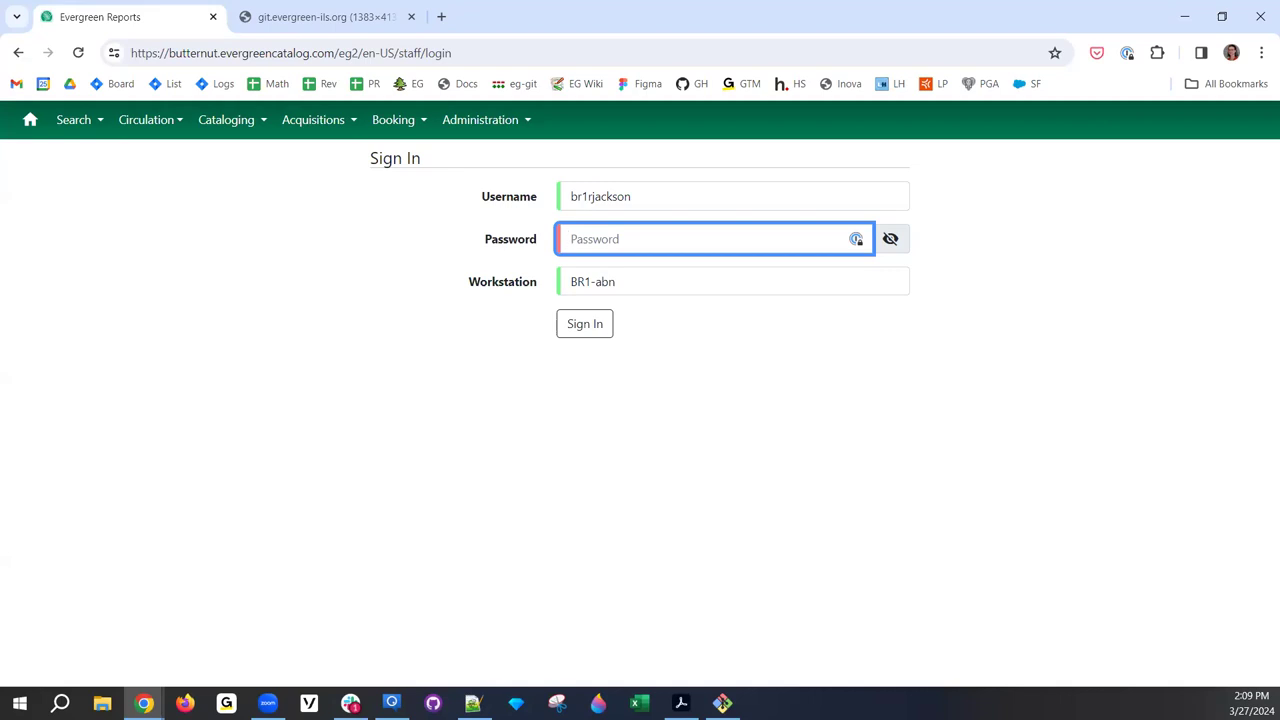
pyautogui.hotkey('alt', 'Tab')
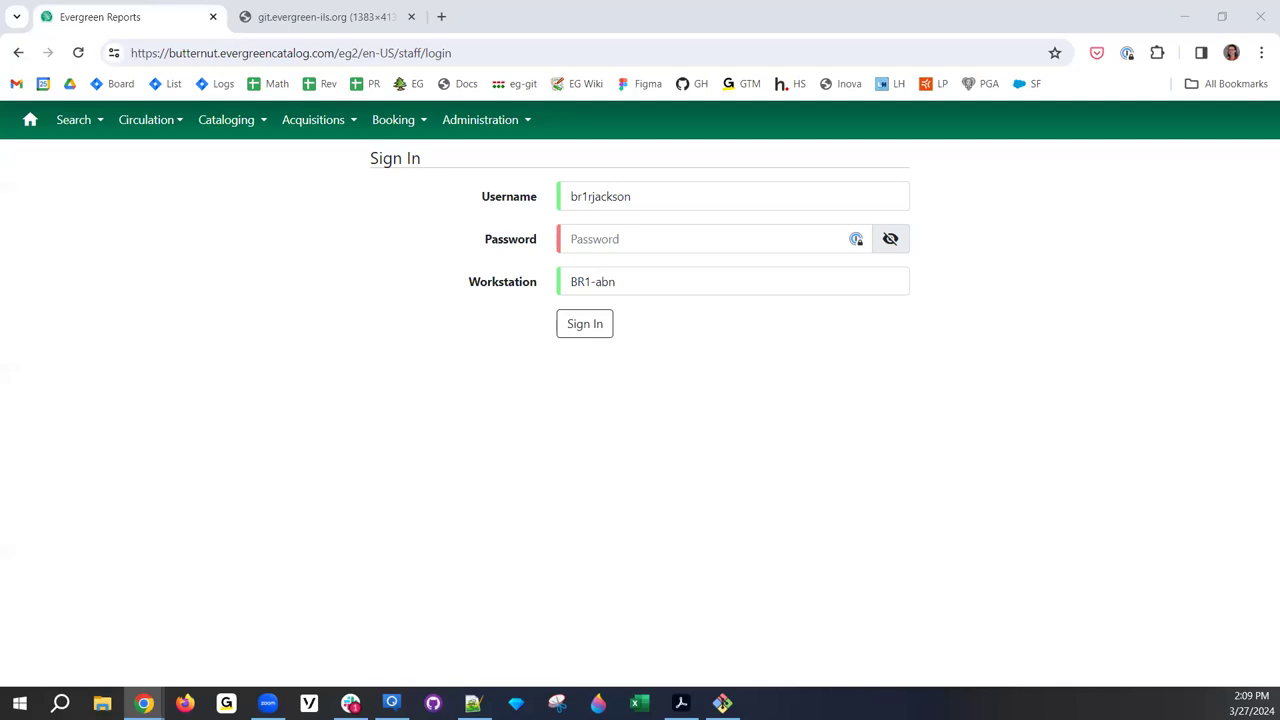
# - Enter the account password and sign in at workstation BR1-abn
pyautogui.click(587, 247)
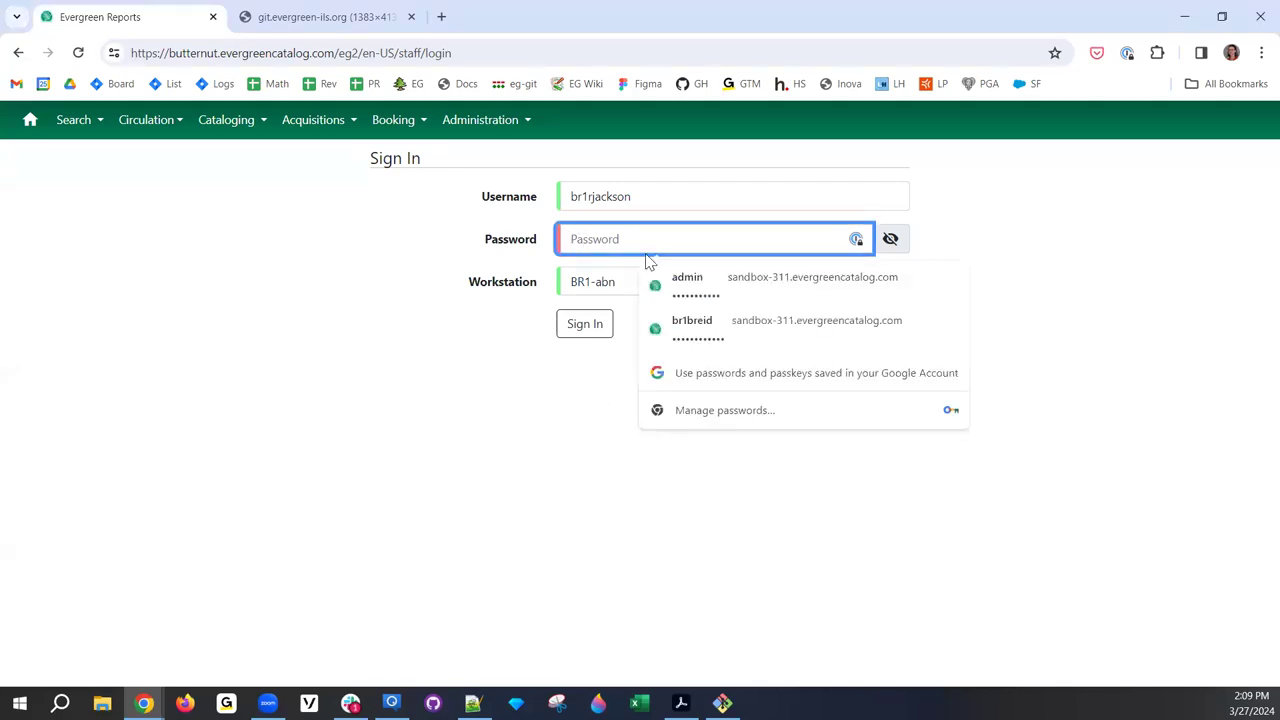
pyautogui.write('demo1234567')
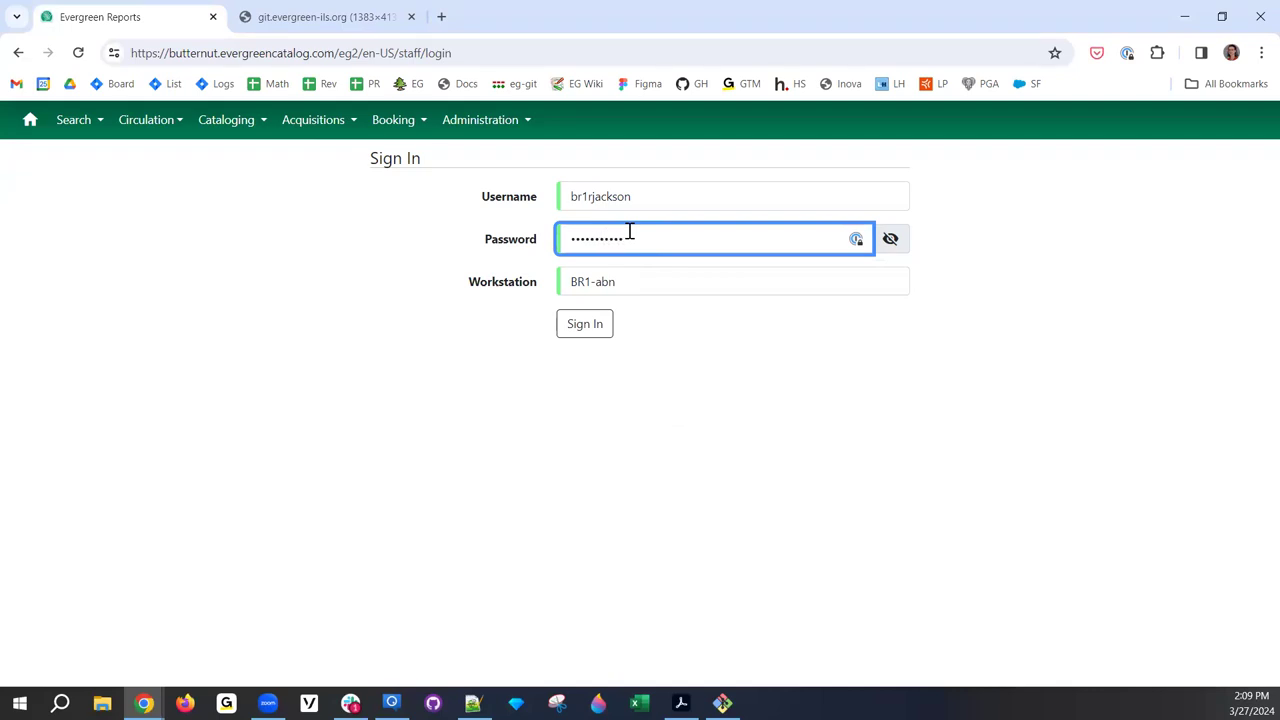
pyautogui.press('Return')
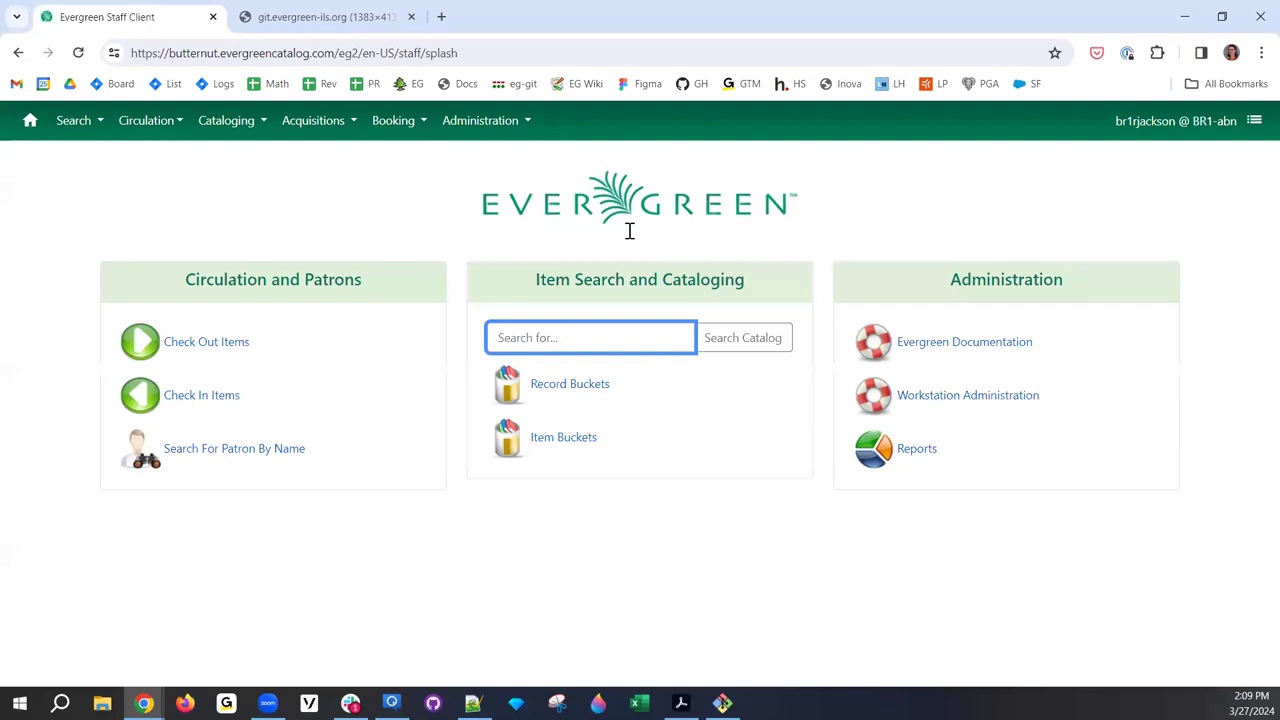
# - Go to Administration > Reports and scroll through the My Folders and Shared Folders lists
pyautogui.click(475, 121)
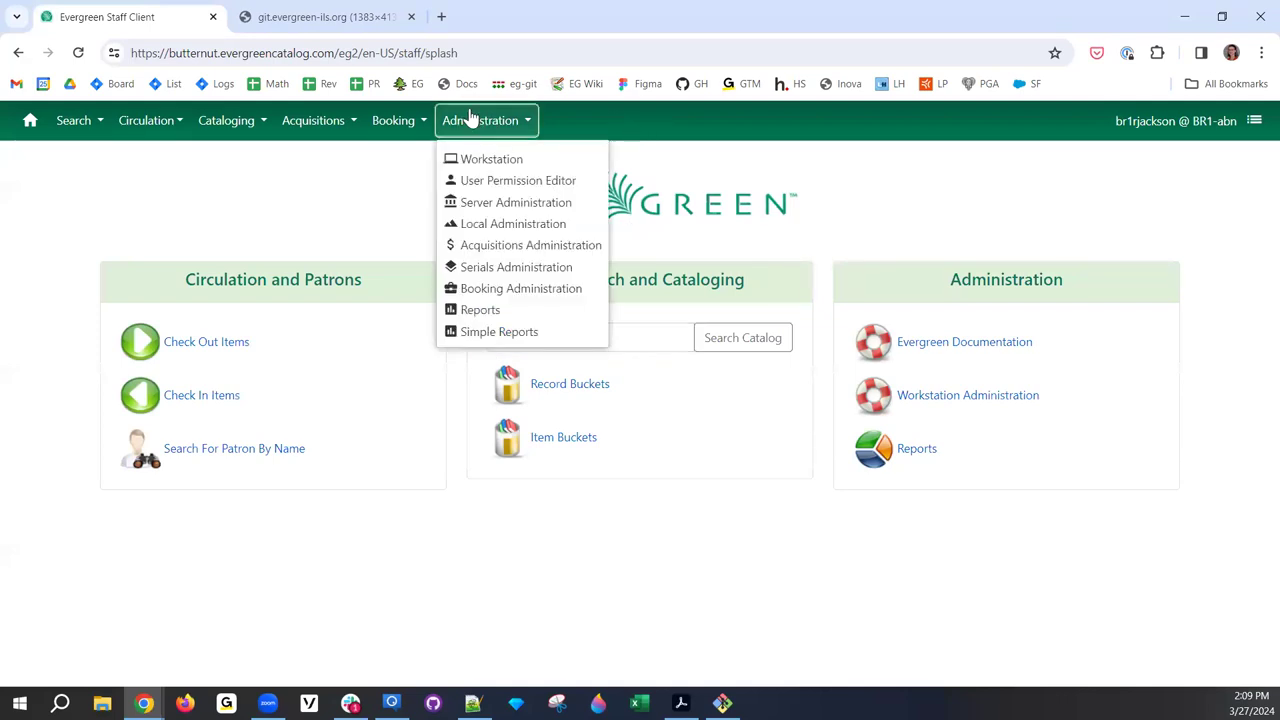
pyautogui.click(543, 311)
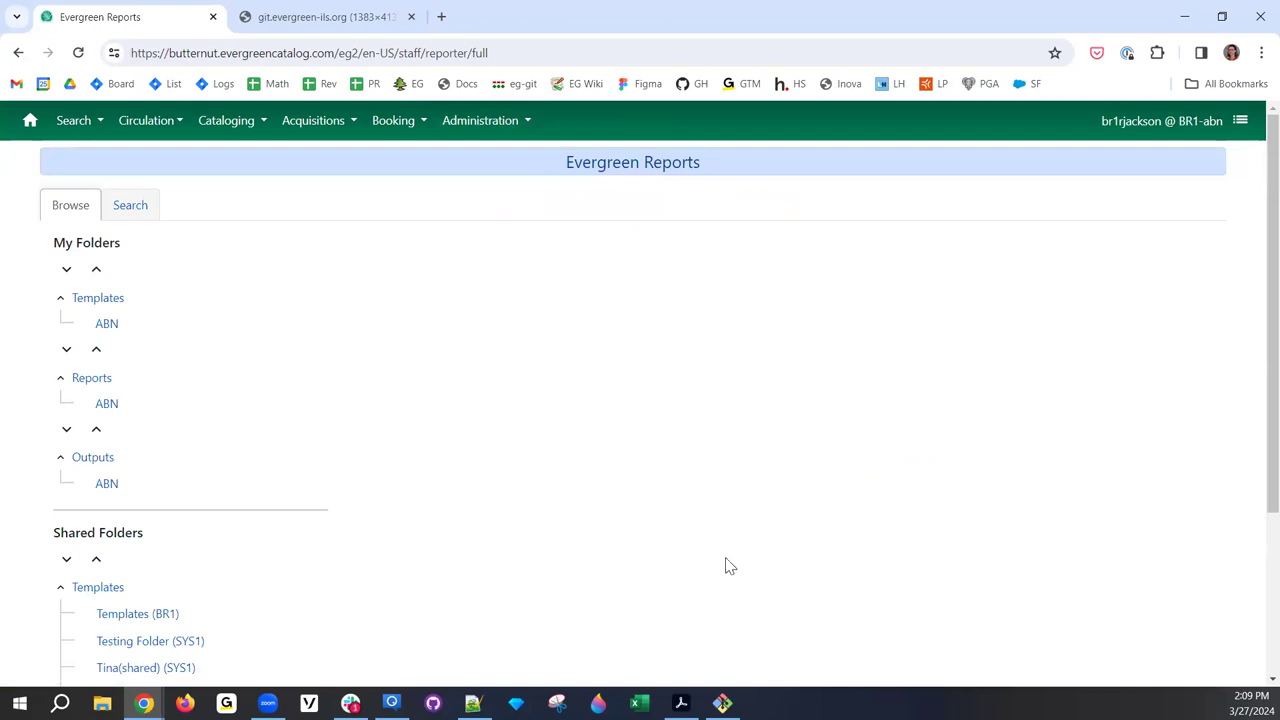
pyautogui.scroll(-3, 383, 369)
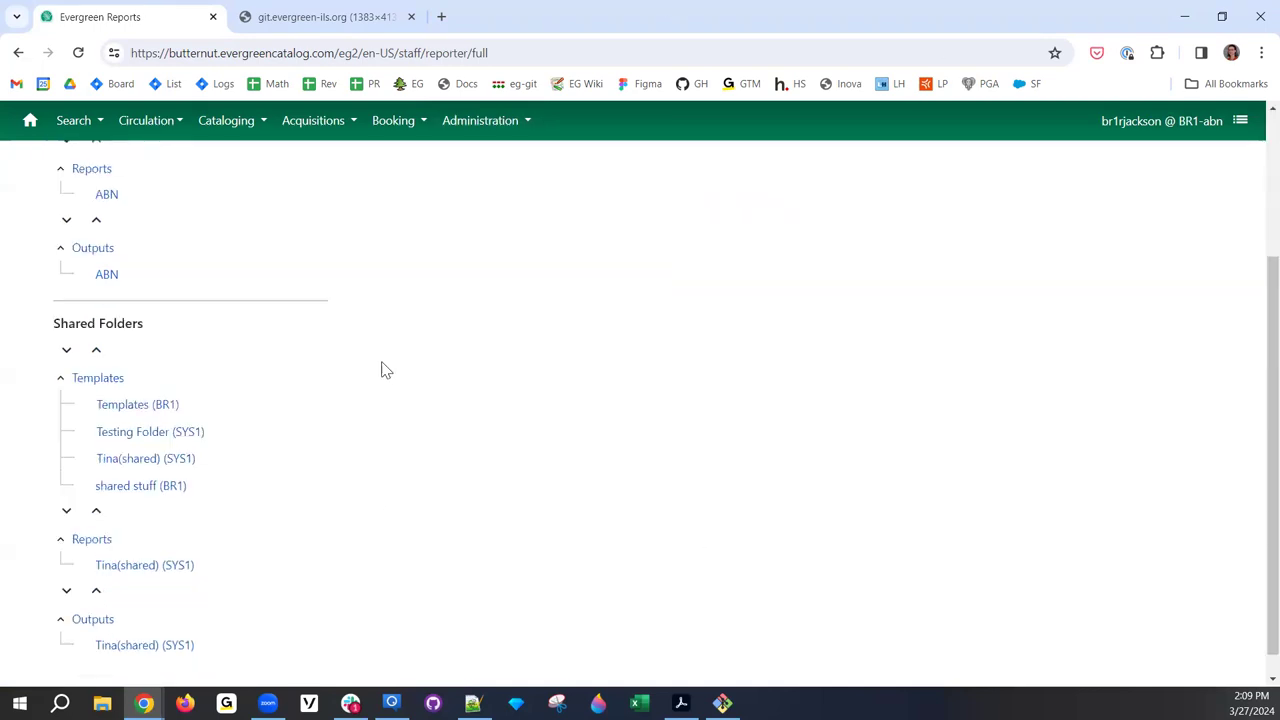
pyautogui.scroll(3, 365, 408)
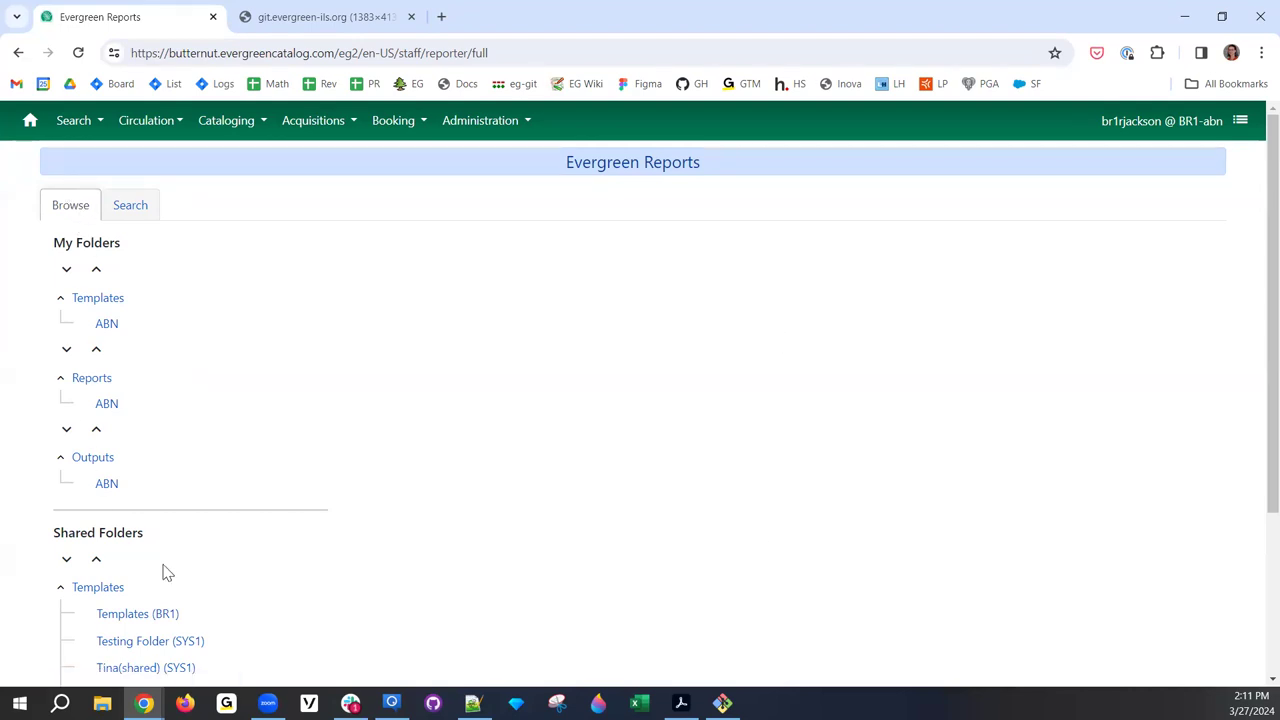
# - Glance at the template Search tab, return to Browse, and open the ABN folder under My Folders > Templates
pyautogui.scroll(-3, 165, 571)
pyautogui.scroll(3, 165, 571)
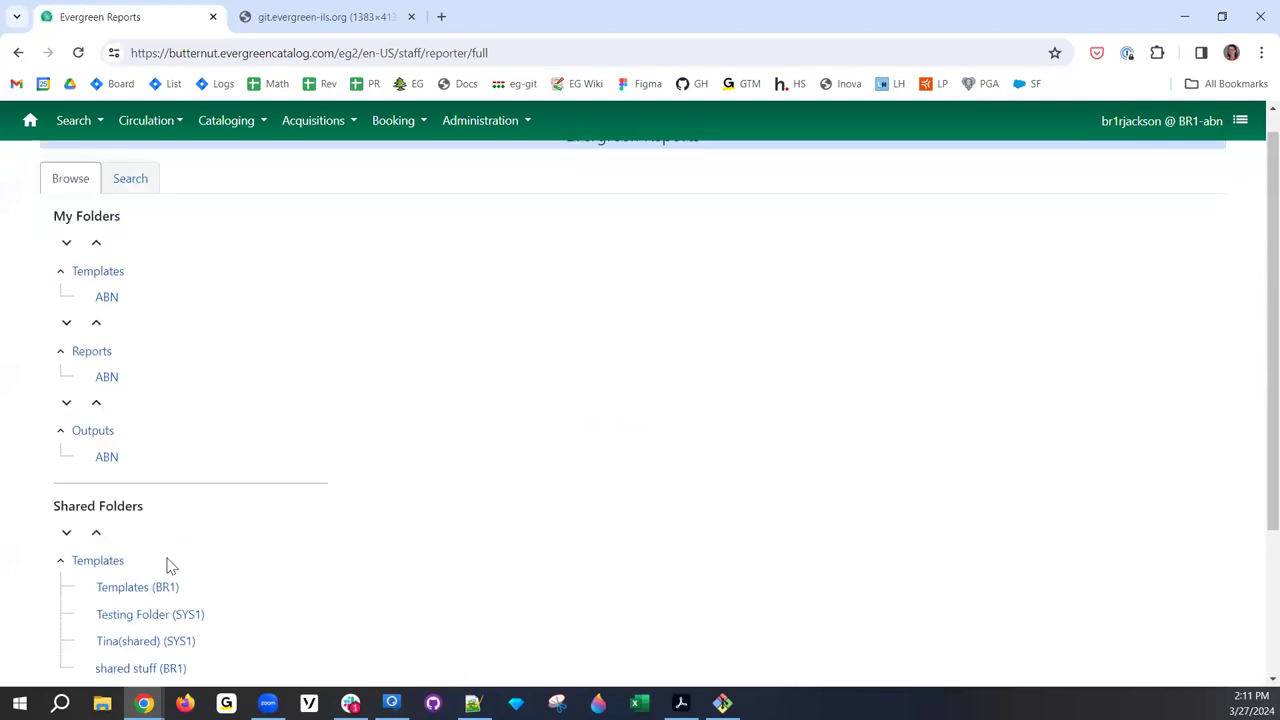
pyautogui.scroll(-3, 168, 566)
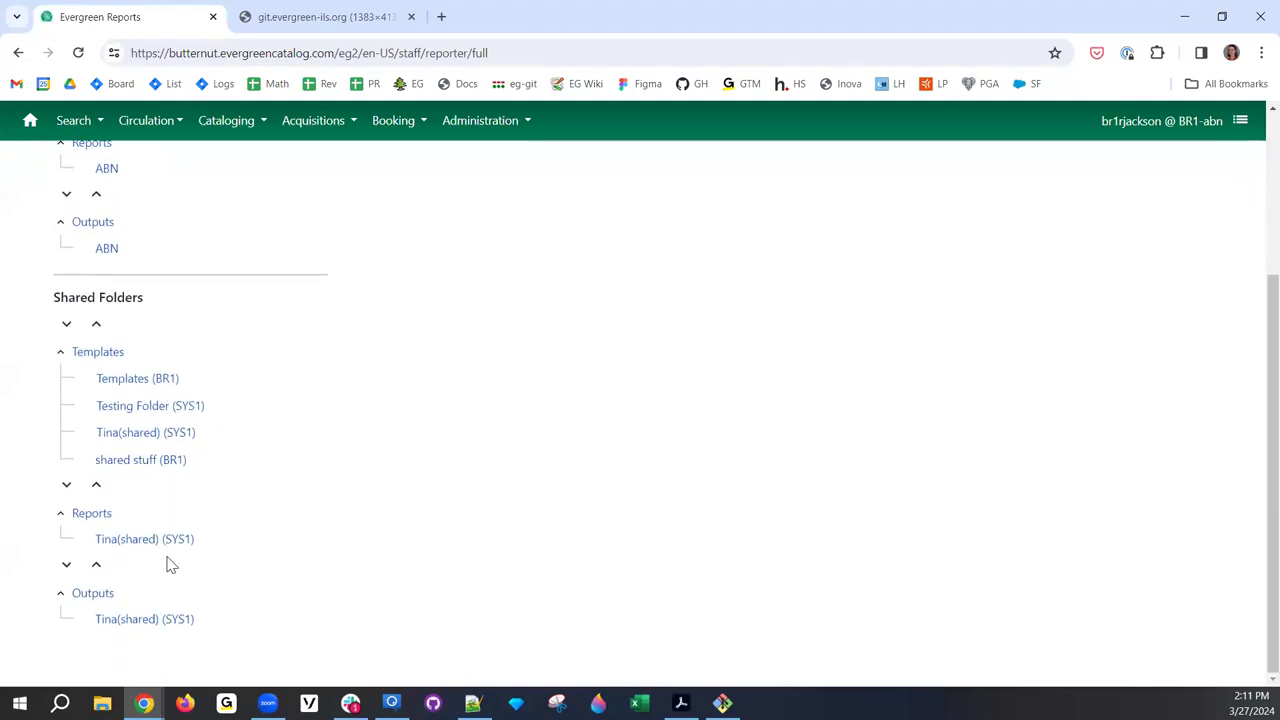
pyautogui.scroll(3, 168, 566)
pyautogui.click(120, 222)
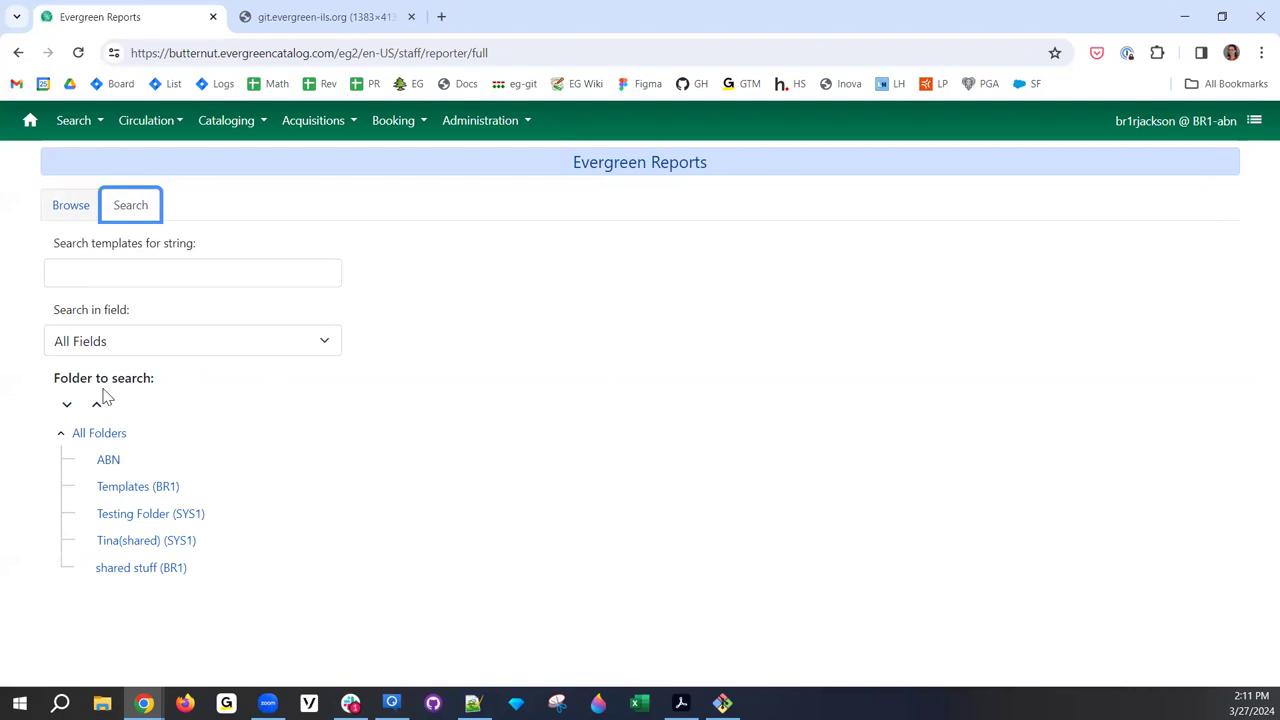
pyautogui.click(86, 212)
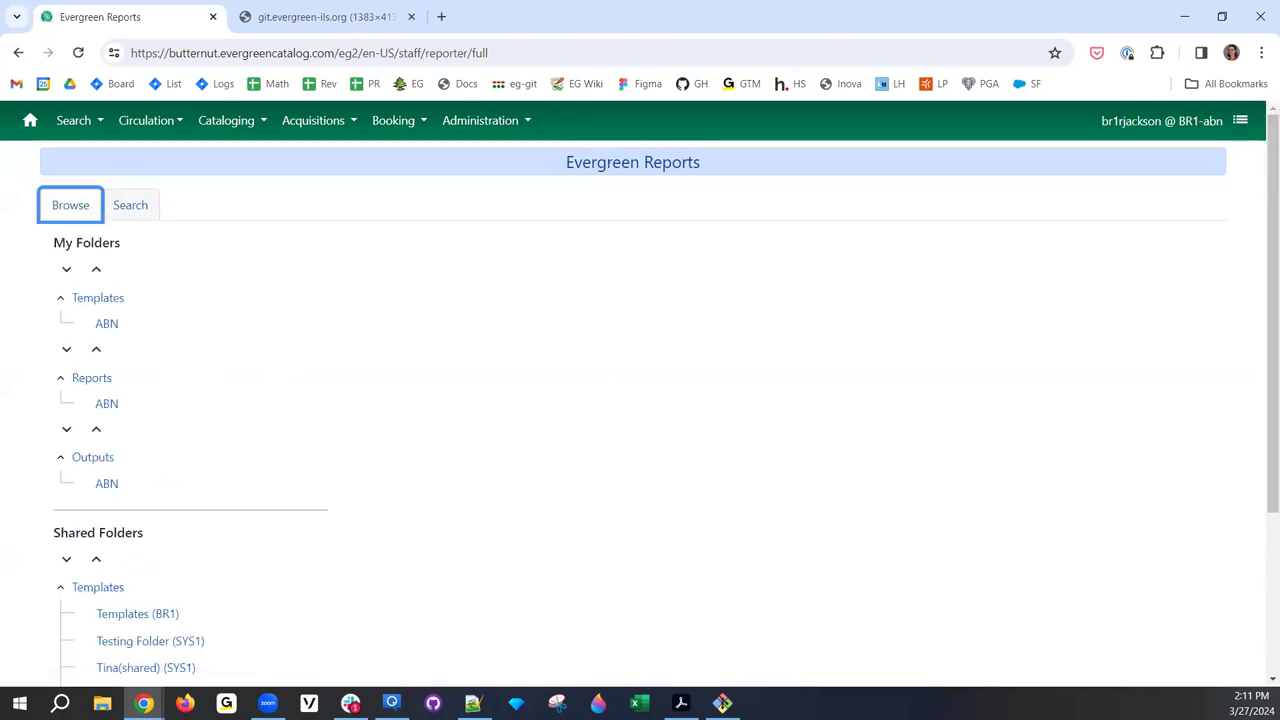
pyautogui.click(107, 325)
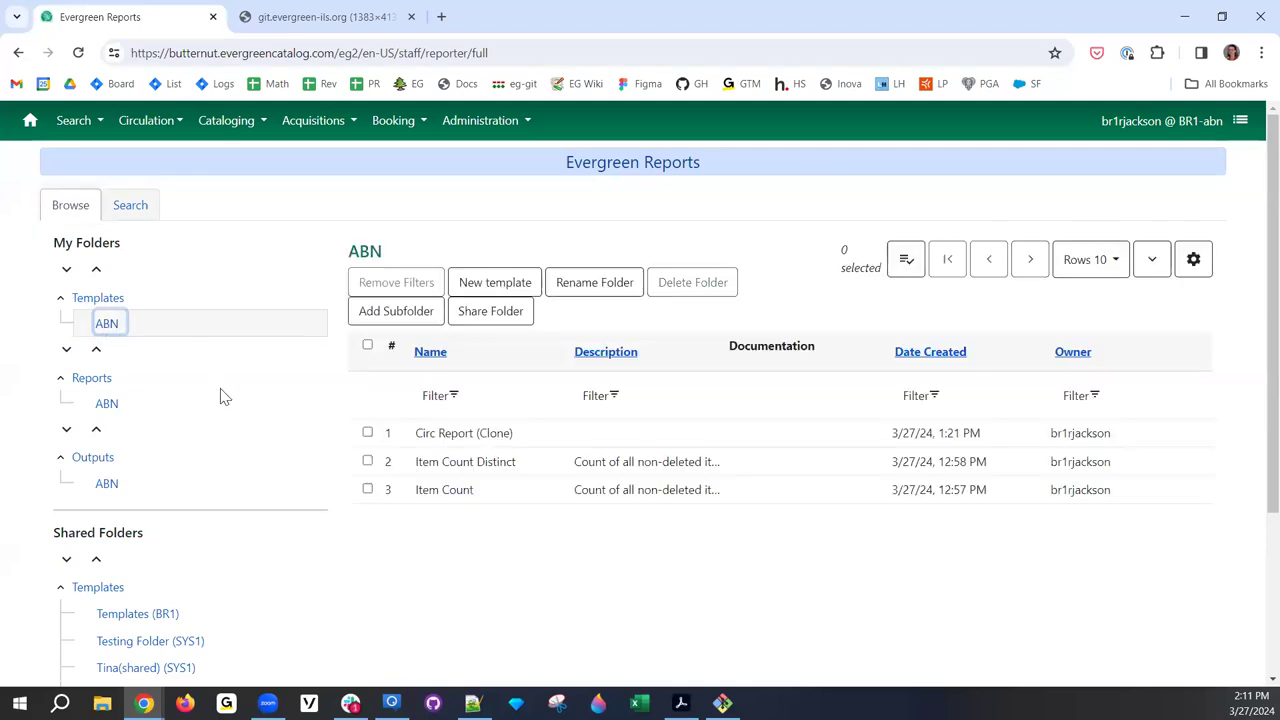
# - Sort the ABN templates by name and check the grid's column settings
pyautogui.click(523, 311)
pyautogui.click(431, 354)
pyautogui.click(433, 356)
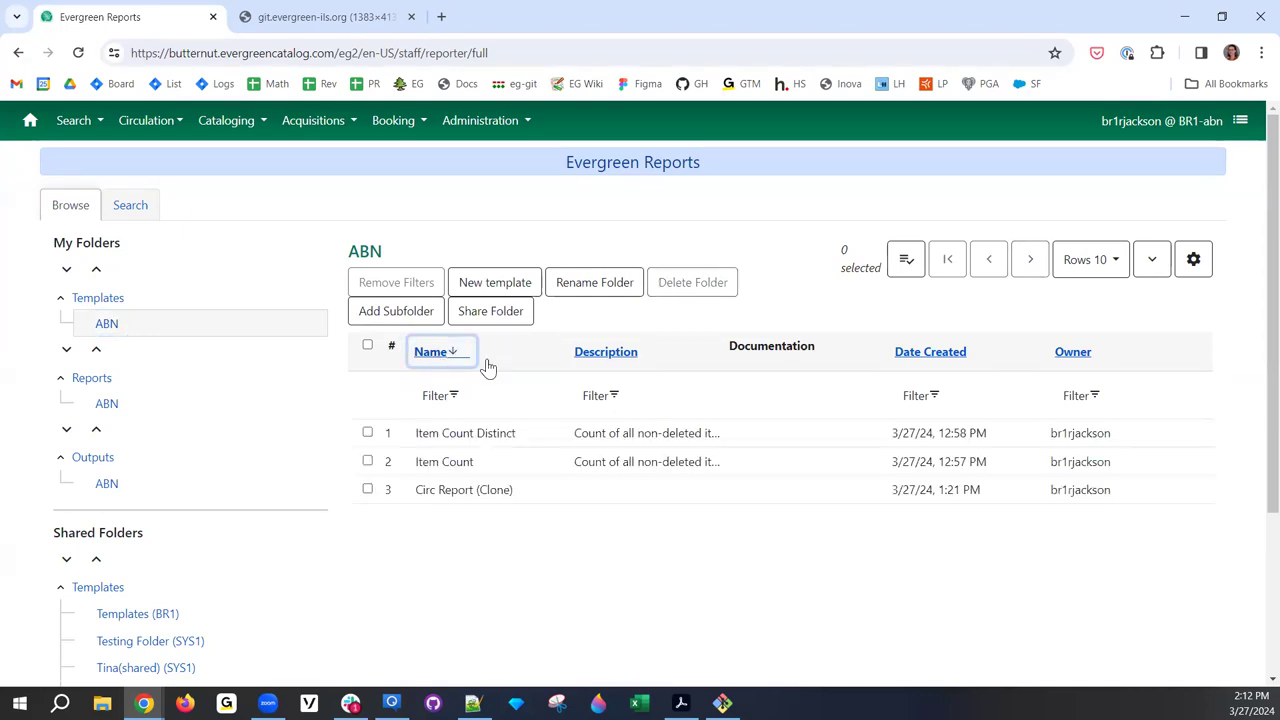
pyautogui.rightClick(731, 442)
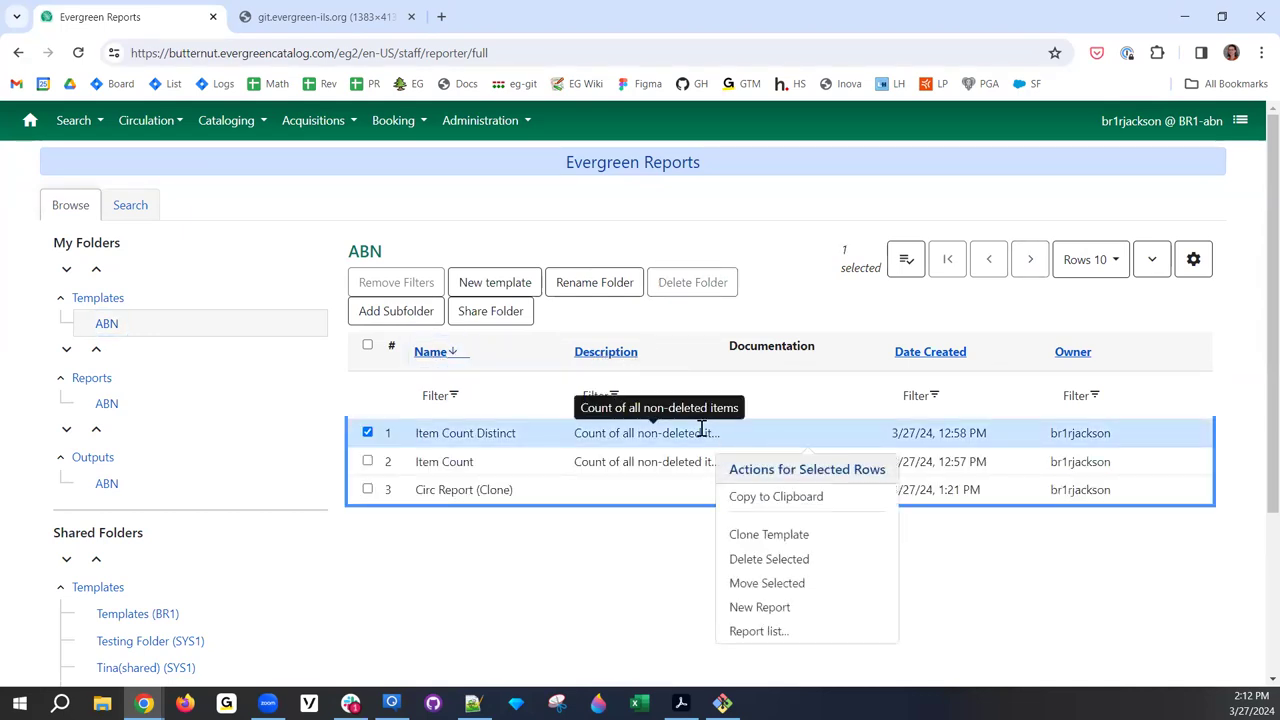
pyautogui.click(1193, 259)
pyautogui.scroll(-2, 1128, 414)
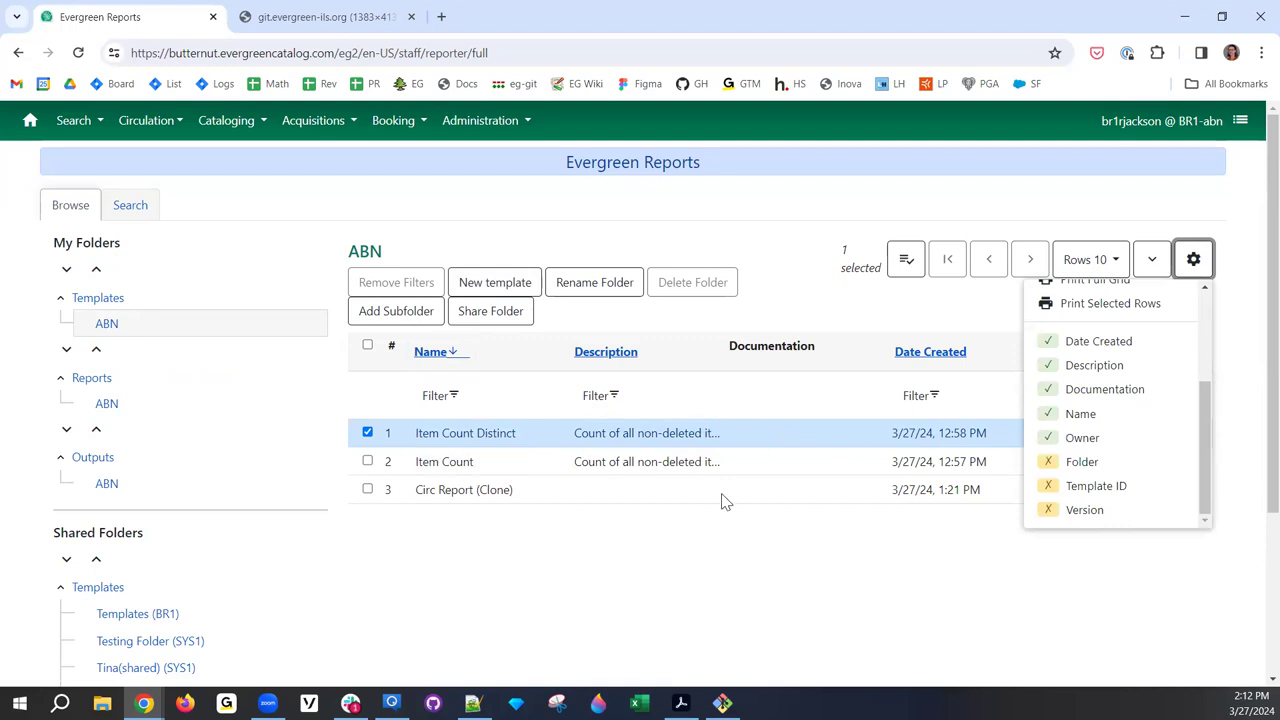
# - Select the Item Count Distinct template and list the reports built from it
pyautogui.click(526, 463)
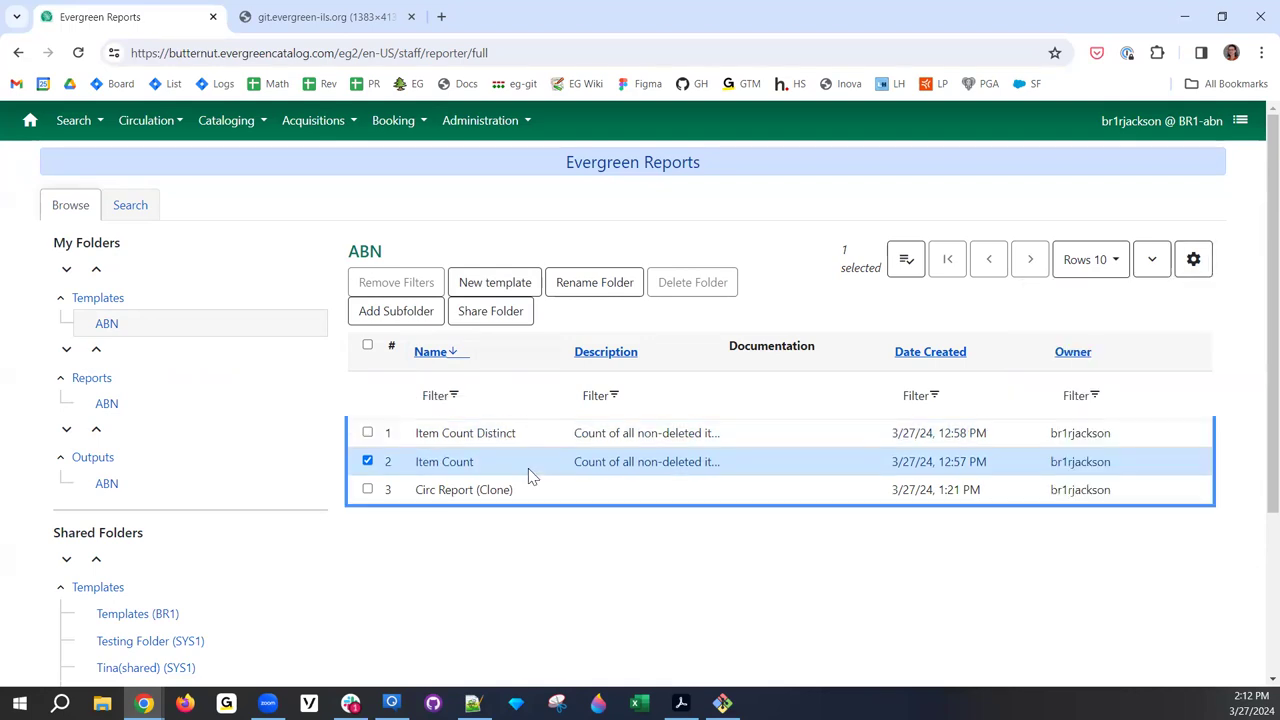
pyautogui.click(520, 443)
pyautogui.rightClick(520, 443)
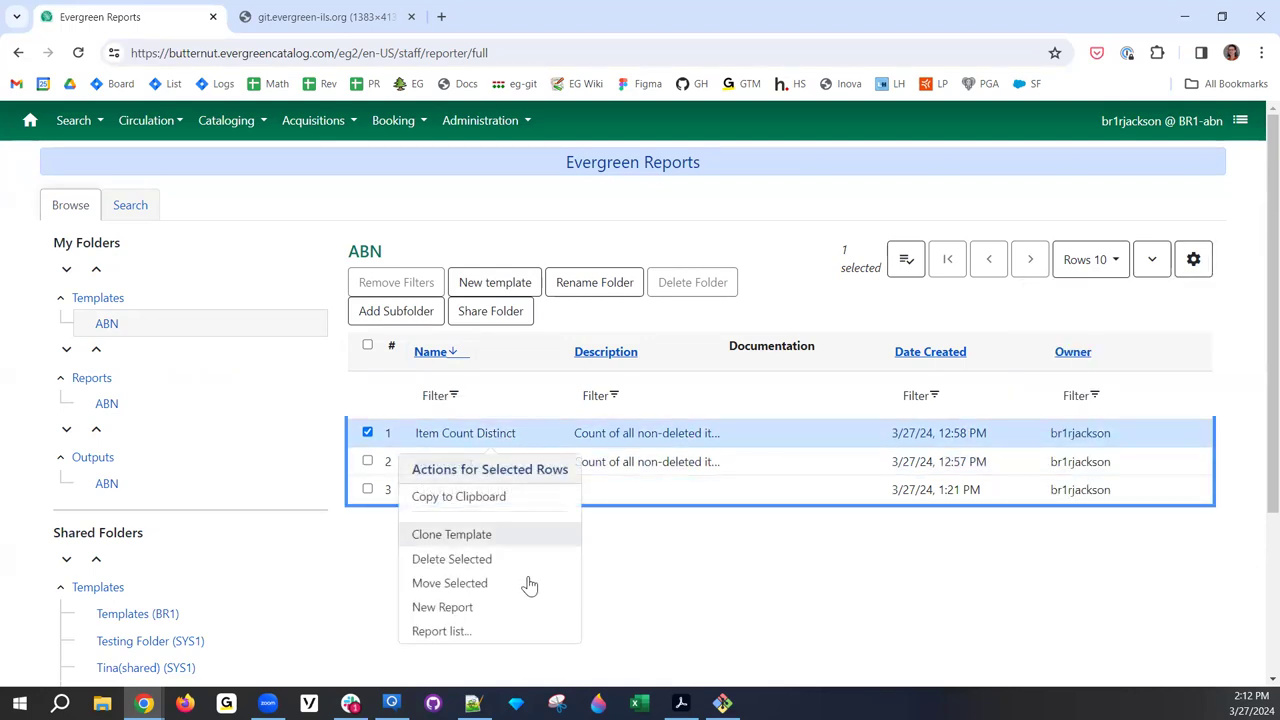
pyautogui.click(548, 634)
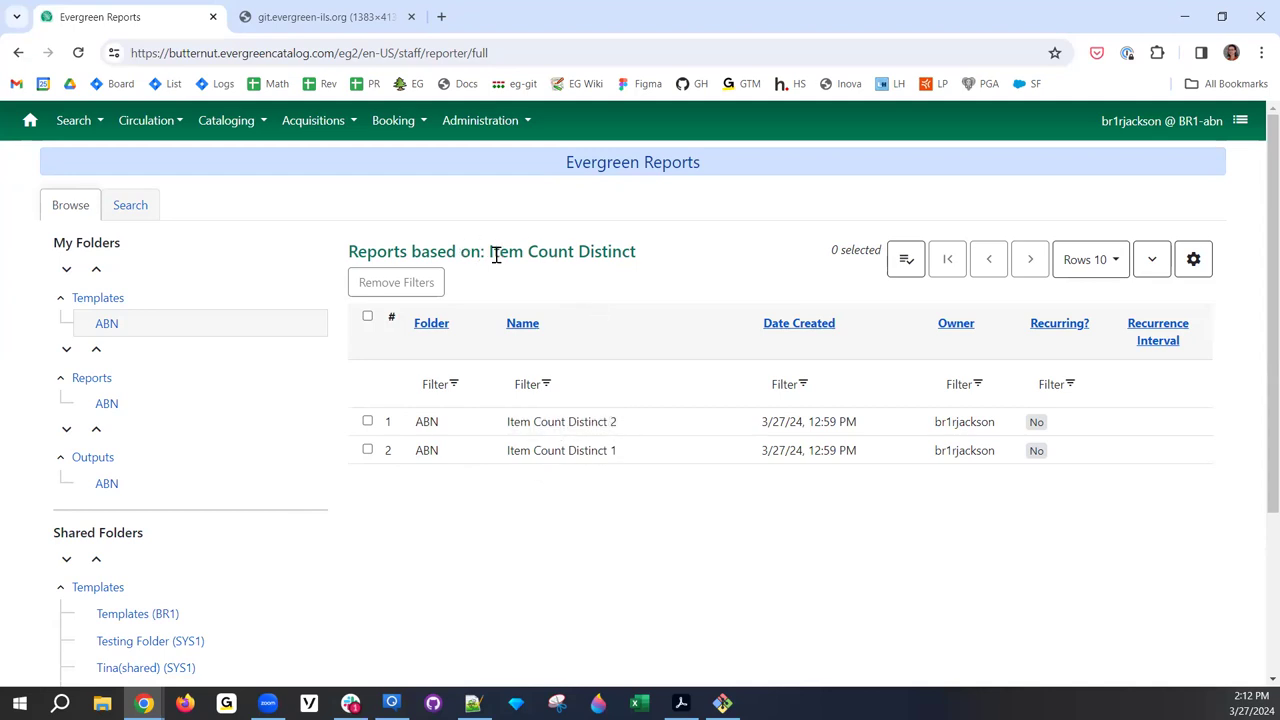
# - Highlight the Item Count Distinct heading, sort its reports by name, and try the name filter
pyautogui.moveTo(490, 252); pyautogui.dragTo(643, 257)
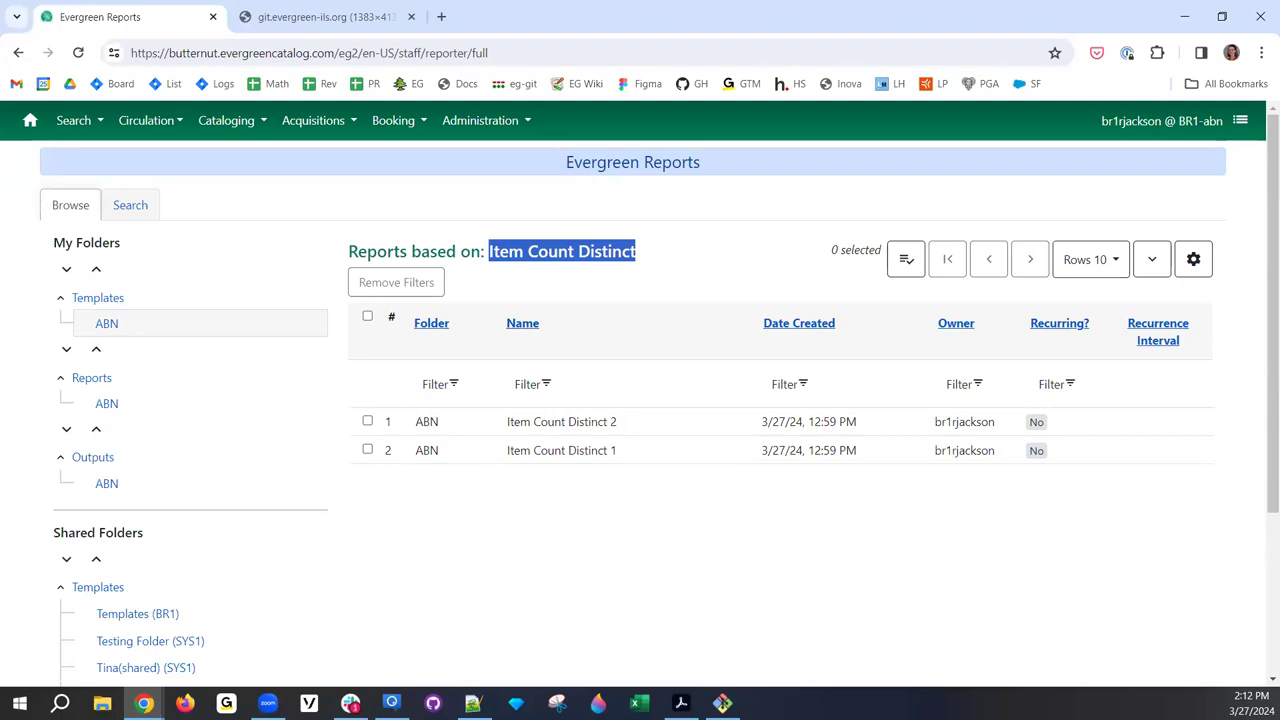
pyautogui.click(528, 327)
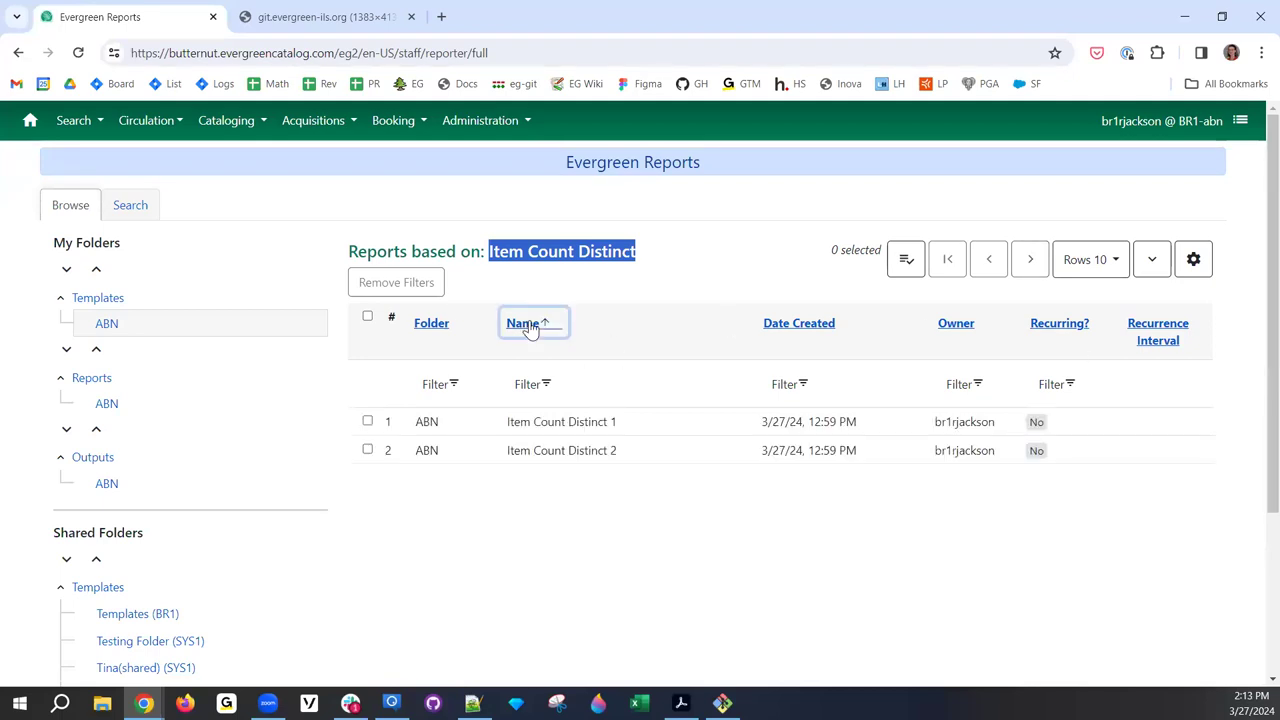
pyautogui.click(530, 327)
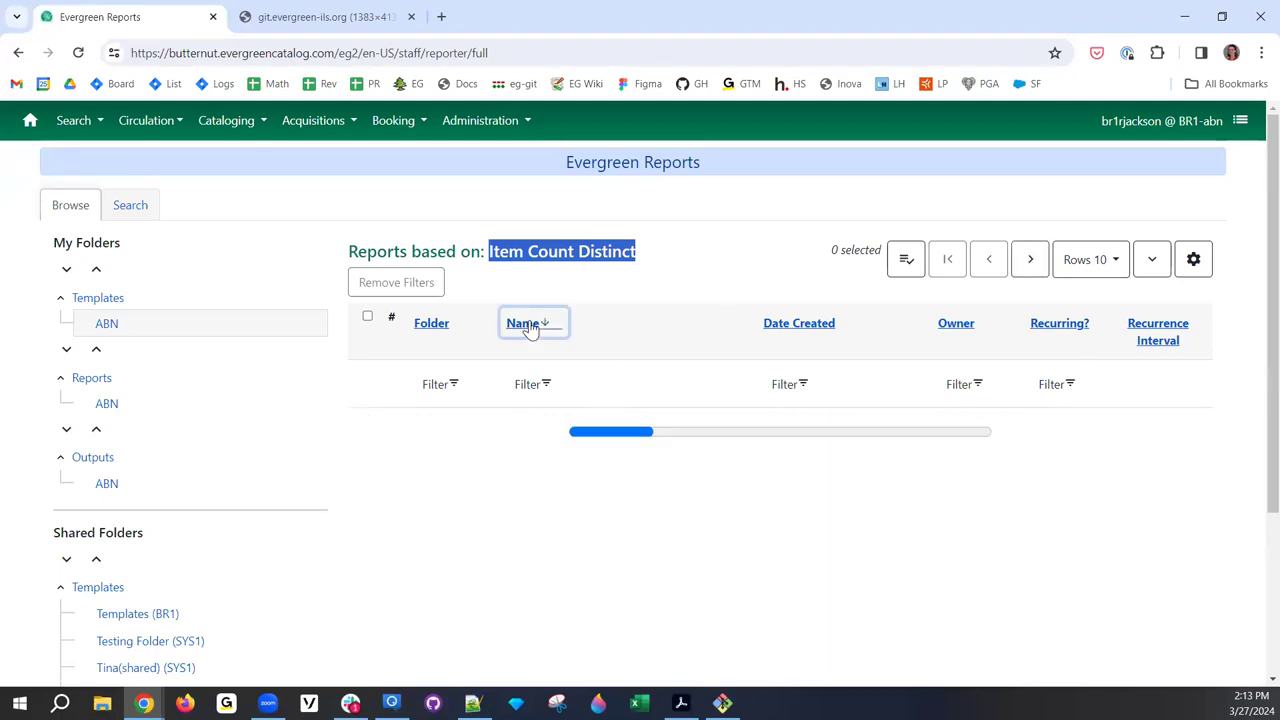
pyautogui.click(533, 385)
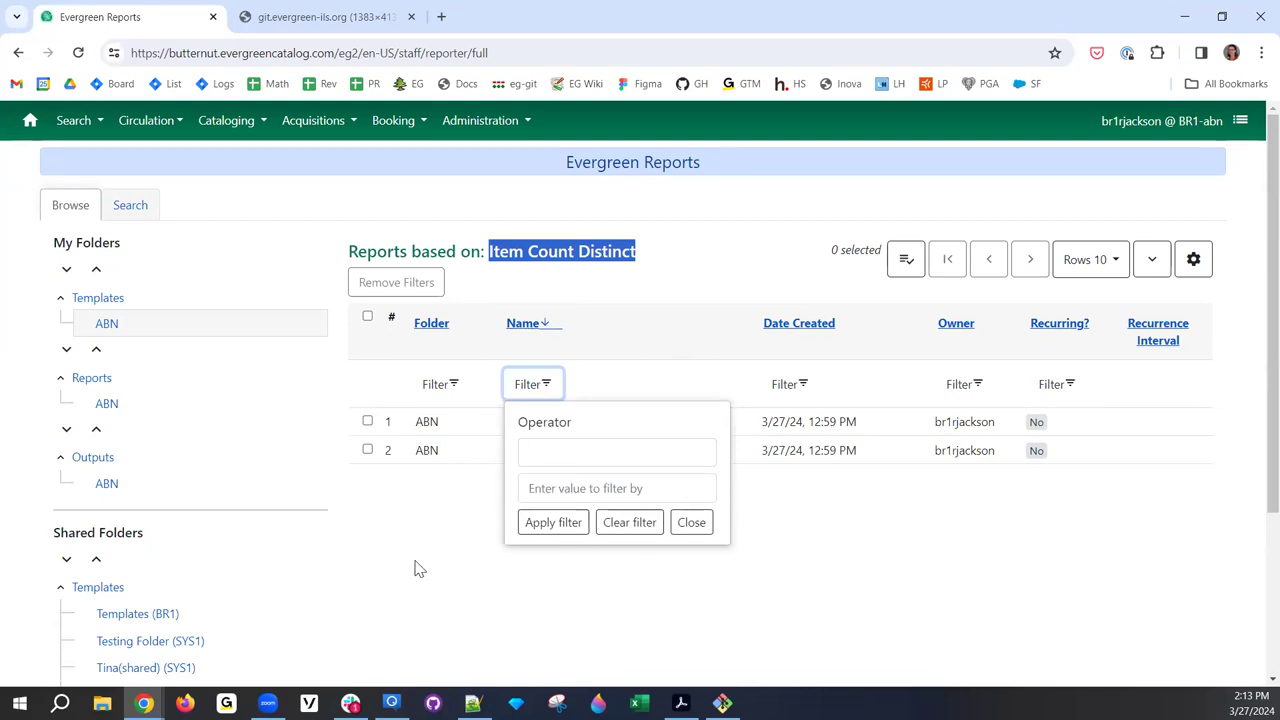
pyautogui.click(411, 531)
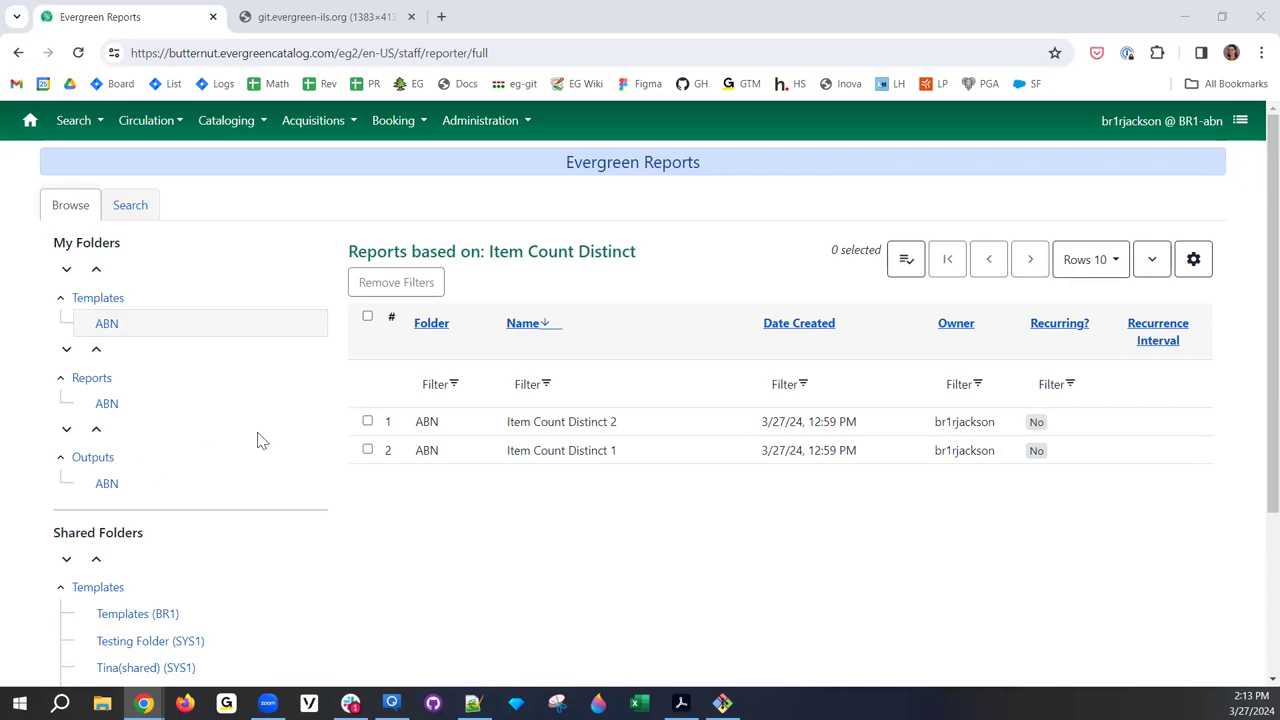
pyautogui.click(106, 326)
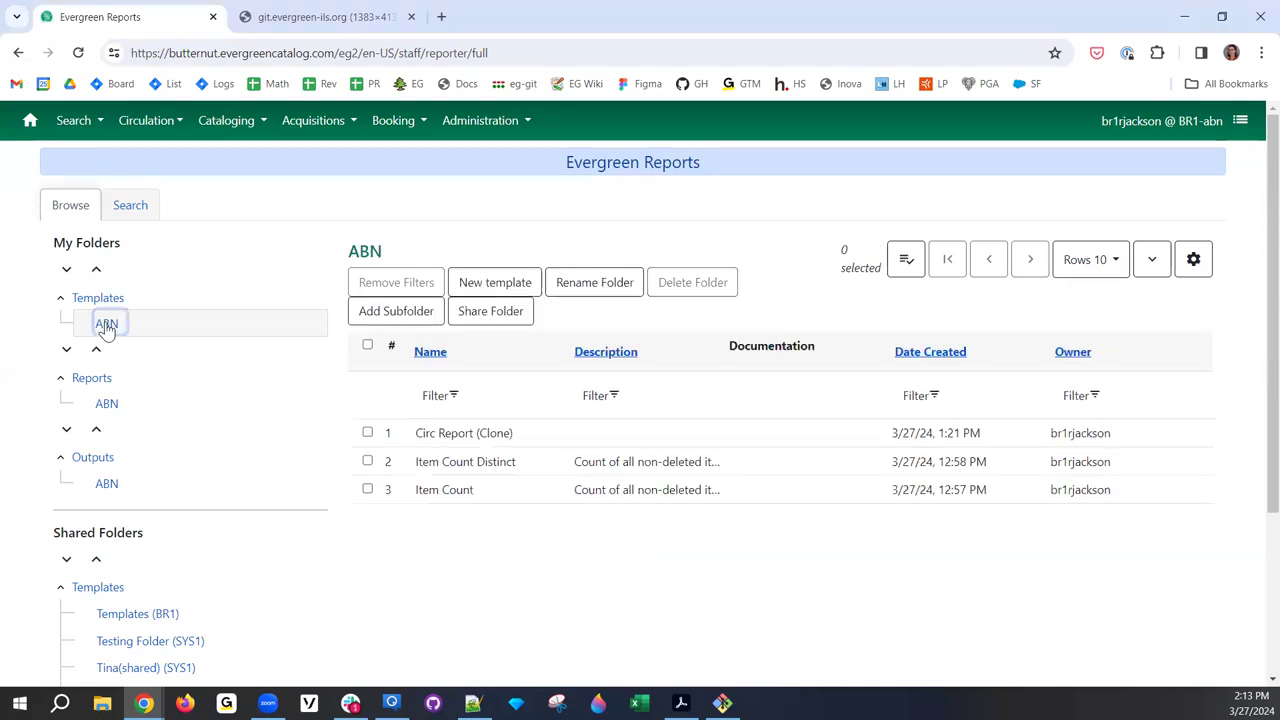
pyautogui.scroll(-1, 449, 471)
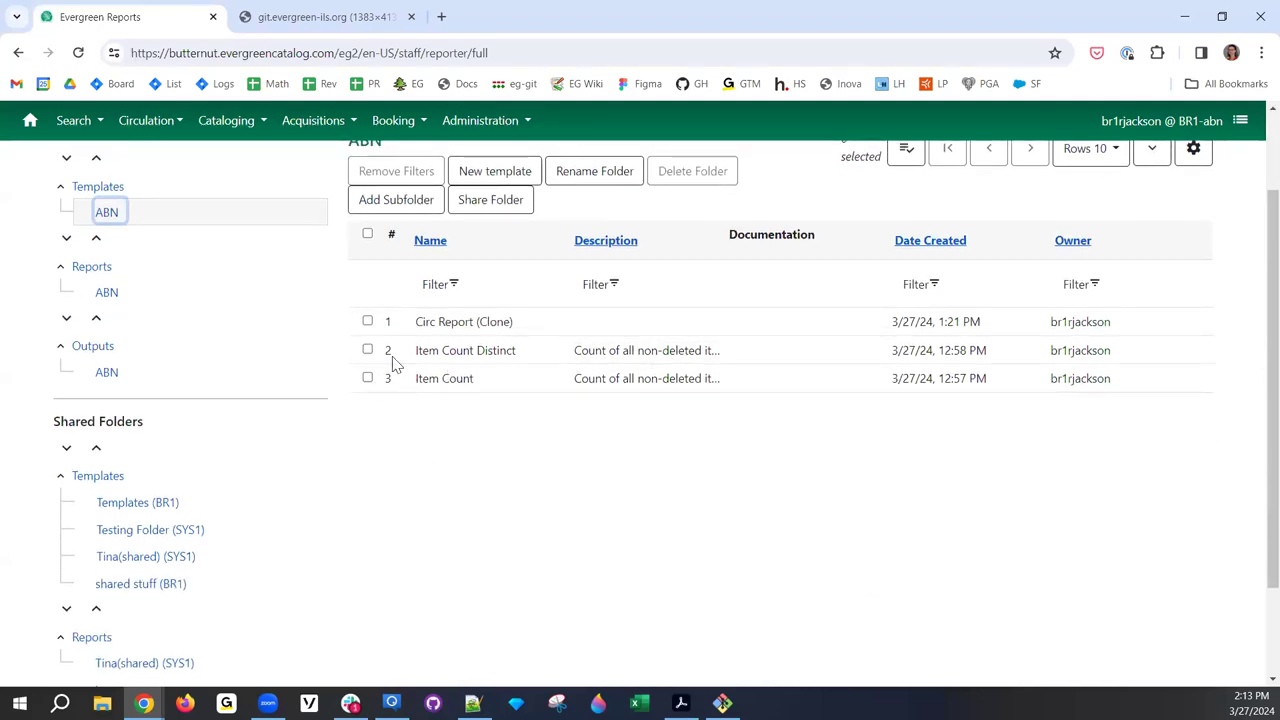
pyautogui.click(367, 350)
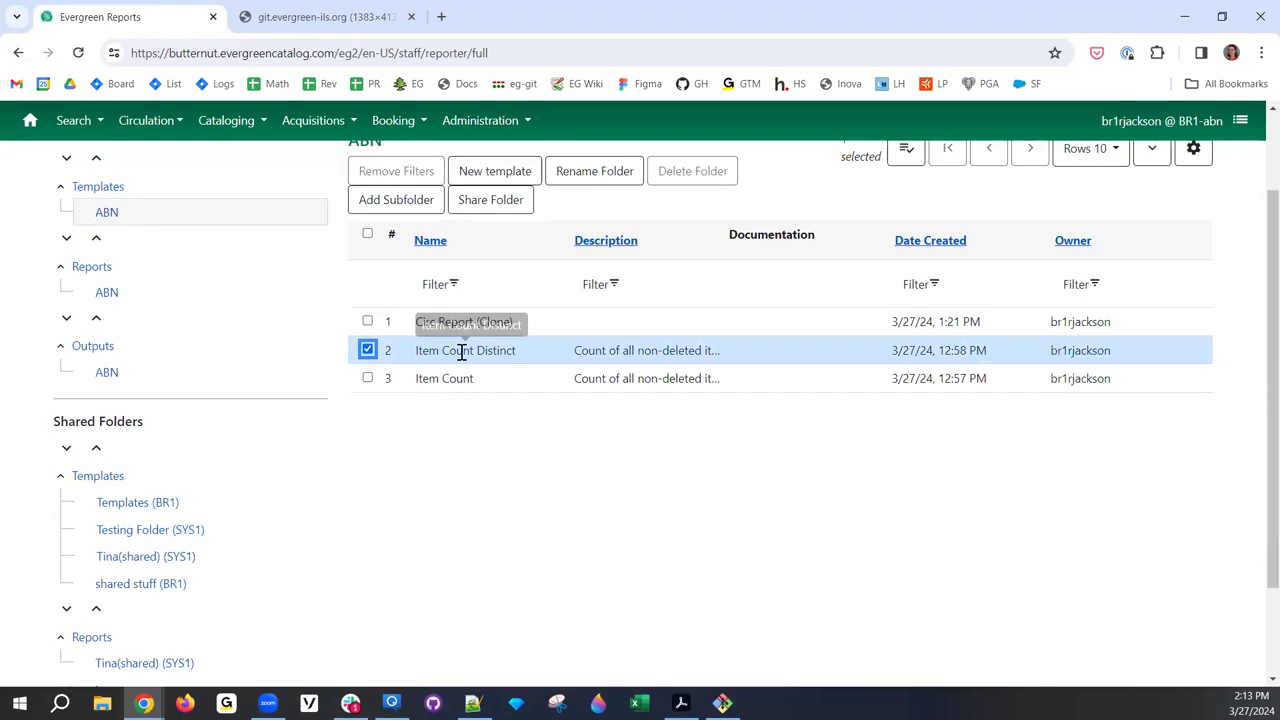
pyautogui.scroll(1, 508, 363)
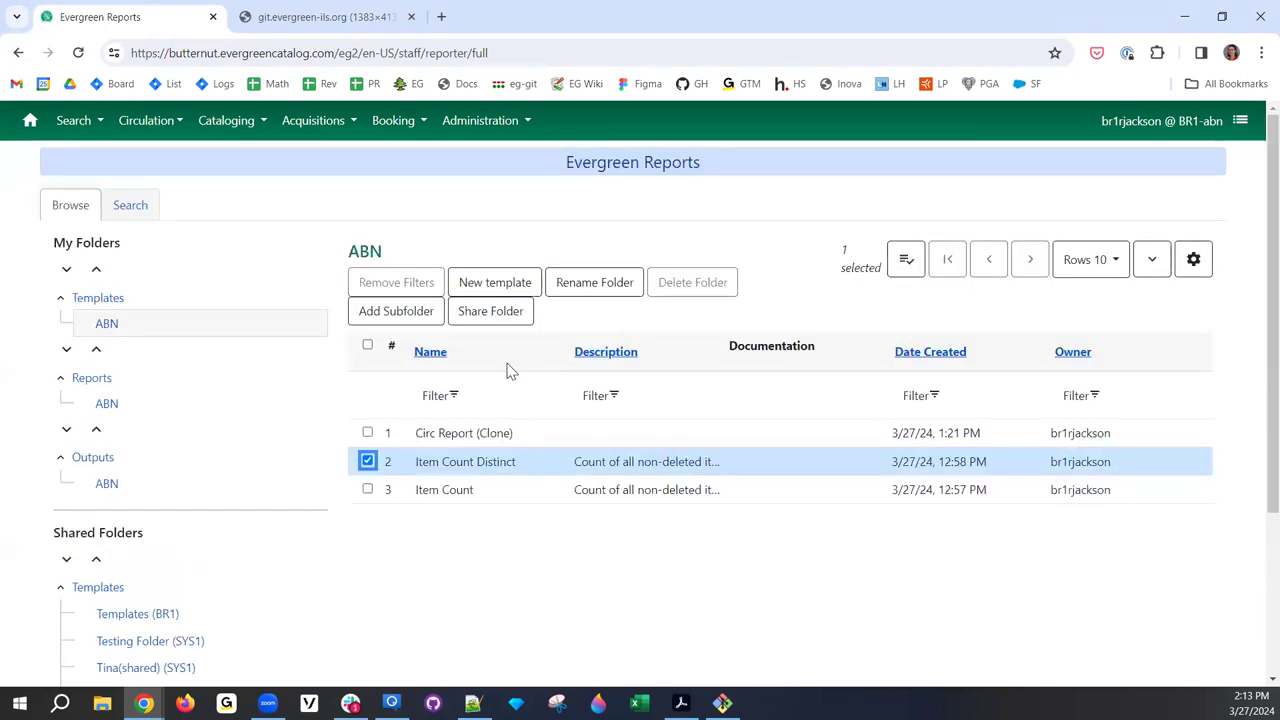
pyautogui.scroll(-1, 560, 360)
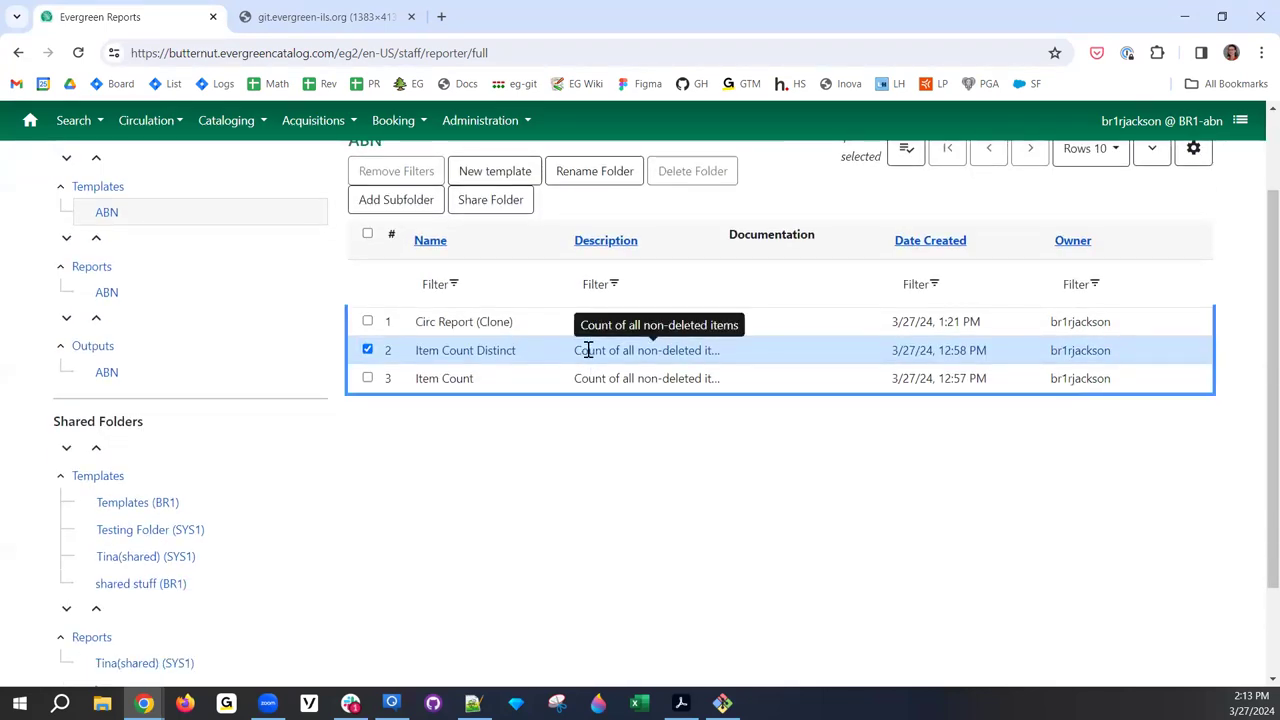
pyautogui.rightClick(588, 352)
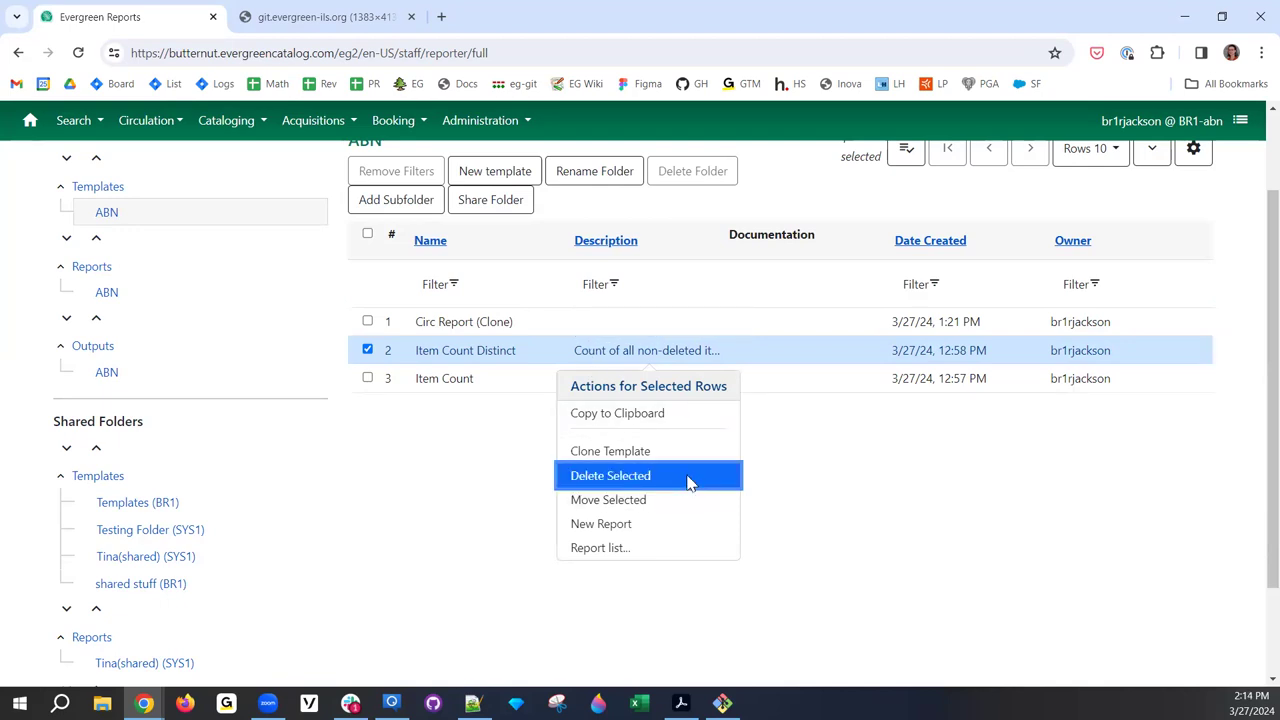
pyautogui.click(688, 478)
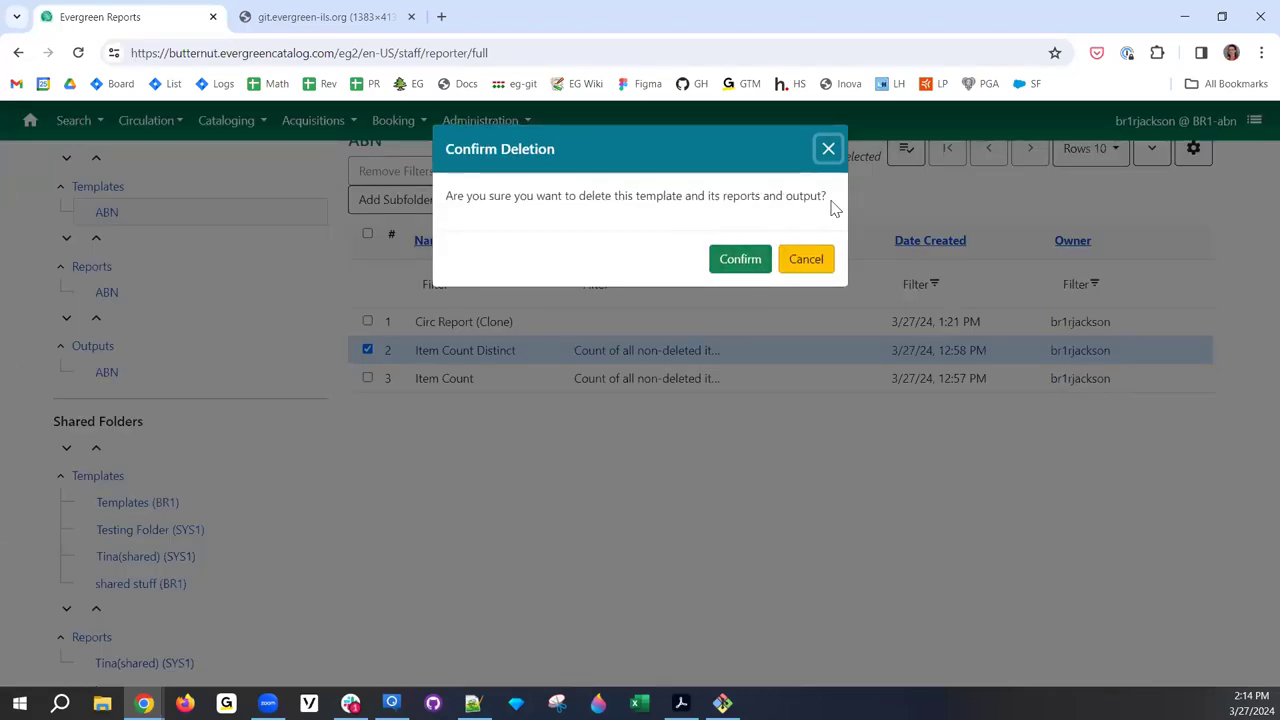
pyautogui.click(812, 270)
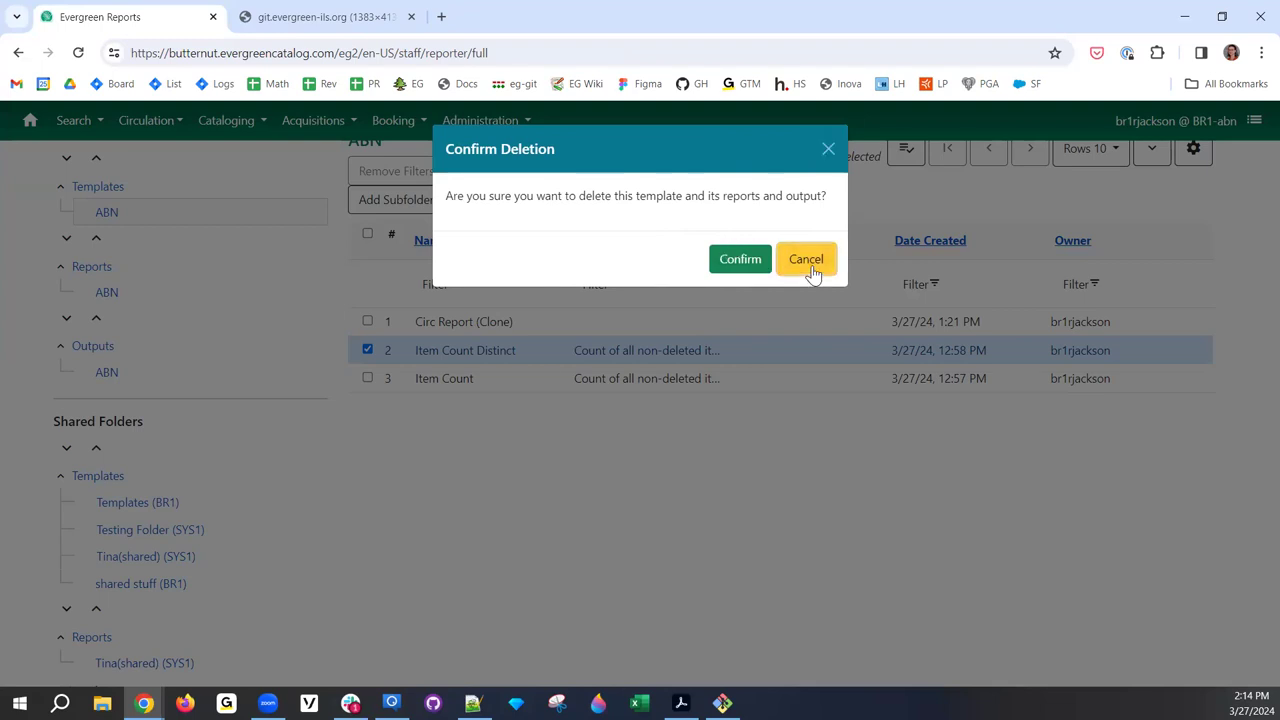
pyautogui.click(812, 268)
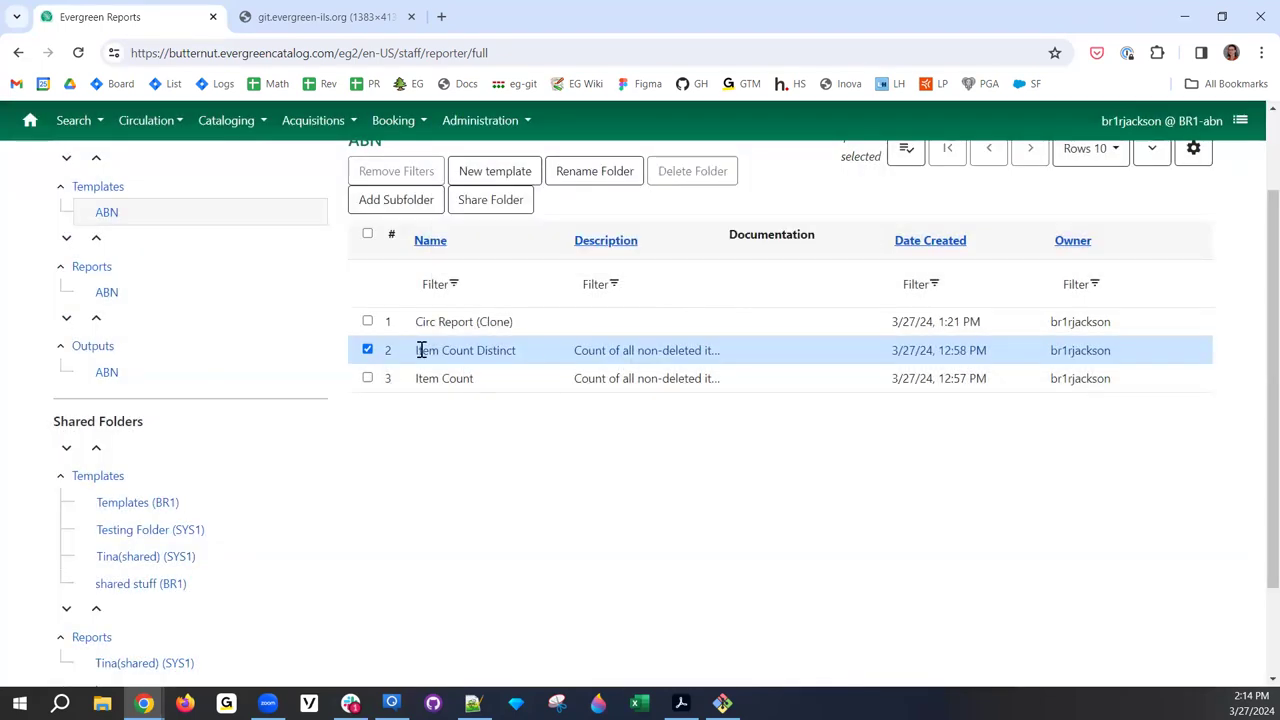
pyautogui.click(367, 377)
pyautogui.rightClick(478, 362)
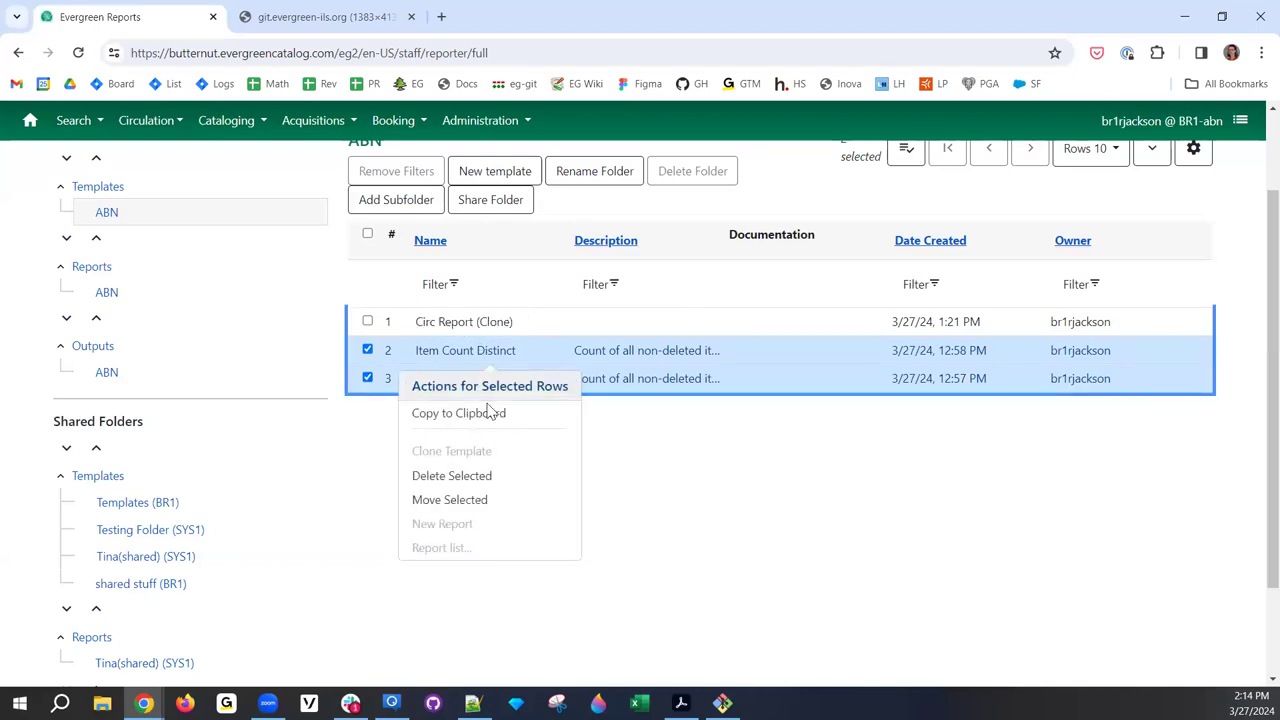
pyautogui.click(484, 476)
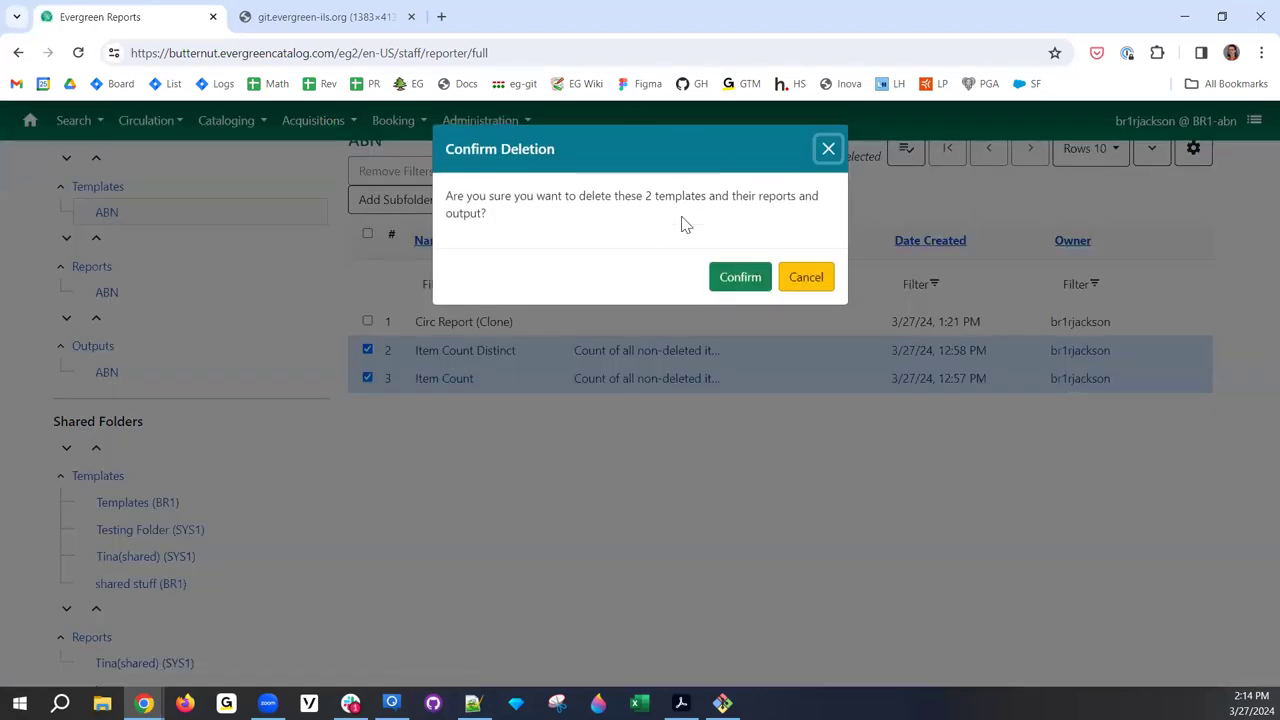
pyautogui.click(806, 286)
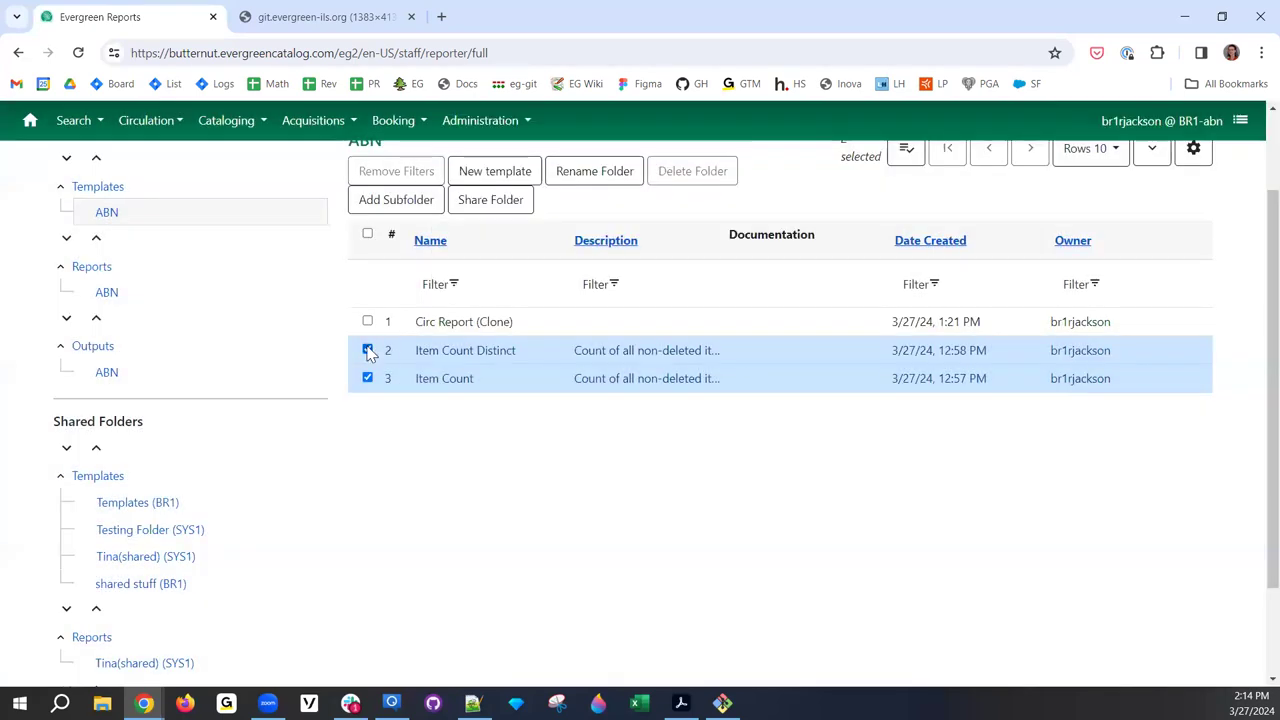
pyautogui.click(367, 349)
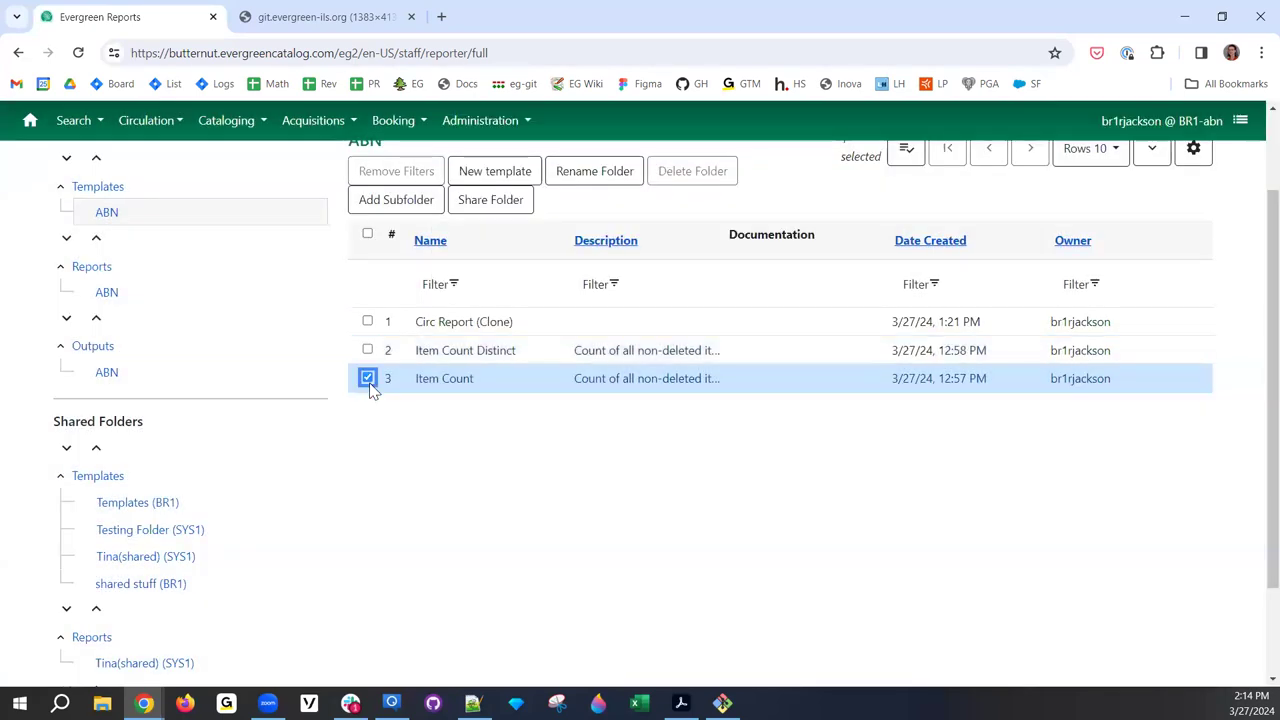
pyautogui.click(367, 378)
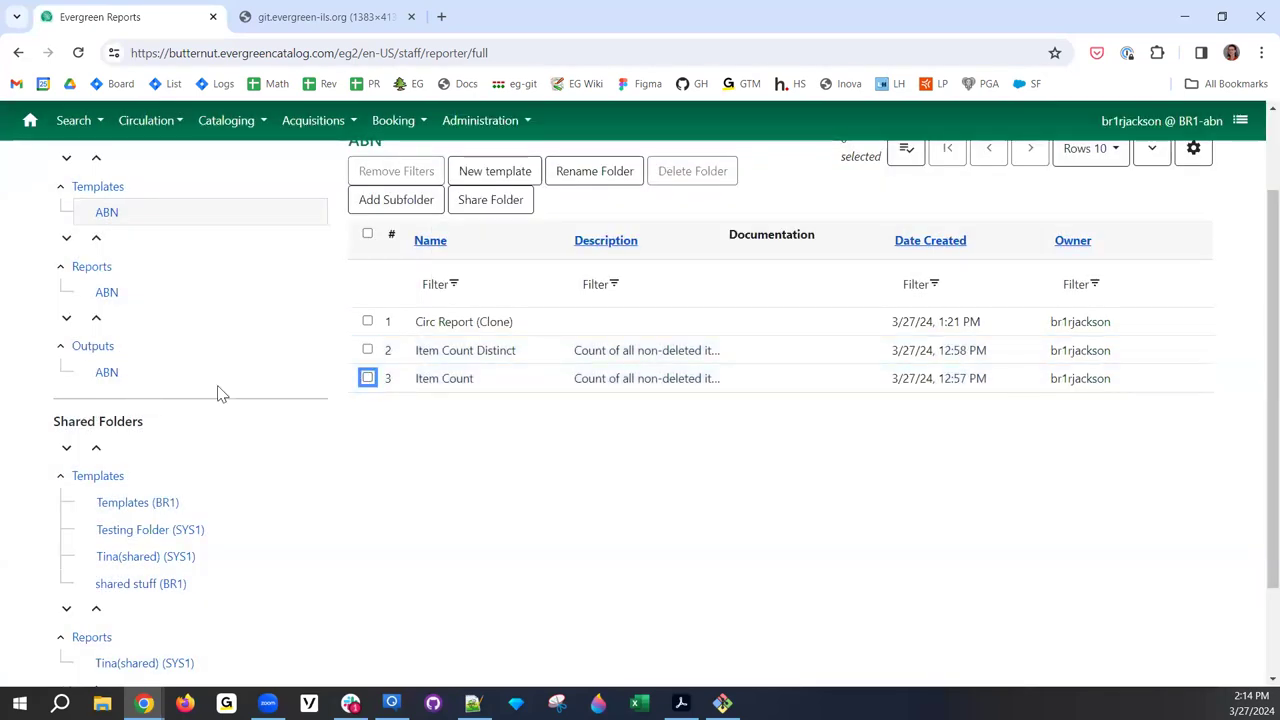
# - Select the Circ Report (Clone) template and double-click it to open a New Report form
pyautogui.scroll(2, 645, 490)
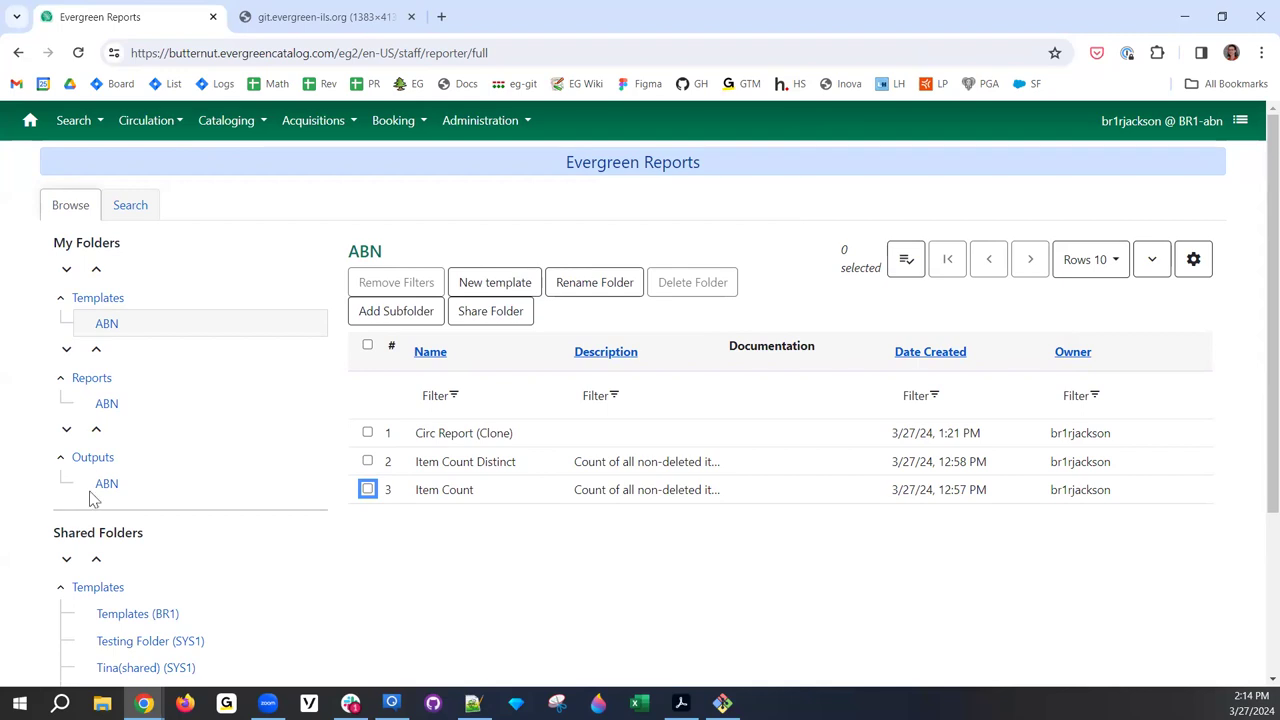
pyautogui.click(556, 457)
pyautogui.click(550, 441)
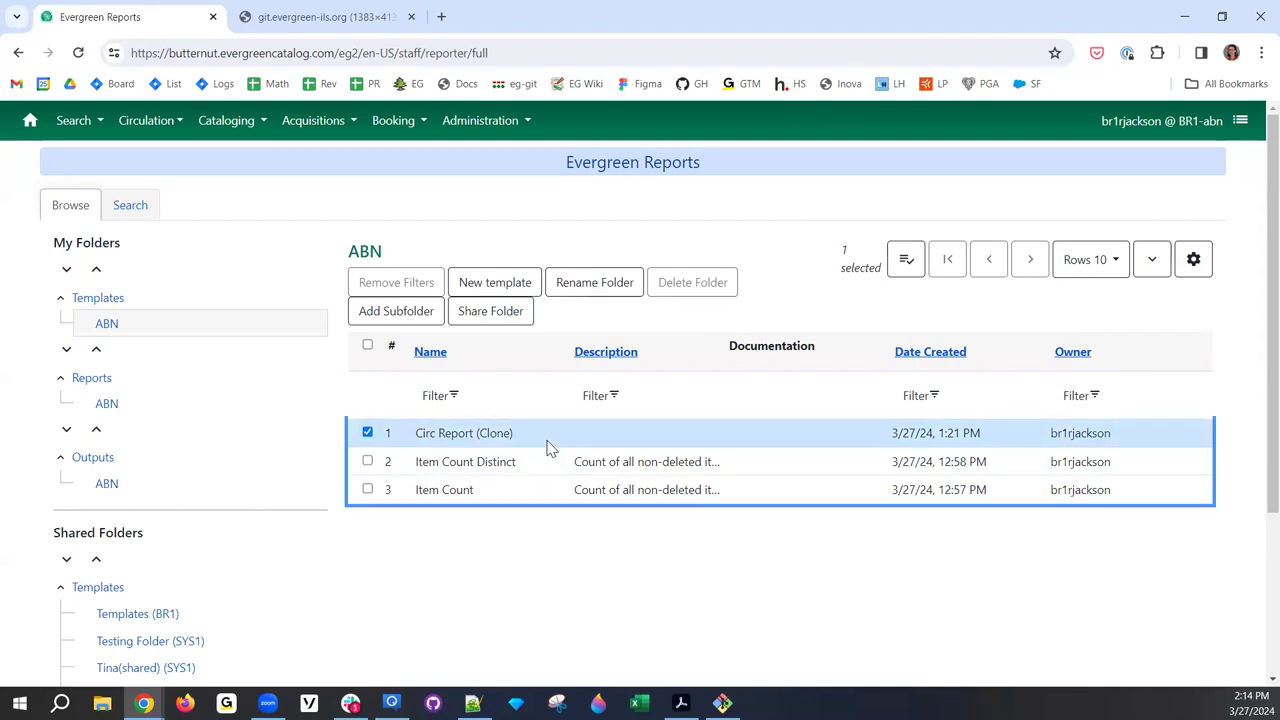
pyautogui.doubleClick(549, 446)
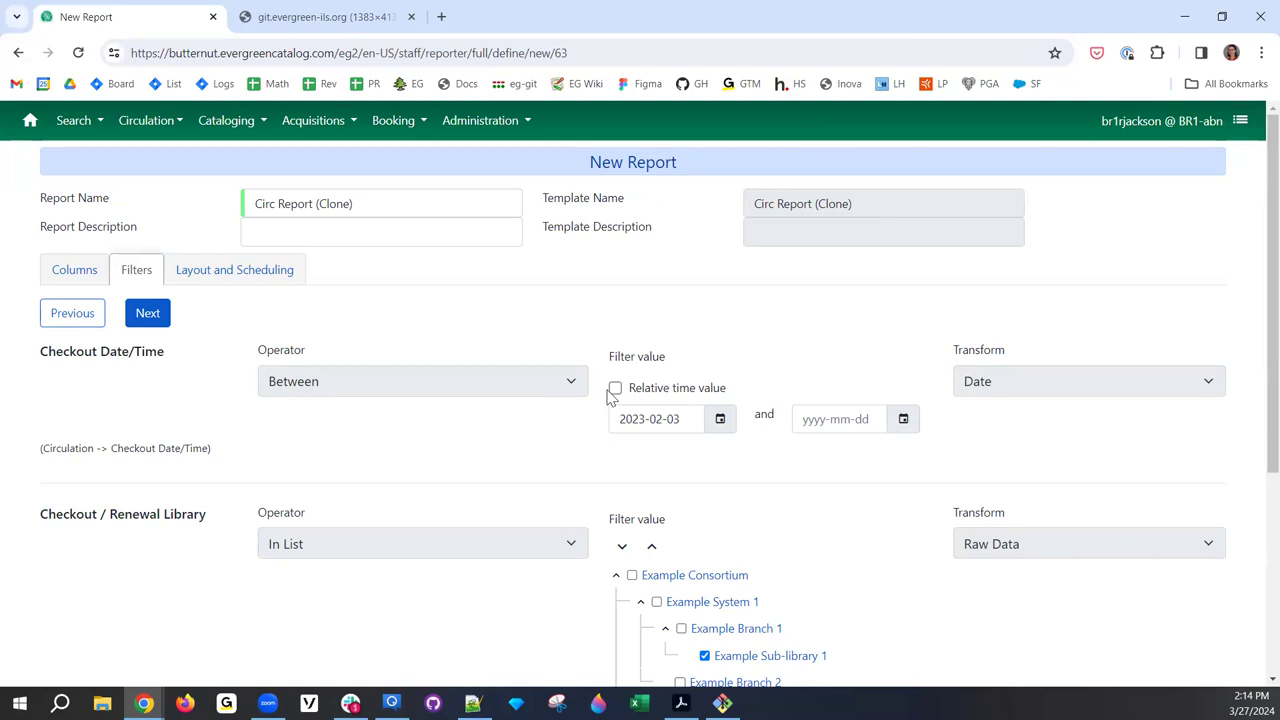
# - Rename the report to 'Circ Report - RIG demo' by appending the suffix and deleting '(Clone)'
pyautogui.click(373, 204)
pyautogui.write('- RG demo')
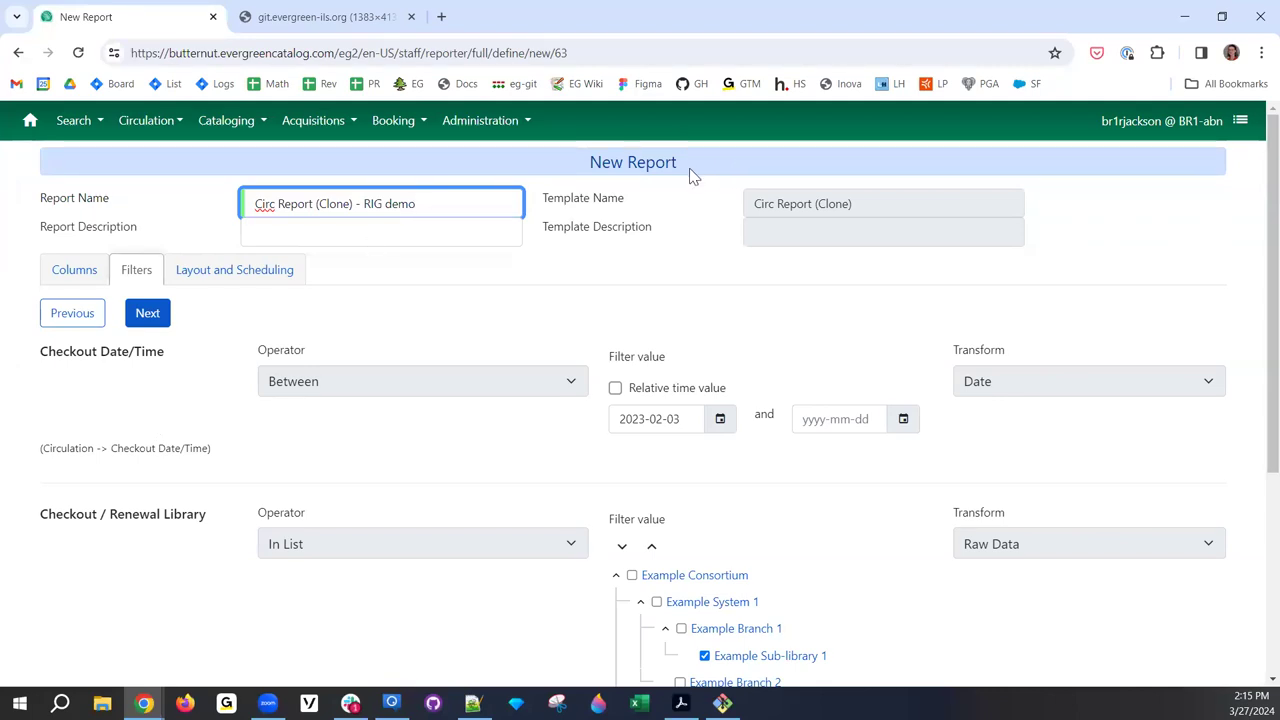
pyautogui.moveTo(686, 168); pyautogui.dragTo(564, 175)
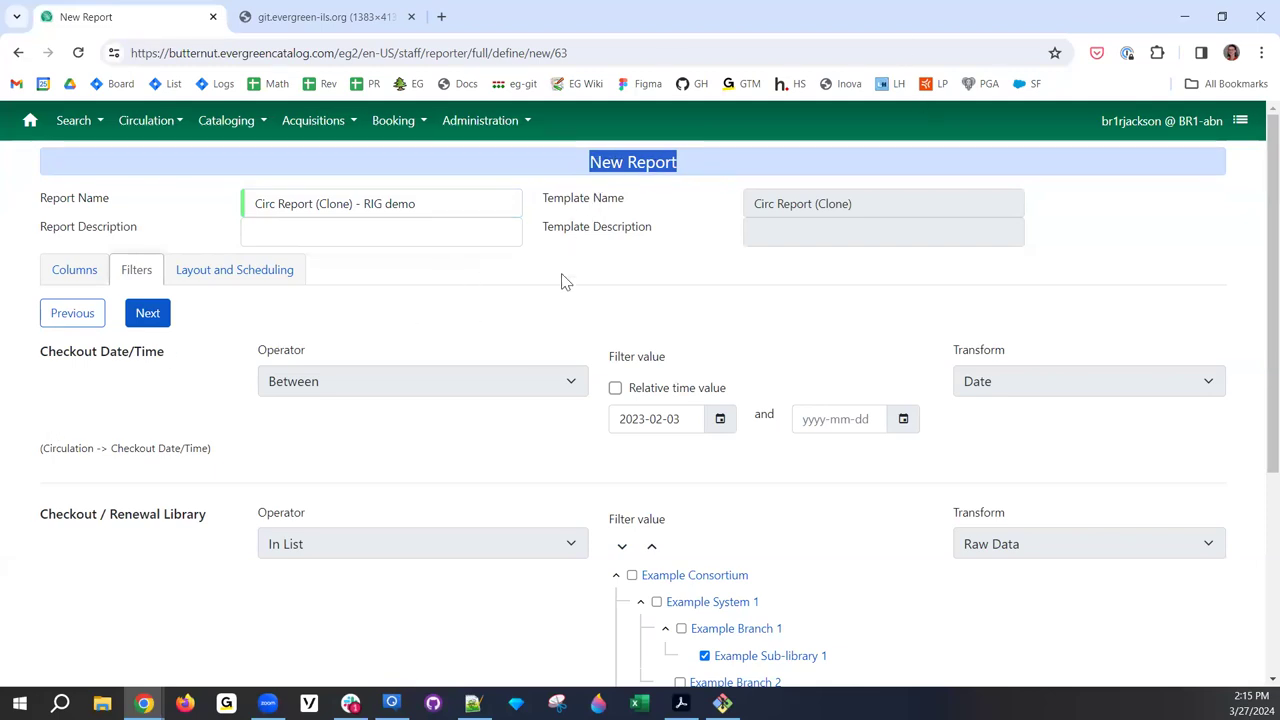
pyautogui.moveTo(353, 205); pyautogui.dragTo(315, 205)
pyautogui.press('BackSpace')
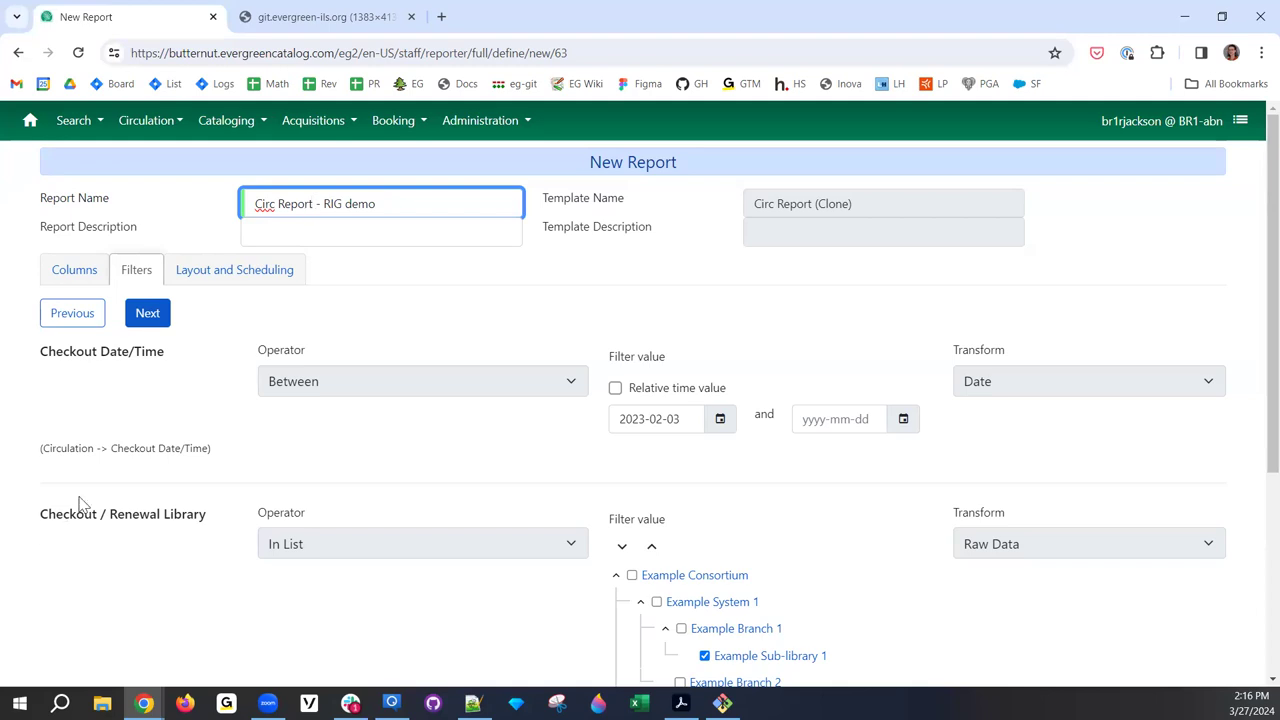
pyautogui.click(420, 200)
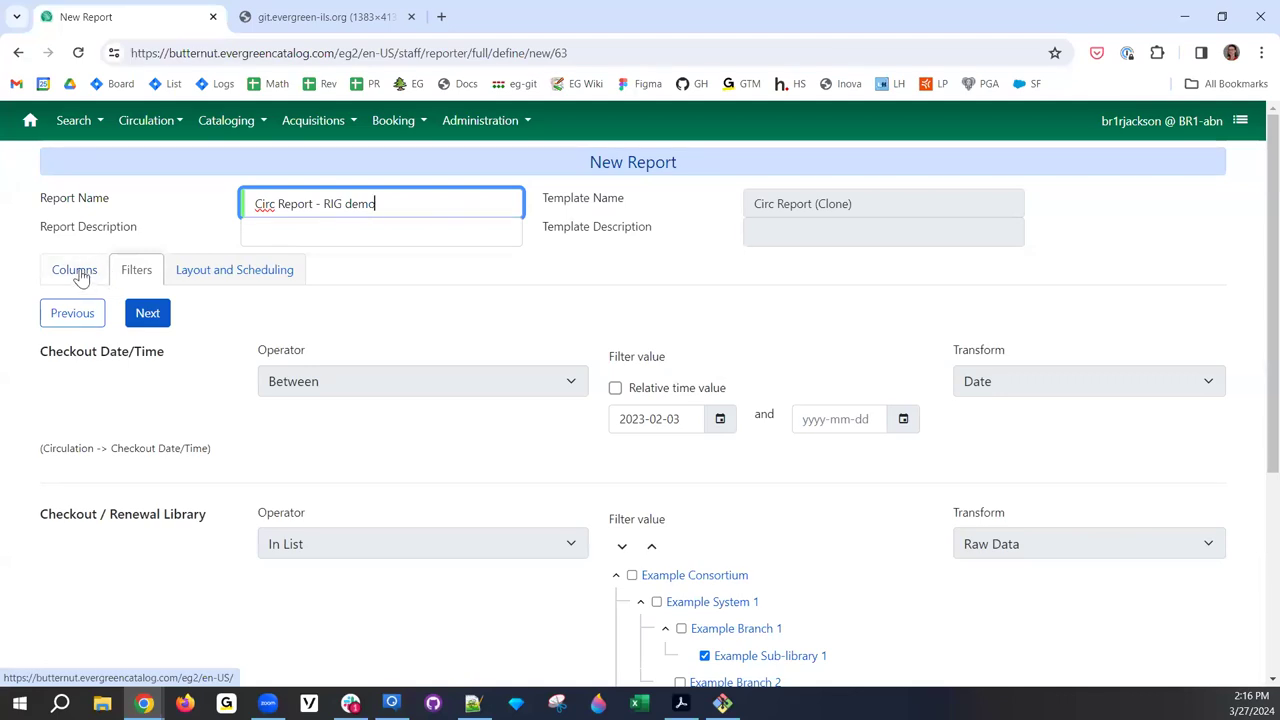
pyautogui.moveTo(82, 276); pyautogui.dragTo(110, 276)
pyautogui.click(140, 274)
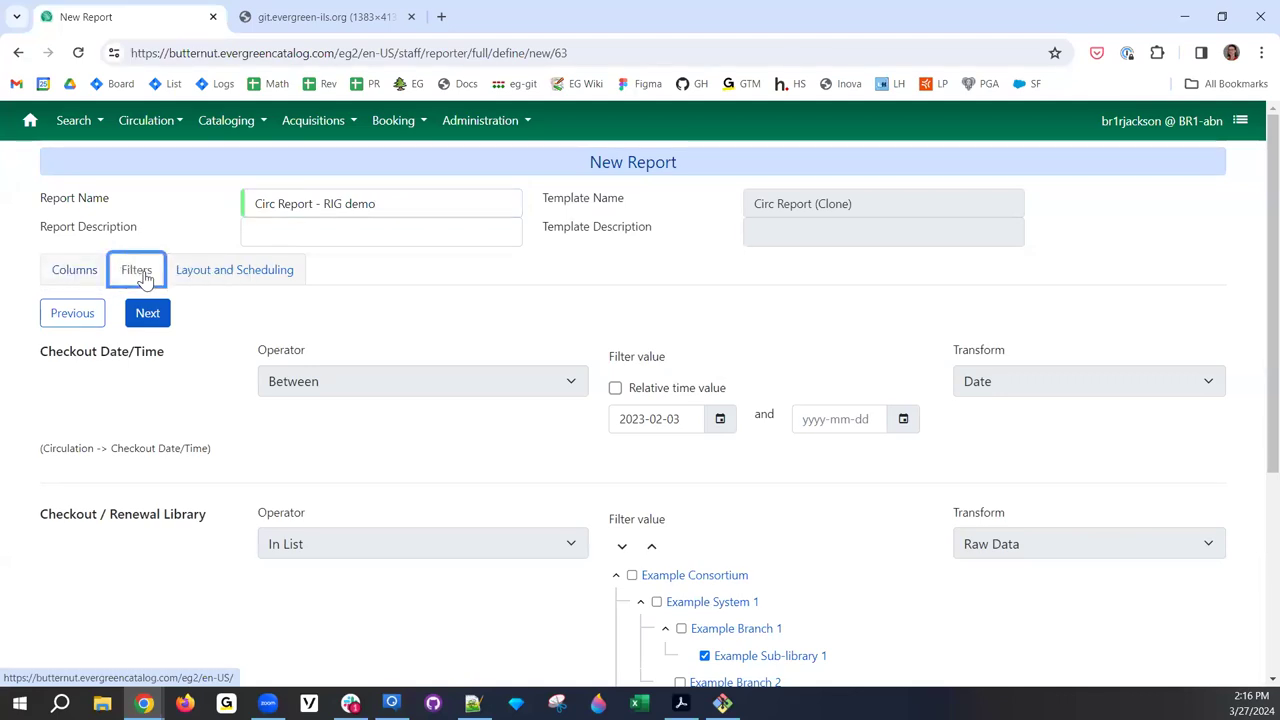
pyautogui.click(72, 278)
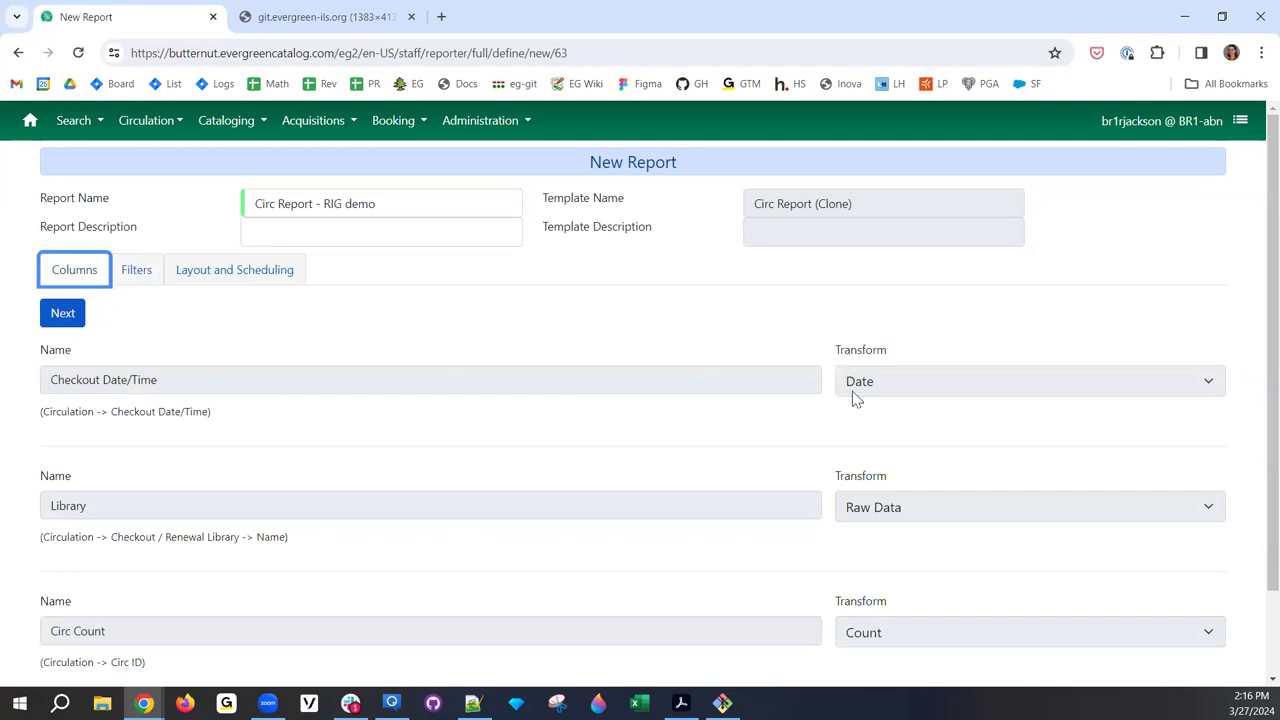
pyautogui.scroll(-2, 600, 505)
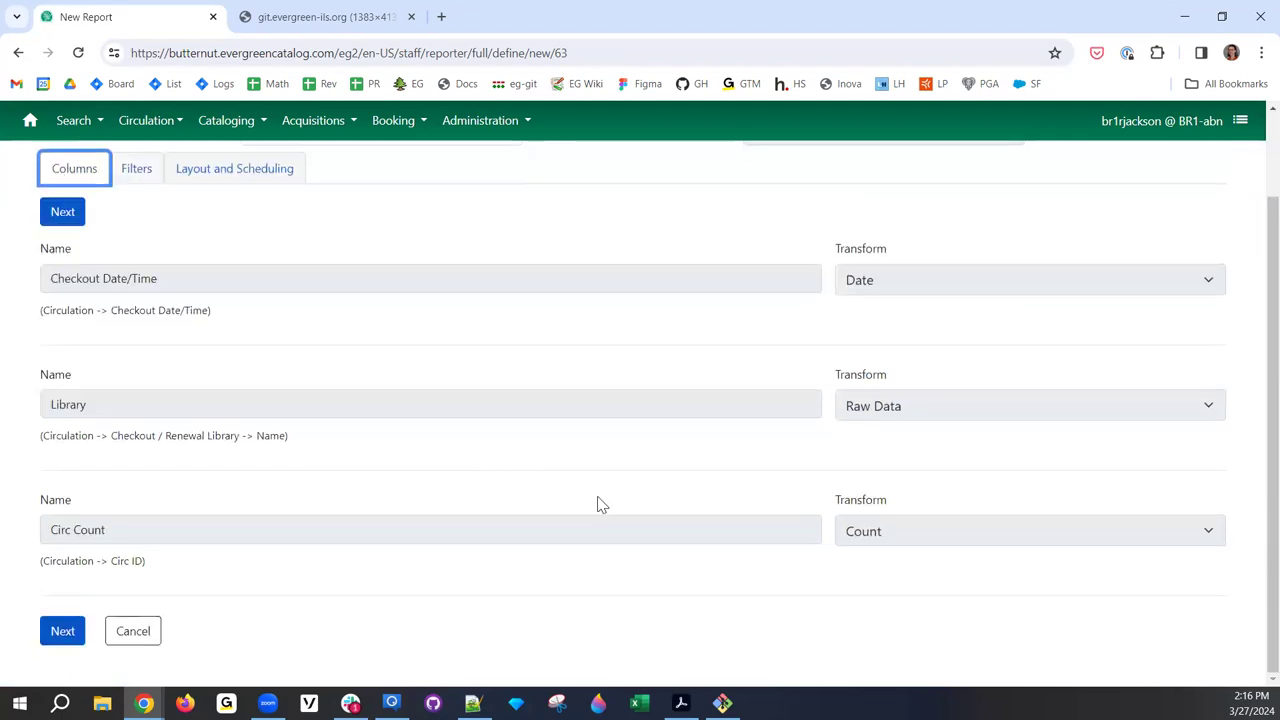
pyautogui.scroll(2, 615, 502)
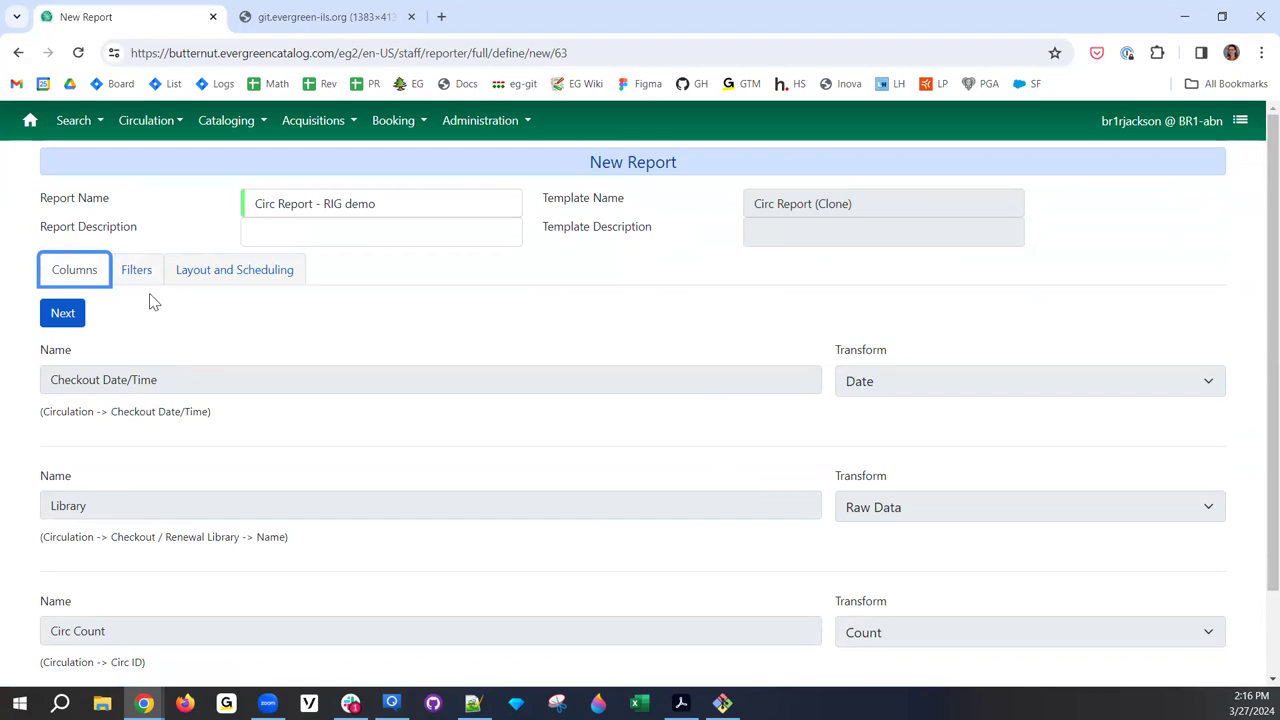
pyautogui.click(143, 278)
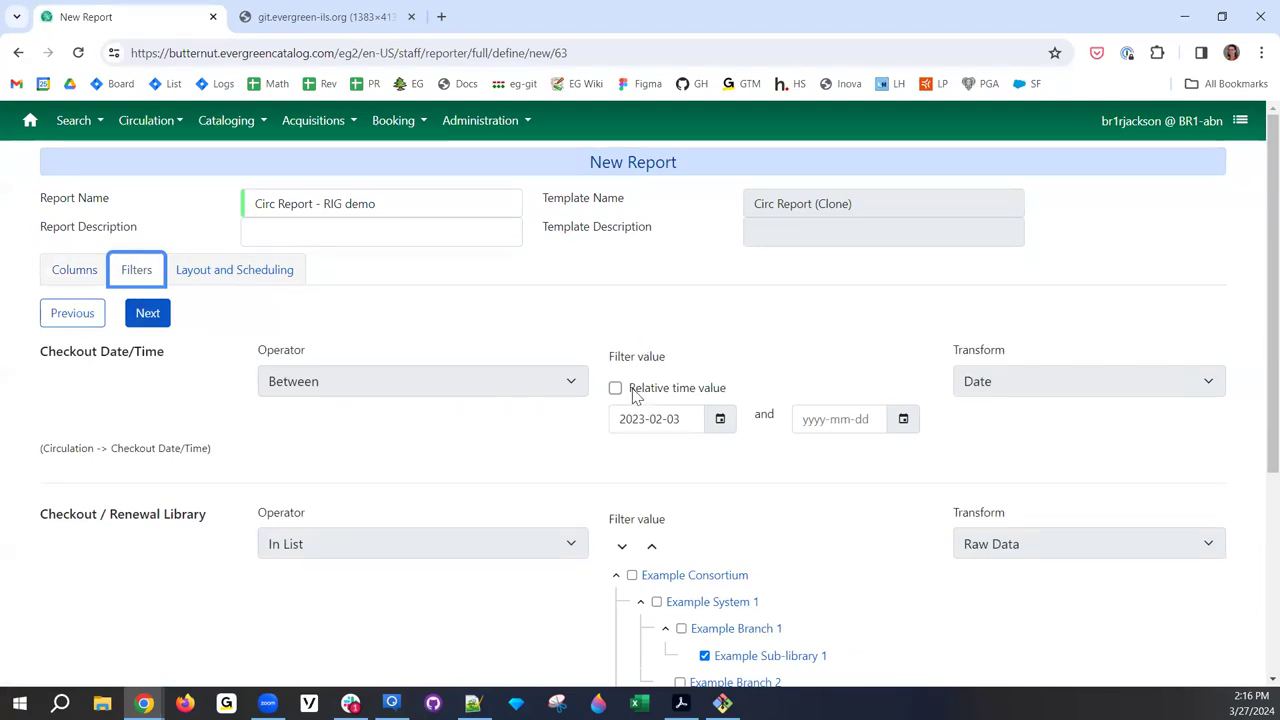
# - Set the checkout end date to 2024-02-03 via the calendar and uncheck Example Sub-library 1
pyautogui.click(848, 424)
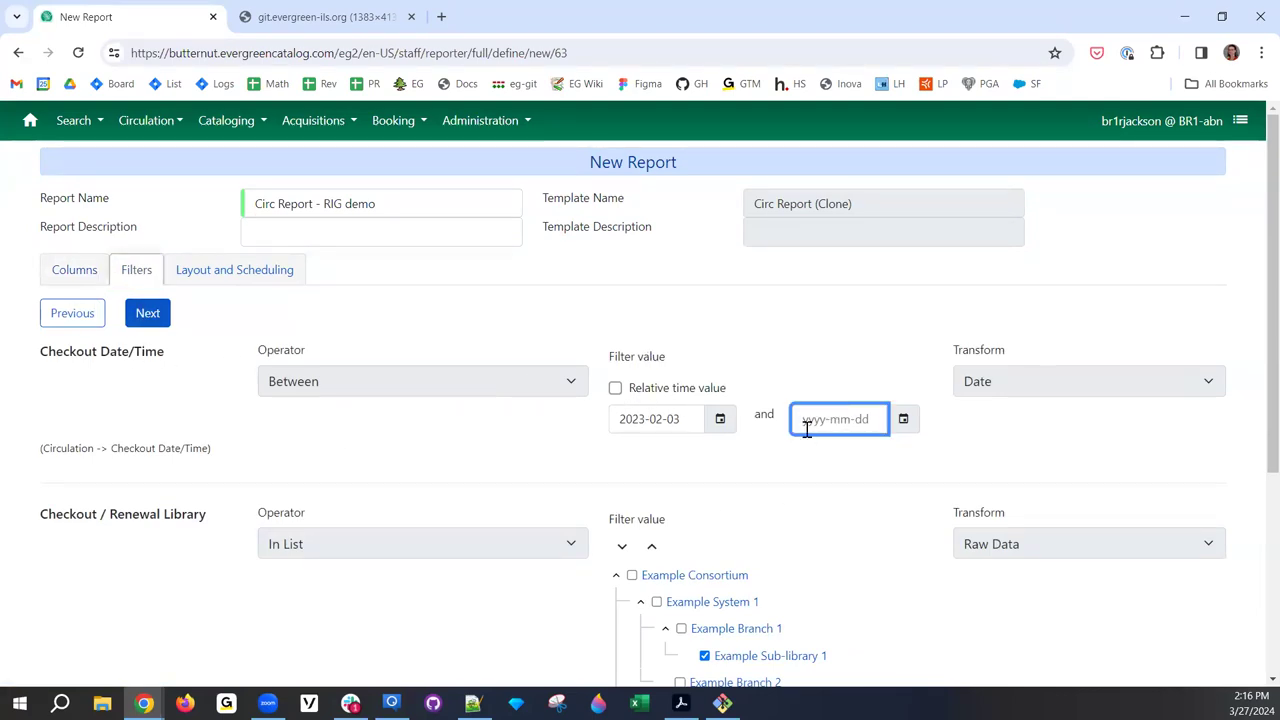
pyautogui.write('2023-')
pyautogui.click(904, 420)
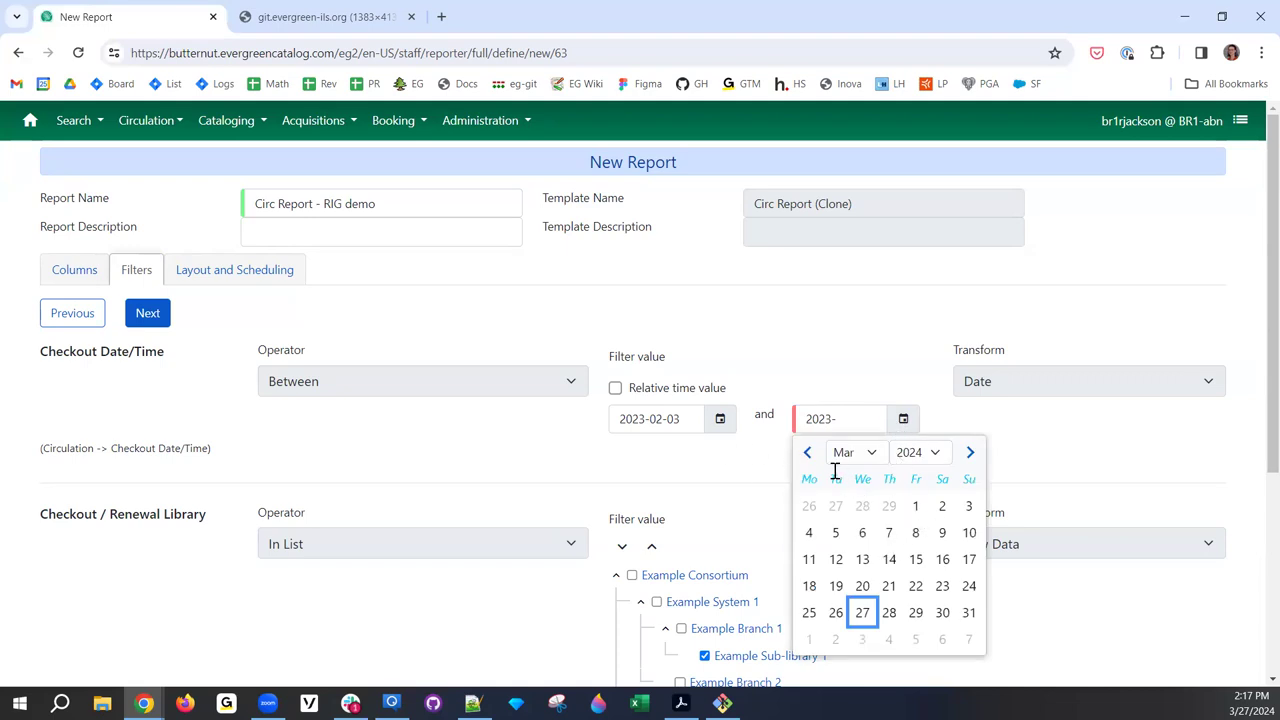
pyautogui.click(807, 452)
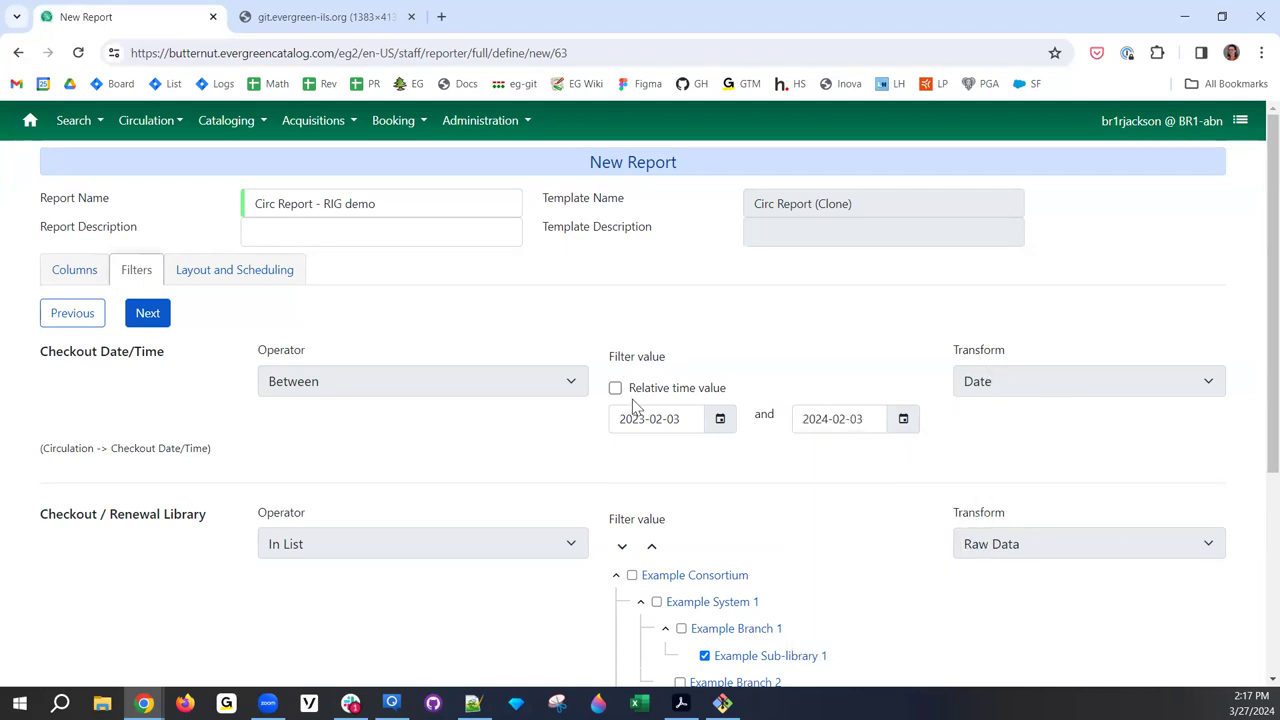
pyautogui.scroll(-1, 691, 540)
pyautogui.click(704, 544)
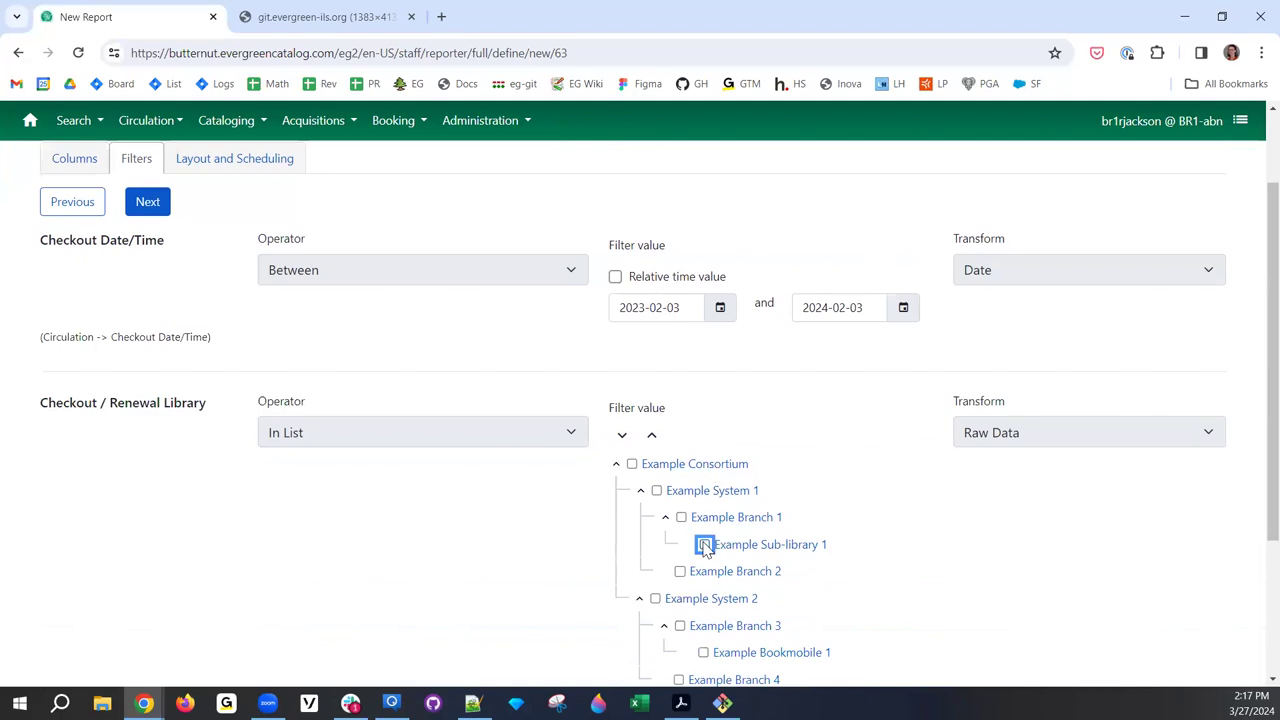
# - Uncheck Example System 1 and Branches 1–2, leaving only Example Branch 3 and Example Branch 4 checked
pyautogui.scroll(-1, 660, 455)
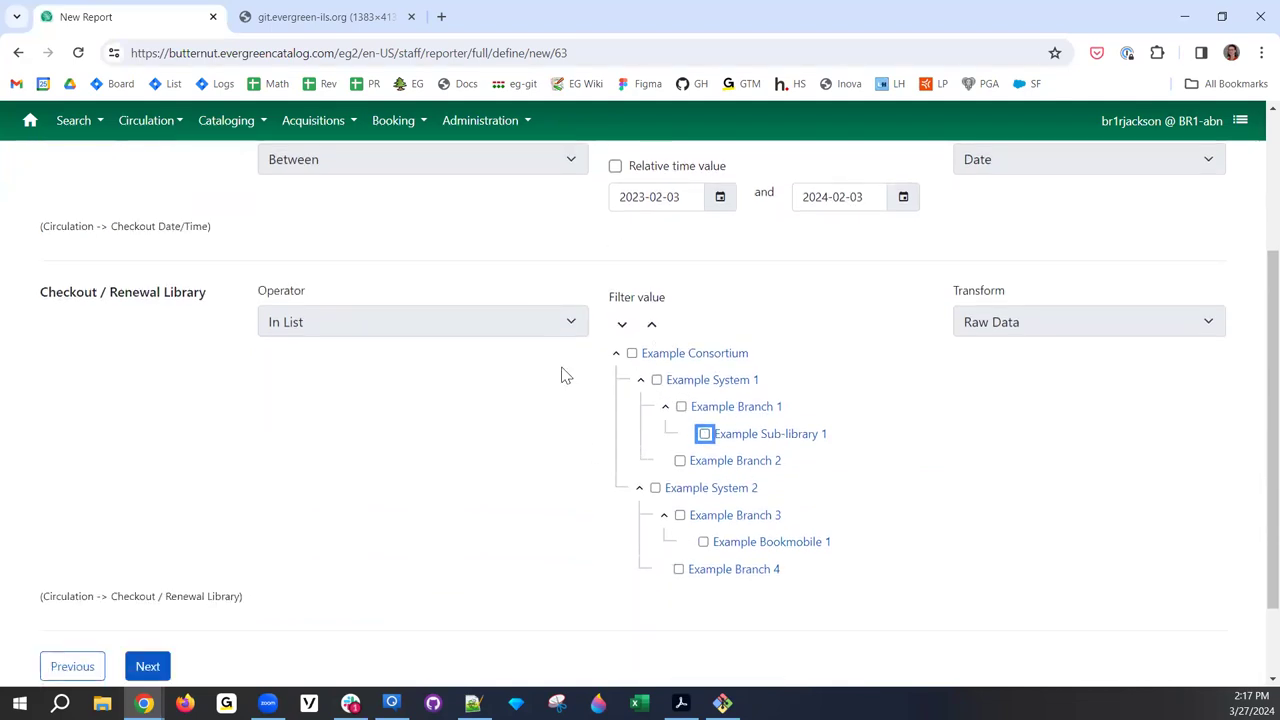
pyautogui.click(656, 379)
pyautogui.click(681, 406)
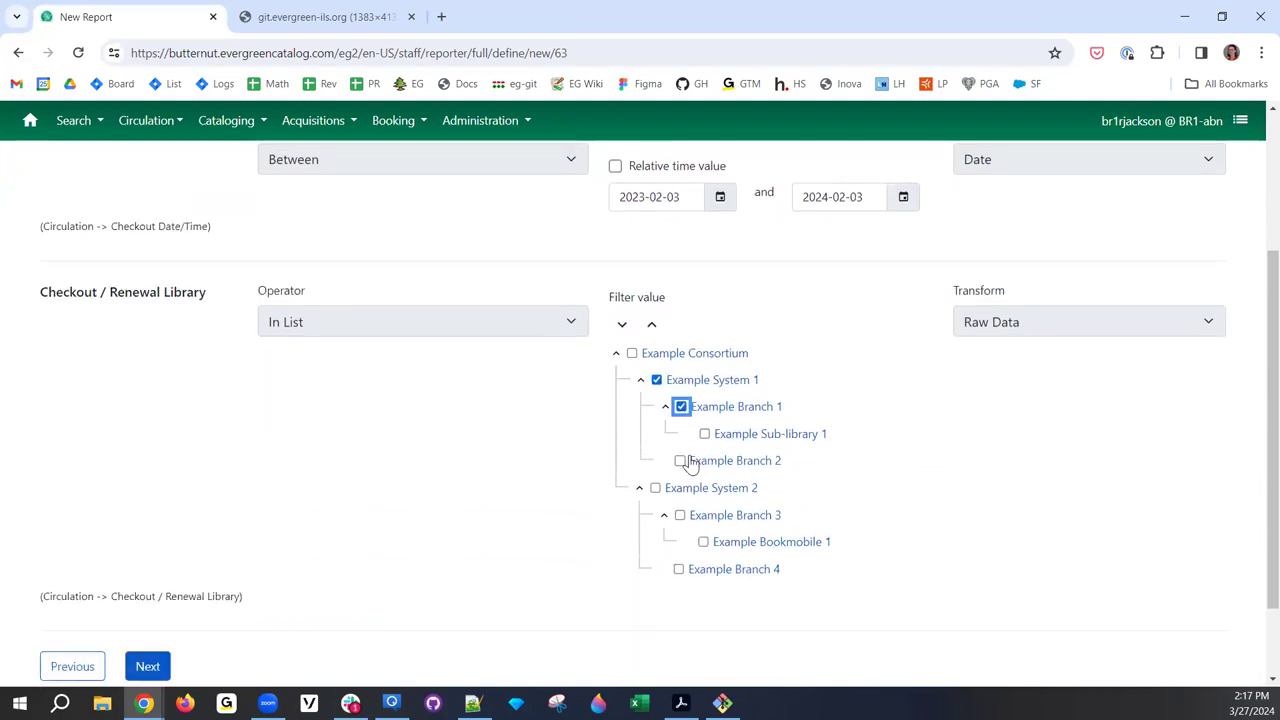
pyautogui.click(656, 380)
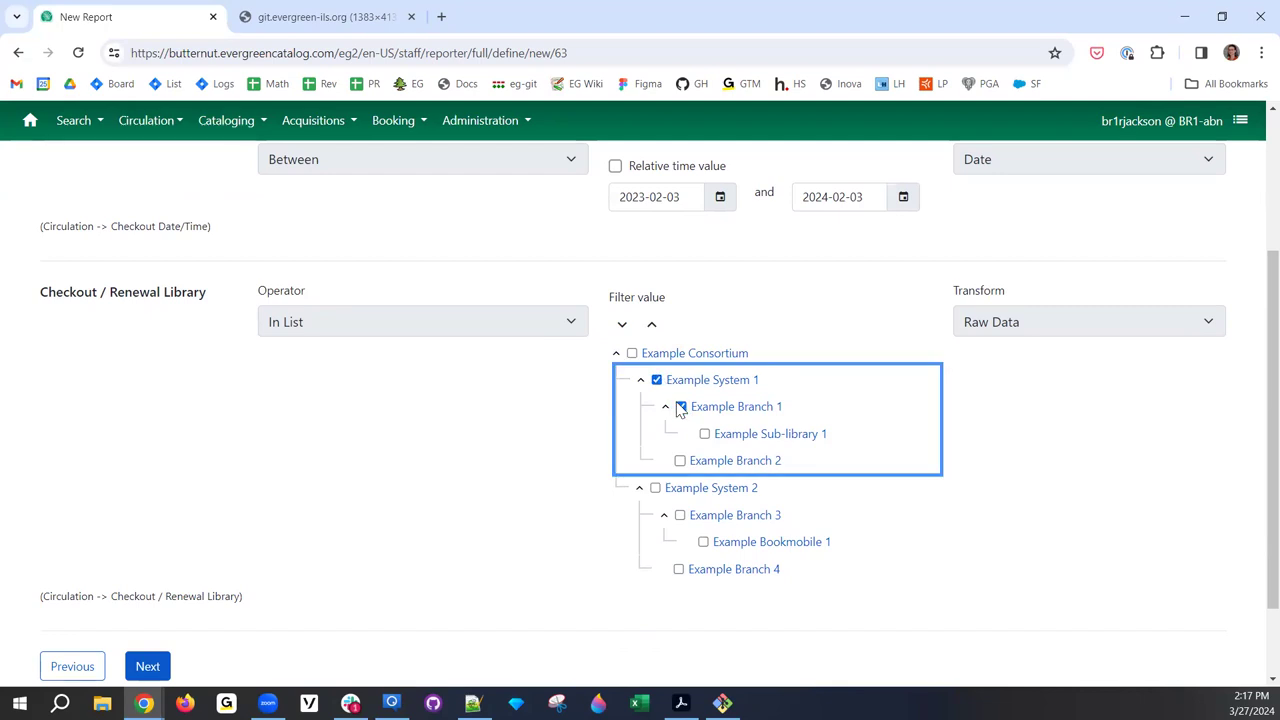
pyautogui.click(657, 381)
pyautogui.click(680, 461)
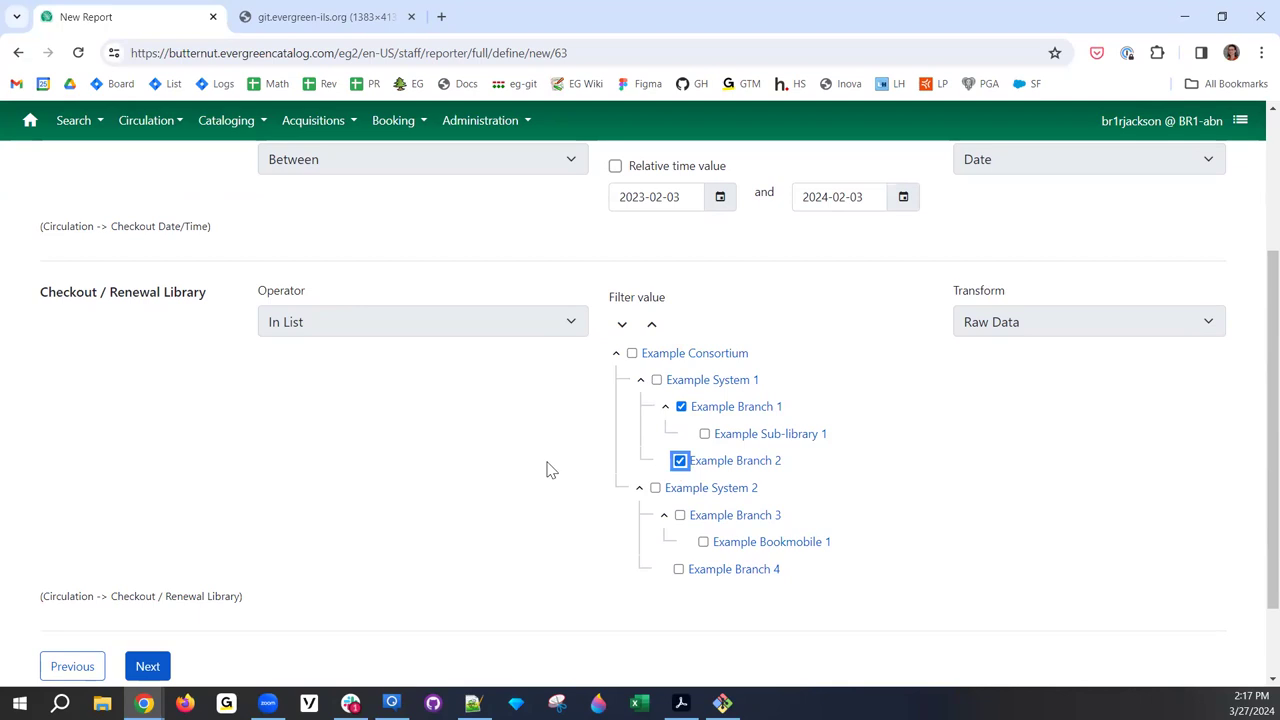
pyautogui.click(681, 406)
pyautogui.click(680, 462)
pyautogui.click(680, 515)
pyautogui.click(678, 569)
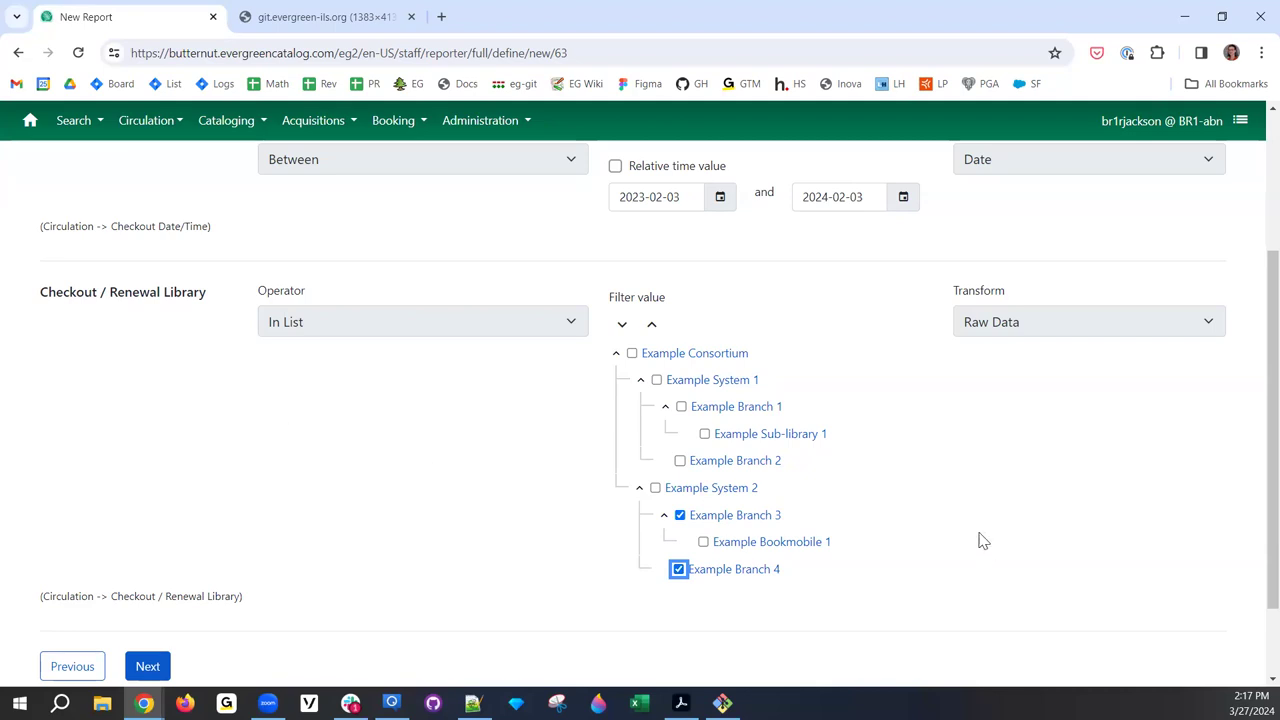
# - Review the filters and continue to the Layout and Scheduling step
pyautogui.scroll(1, 813, 495)
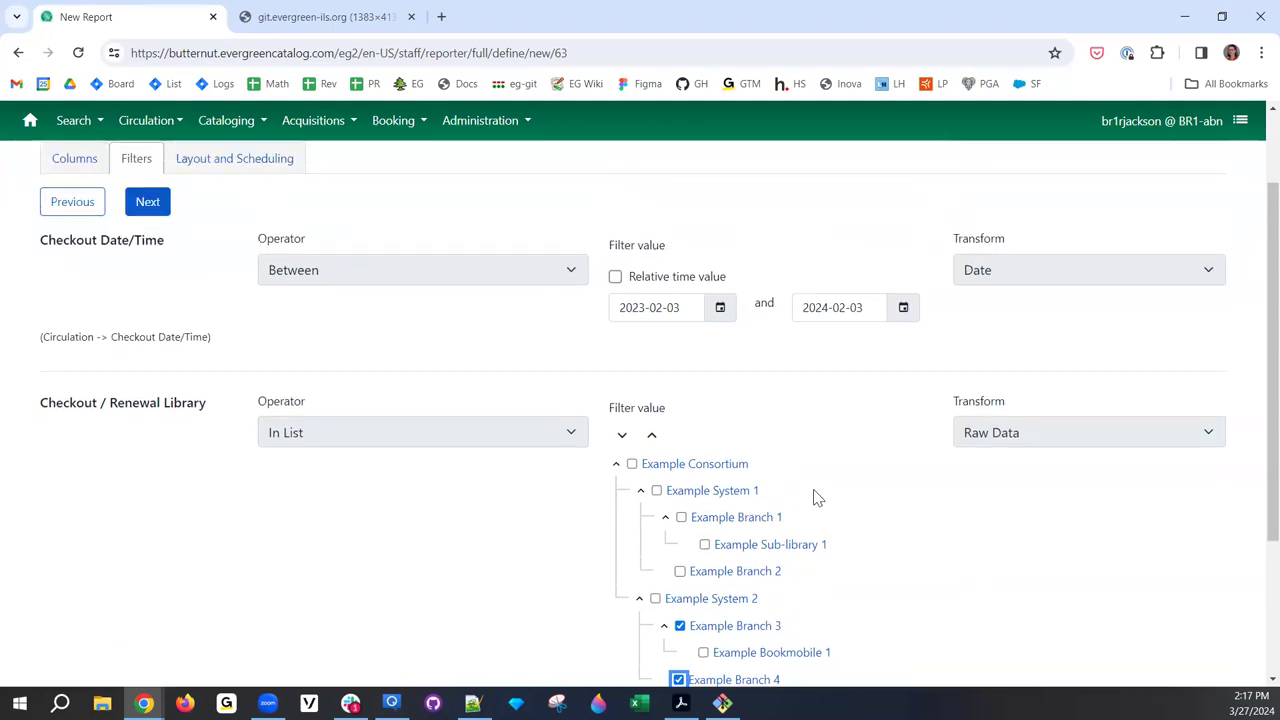
pyautogui.scroll(1, 813, 495)
pyautogui.scroll(-1, 813, 495)
pyautogui.scroll(1, 813, 495)
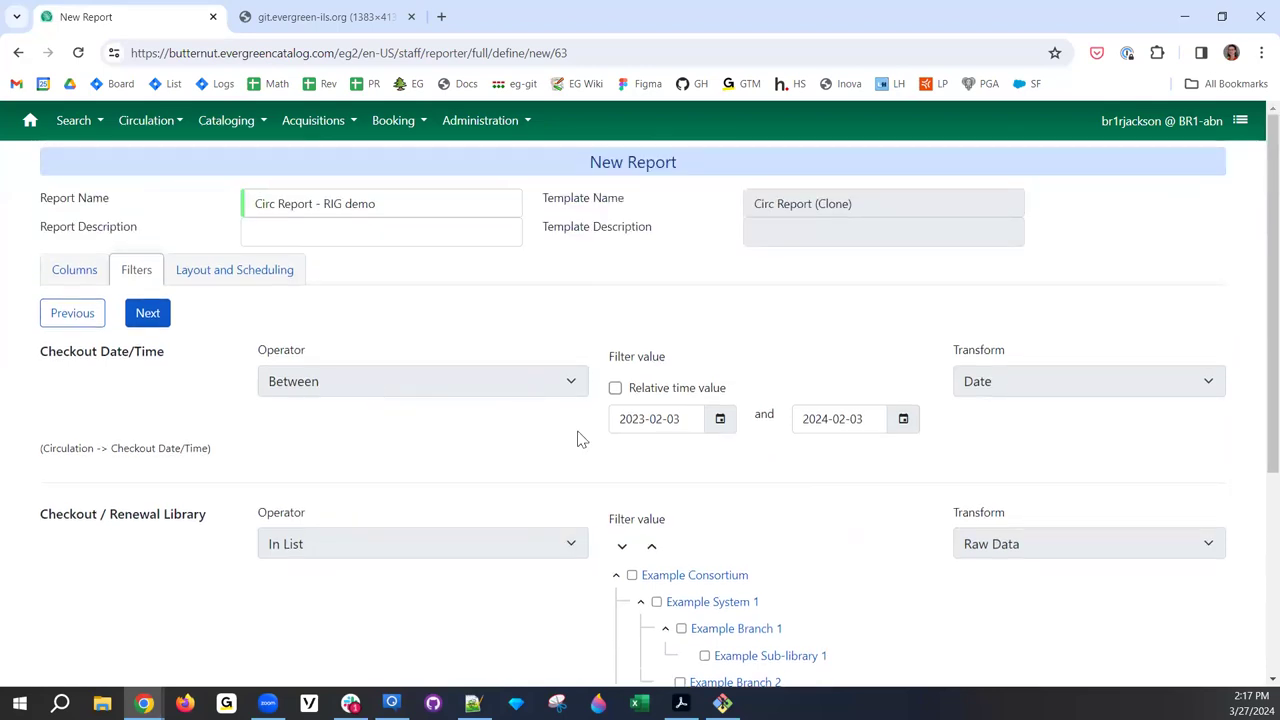
pyautogui.scroll(-1, 914, 576)
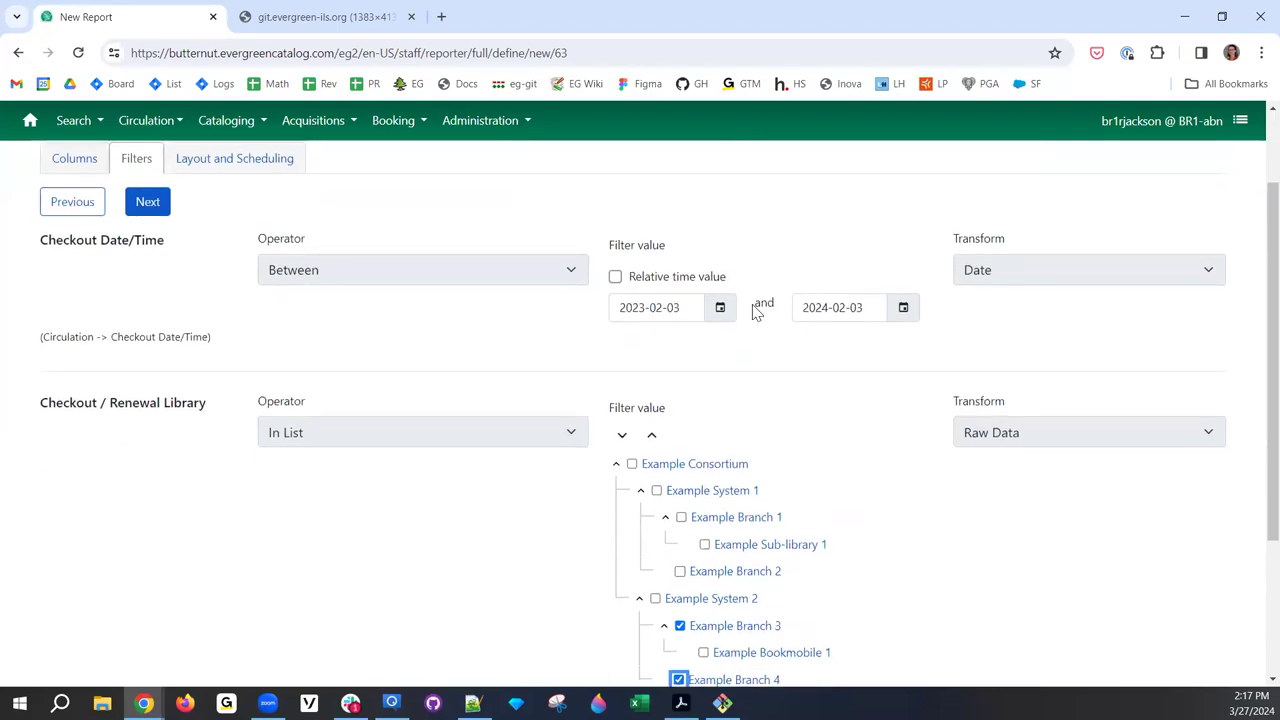
pyautogui.scroll(-2, 500, 434)
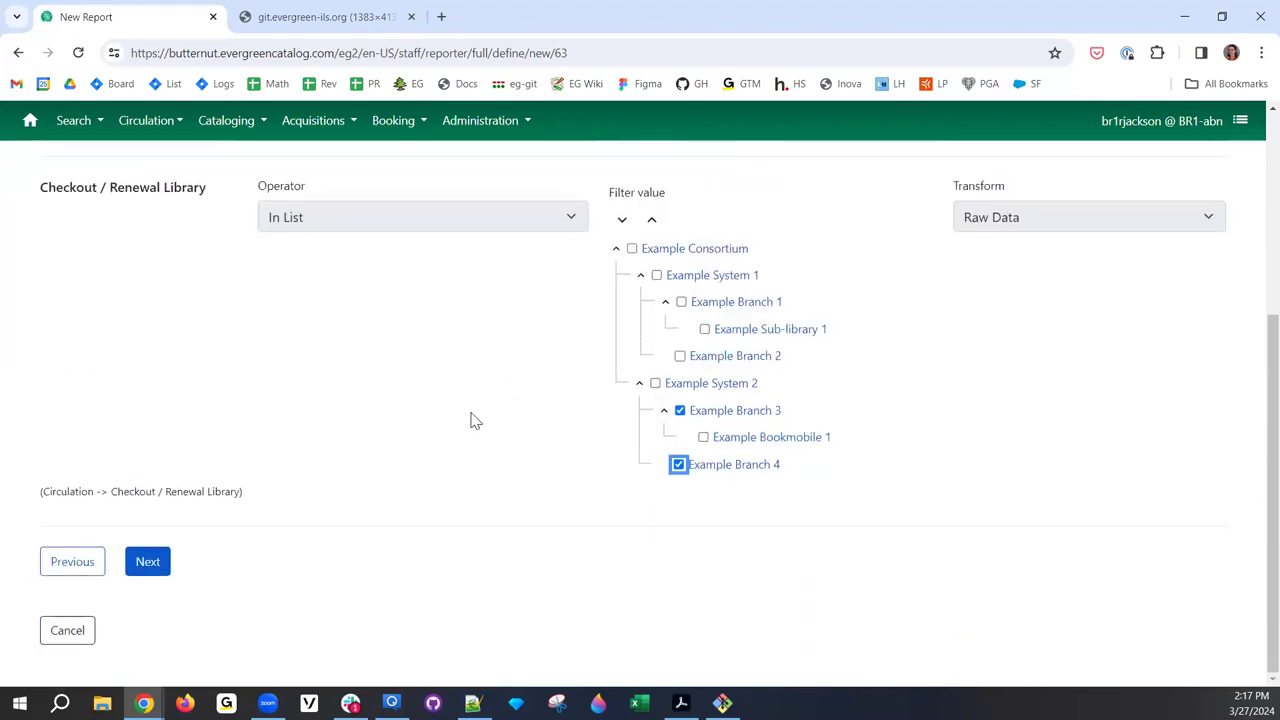
pyautogui.scroll(3, 474, 420)
pyautogui.click(147, 315)
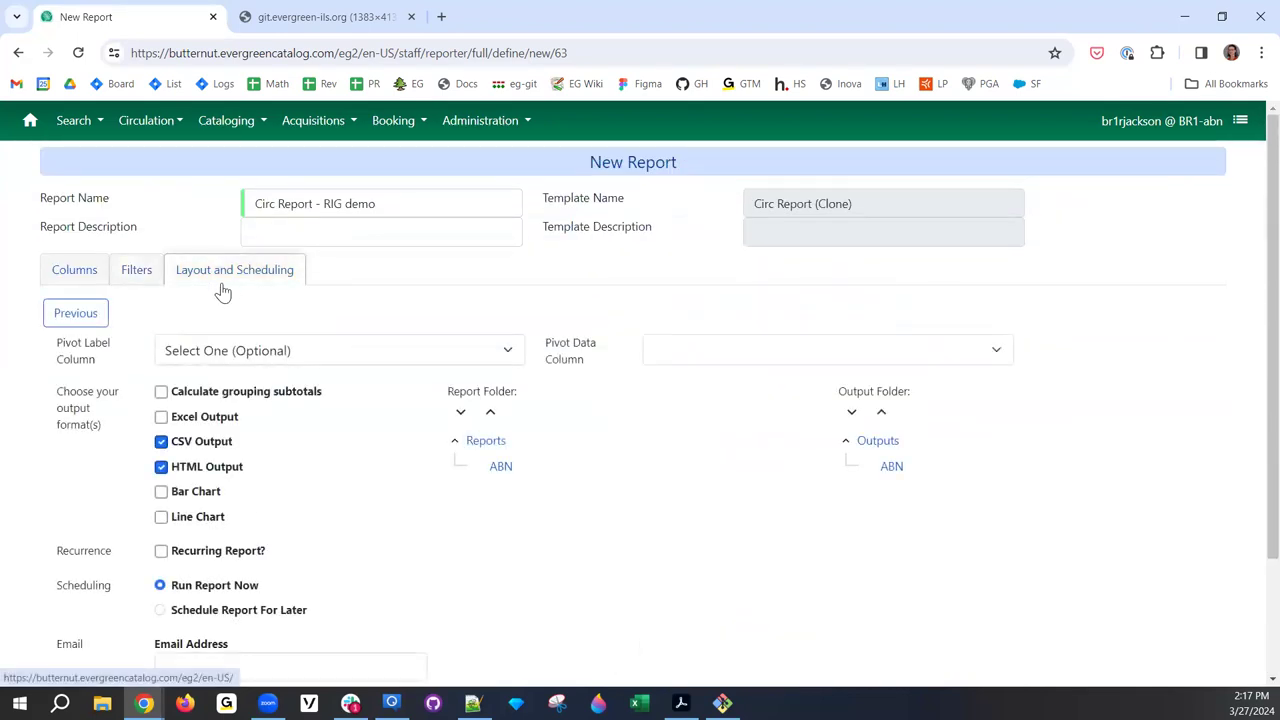
# - File the new report in the ABN report folder and its output in the ABN output folder
pyautogui.scroll(-1, 265, 385)
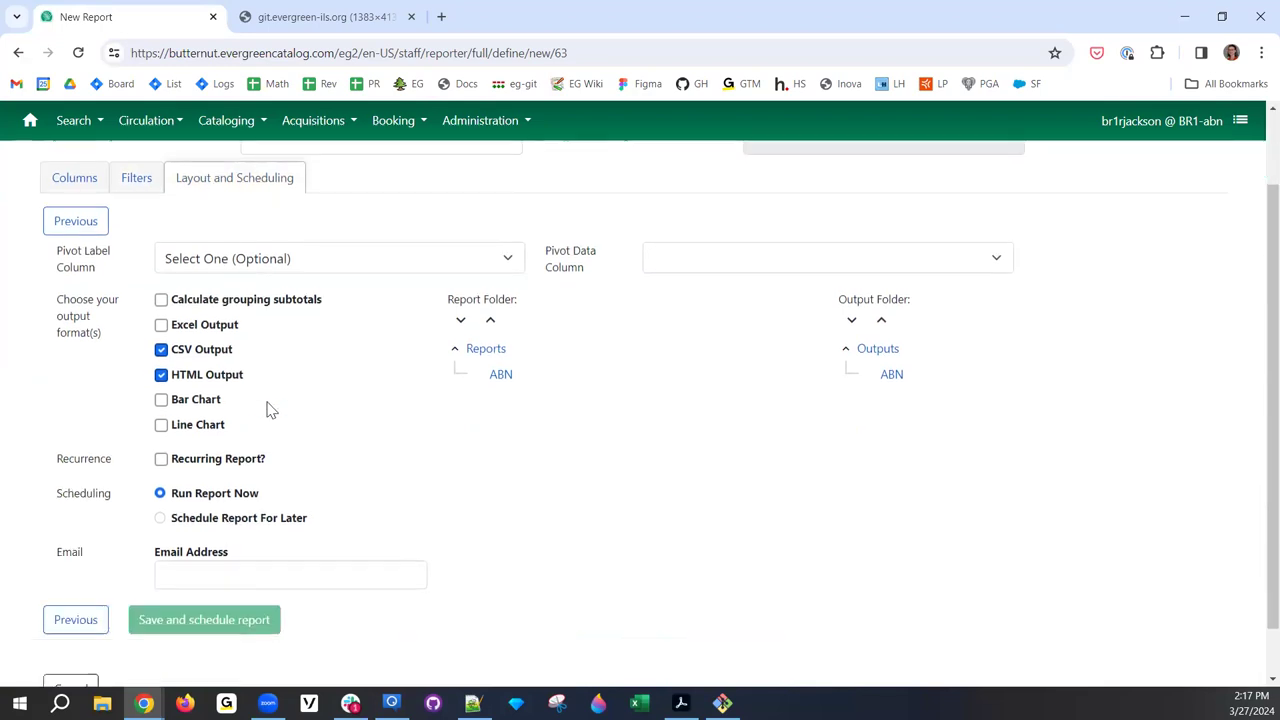
pyautogui.click(500, 356)
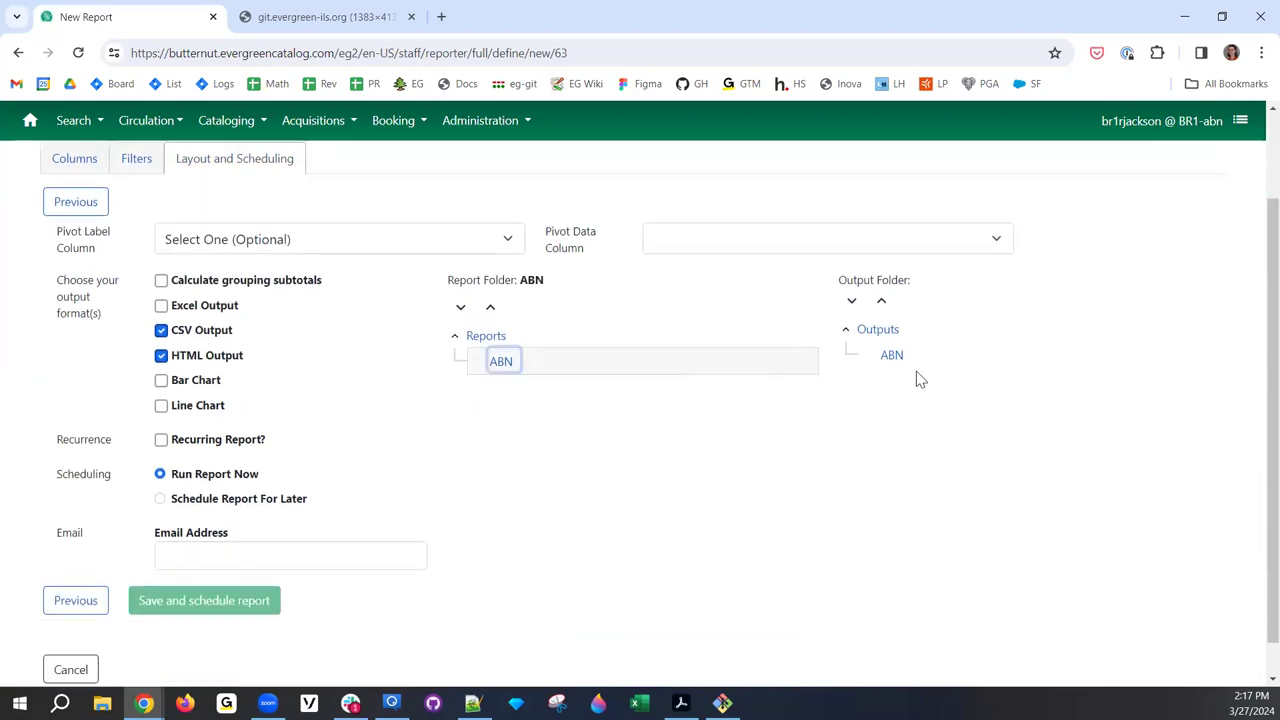
pyautogui.click(892, 357)
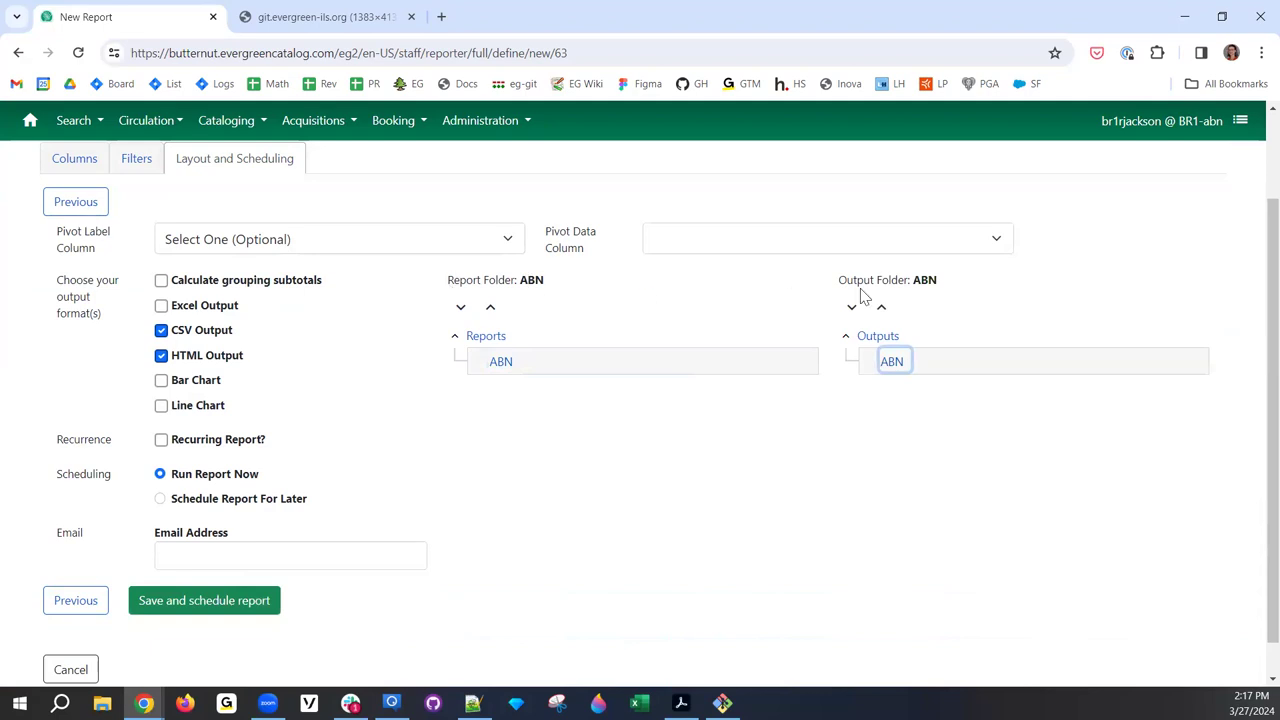
# - Save and schedule Circ Report - RIG demo, then refresh the ABN outputs until it shows complete
pyautogui.click(185, 601)
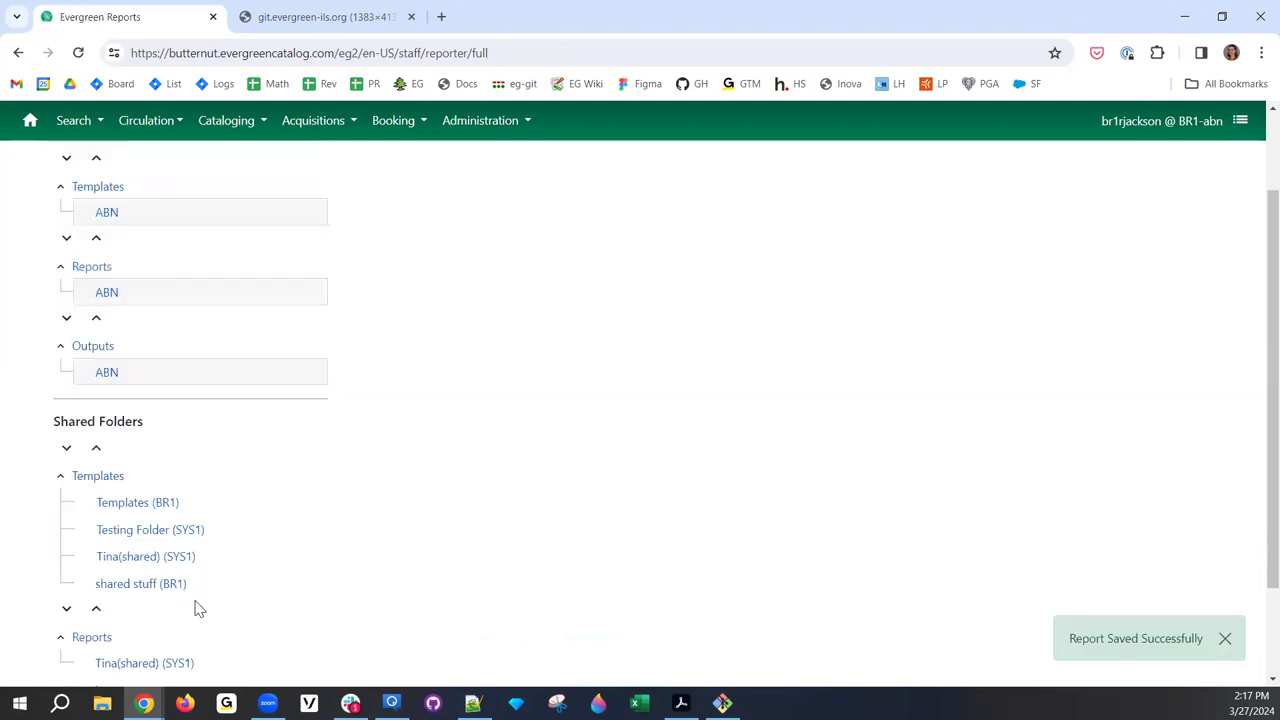
pyautogui.scroll(2, 577, 469)
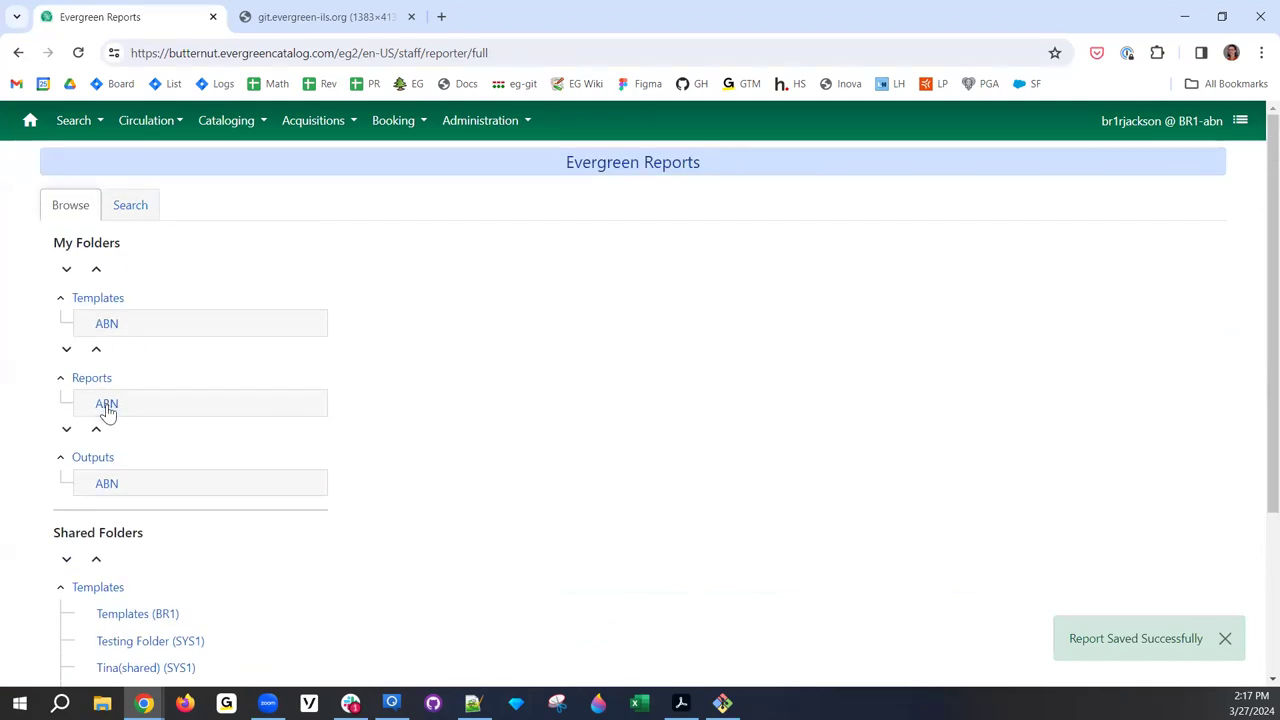
pyautogui.click(108, 486)
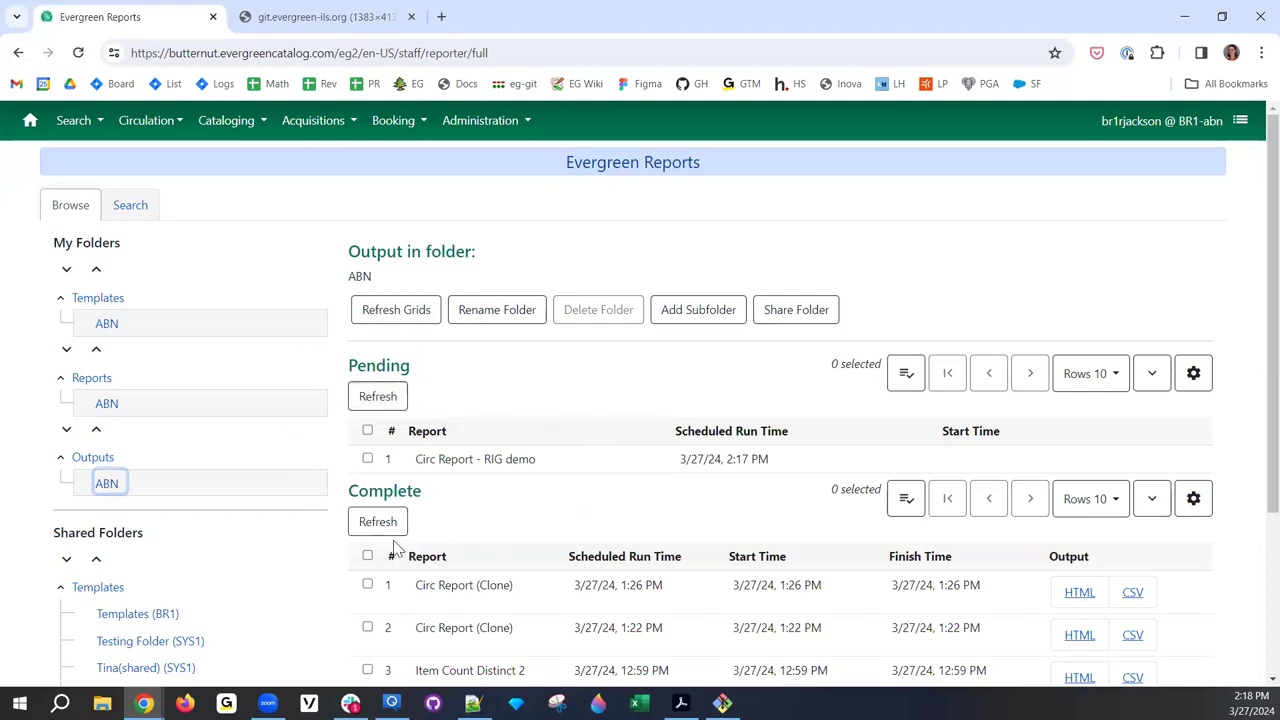
pyautogui.click(395, 315)
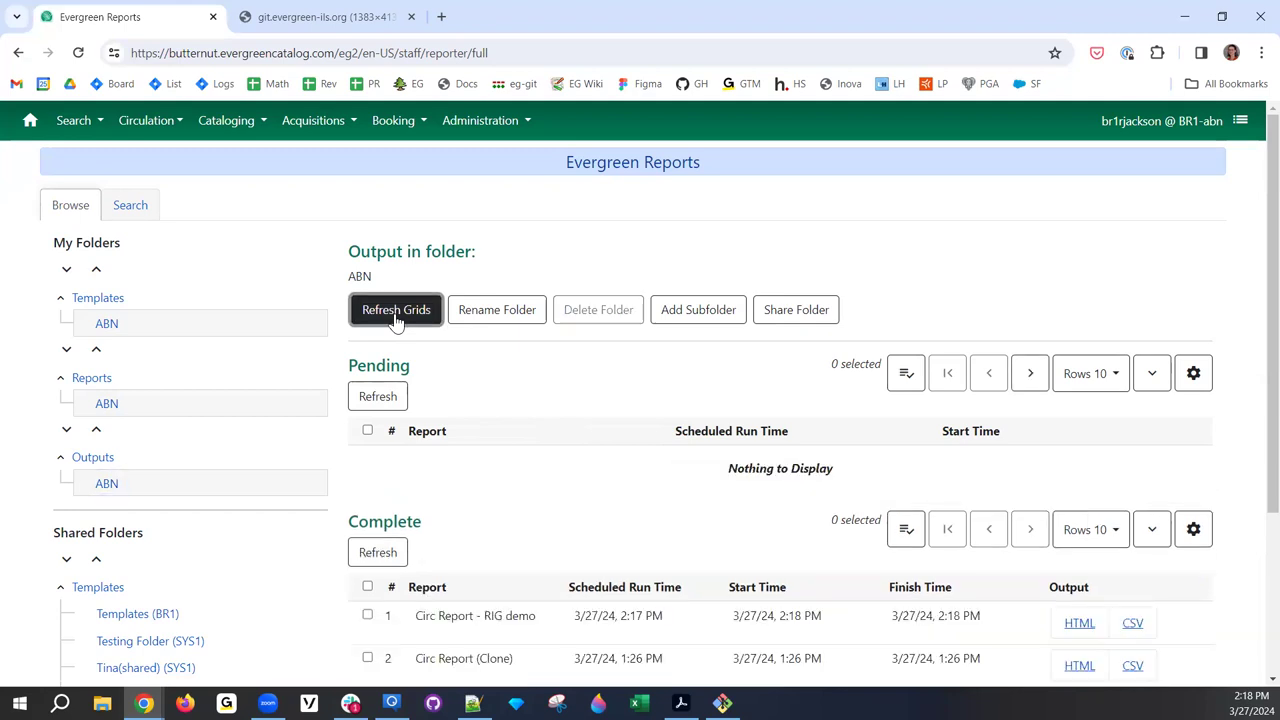
pyautogui.scroll(-1, 760, 492)
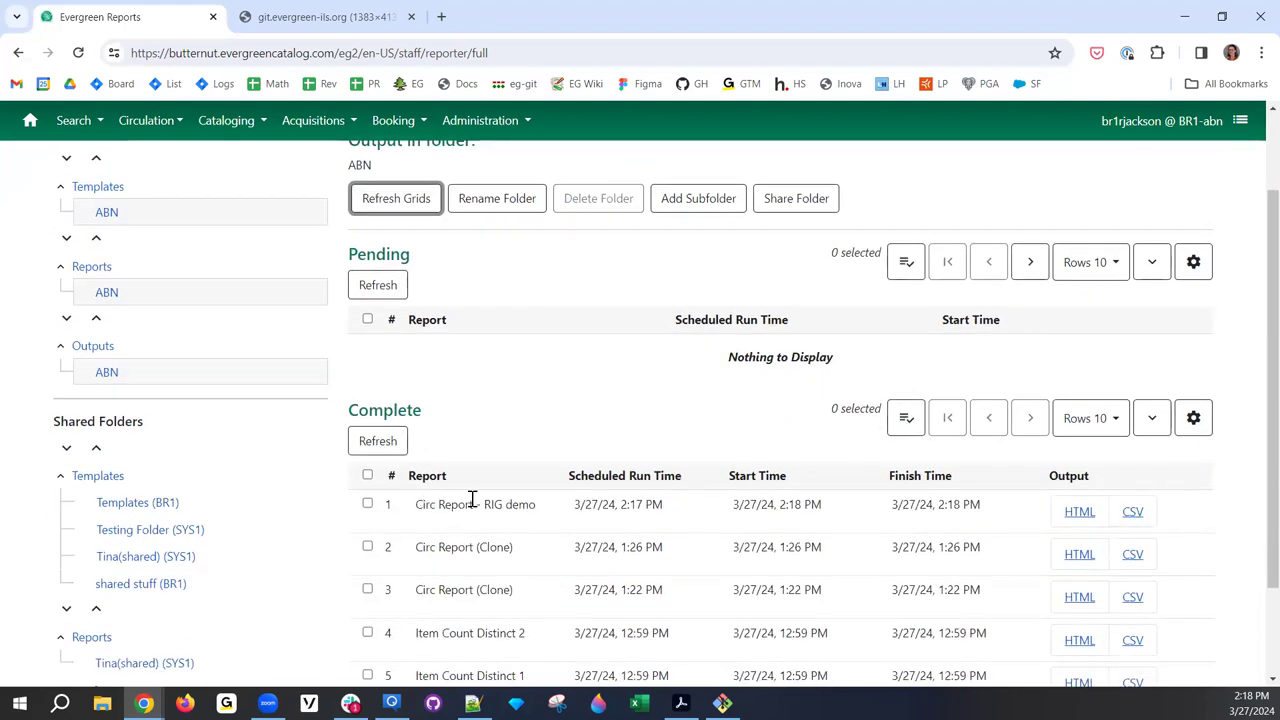
# - Check the empty RIG demo HTML output, then open the Circ Report (Clone) HTML output
pyautogui.click(1079, 512)
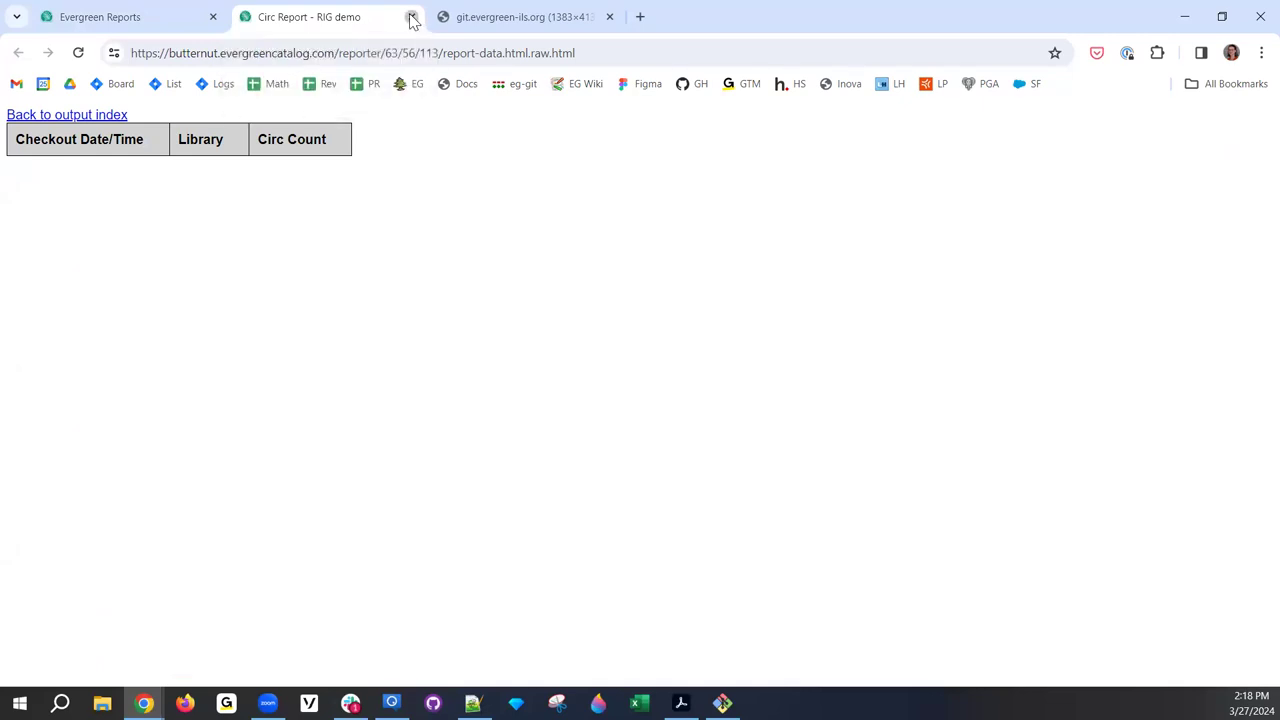
pyautogui.click(411, 17)
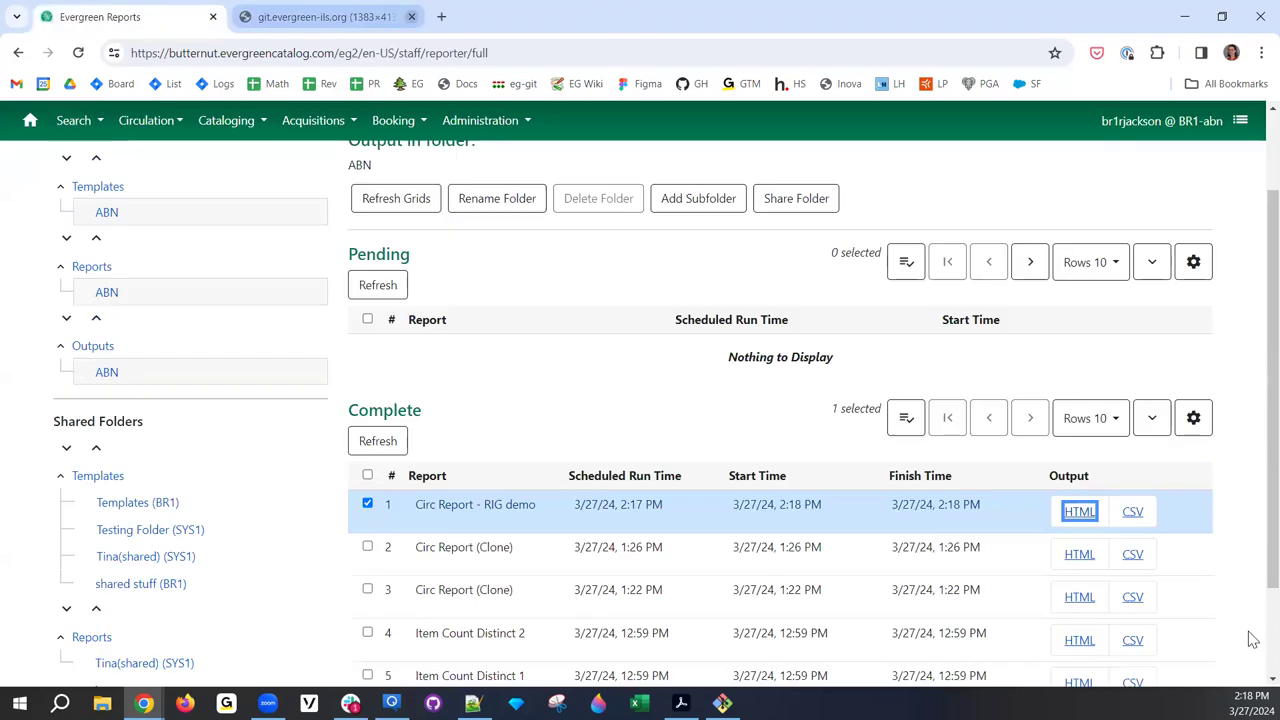
pyautogui.click(1080, 556)
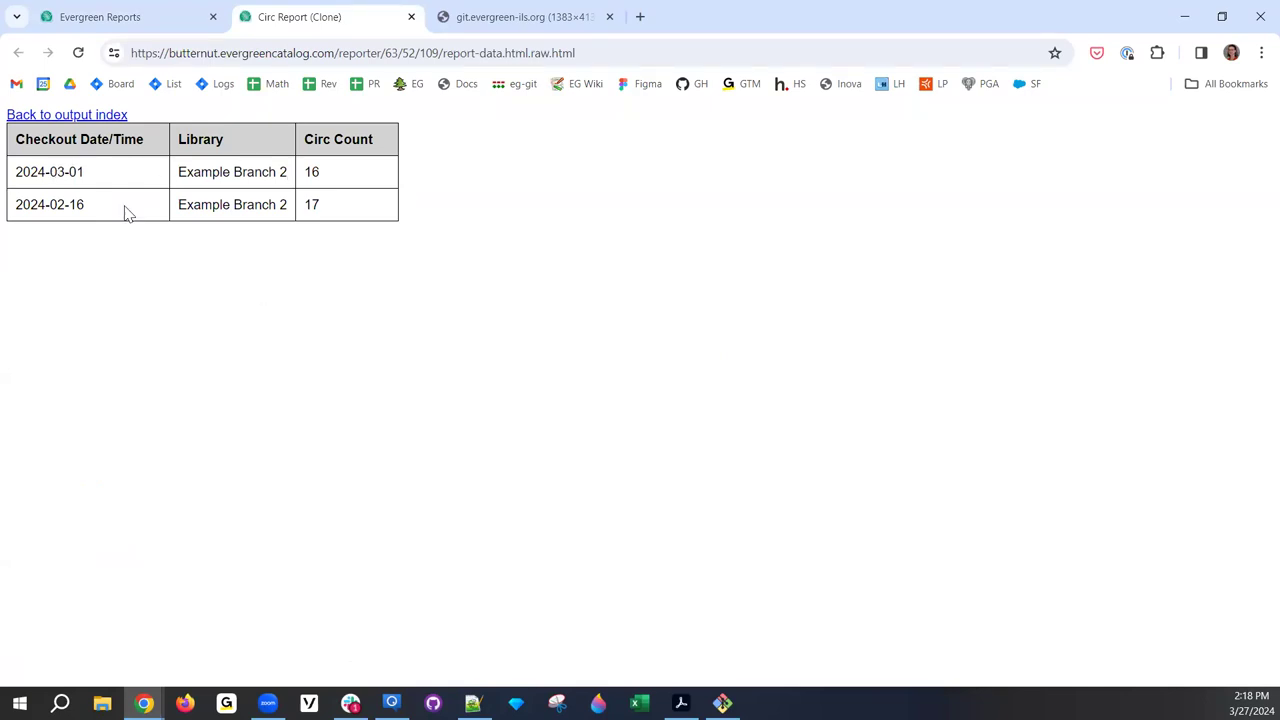
# - Highlight the Clone output's rows (2024-03-01: 16, 2024-02-16: 17) and sort by checkout date ascending
pyautogui.moveTo(15, 172); pyautogui.dragTo(363, 224)
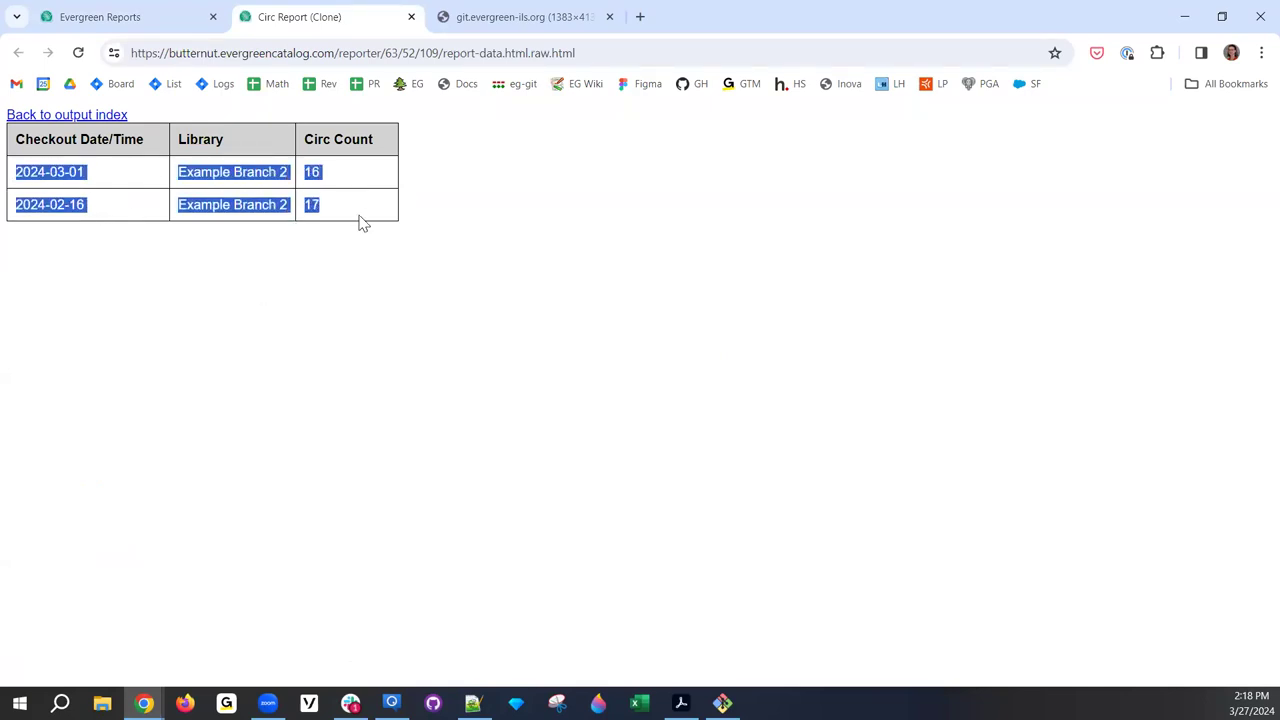
pyautogui.click(366, 200)
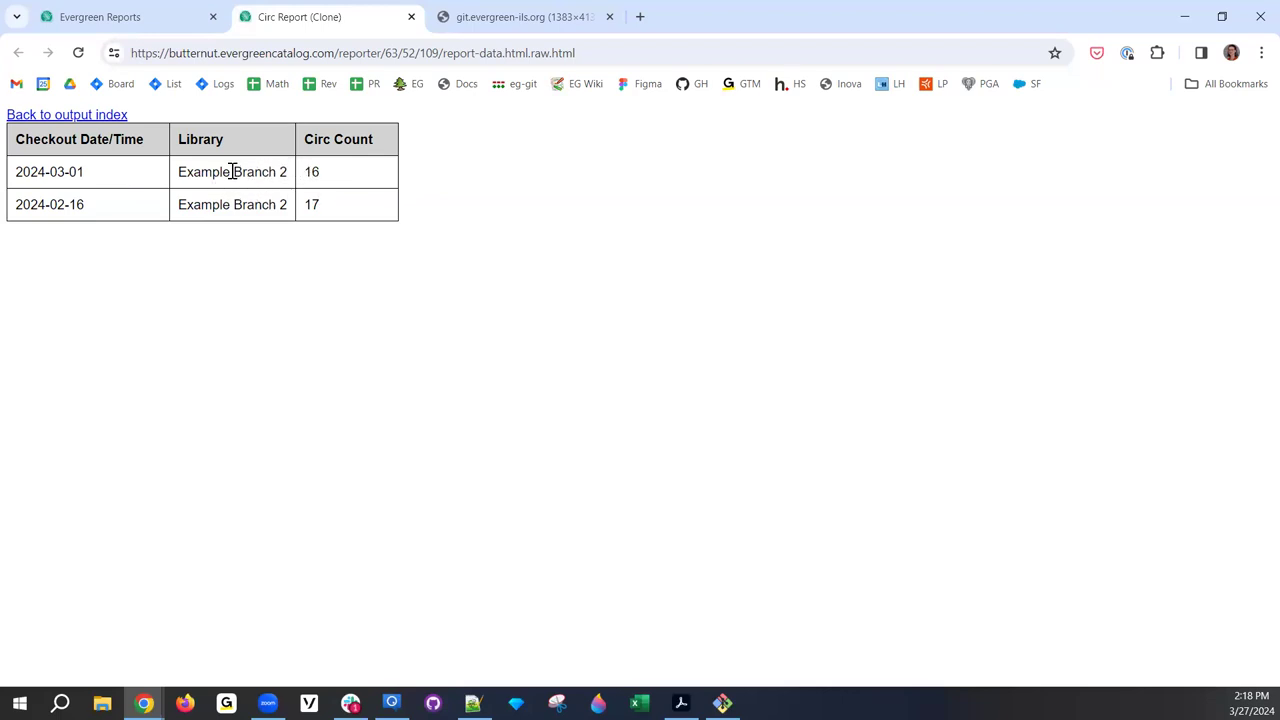
pyautogui.moveTo(104, 176); pyautogui.dragTo(14, 172)
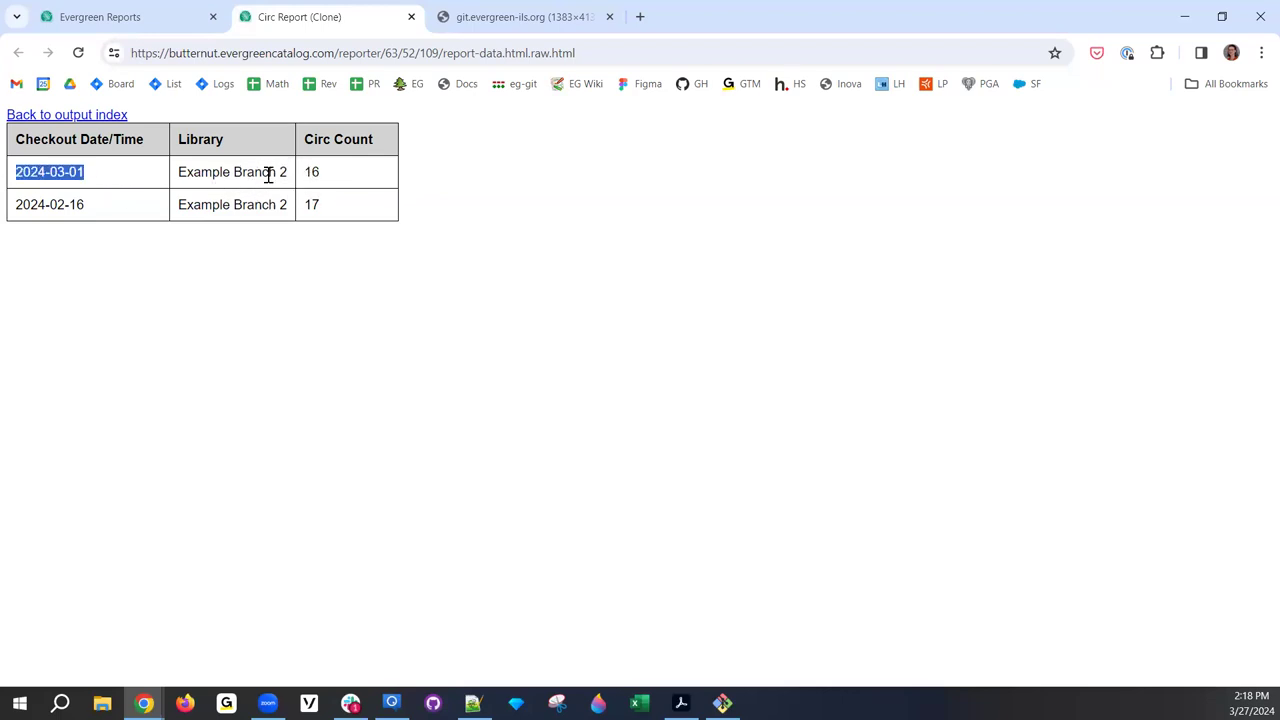
pyautogui.moveTo(358, 182); pyautogui.dragTo(300, 182)
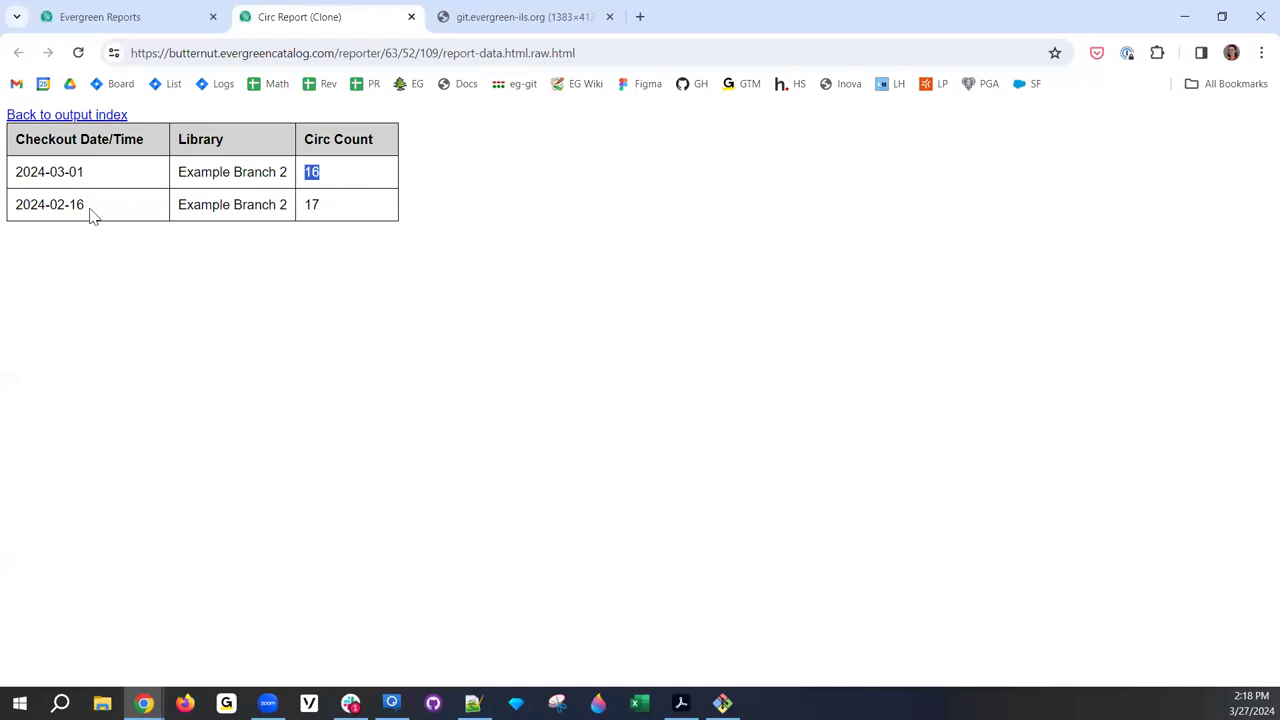
pyautogui.moveTo(90, 215); pyautogui.dragTo(23, 220)
pyautogui.click(307, 213)
pyautogui.moveTo(338, 213); pyautogui.dragTo(306, 208)
pyautogui.click(357, 293)
pyautogui.click(94, 139)
# - Close the Circ Report (Clone) output tab and scroll through the ABN outputs list
pyautogui.click(410, 17)
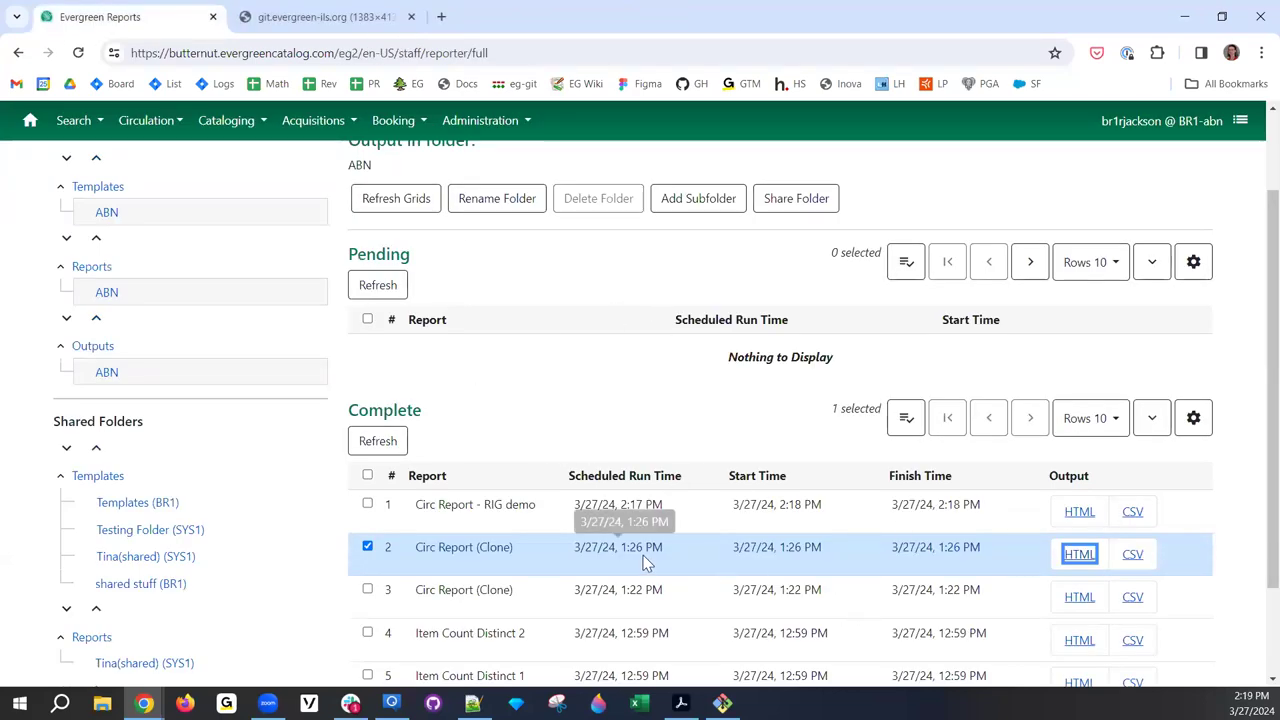
pyautogui.scroll(-1, 608, 443)
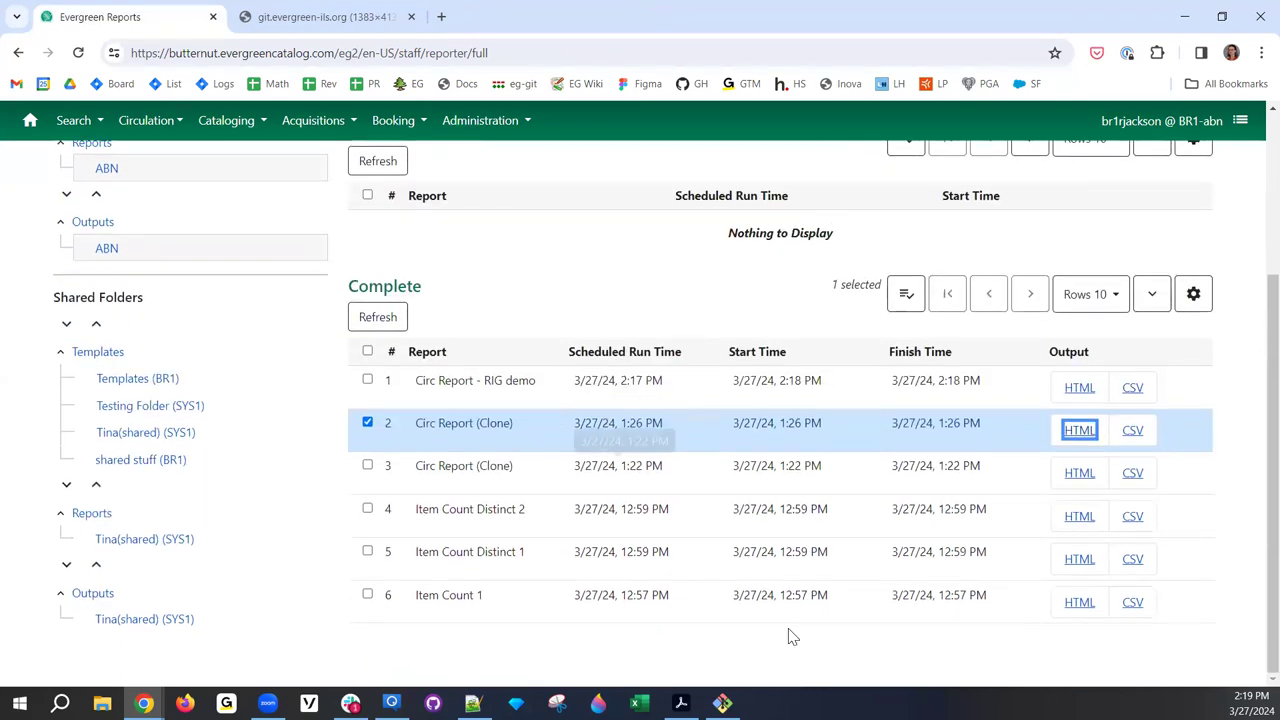
pyautogui.scroll(1, 628, 492)
pyautogui.scroll(1, 628, 492)
pyautogui.scroll(-1, 585, 506)
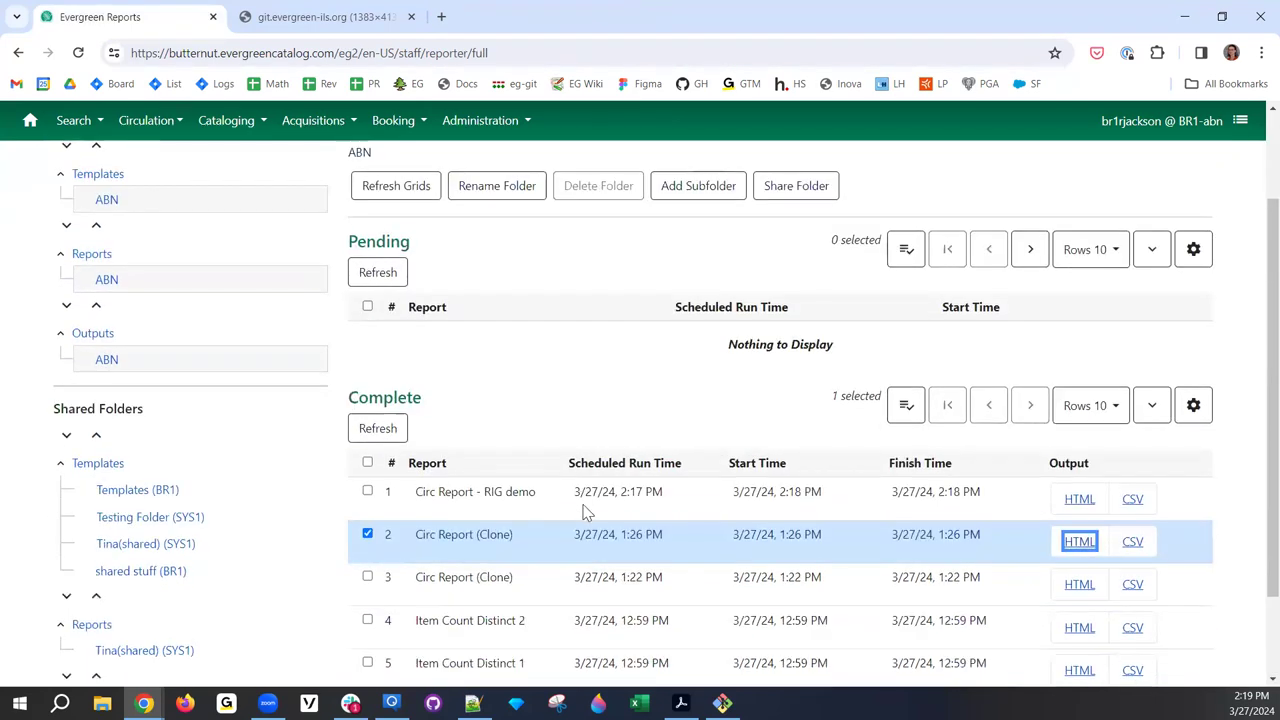
pyautogui.scroll(1, 552, 390)
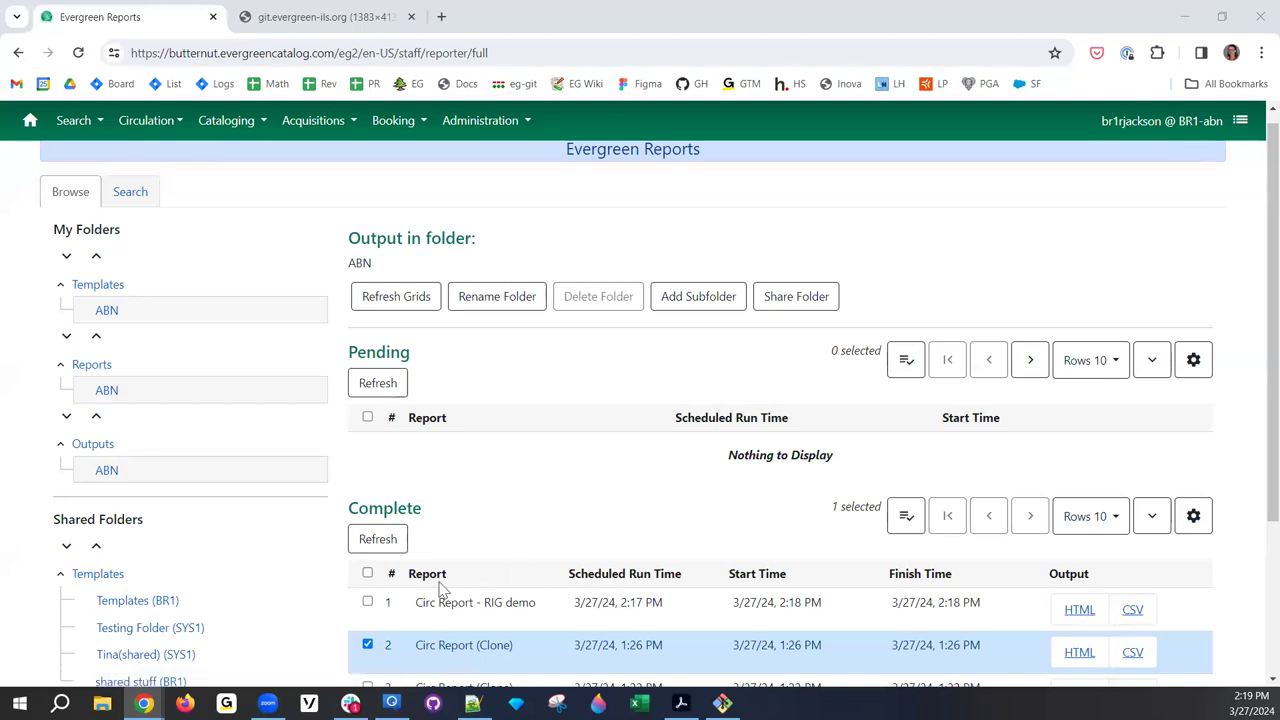
# - Toggle selection of the RIG demo and Circ Report (Clone) rows in the Complete grid
pyautogui.click(368, 602)
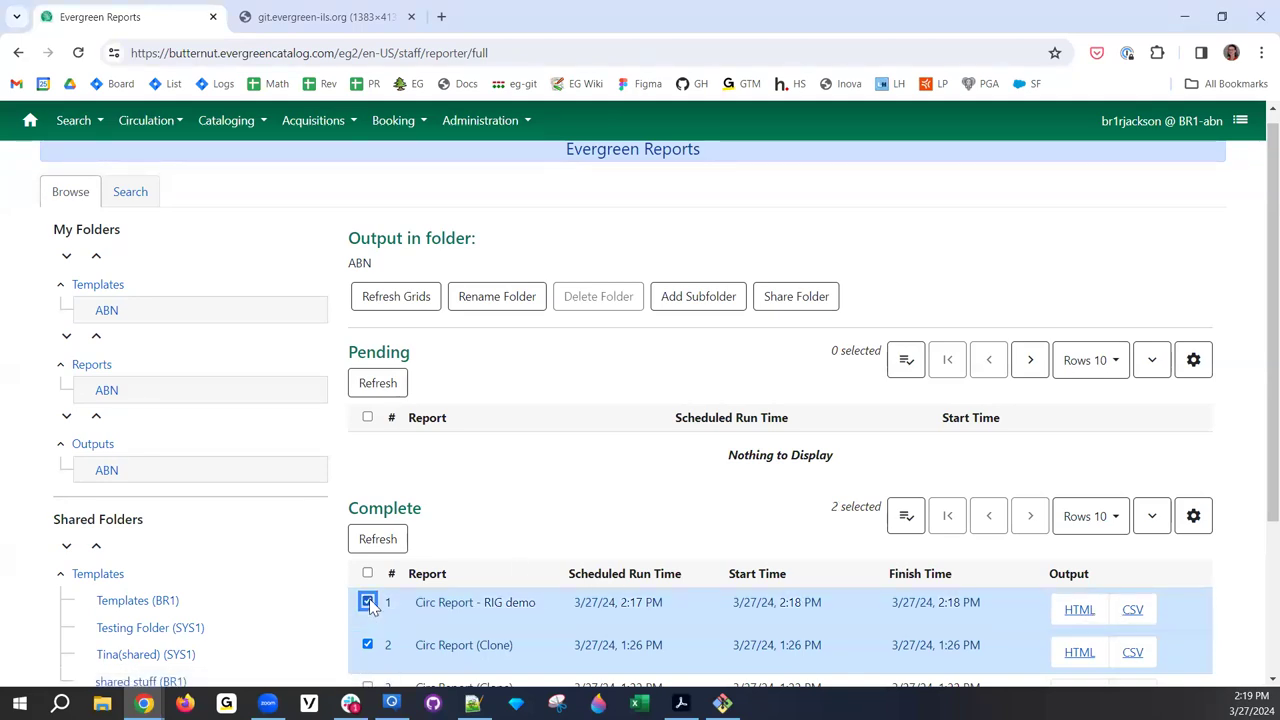
pyautogui.click(368, 602)
pyautogui.click(368, 645)
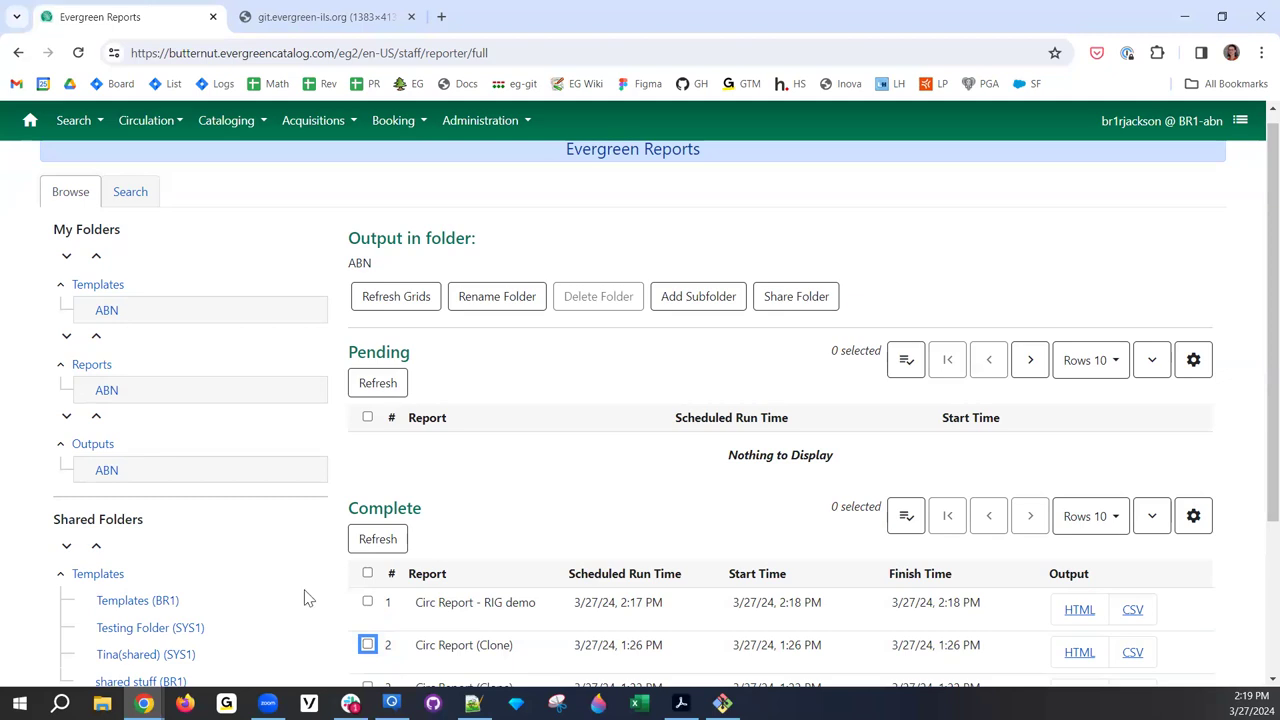
pyautogui.scroll(1, 524, 604)
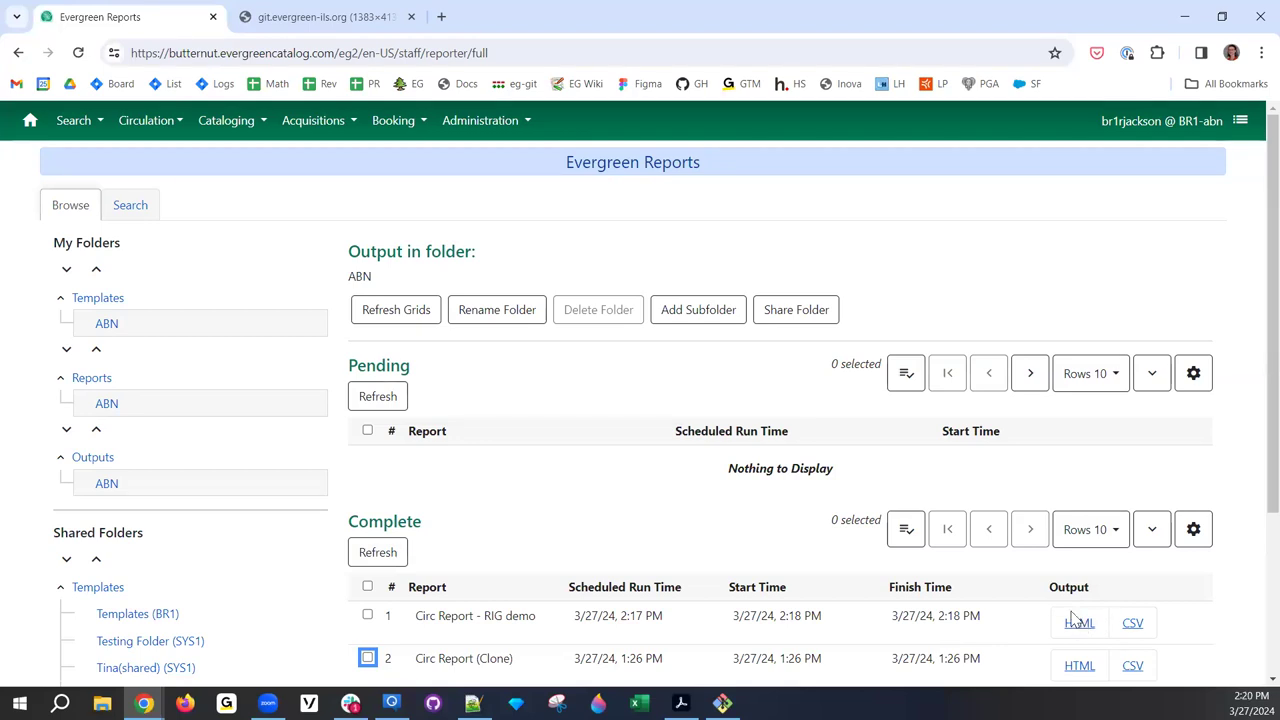
pyautogui.scroll(-1, 1090, 530)
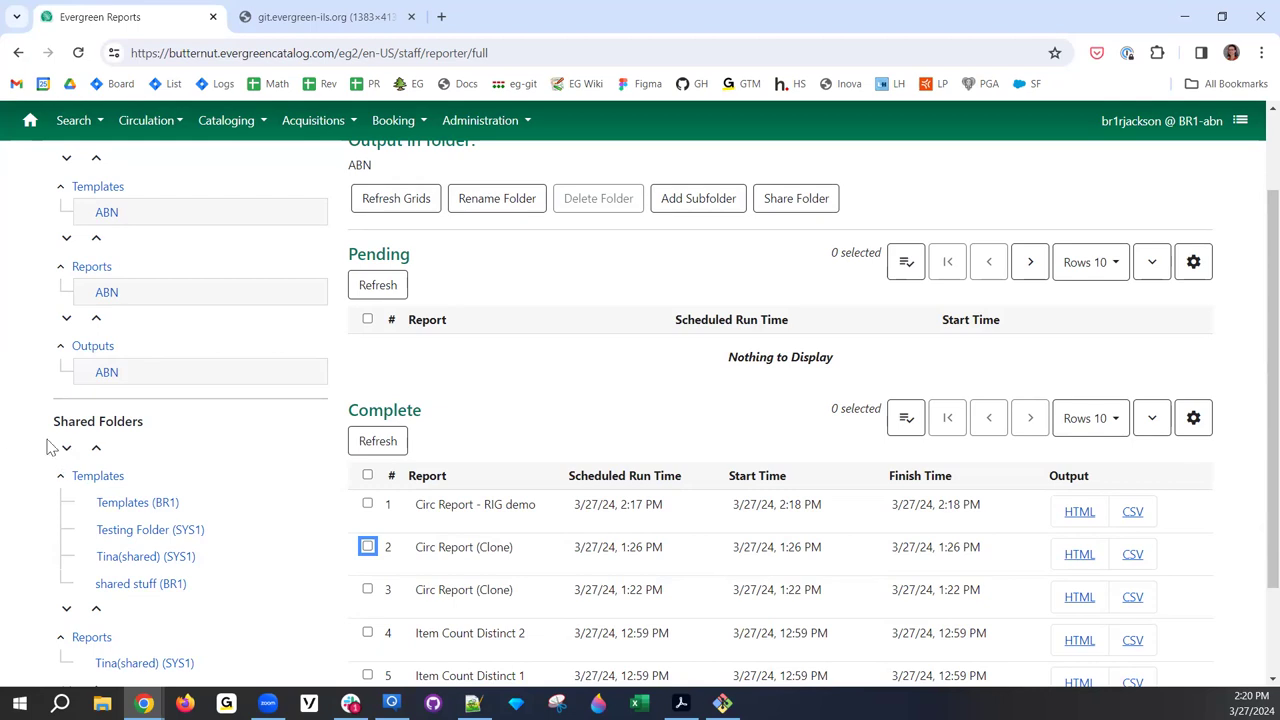
pyautogui.click(1200, 425)
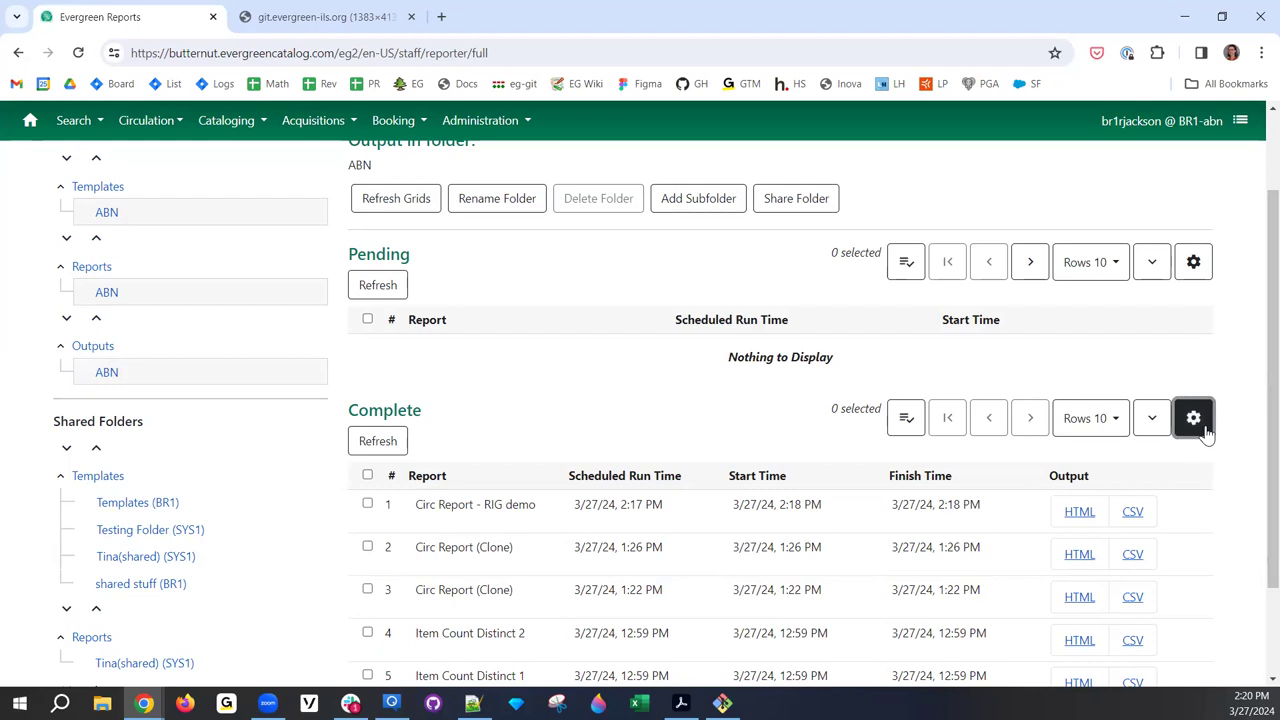
# - Tick Debugging Output in the Complete grid's columns, then open Circ Report - RIG demo's debug page
pyautogui.scroll(-1, 1166, 534)
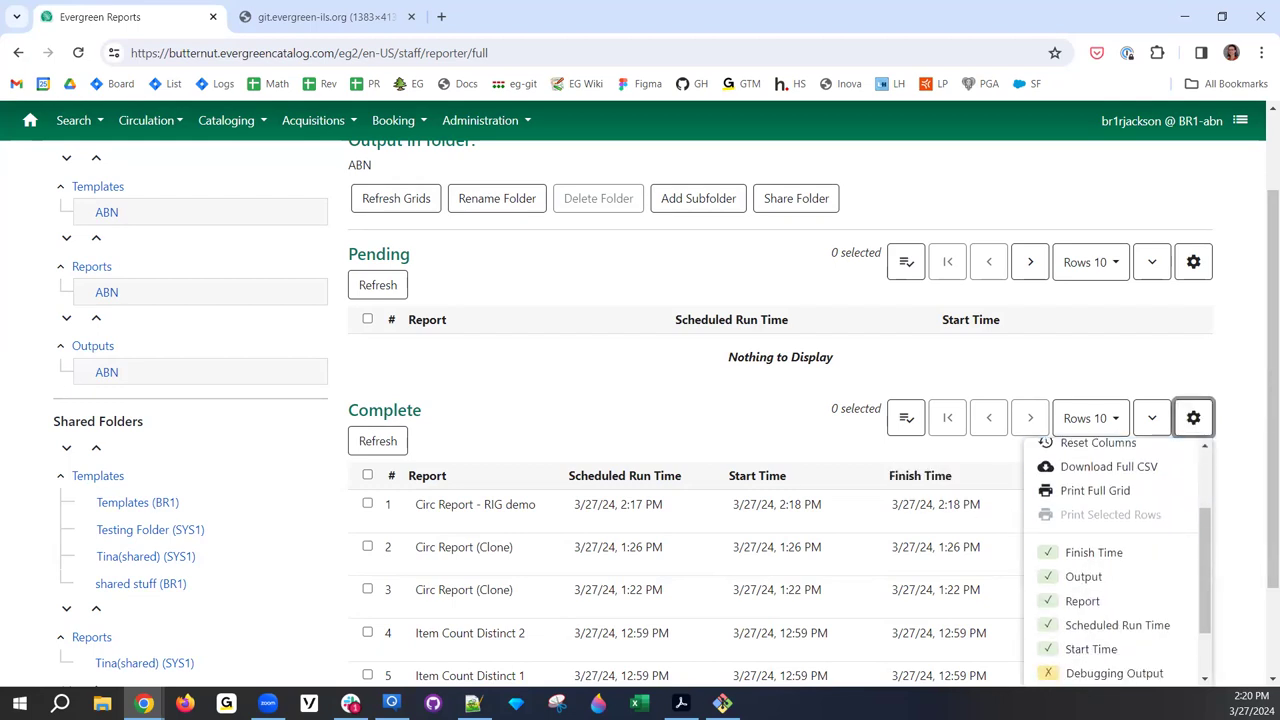
pyautogui.scroll(-4, 1128, 523)
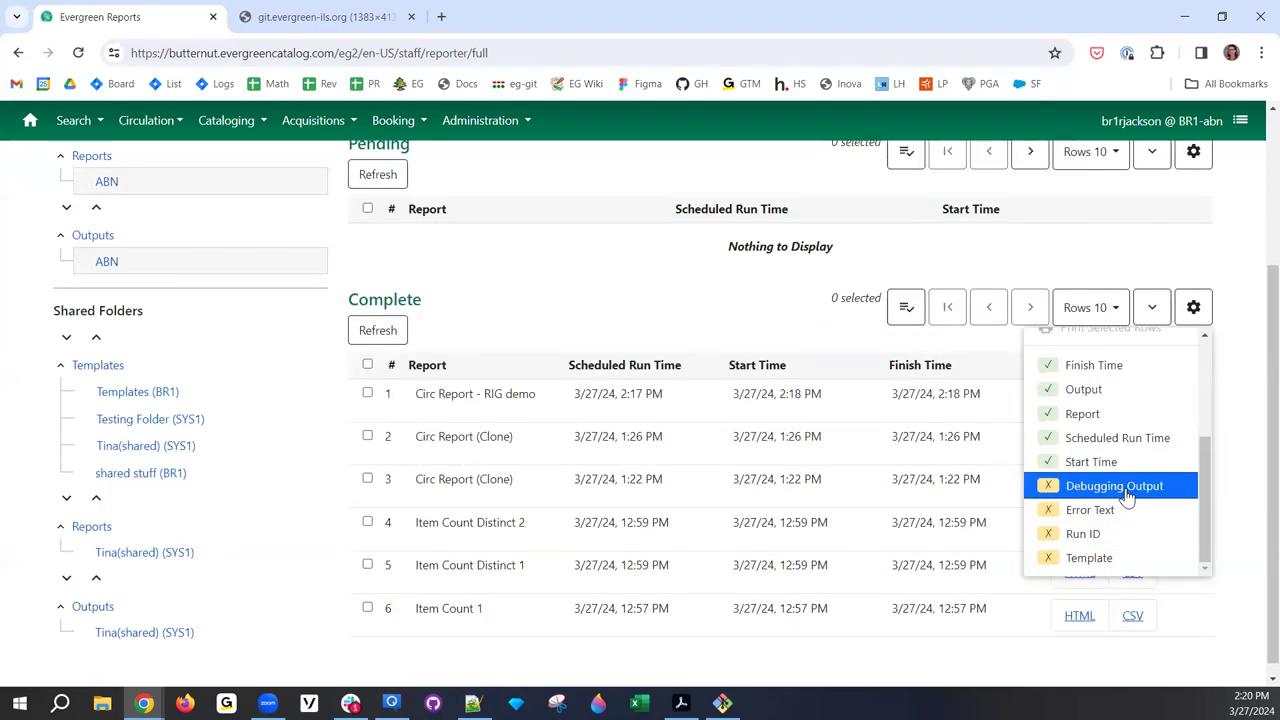
pyautogui.click(1123, 487)
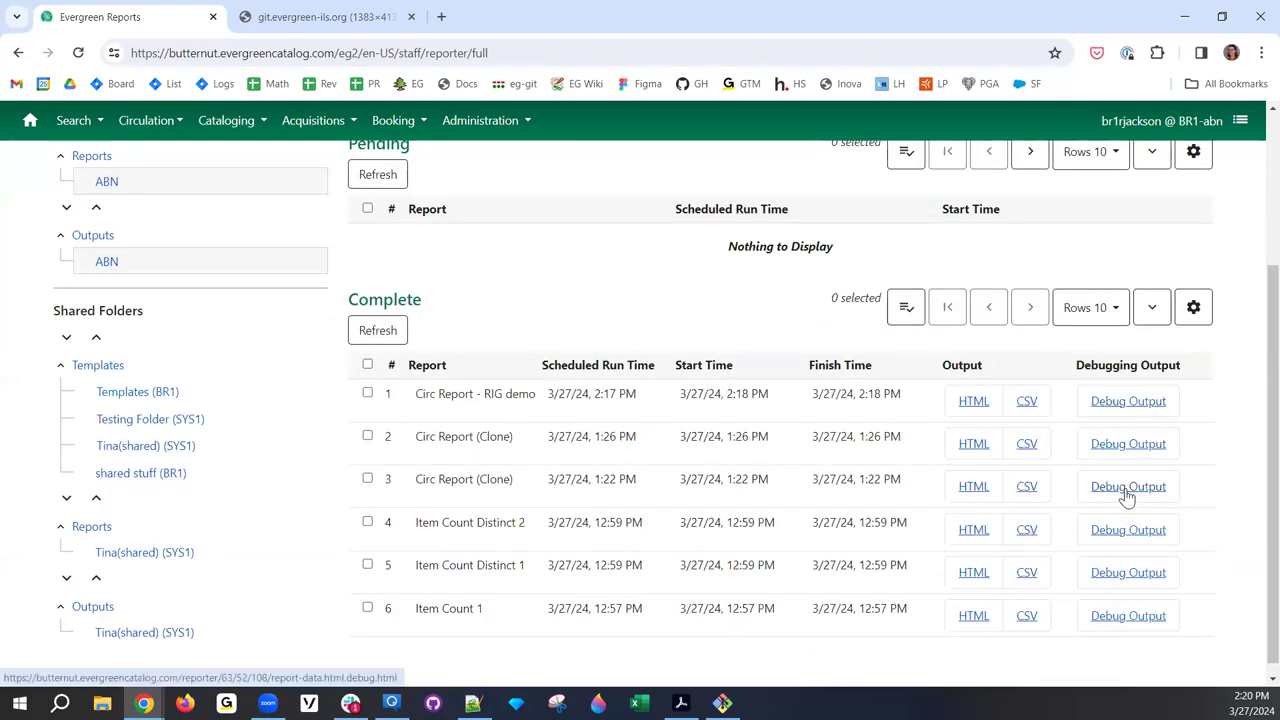
pyautogui.click(1193, 316)
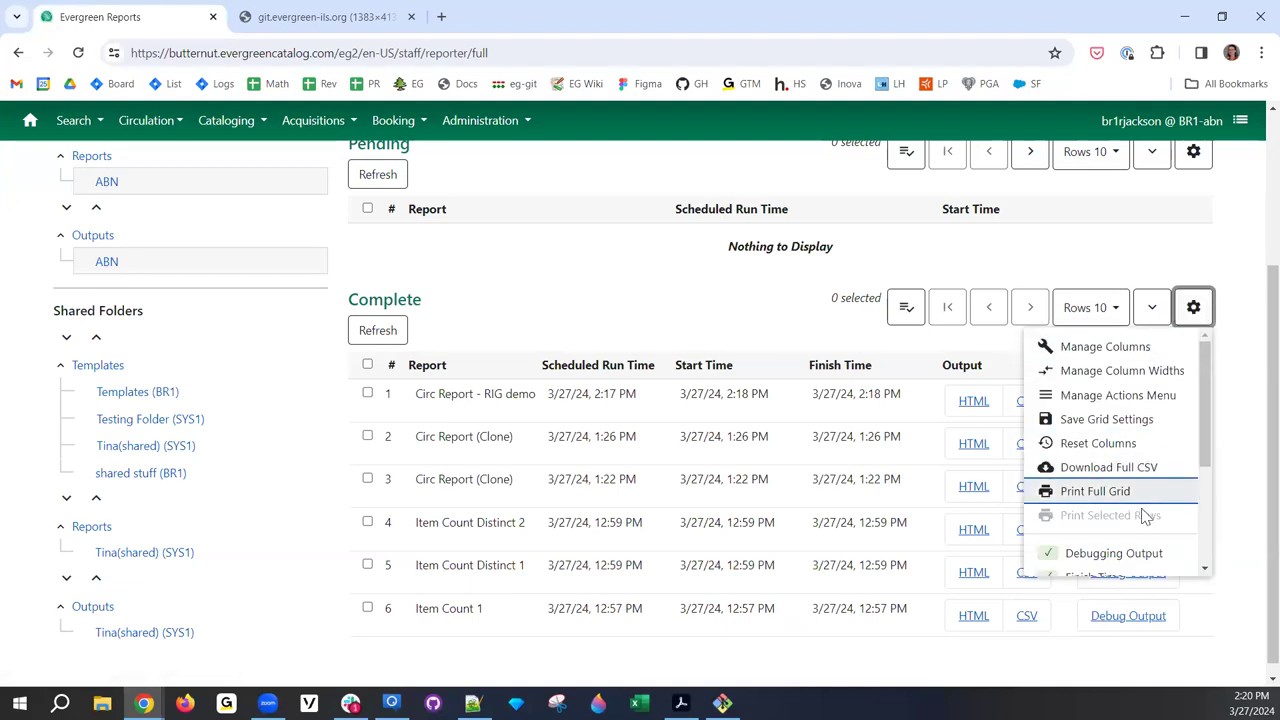
pyautogui.scroll(-1, 1150, 531)
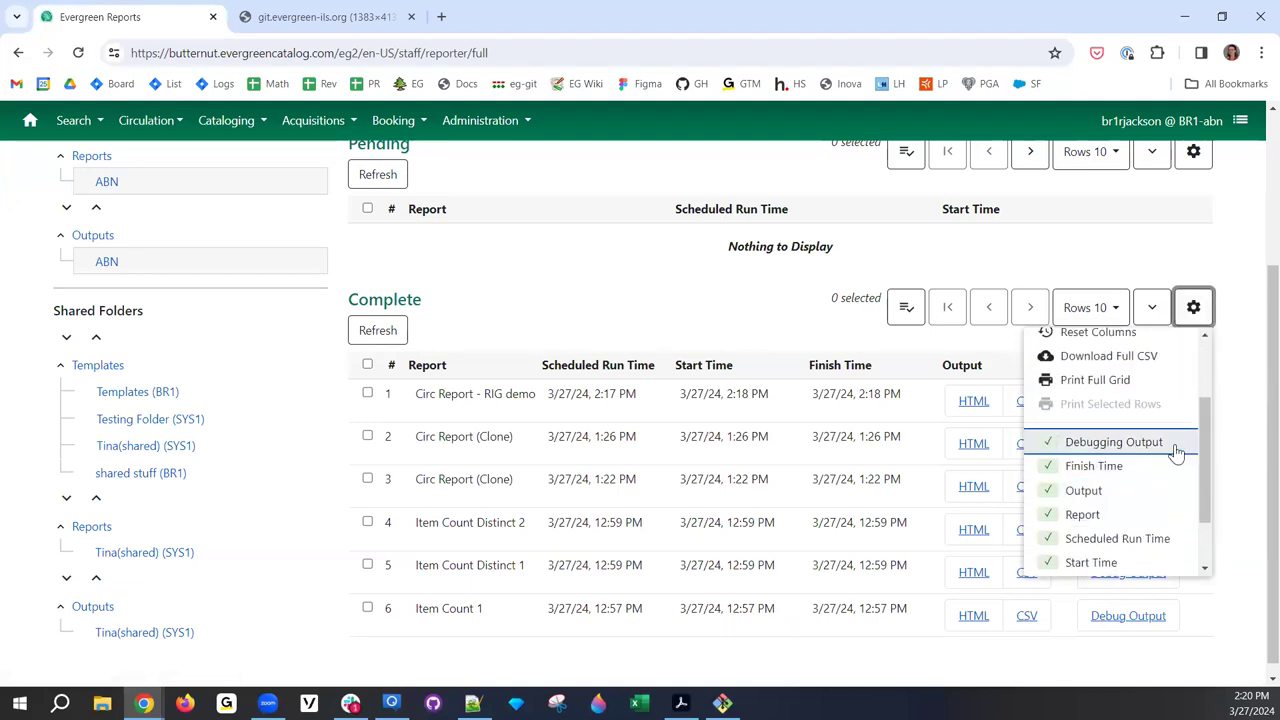
pyautogui.click(1220, 400)
pyautogui.click(1145, 408)
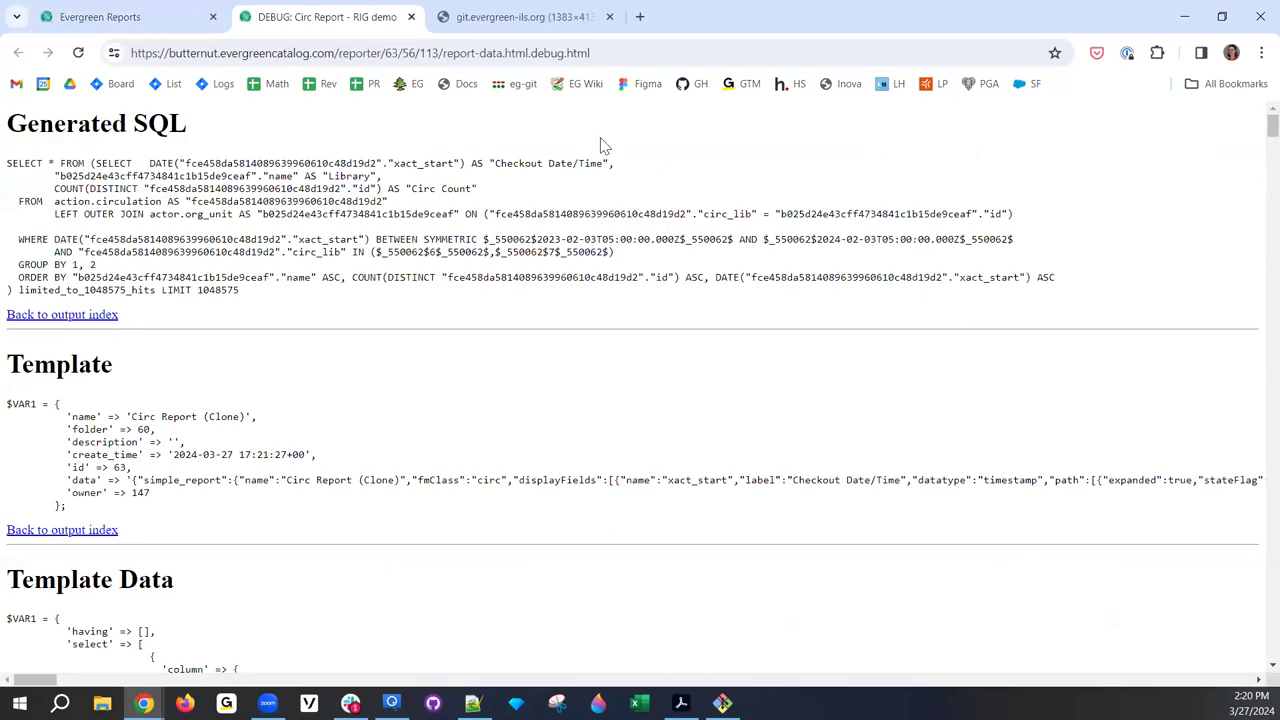
pyautogui.scroll(-1, 244, 314)
pyautogui.scroll(1, 245, 330)
pyautogui.moveTo(48, 165); pyautogui.dragTo(492, 452)
pyautogui.click(492, 452)
pyautogui.scroll(-15, 500, 430)
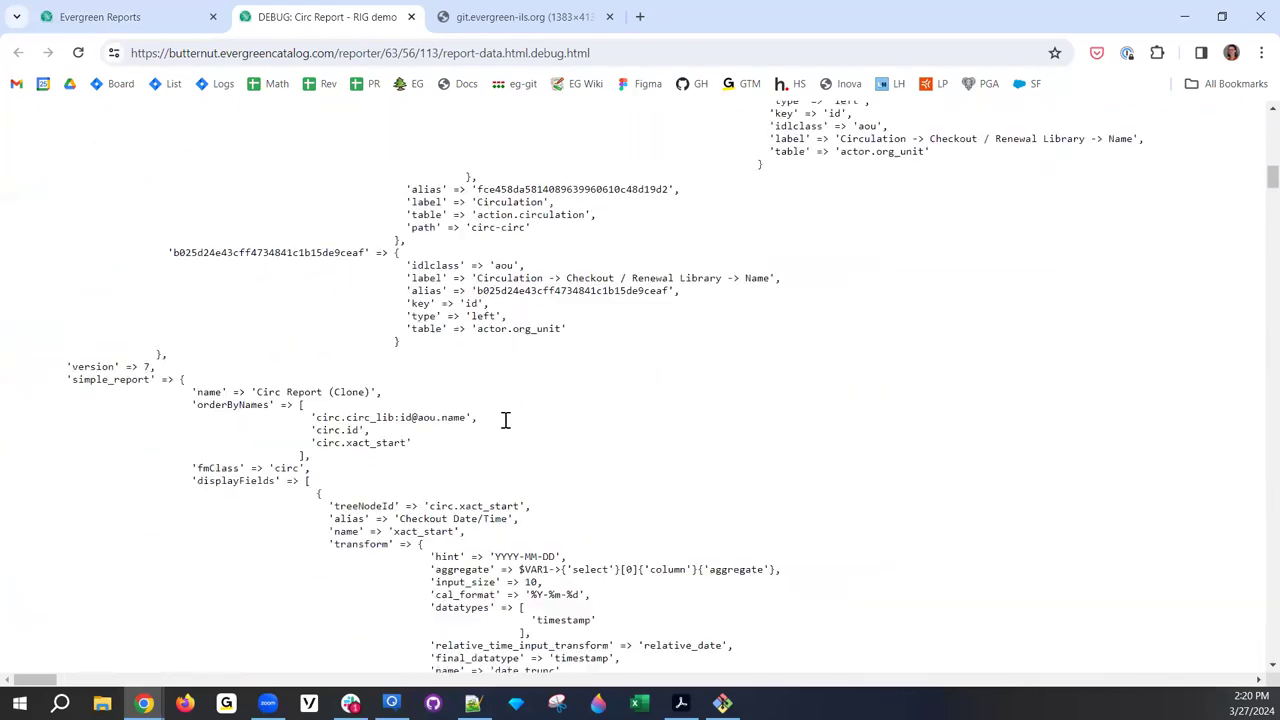
pyautogui.scroll(-10, 505, 412)
pyautogui.scroll(6, 500, 406)
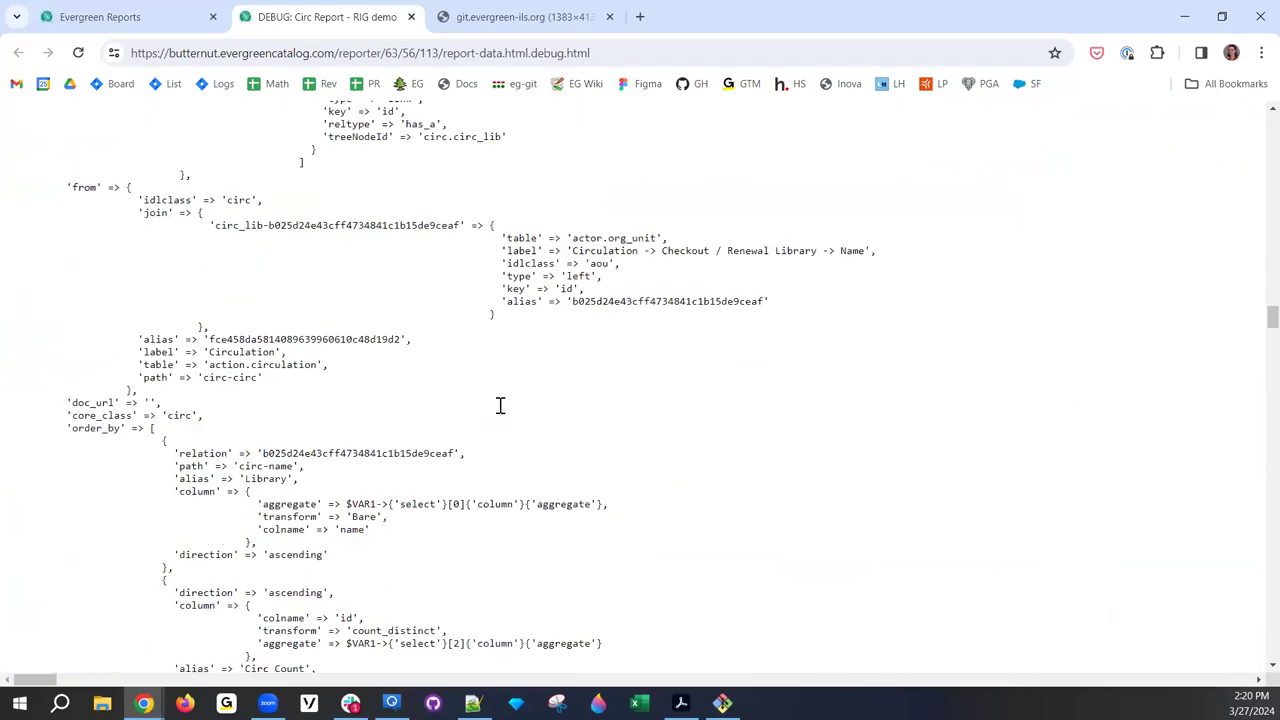
pyautogui.scroll(15, 400, 129)
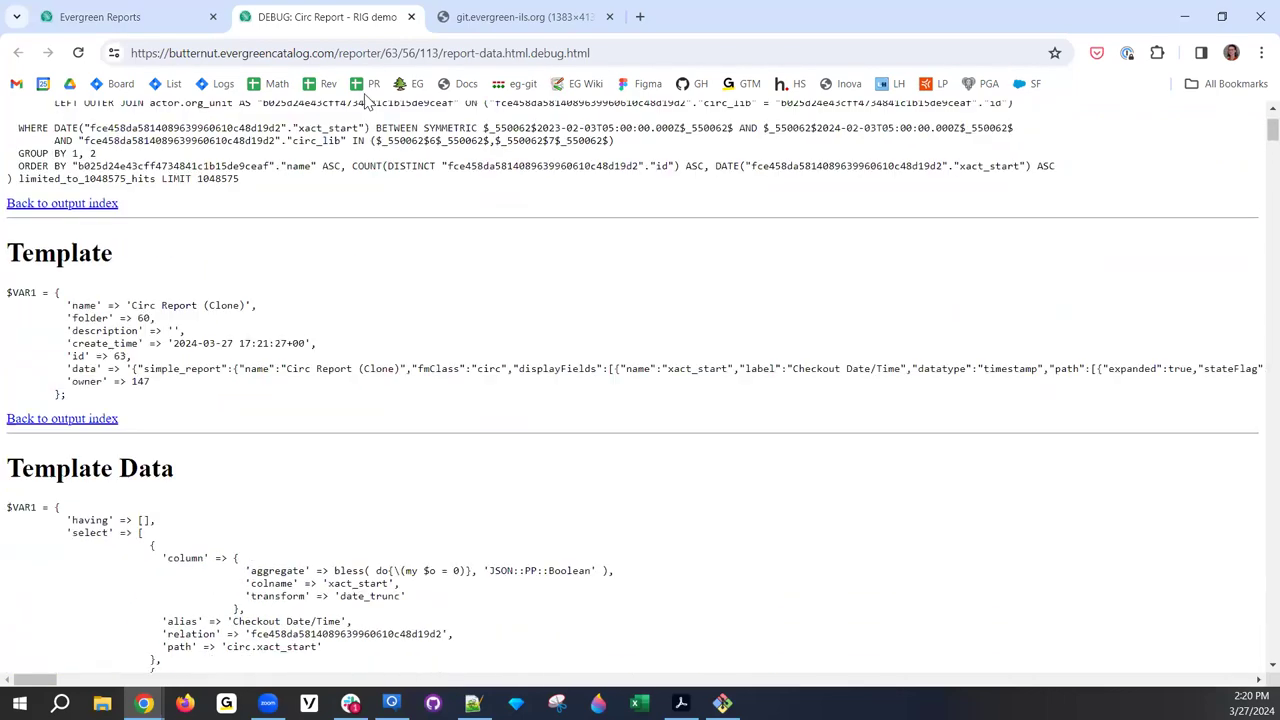
pyautogui.click(411, 17)
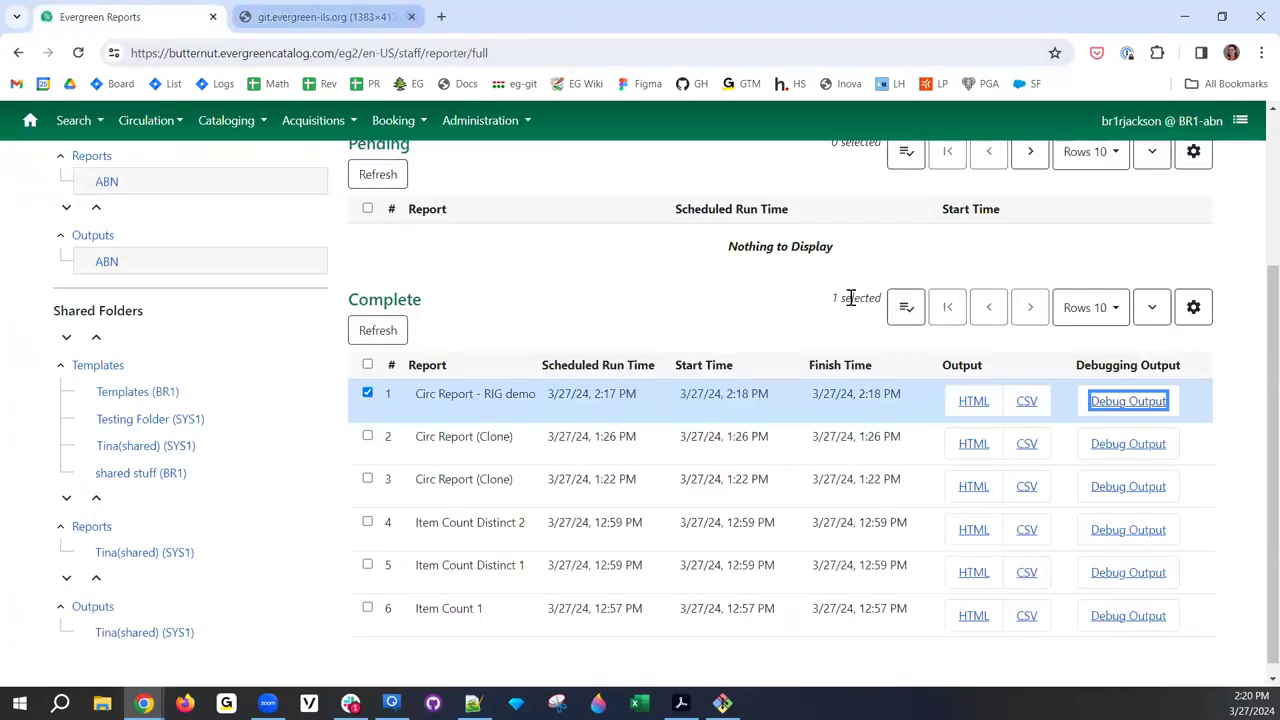
# - Download the CSV outputs of RIG demo and the 1:26 PM Circ Report (Clone), then view downloads
pyautogui.click(1028, 401)
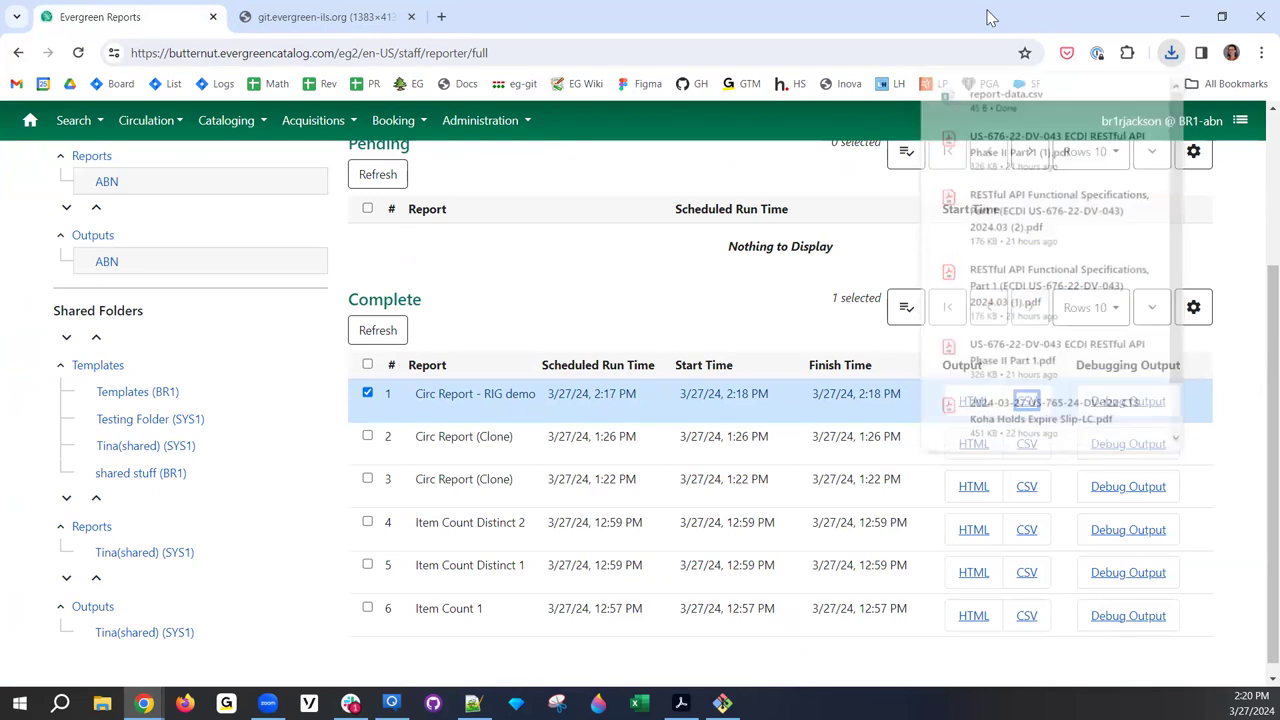
pyautogui.click(1028, 446)
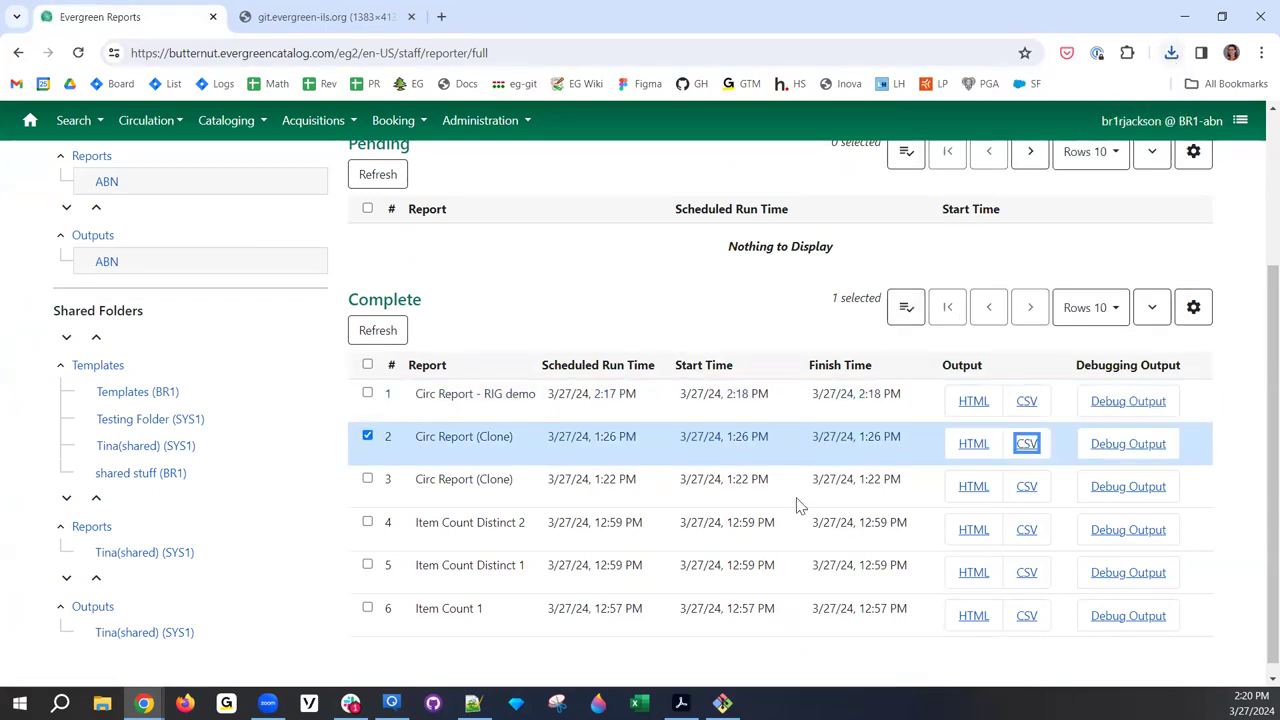
pyautogui.click(1171, 56)
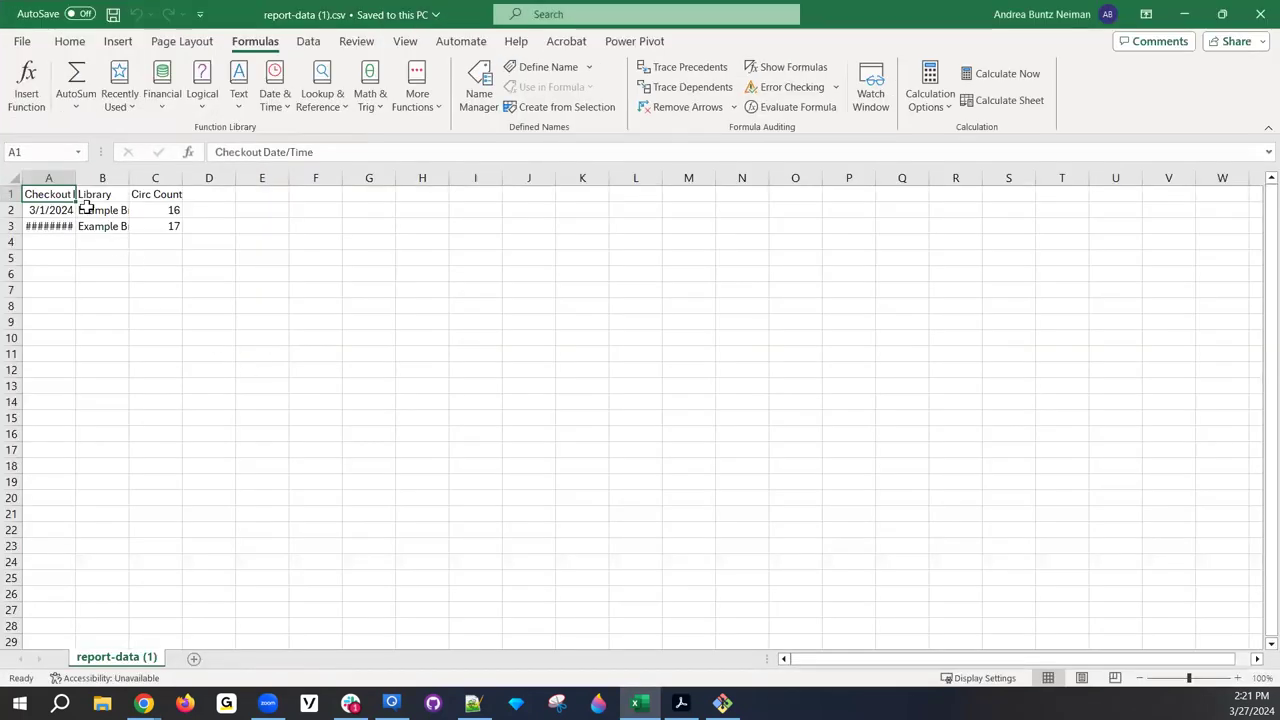
# - Autofit column A of report-data (1).csv to show full dates, then close Excel without saving
pyautogui.doubleClick(76, 181)
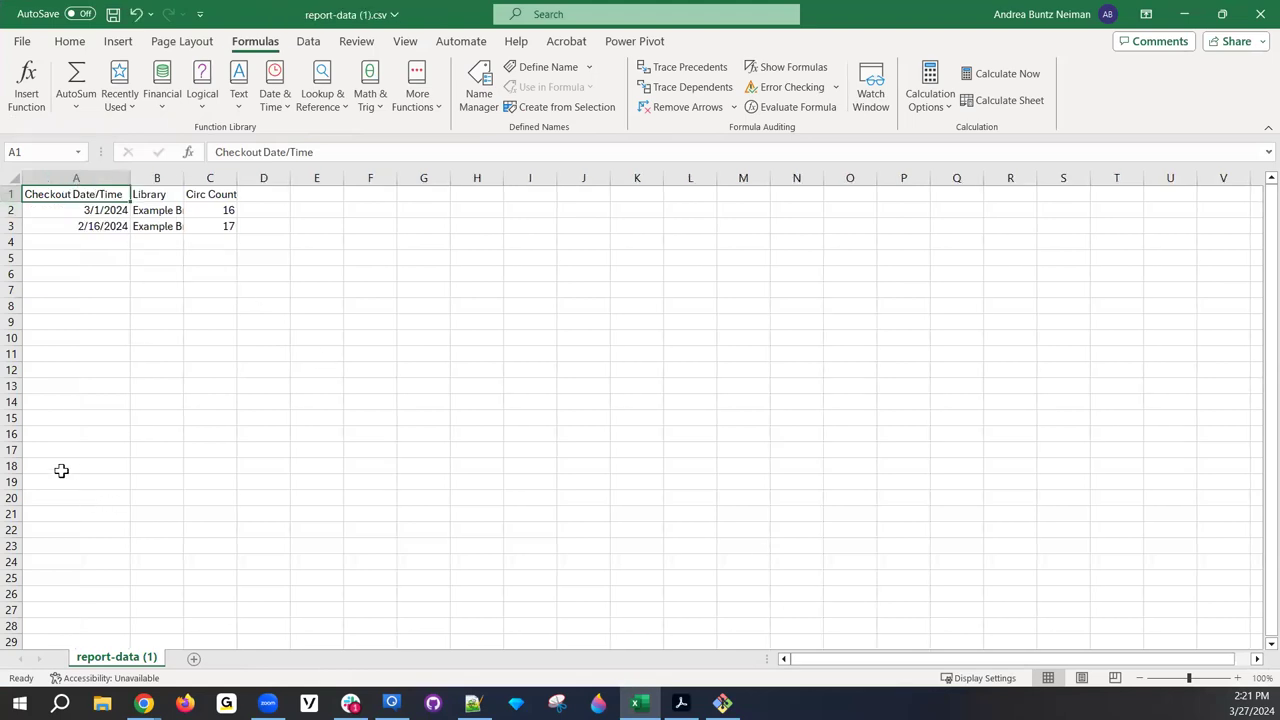
pyautogui.click(1256, 14)
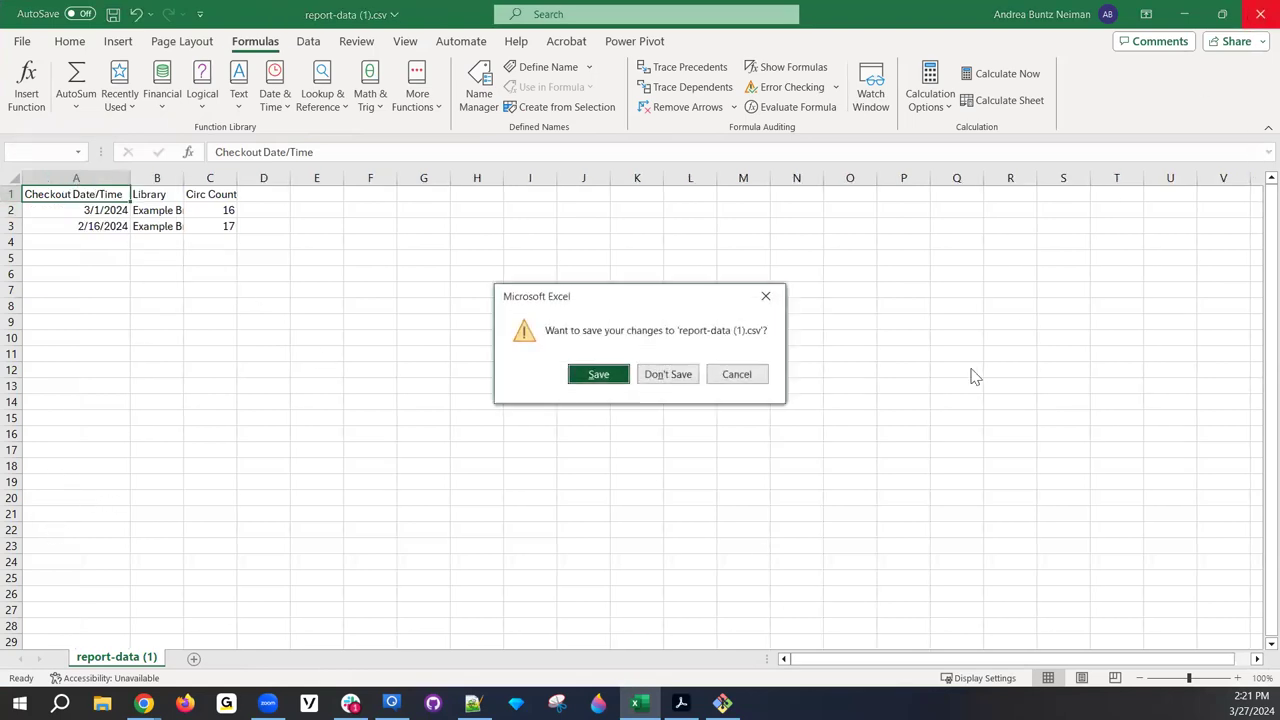
pyautogui.click(668, 374)
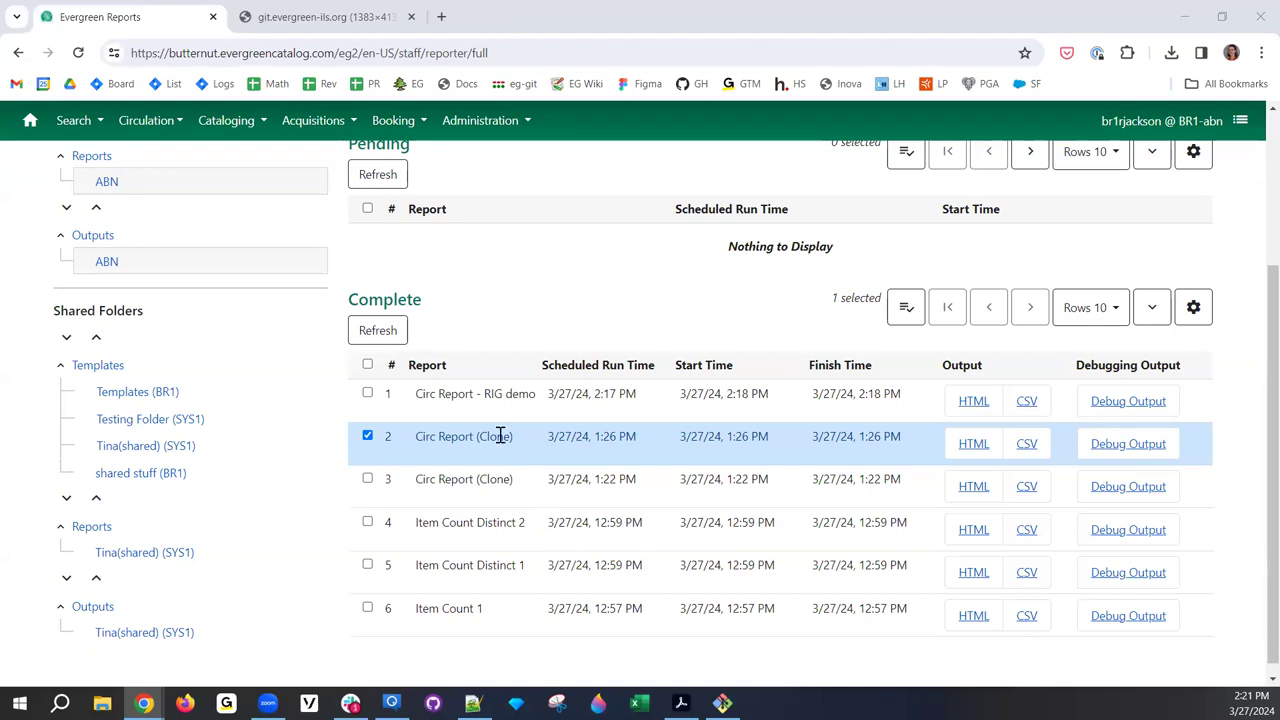
pyautogui.click(368, 436)
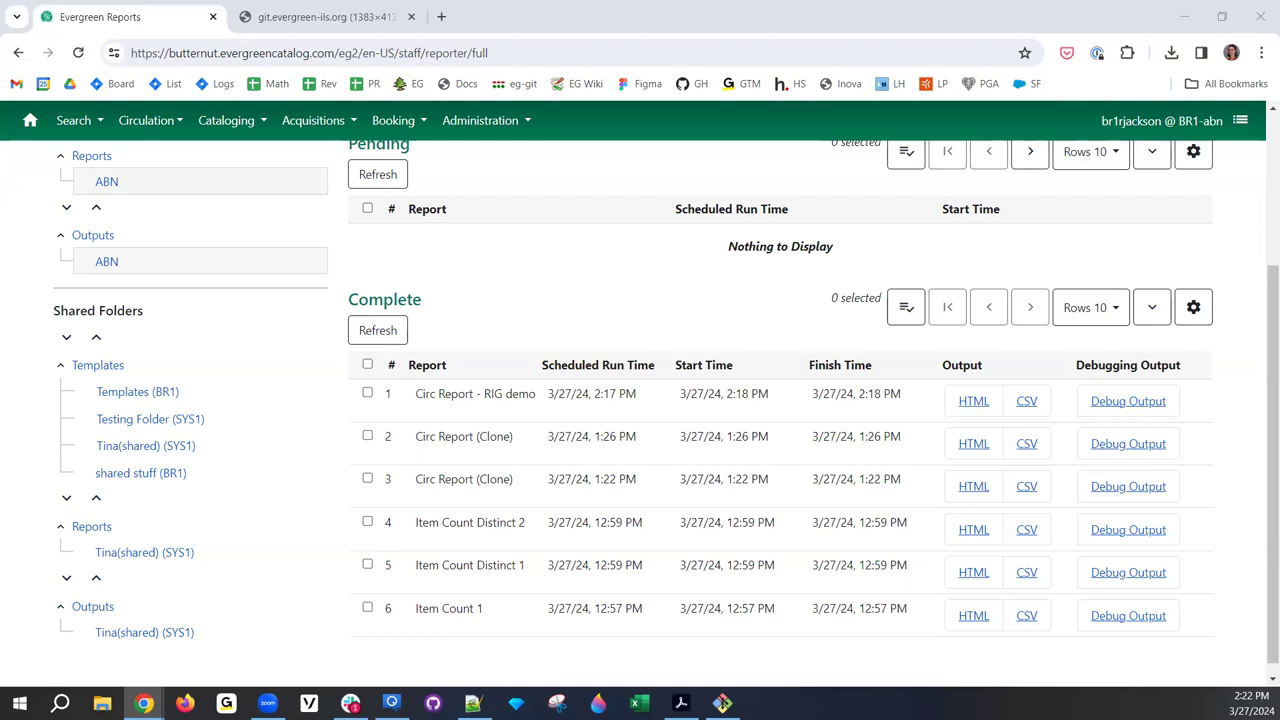
pyautogui.click(466, 43)
# - Load Launchpad bug #925510 in a new tab and read through its description and comments
pyautogui.hotkey('alt', 'Return')
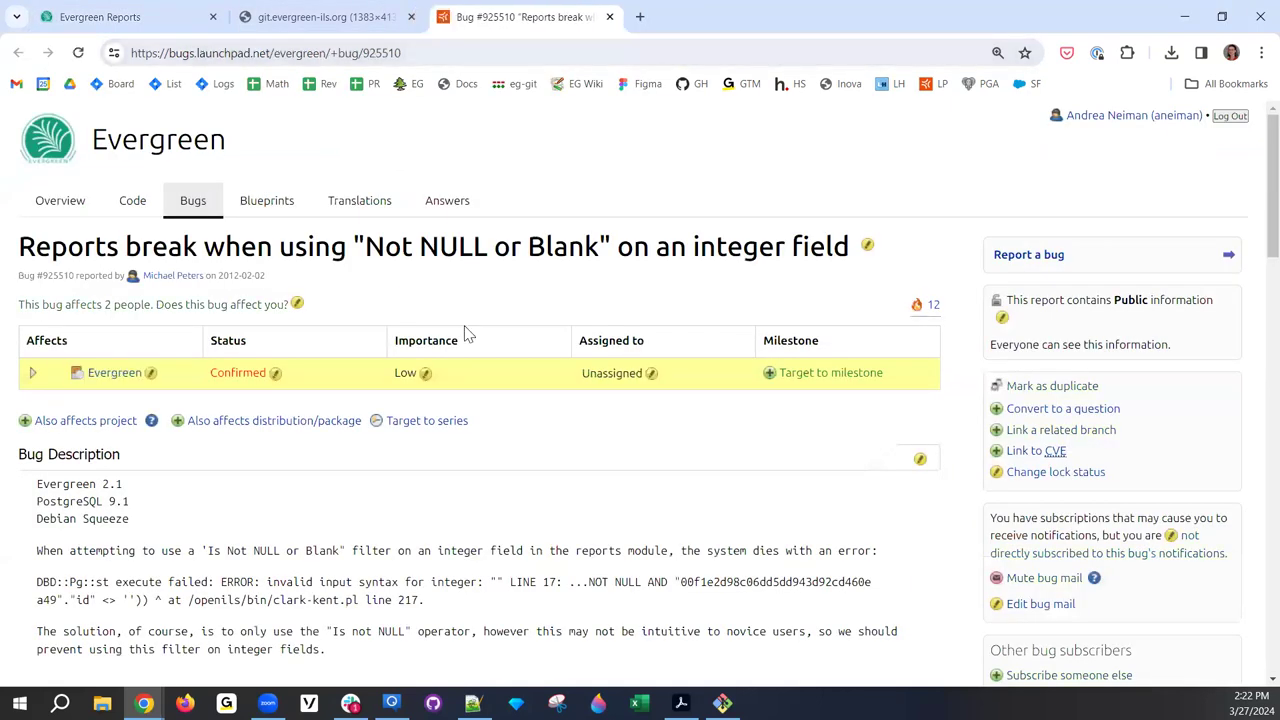
pyautogui.scroll(-1, 465, 333)
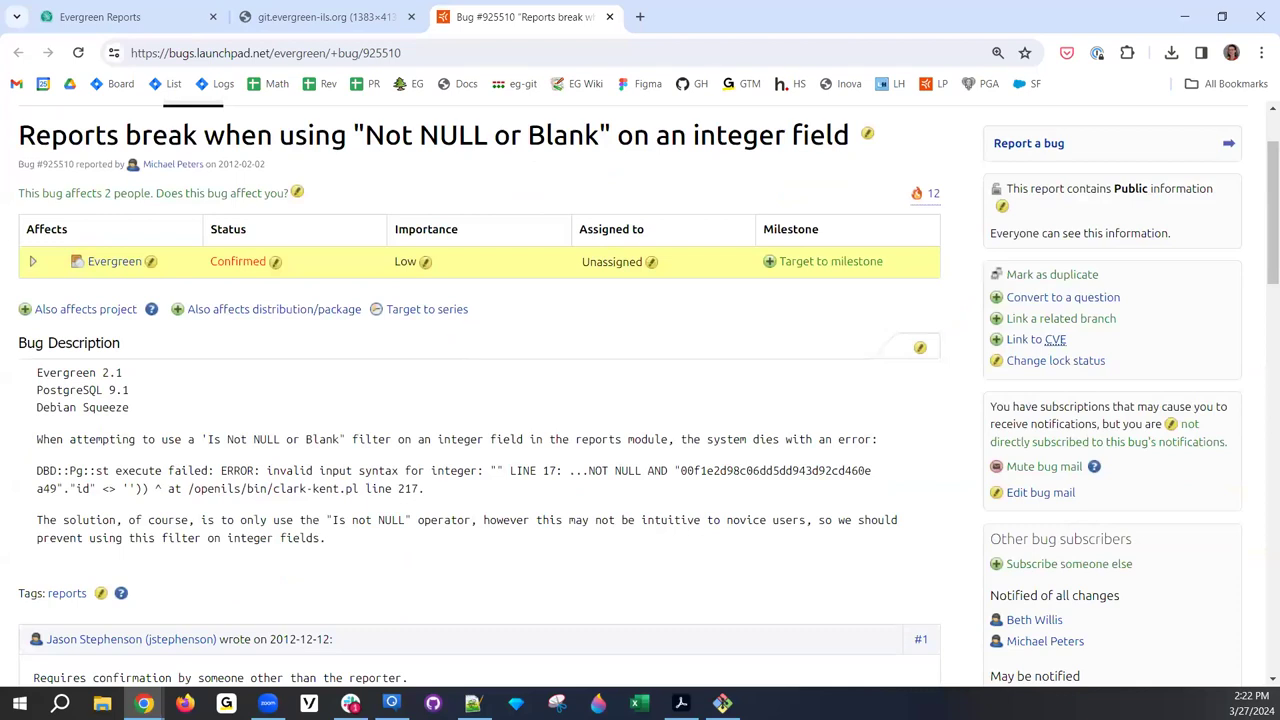
pyautogui.scroll(-1, 571, 423)
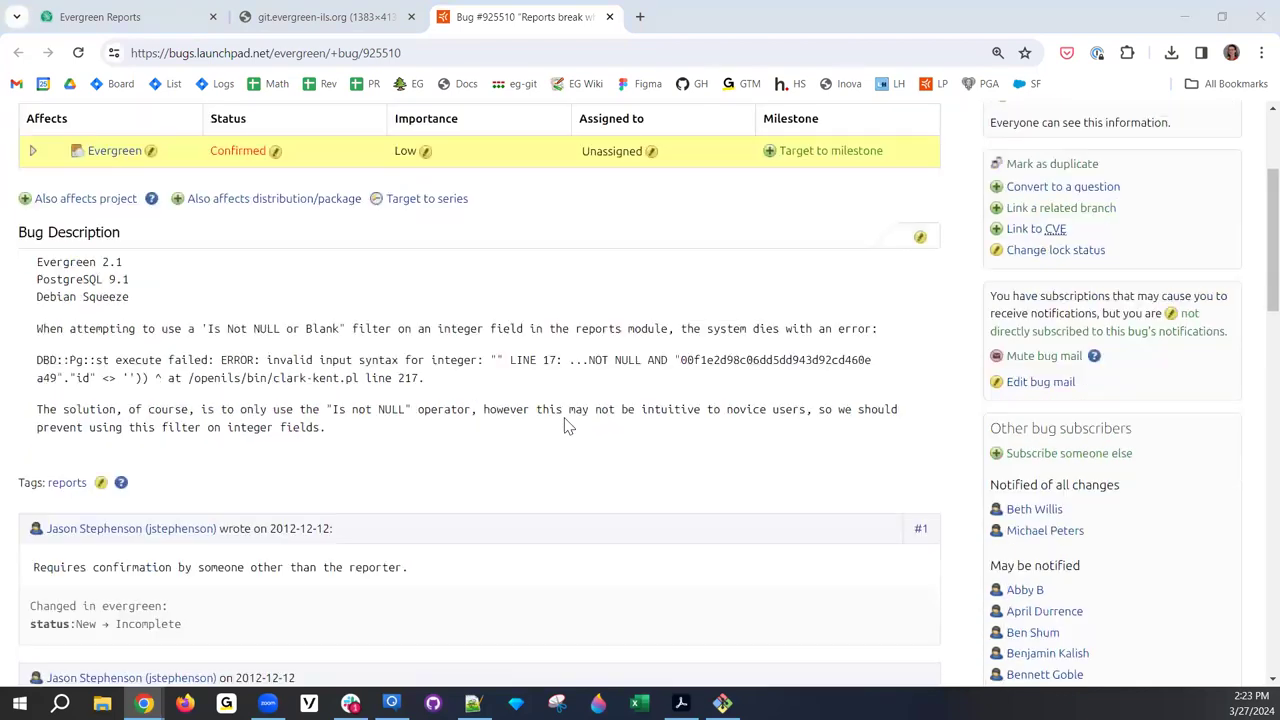
pyautogui.scroll(1, 566, 425)
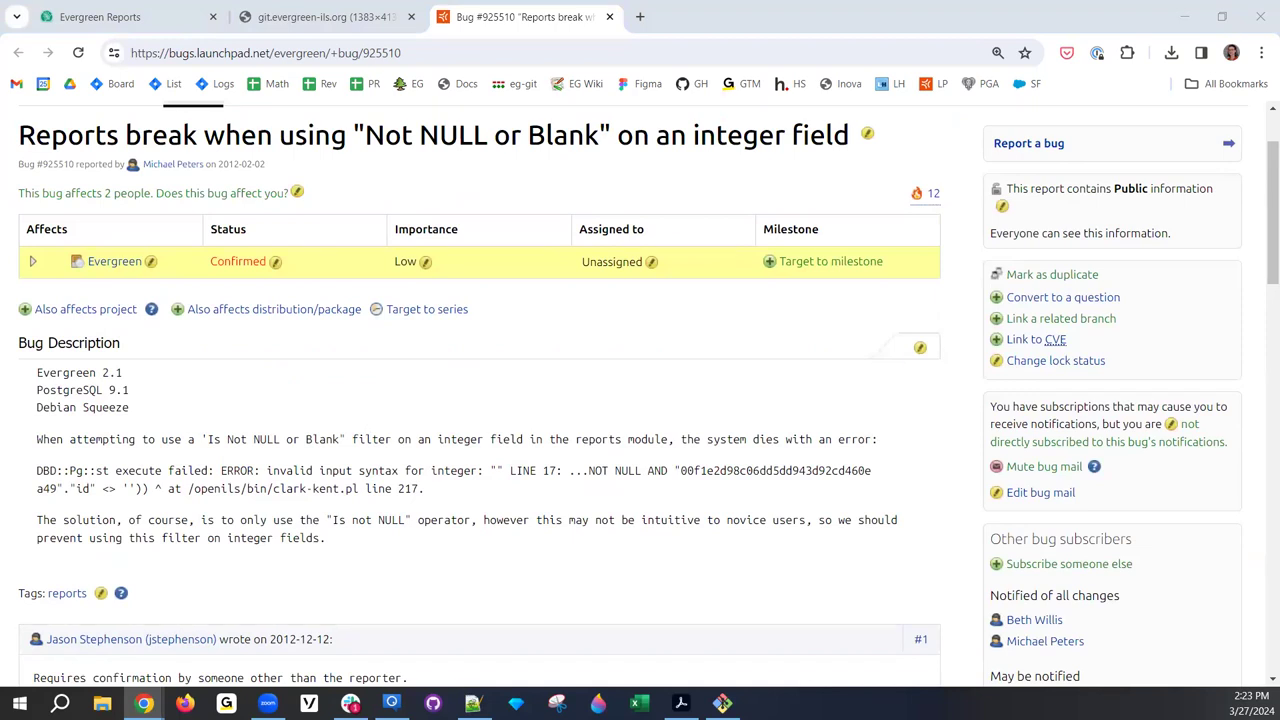
pyautogui.scroll(-2, 217, 474)
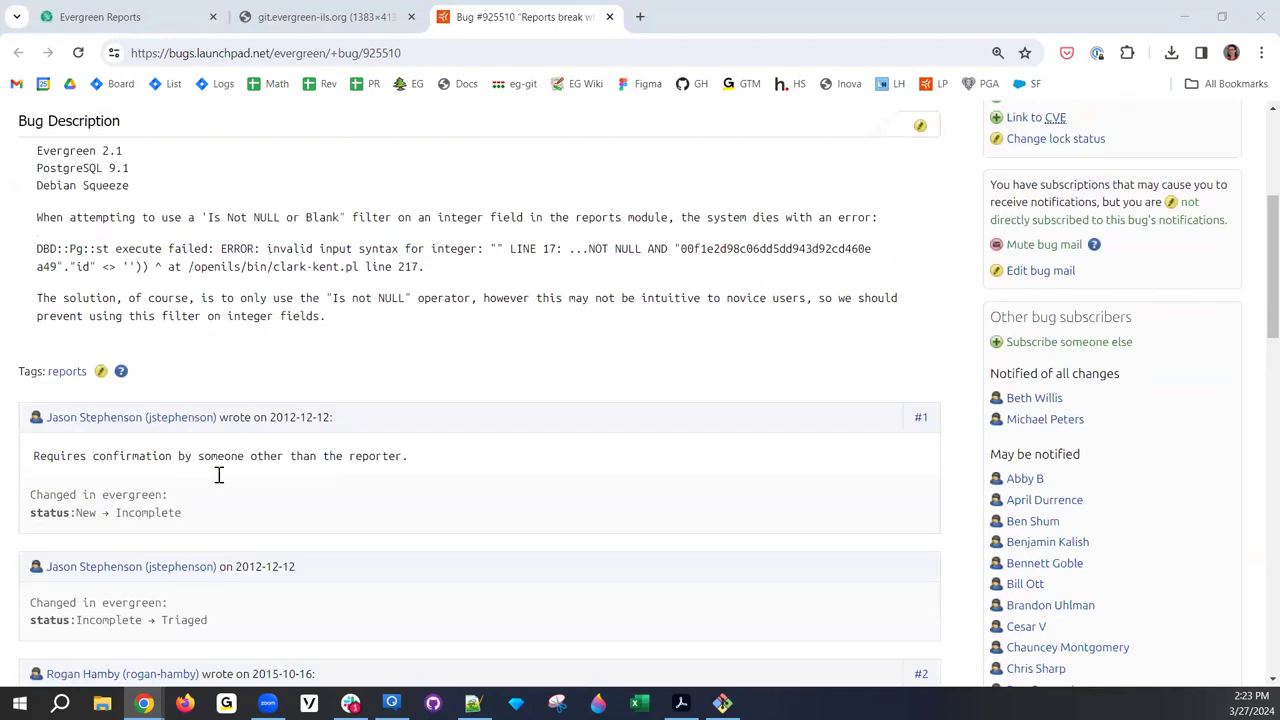
pyautogui.scroll(-3, 217, 474)
pyautogui.scroll(-6, 217, 474)
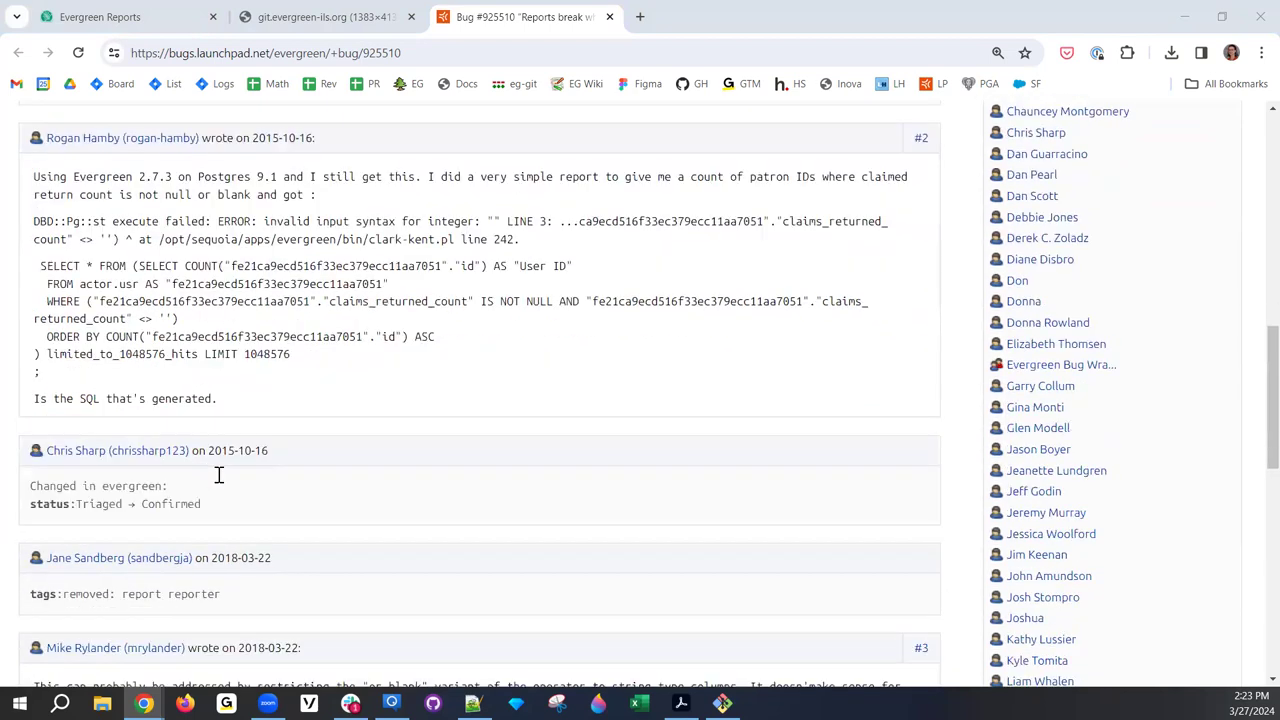
pyautogui.scroll(2, 217, 474)
pyautogui.scroll(-1, 217, 474)
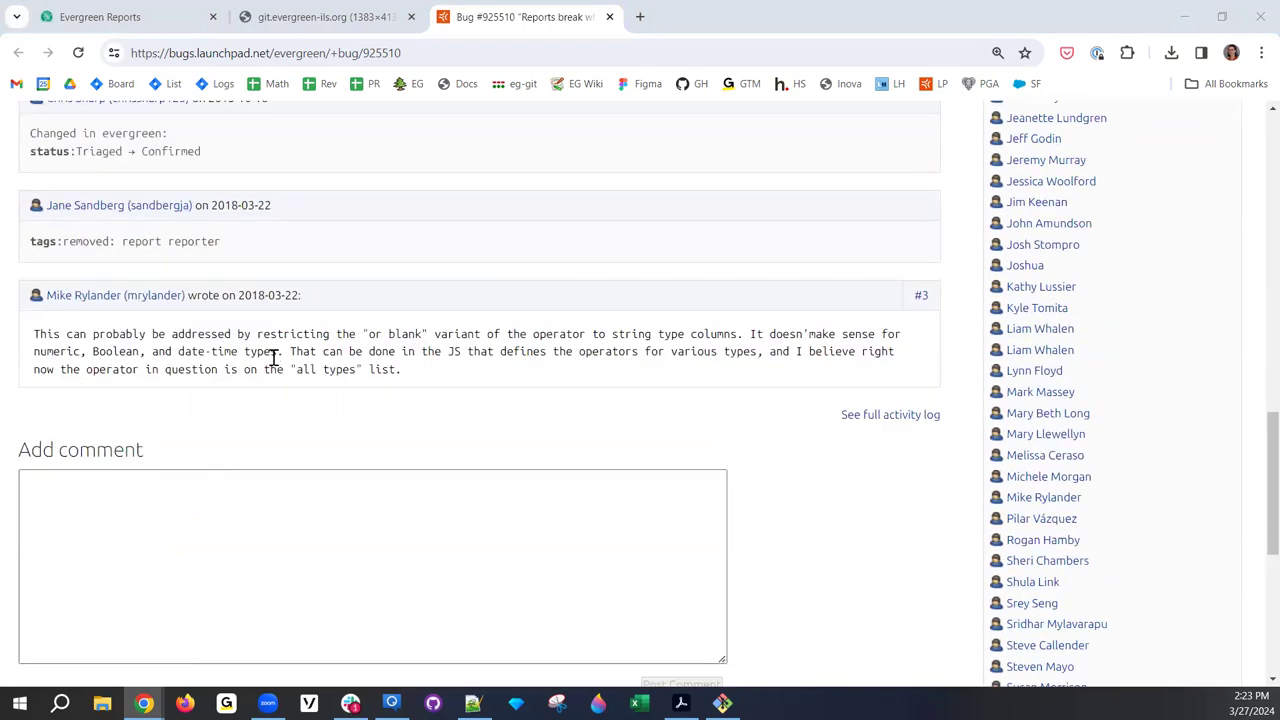
pyautogui.scroll(8, 273, 357)
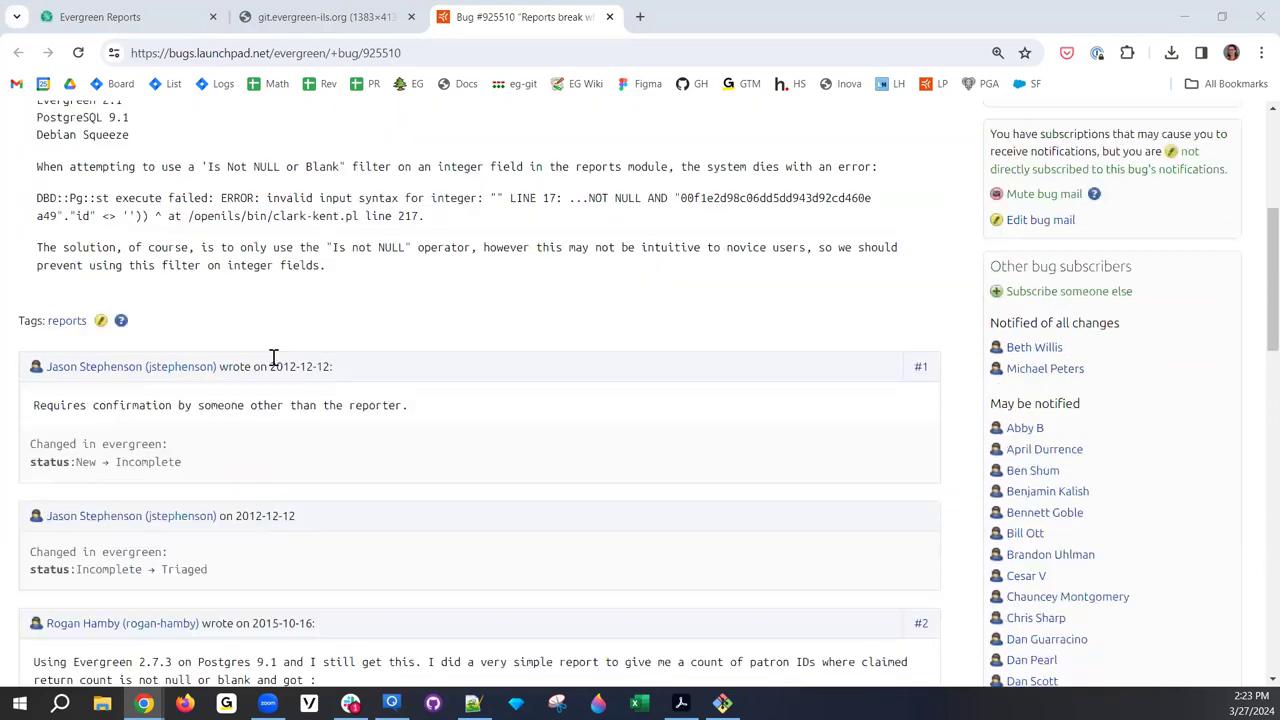
pyautogui.scroll(4, 273, 357)
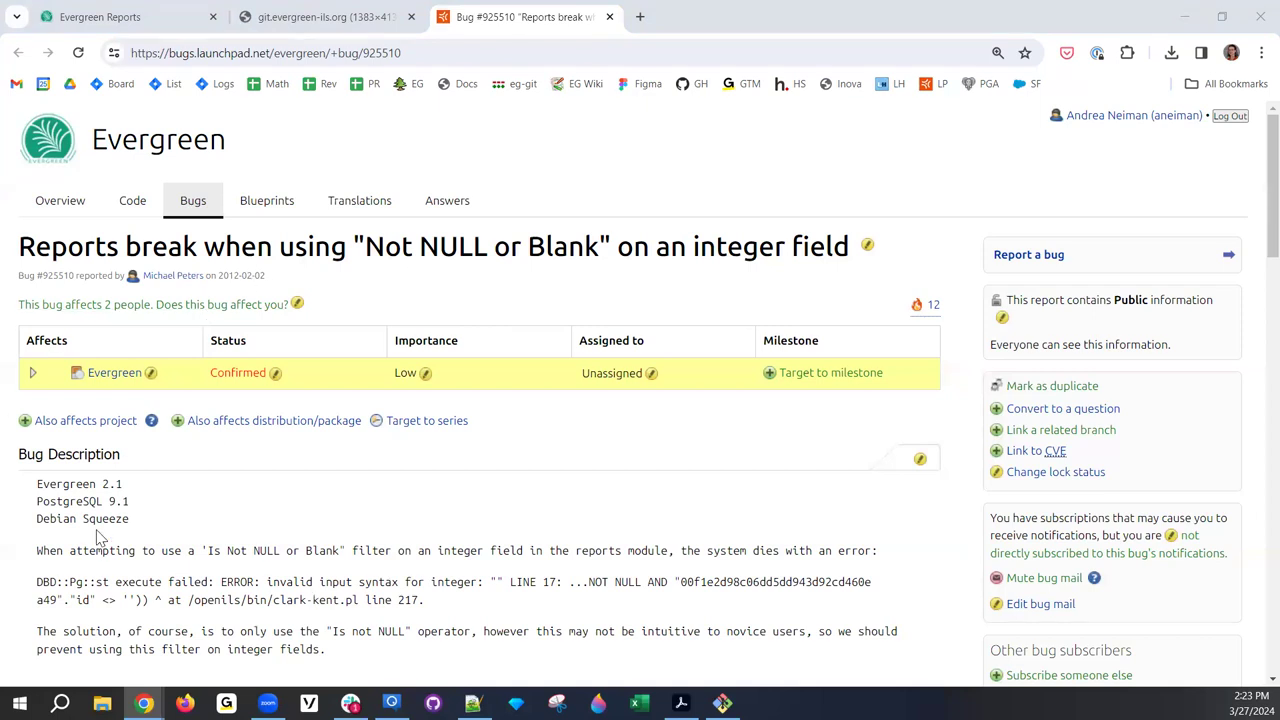
pyautogui.scroll(-3, 392, 640)
pyautogui.scroll(2, 390, 632)
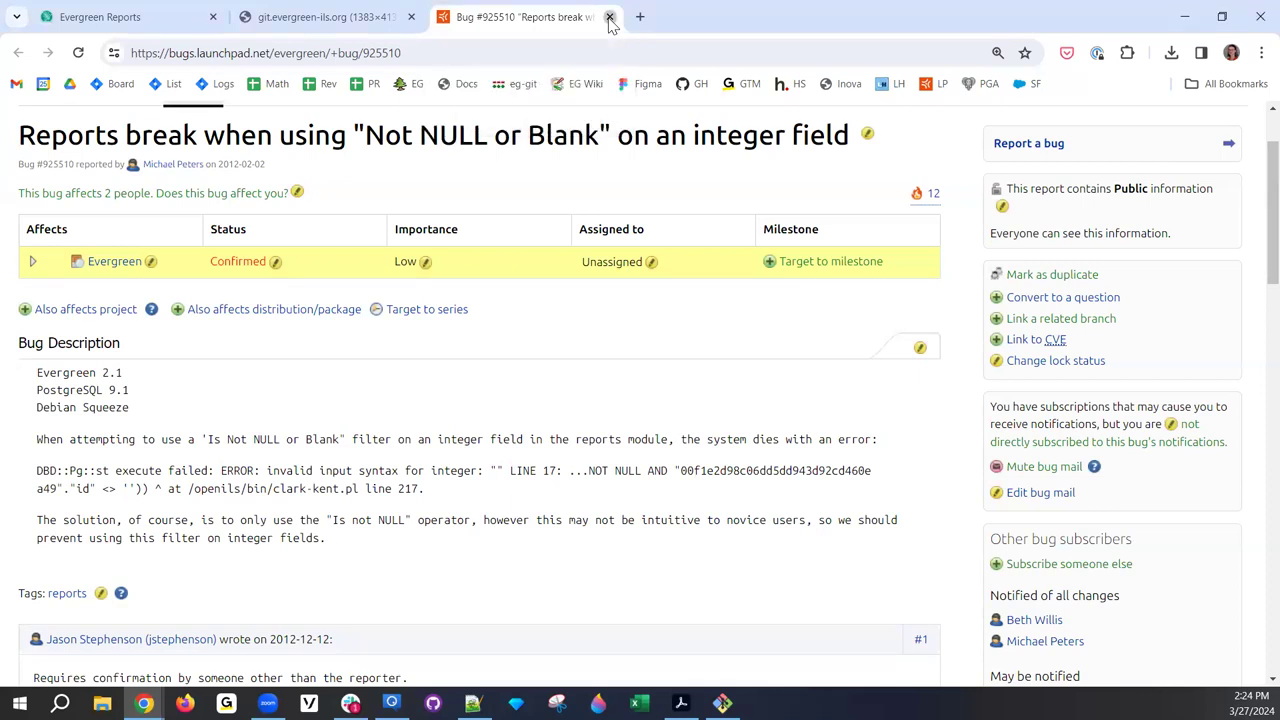
# - Close the Launchpad bug tab, glance at the nullability results image, and return to Evergreen Reports
pyautogui.click(609, 17)
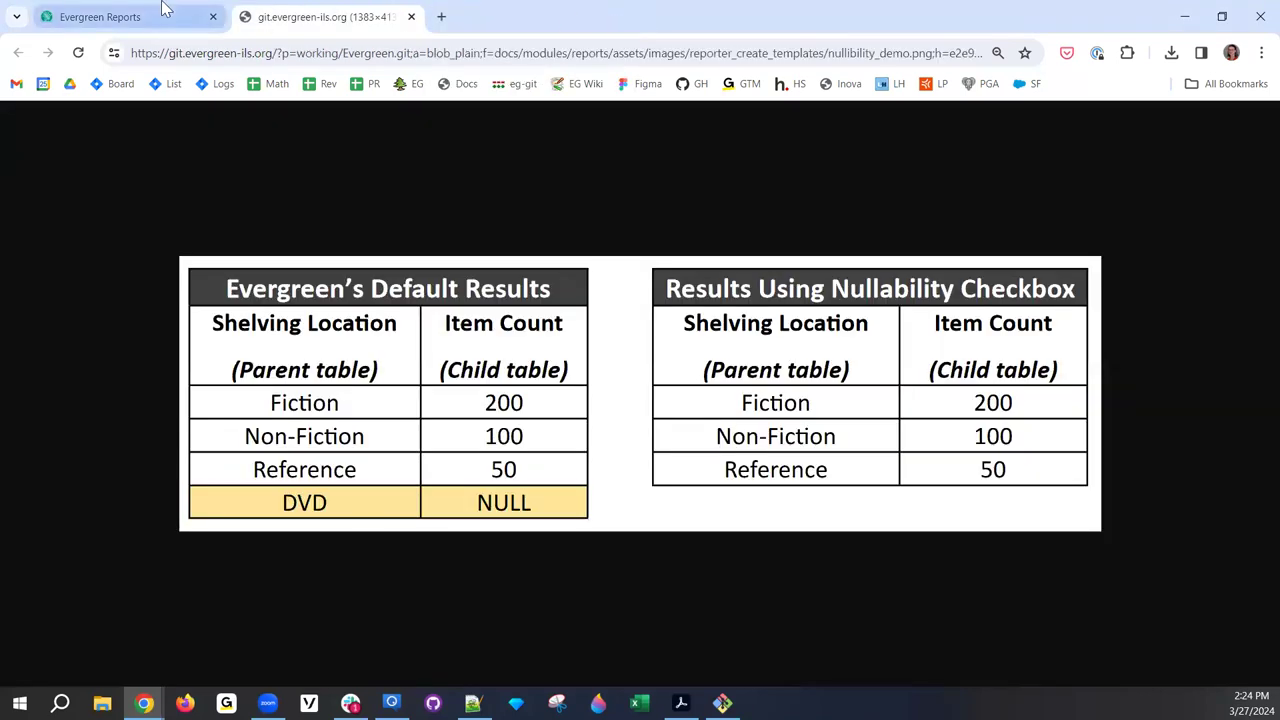
pyautogui.click(168, 12)
pyautogui.click(342, 12)
pyautogui.click(164, 13)
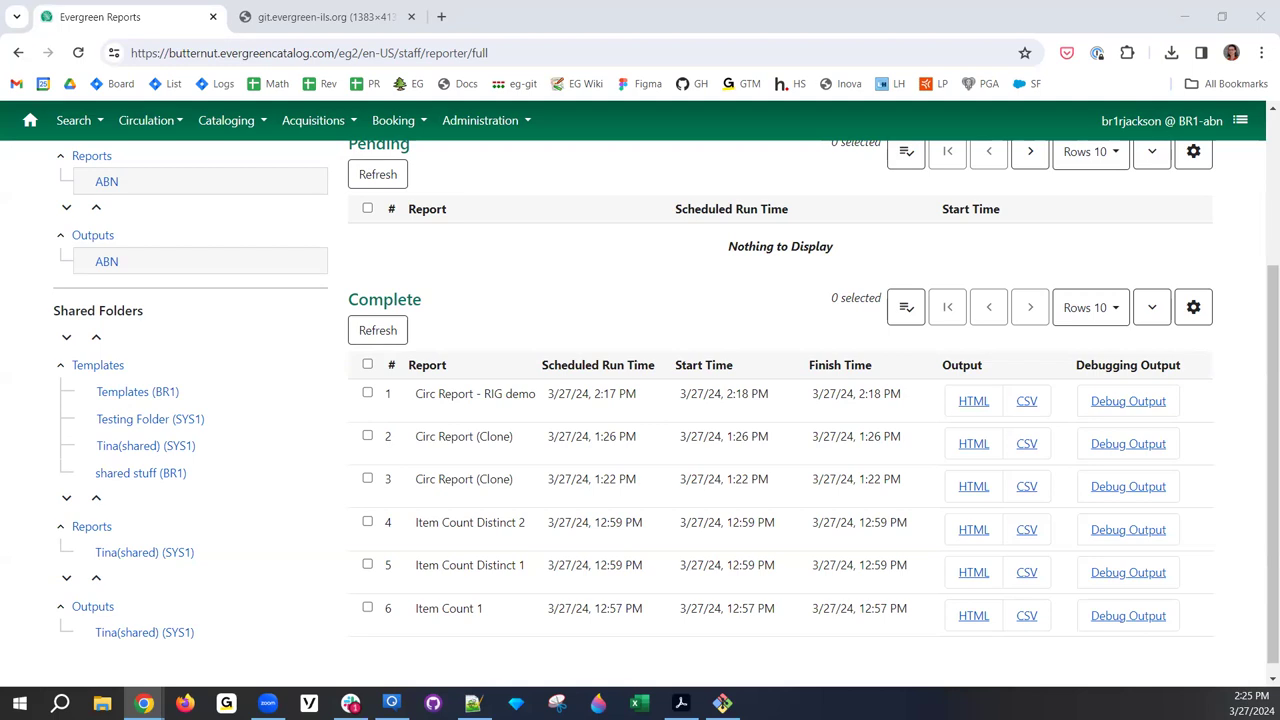
pyautogui.click(1192, 312)
# - Show Error Text and Run ID, hide Start Time in the Complete grid, then open run 113's output
pyautogui.scroll(-3, 1132, 450)
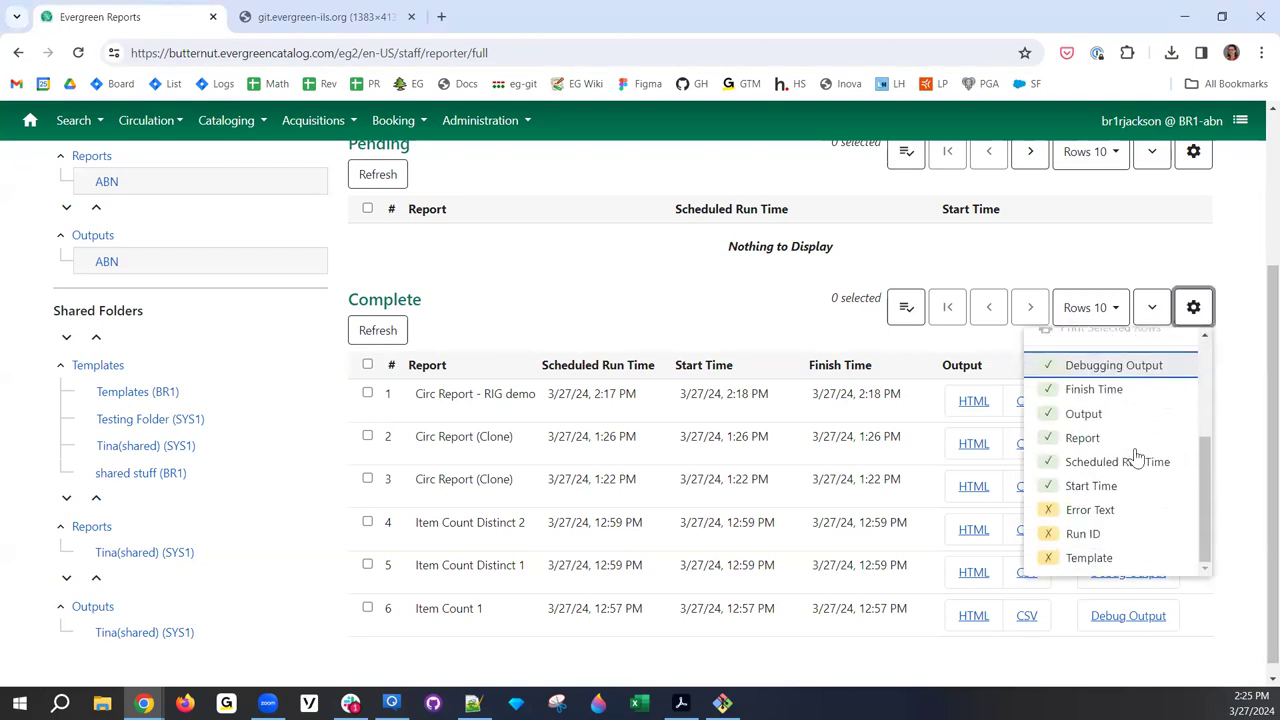
pyautogui.click(1109, 513)
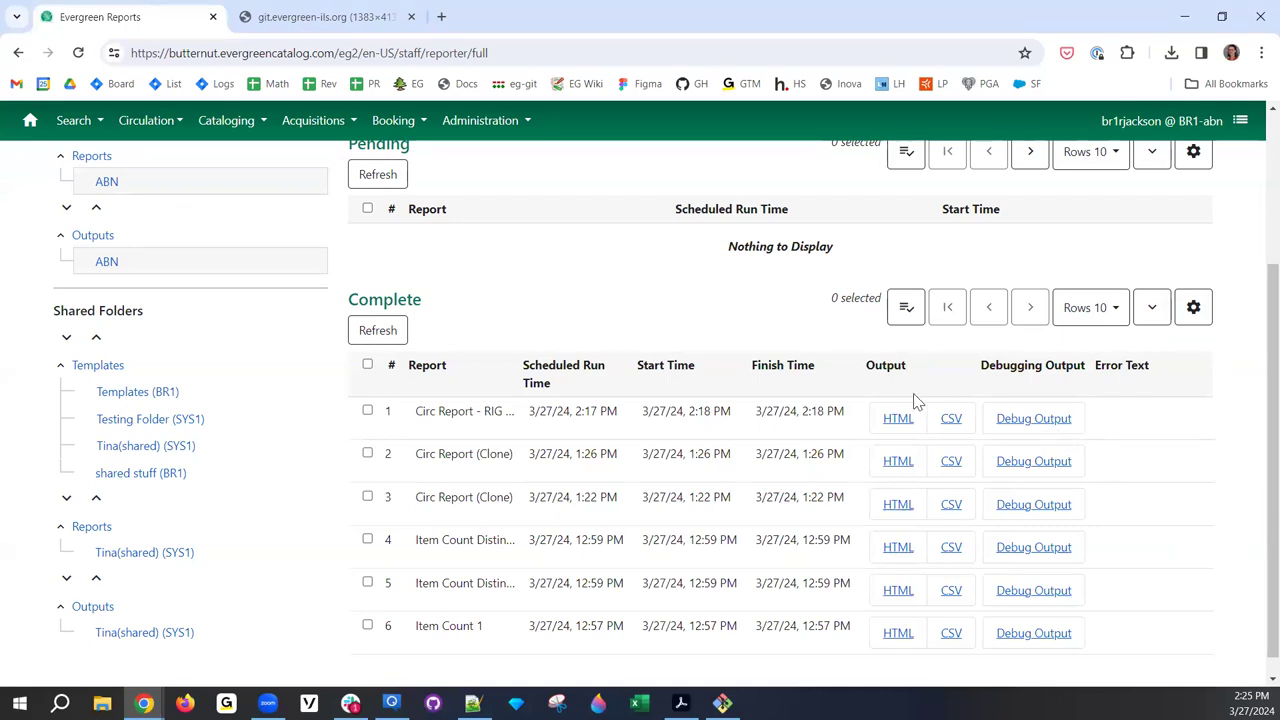
pyautogui.click(1199, 312)
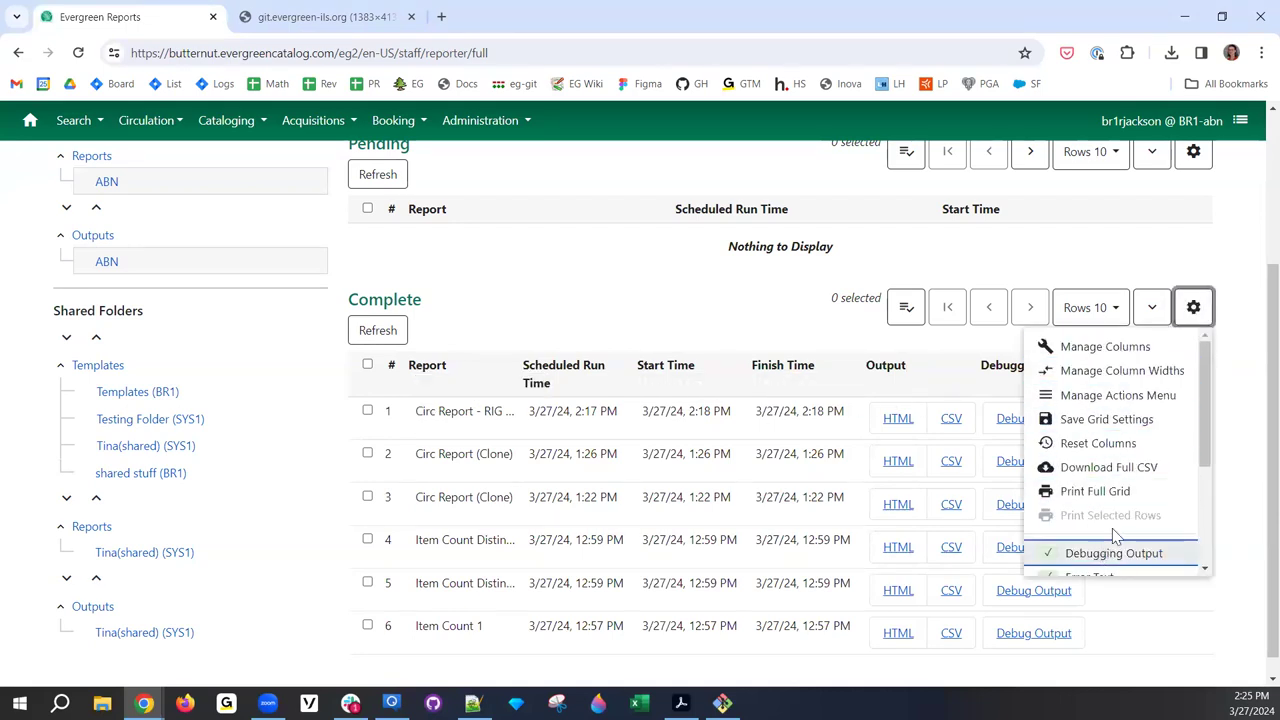
pyautogui.scroll(-3, 1113, 537)
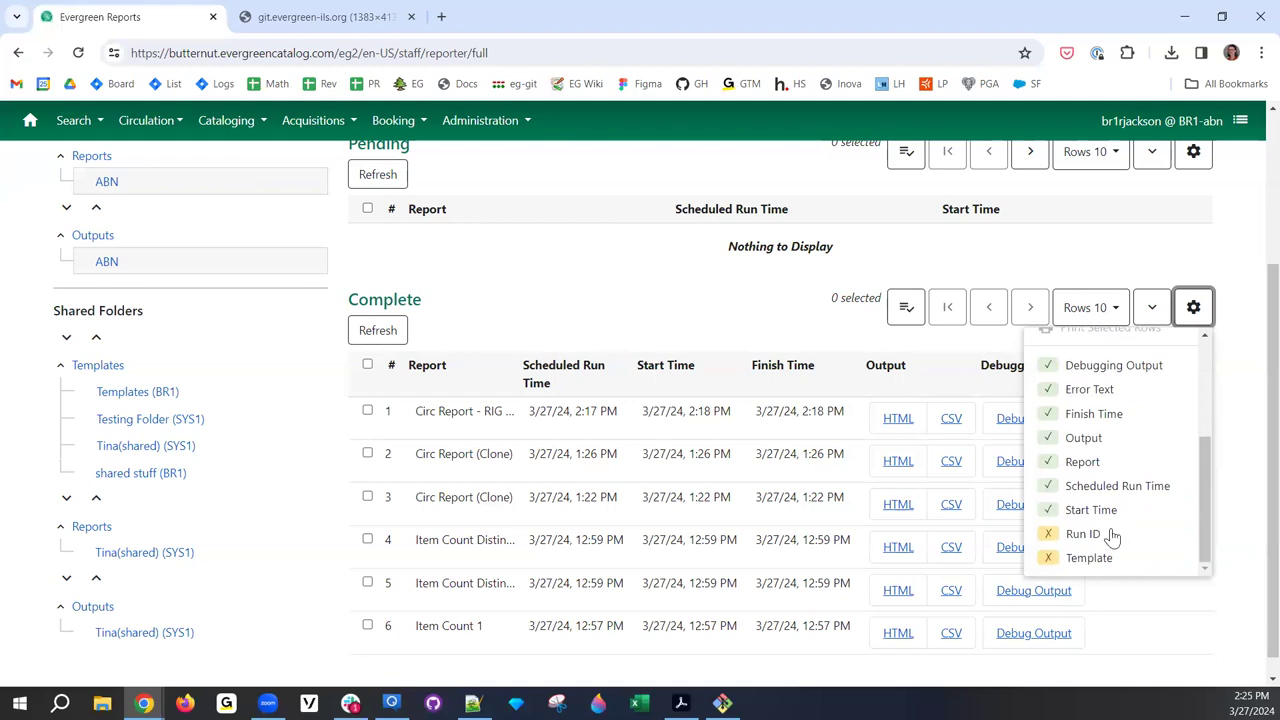
pyautogui.click(1058, 511)
pyautogui.scroll(3, 590, 318)
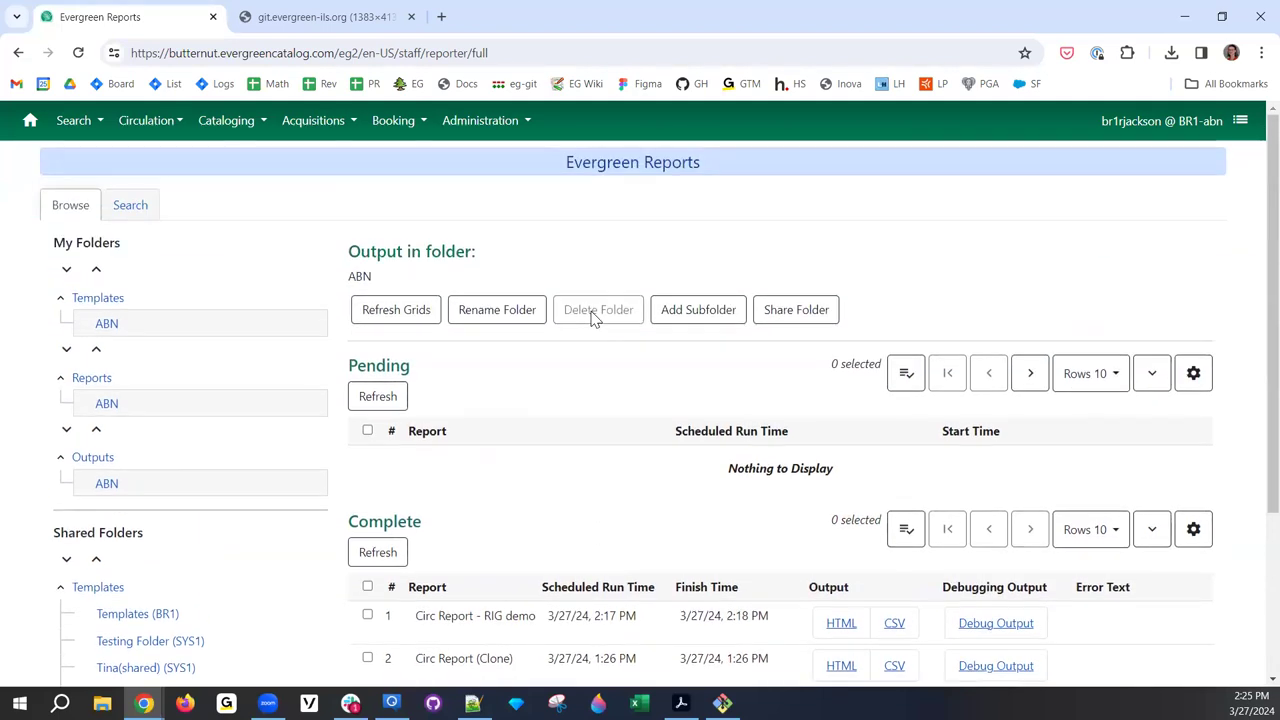
pyautogui.scroll(-3, 628, 326)
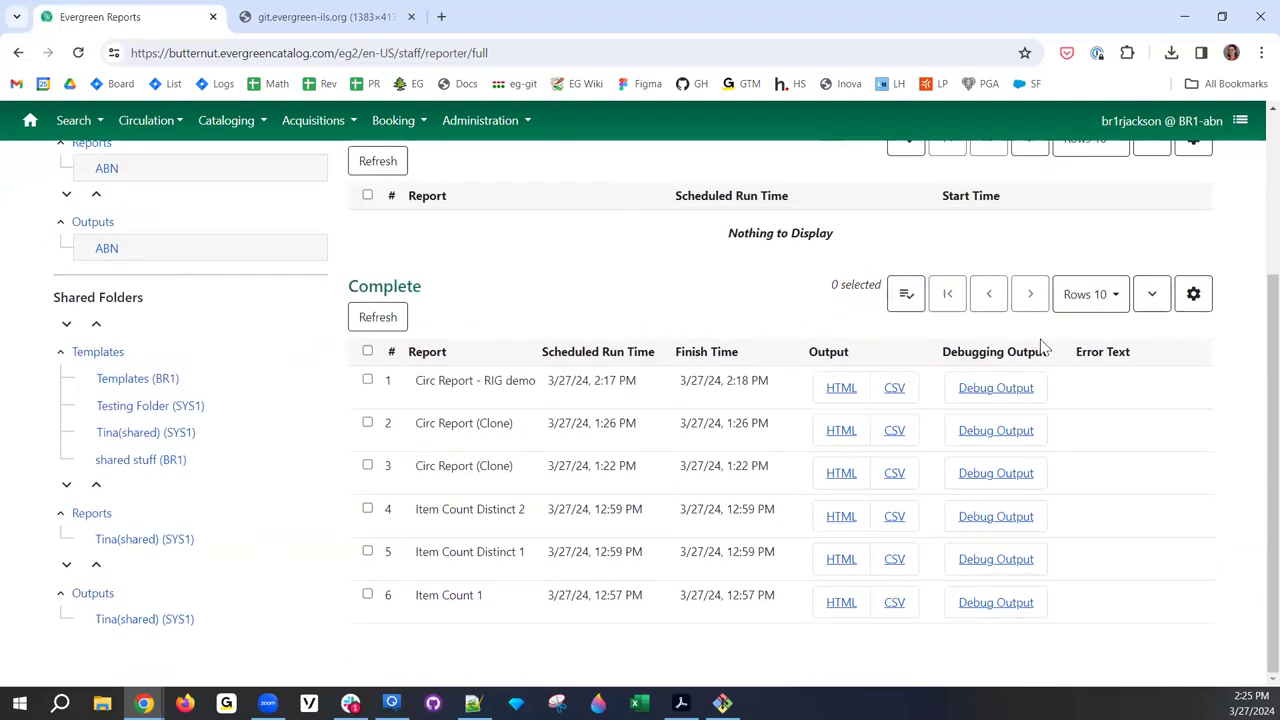
pyautogui.click(1193, 294)
pyautogui.scroll(-3, 1143, 434)
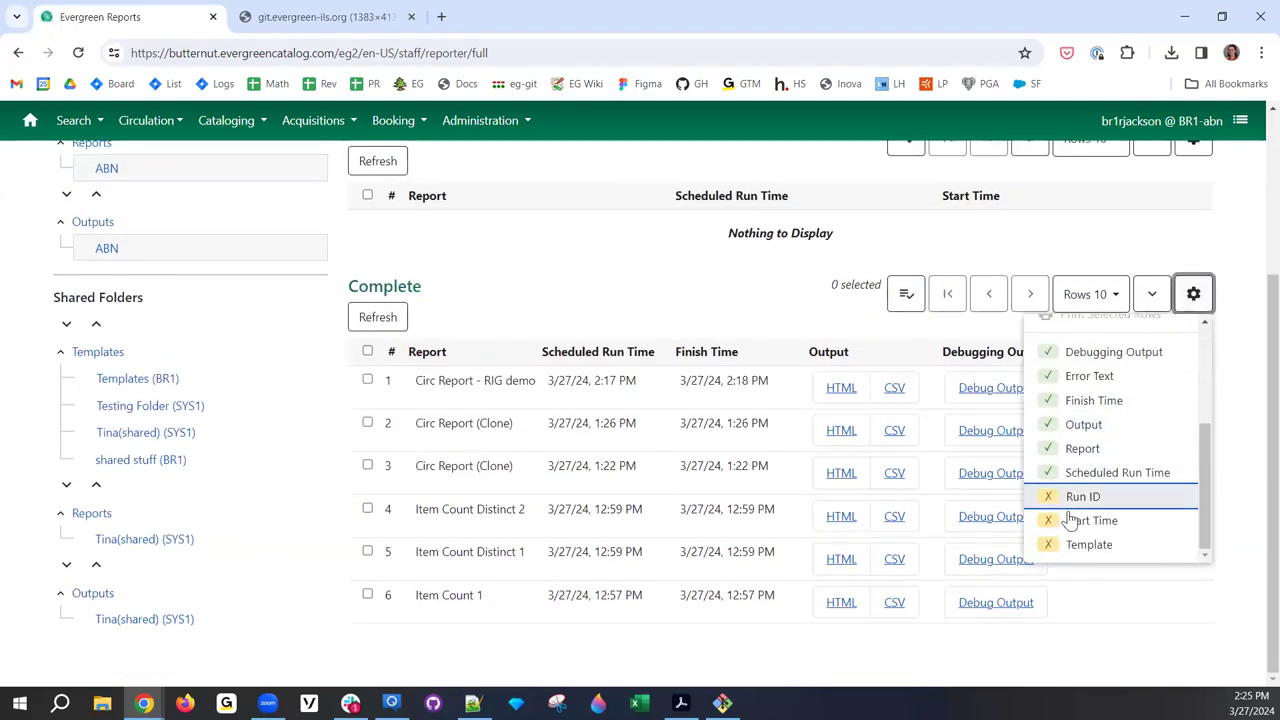
pyautogui.click(1045, 494)
pyautogui.doubleClick(428, 400)
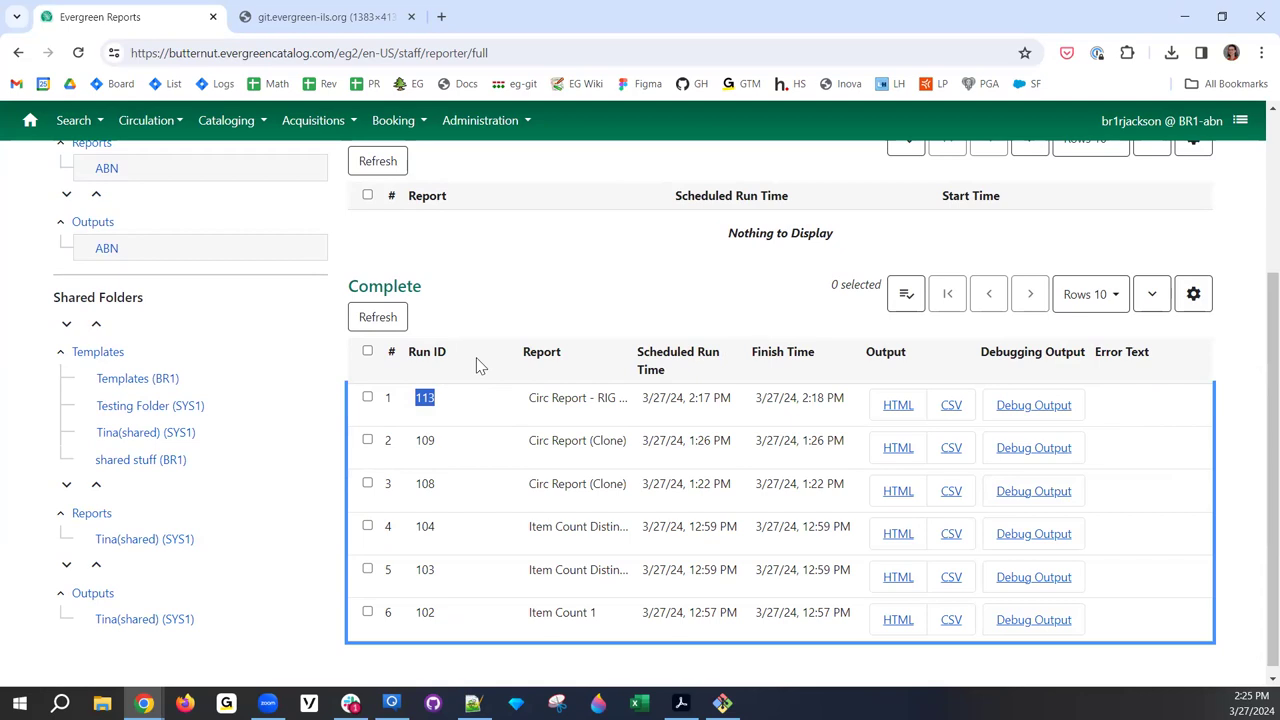
pyautogui.click(425, 398)
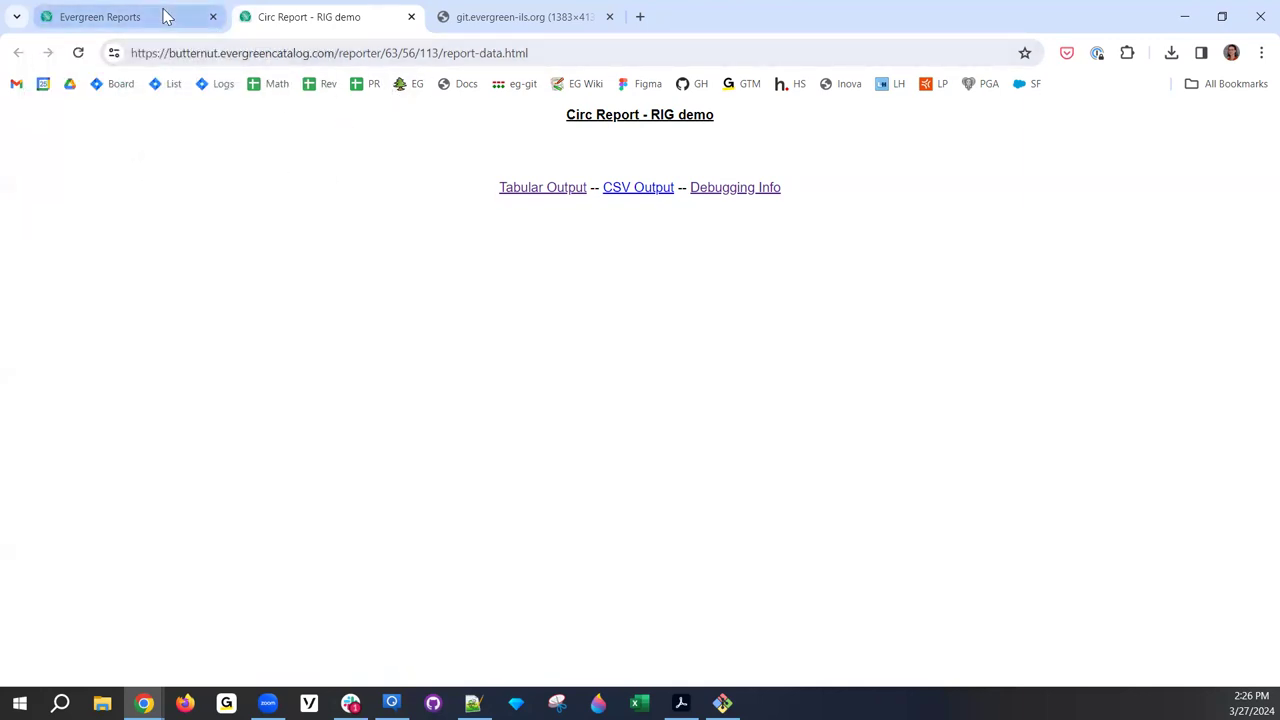
# - Open run 109's output in a new tab and inspect the run number in its web address
pyautogui.click(165, 17)
pyautogui.click(592, 448)
pyautogui.doubleClick(592, 448)
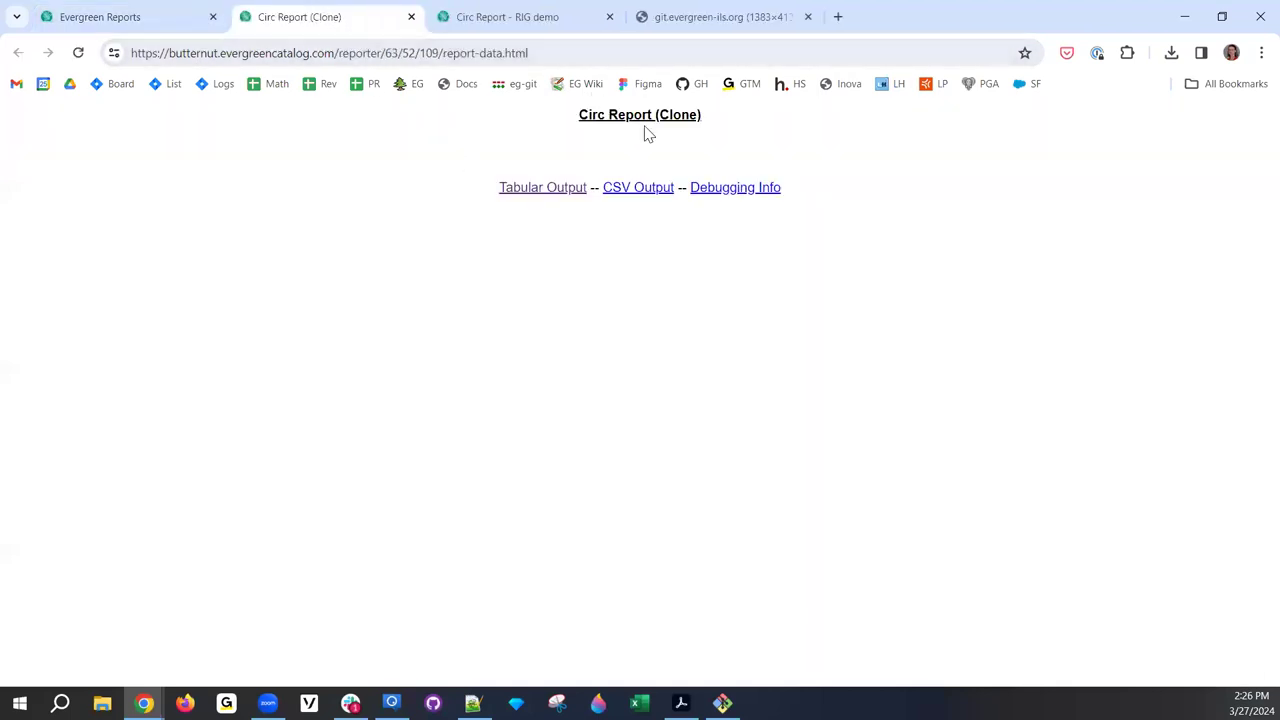
pyautogui.click(543, 58)
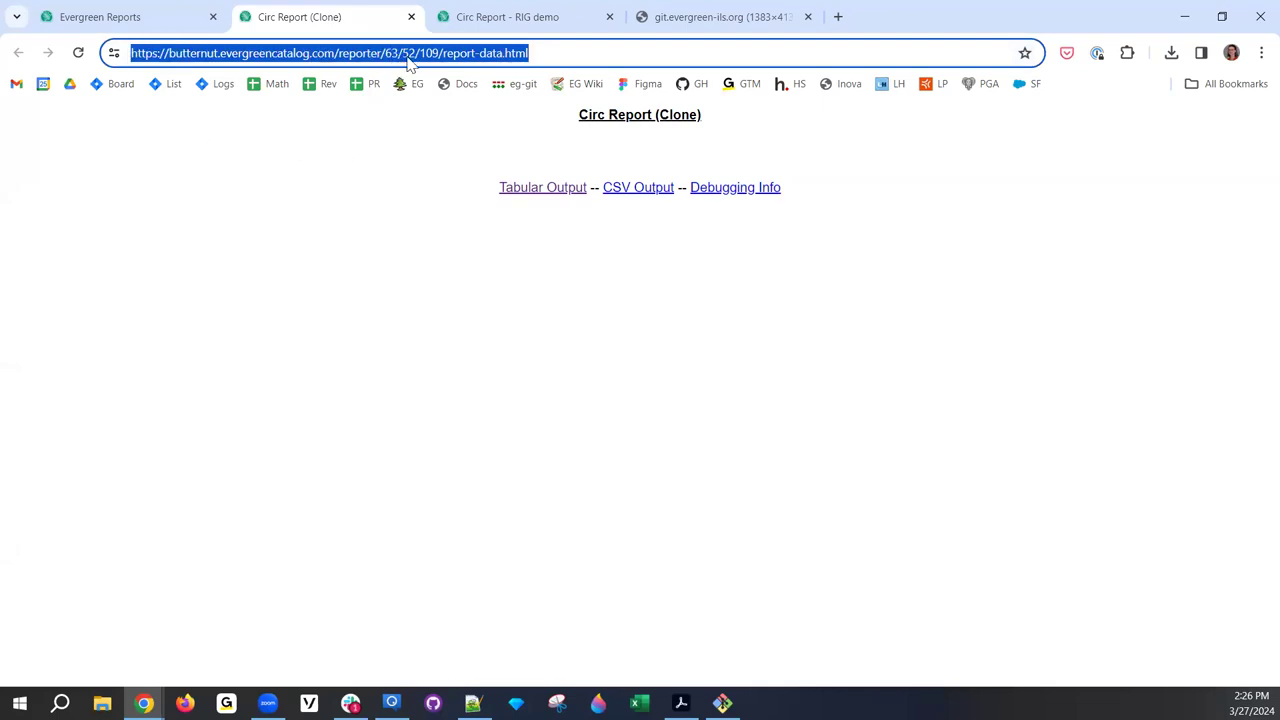
pyautogui.click(432, 53)
pyautogui.moveTo(366, 53); pyautogui.dragTo(482, 55)
# - View run 109's debugging info, download its CSV output, then open run 113's debug output
pyautogui.click(731, 198)
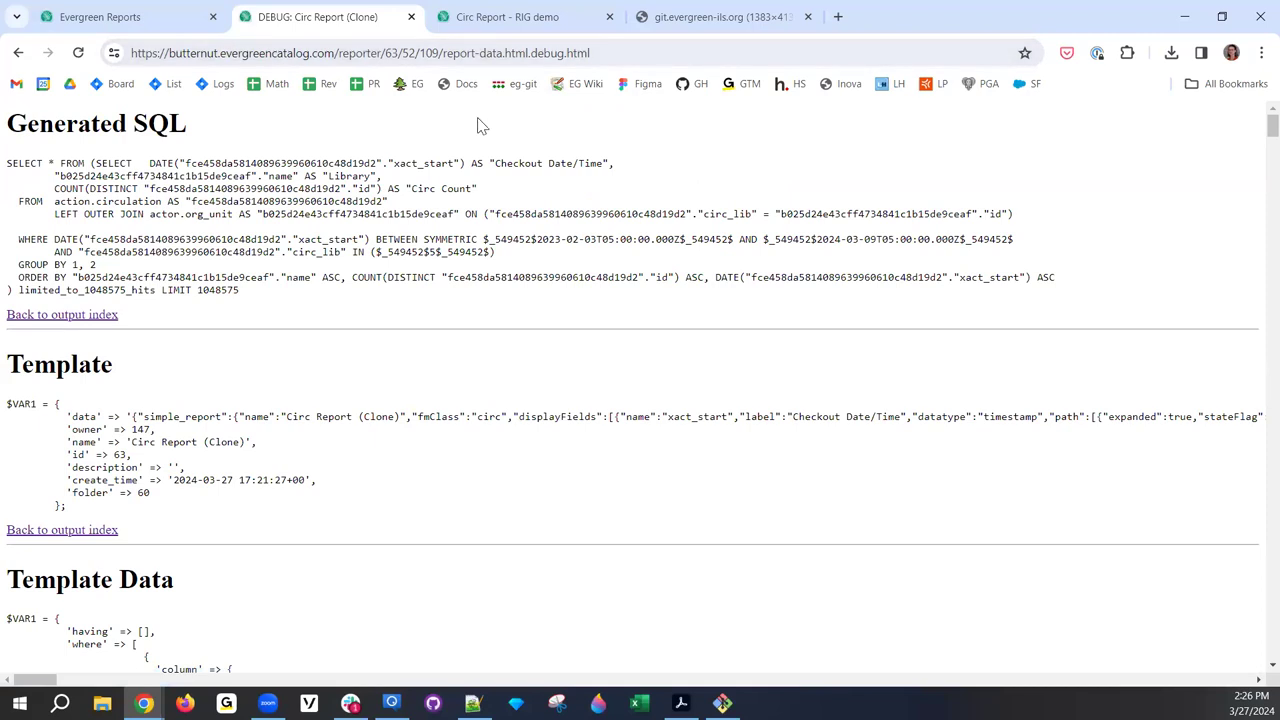
pyautogui.hotkey('alt', 'Left')
pyautogui.click(620, 196)
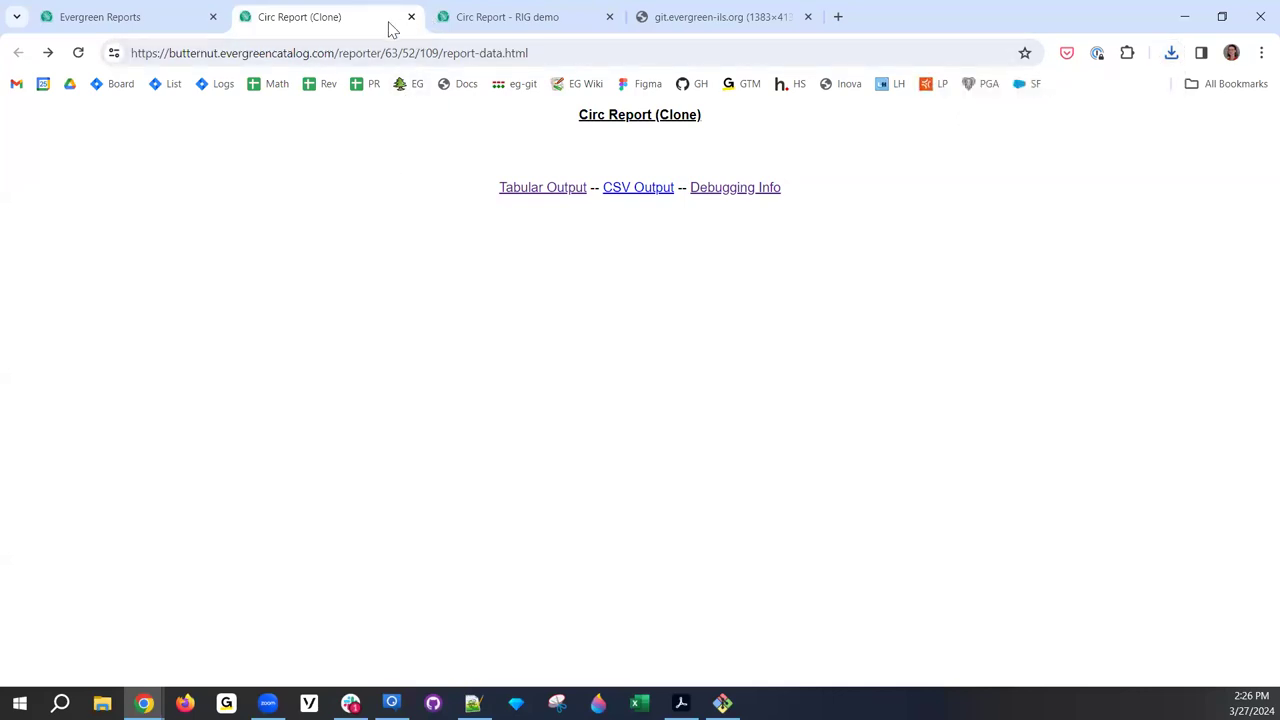
pyautogui.click(168, 20)
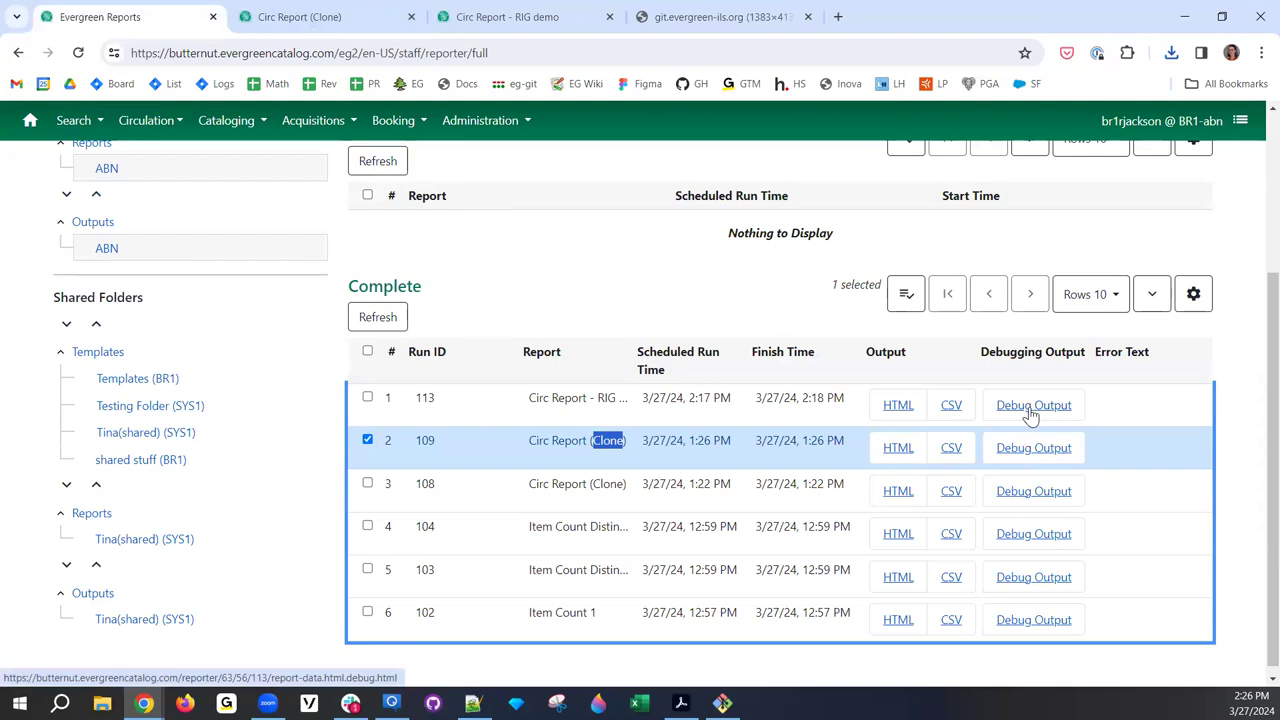
pyautogui.click(1031, 408)
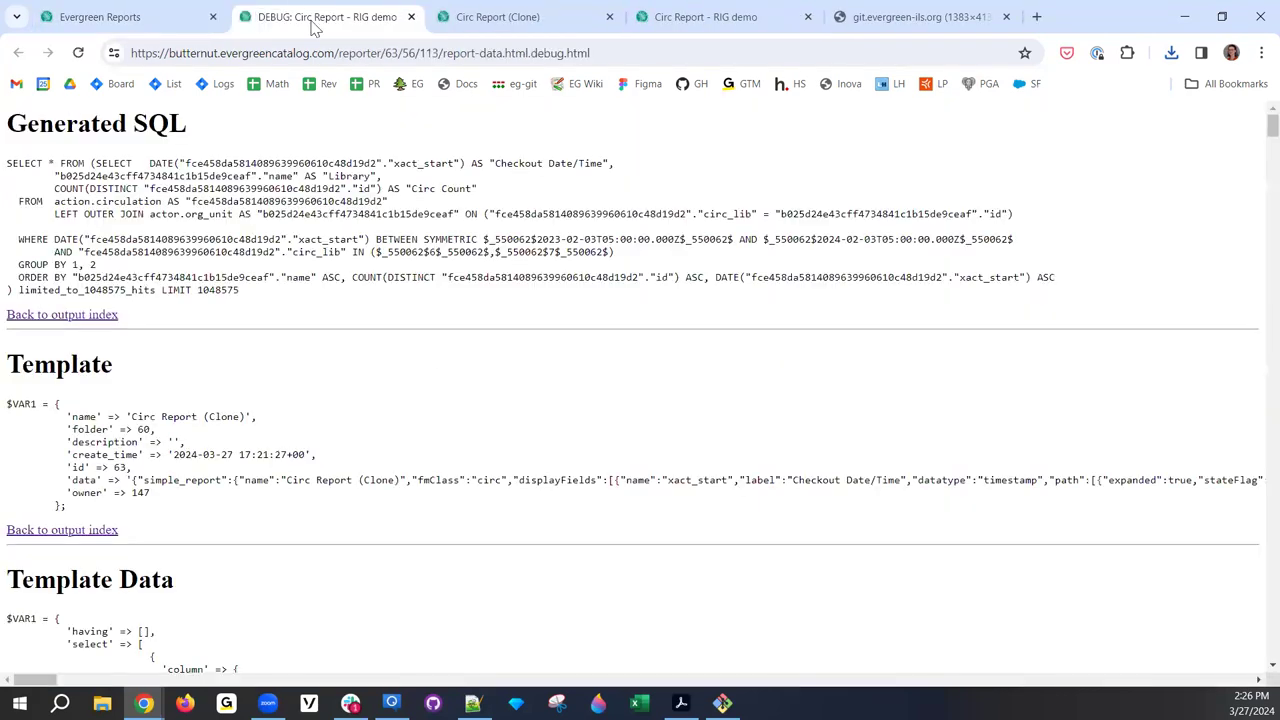
# - Reopen run 109's output in a new tab from its grid row
pyautogui.click(128, 17)
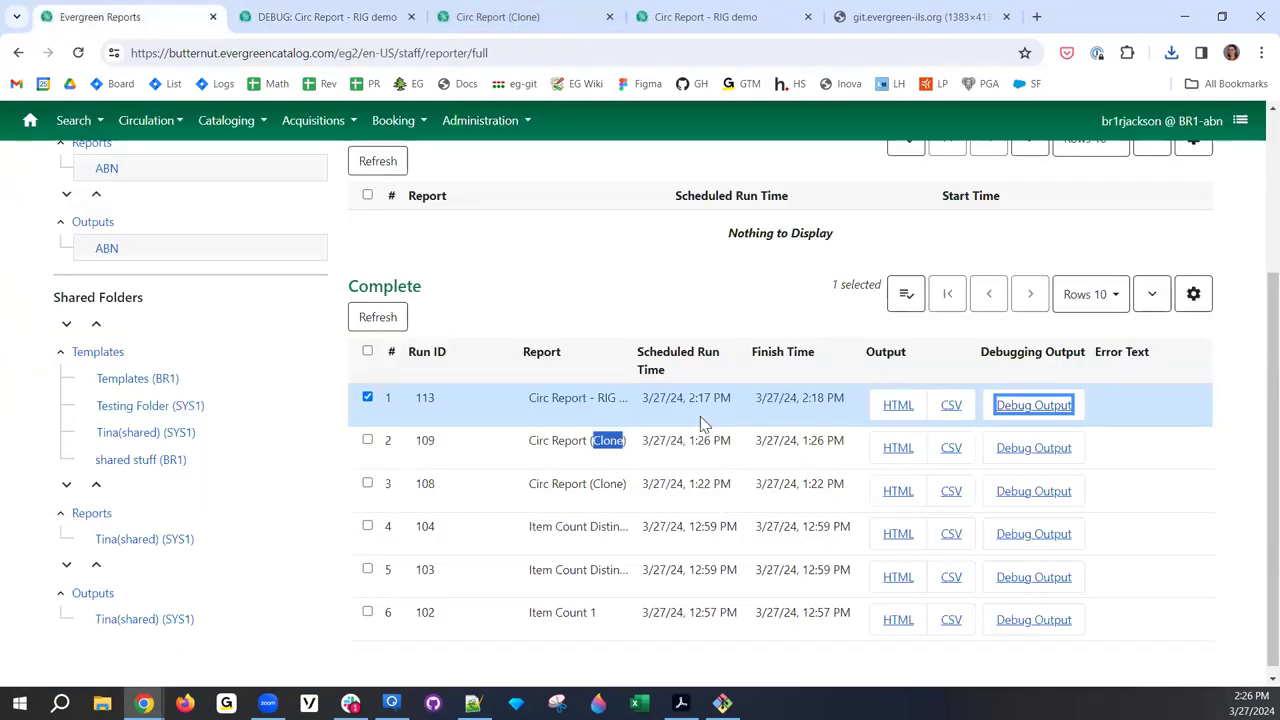
pyautogui.click(525, 406)
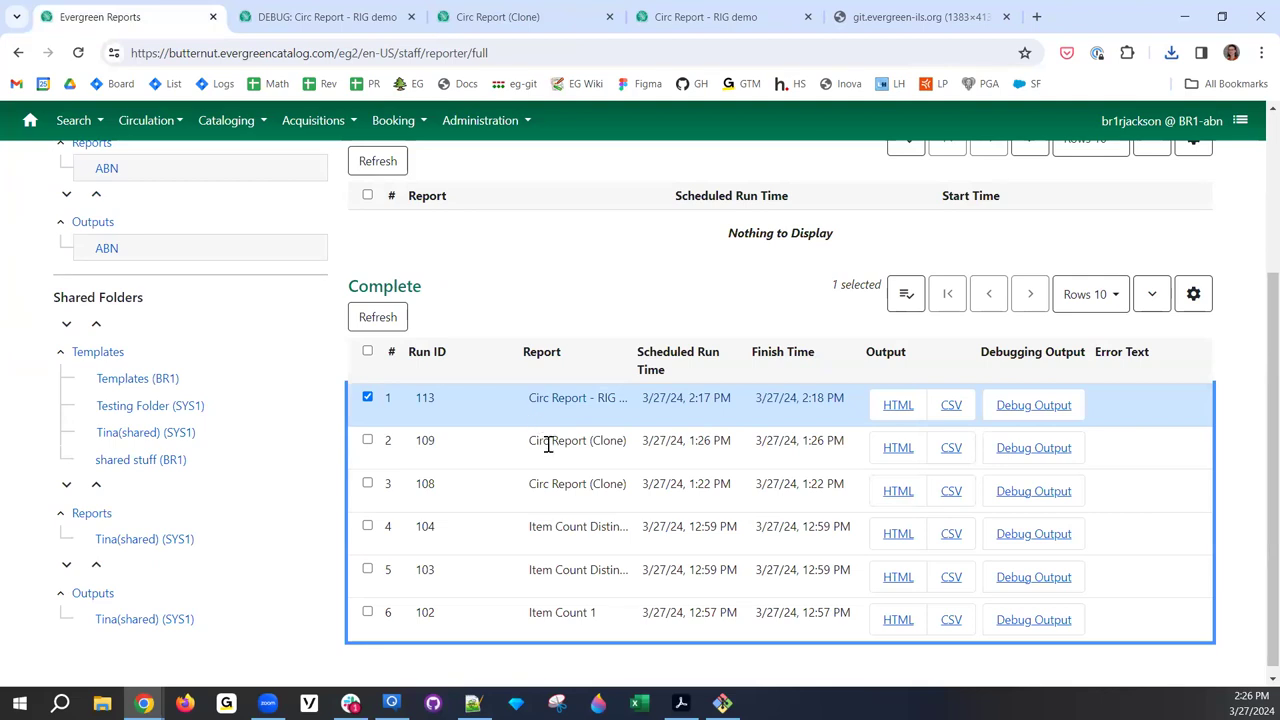
pyautogui.click(549, 449)
pyautogui.doubleClick(552, 445)
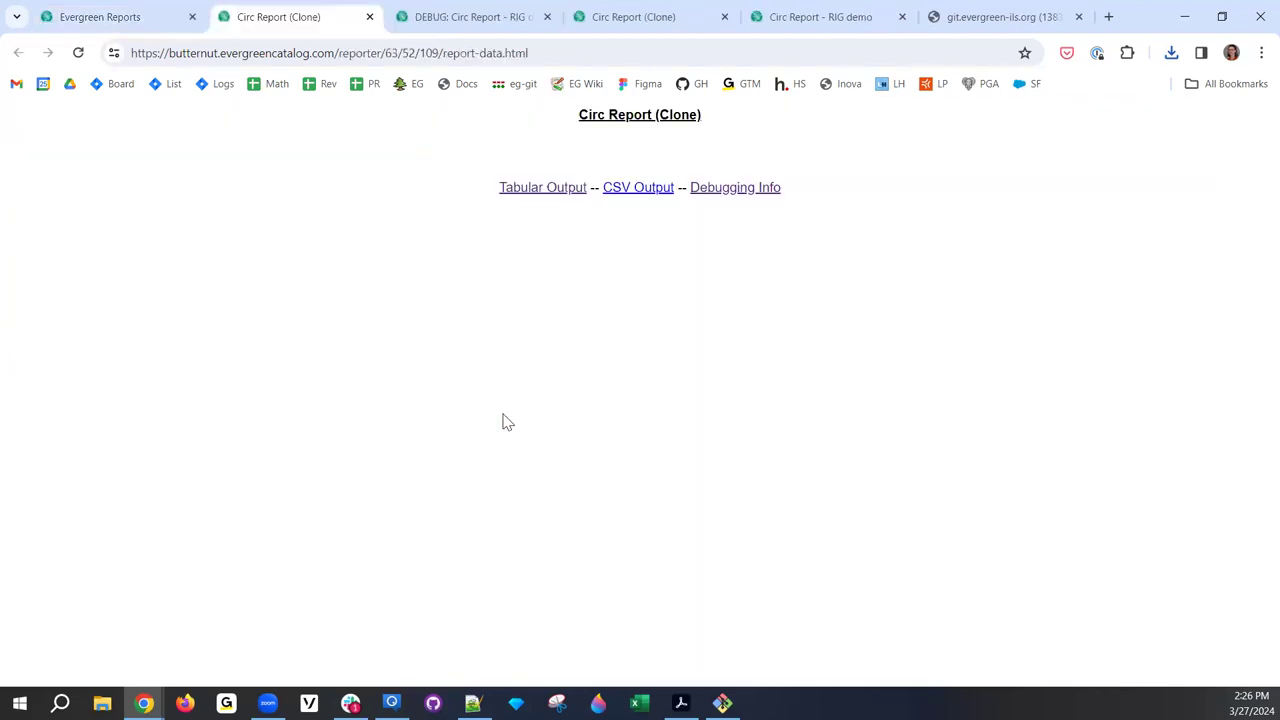
pyautogui.click(485, 52)
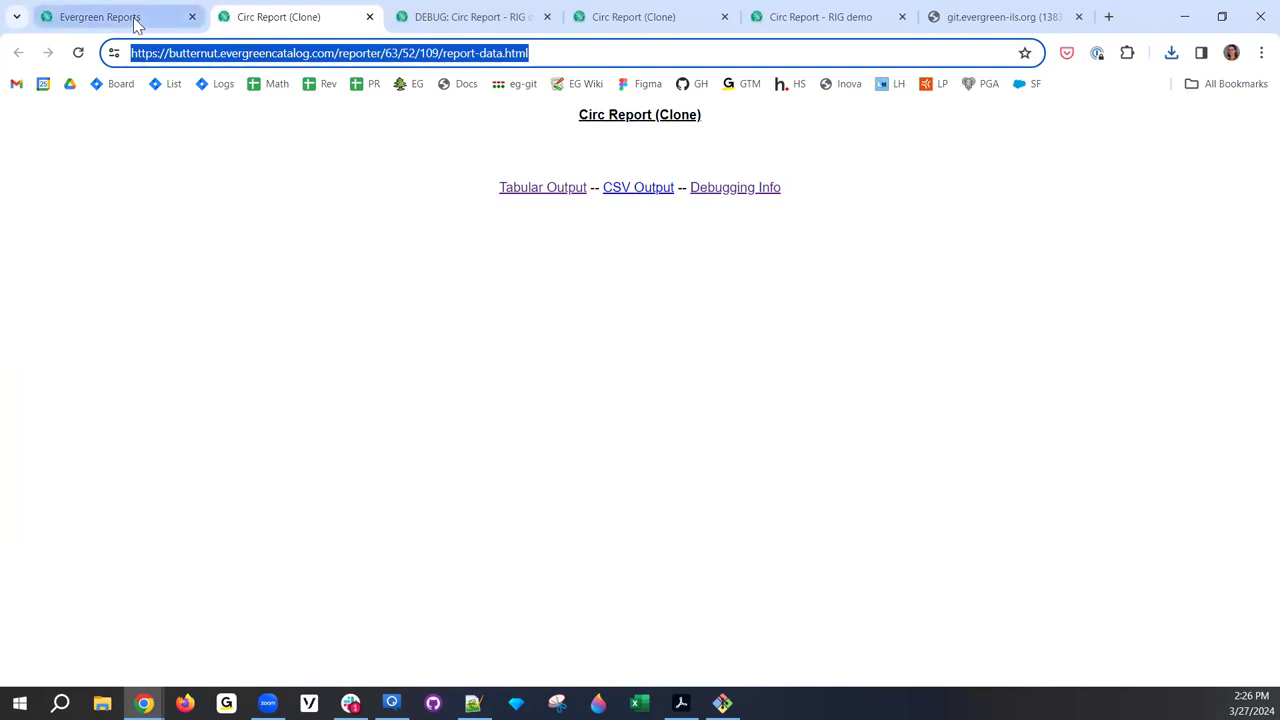
# - Open run 109's output again through the row's View Output action
pyautogui.moveTo(137, 23)
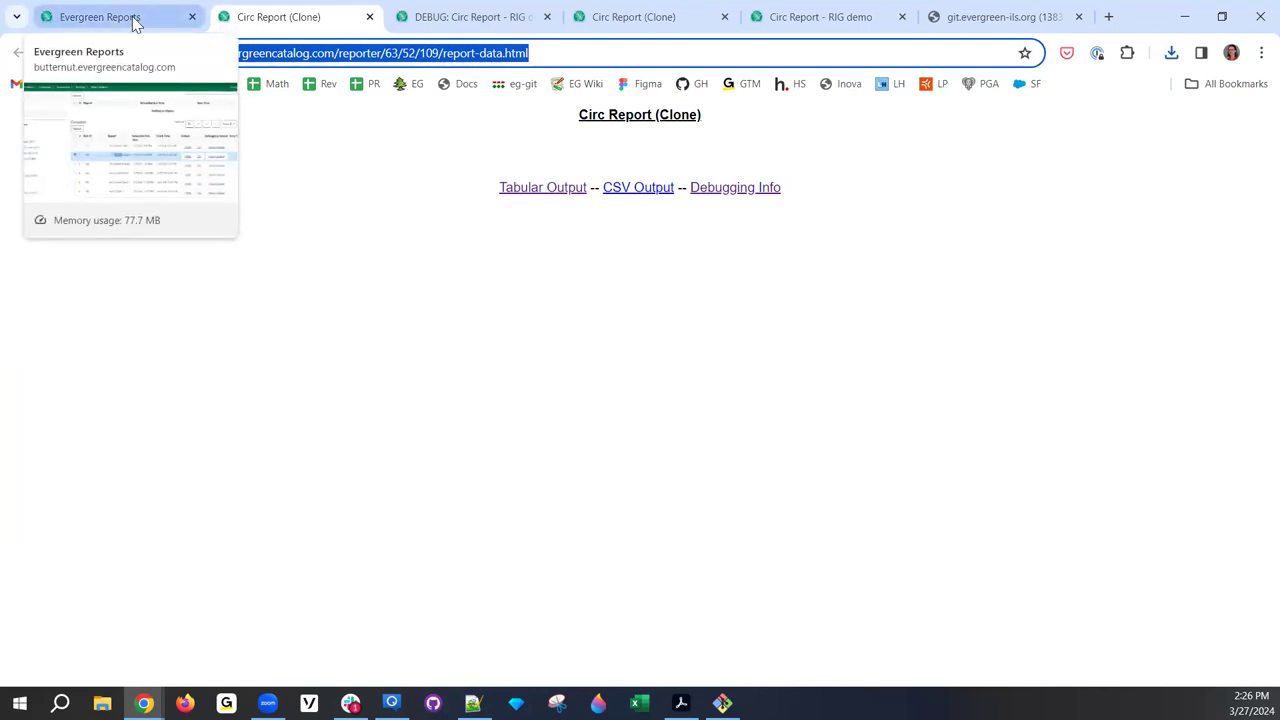
pyautogui.click(137, 20)
pyautogui.rightClick(600, 465)
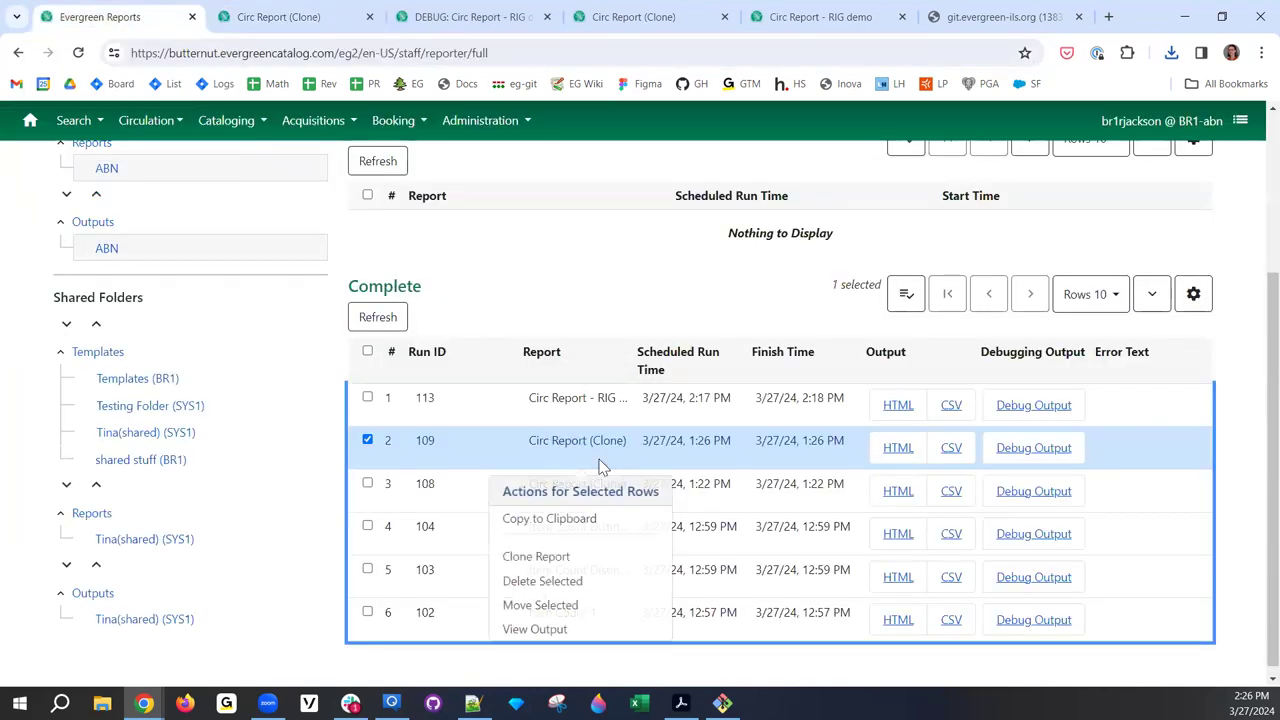
pyautogui.scroll(-1, 590, 470)
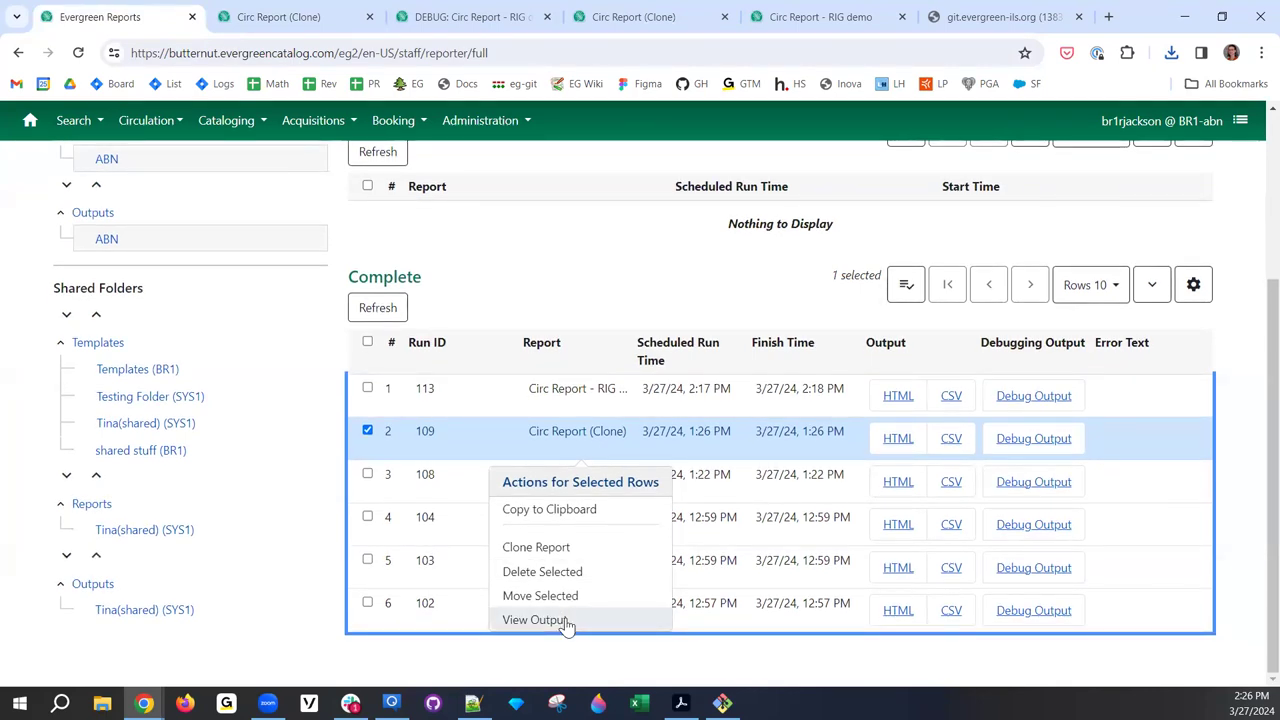
pyautogui.click(565, 622)
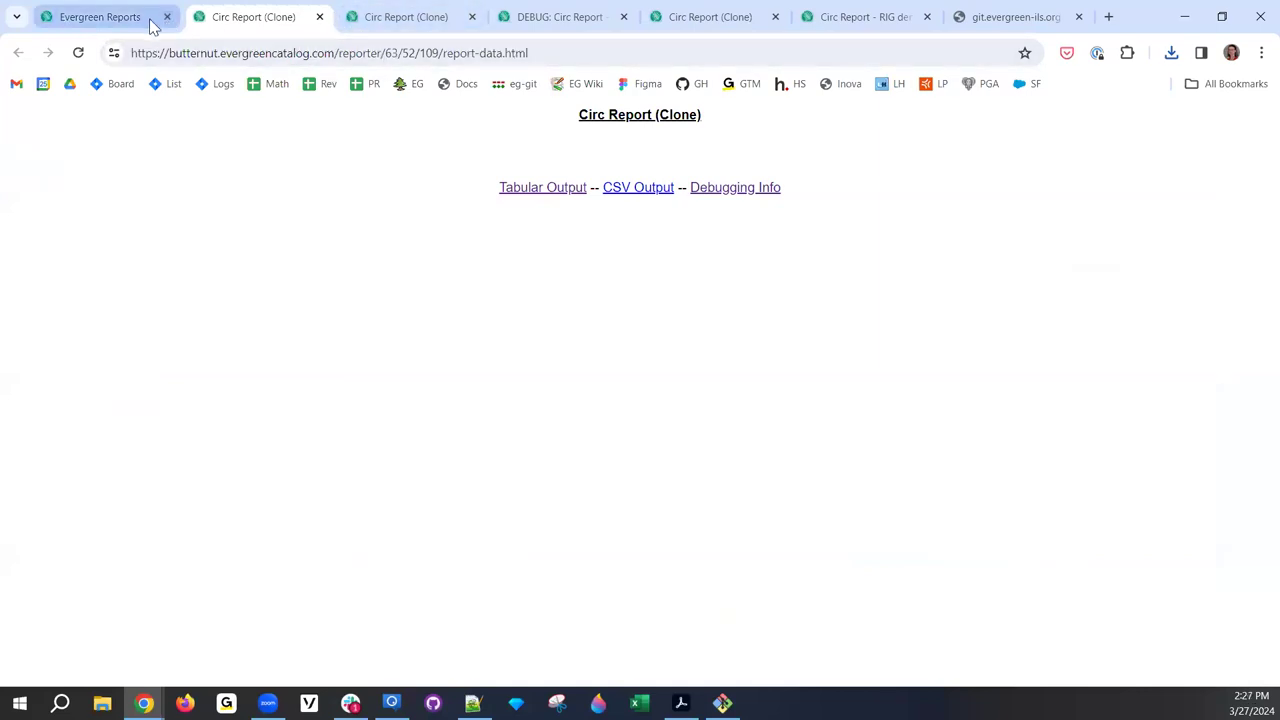
# - Close the five extra report tabs, including Circ Report (Clone) and Circ Report - RIG demo
pyautogui.tripleClick(224, 52)
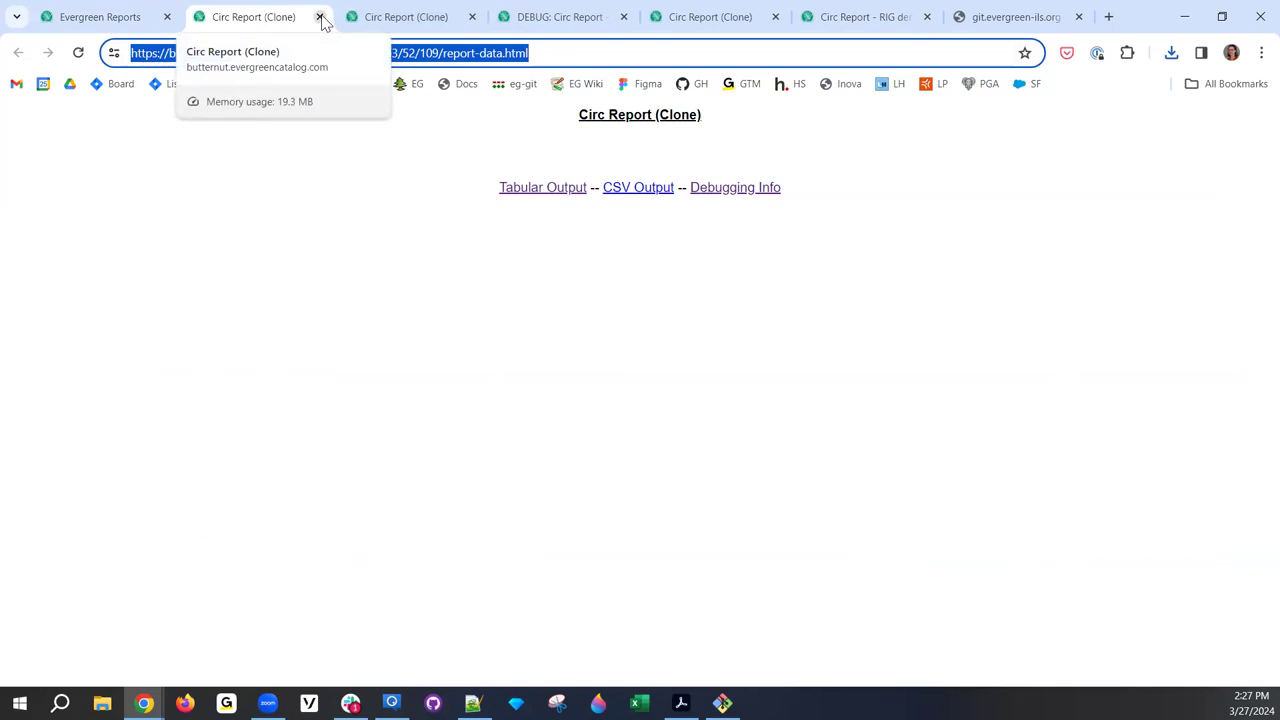
pyautogui.click(320, 17)
pyautogui.click(320, 17)
pyautogui.click(320, 17)
pyautogui.click(320, 17)
pyautogui.click(320, 17)
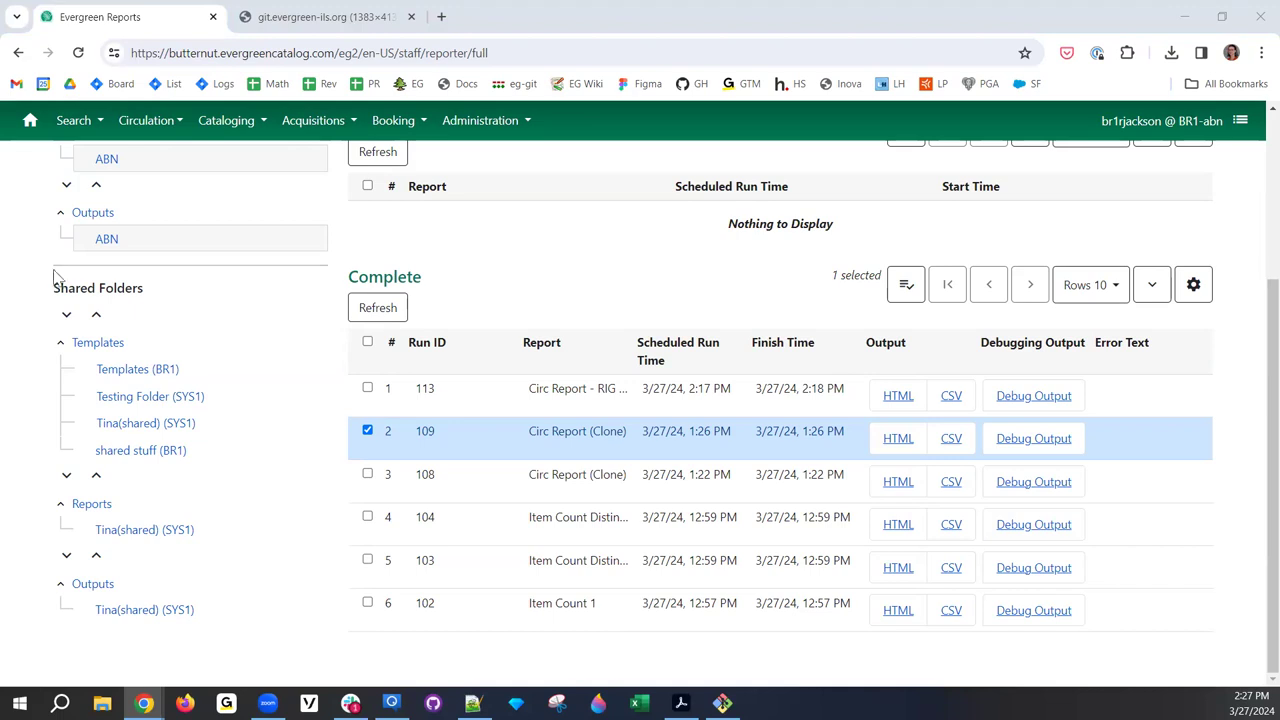
# - Scroll the reporter page to the top and list the five reports in the ABN folder
pyautogui.scroll(3, 140, 415)
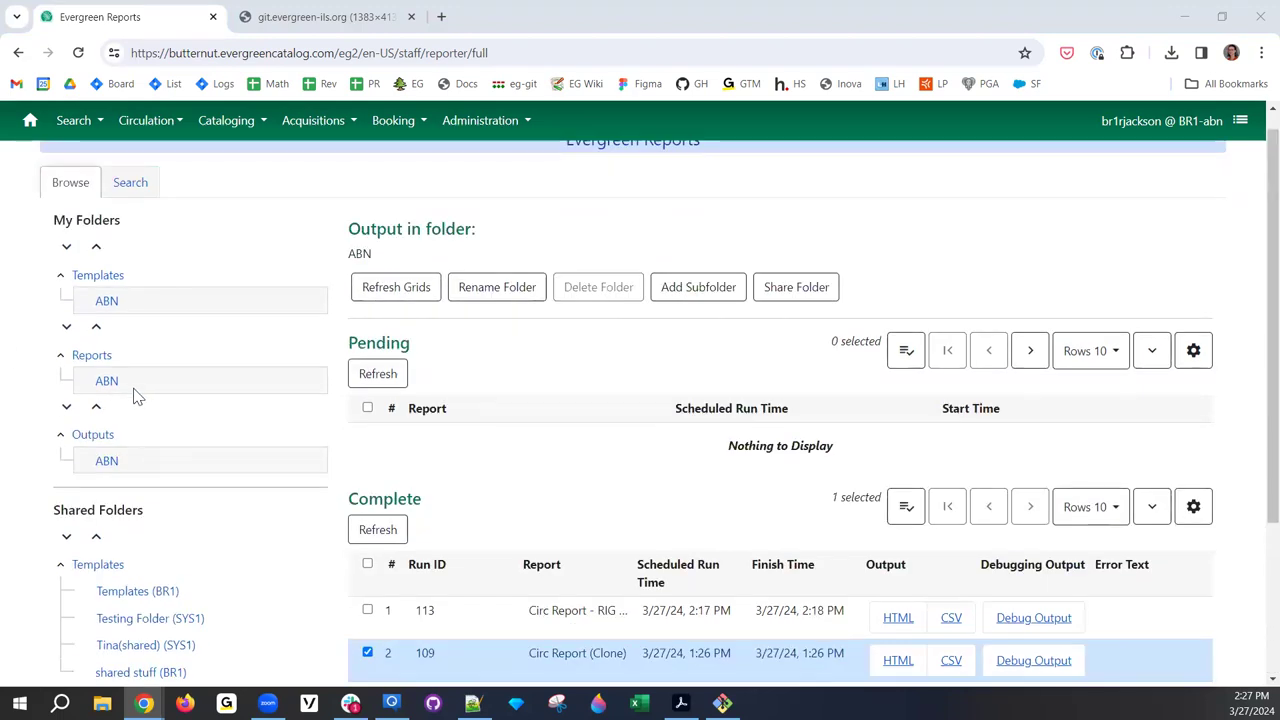
pyautogui.click(106, 404)
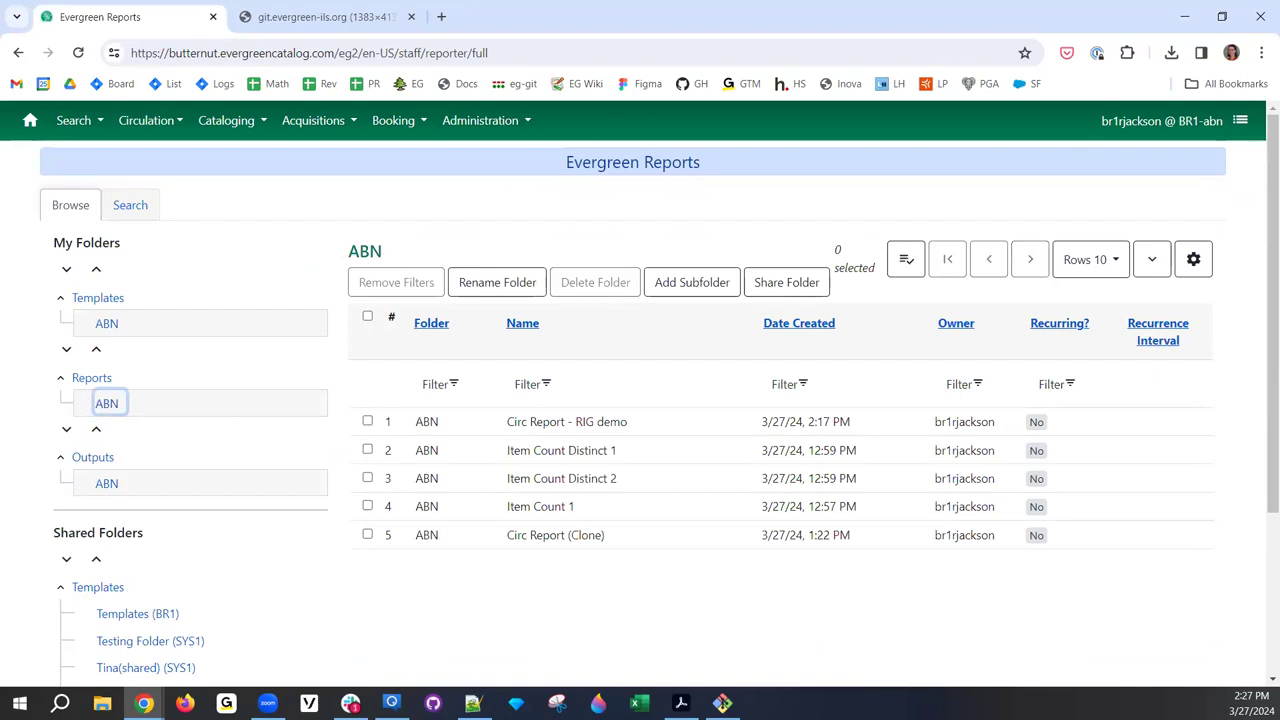
# - Open Circ Report - RIG demo's outputs list and highlight the report name
pyautogui.click(619, 431)
pyautogui.doubleClick(619, 431)
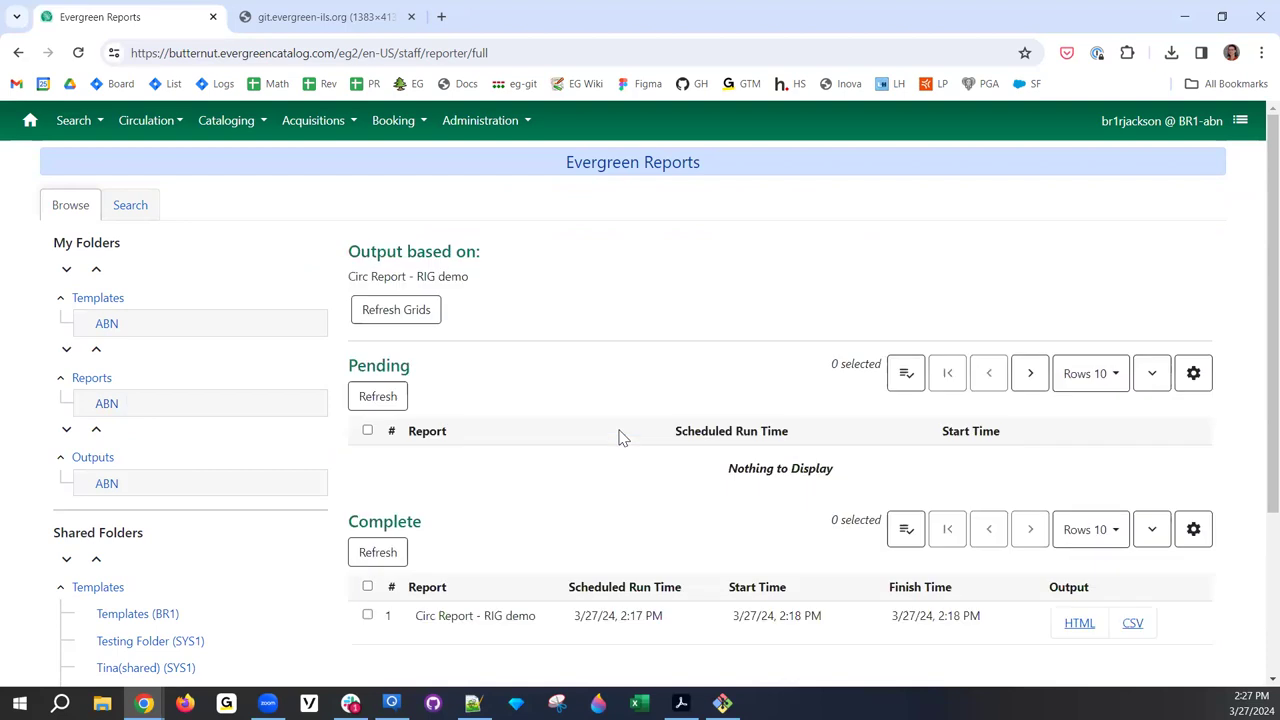
pyautogui.scroll(-1, 620, 440)
pyautogui.scroll(1, 560, 430)
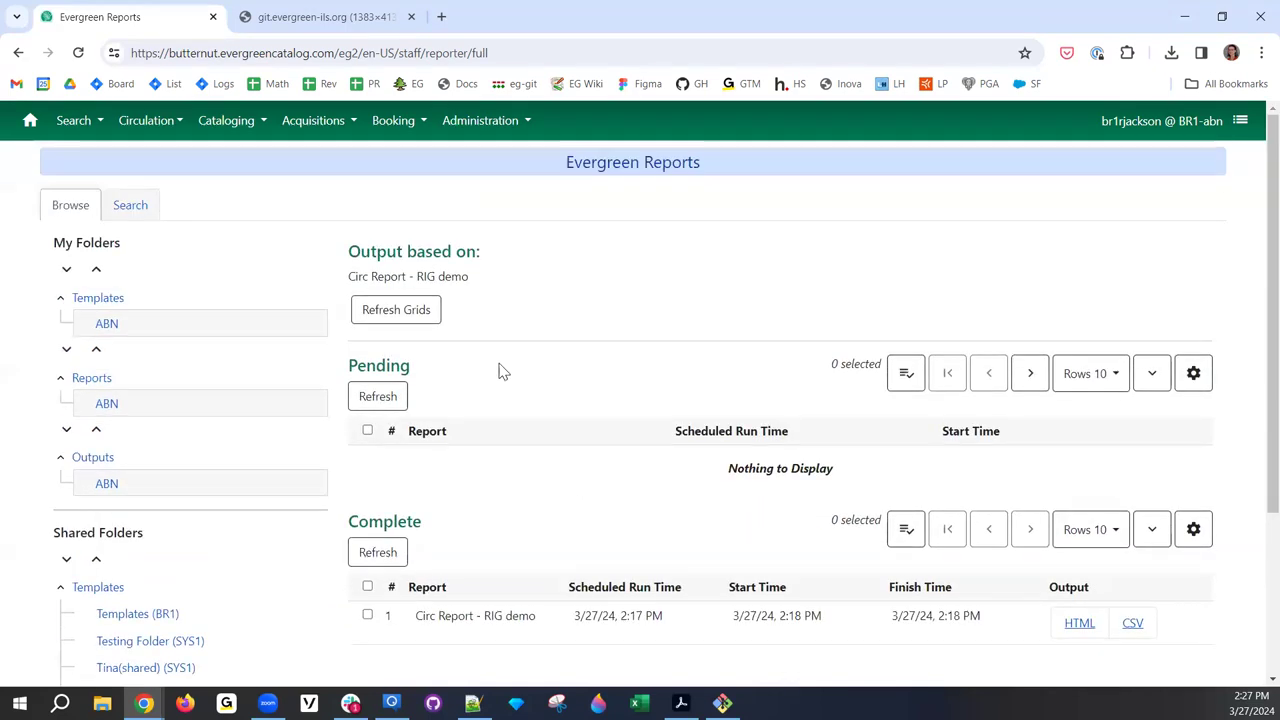
pyautogui.moveTo(478, 281); pyautogui.dragTo(349, 291)
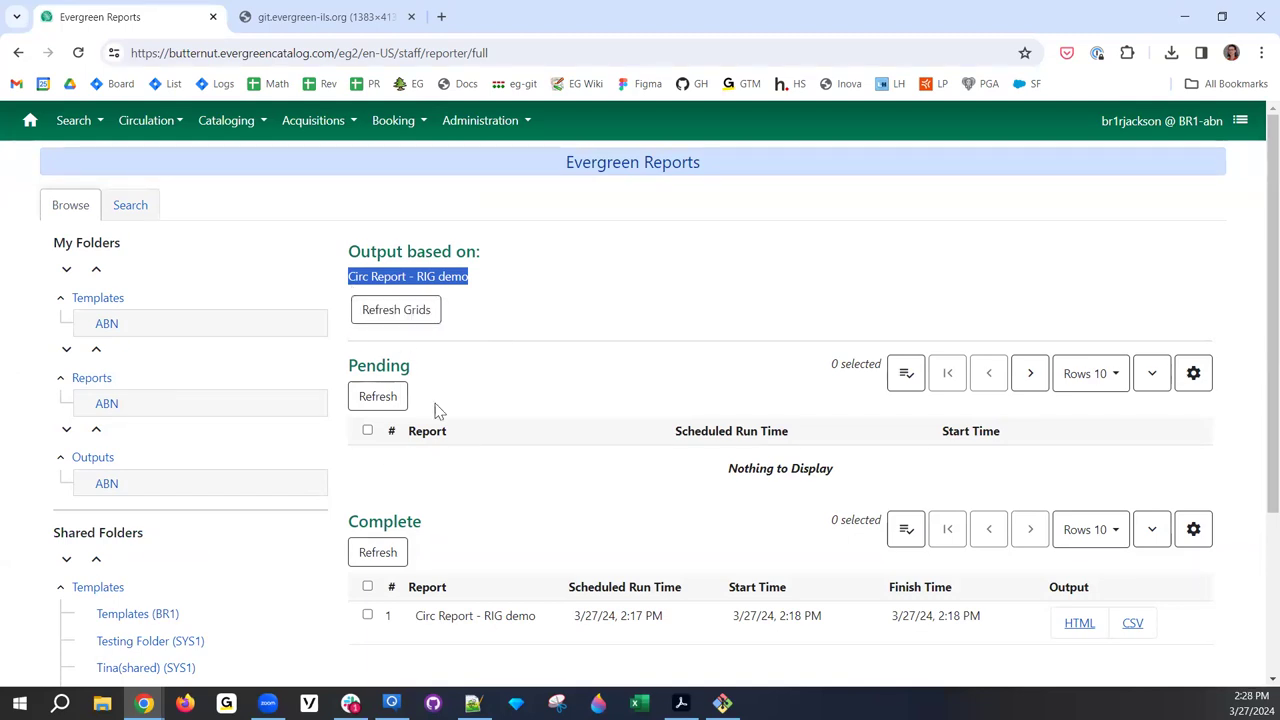
# - Open Circ Report (Clone)'s outputs from ABN, review its two completed runs, and return
pyautogui.click(106, 403)
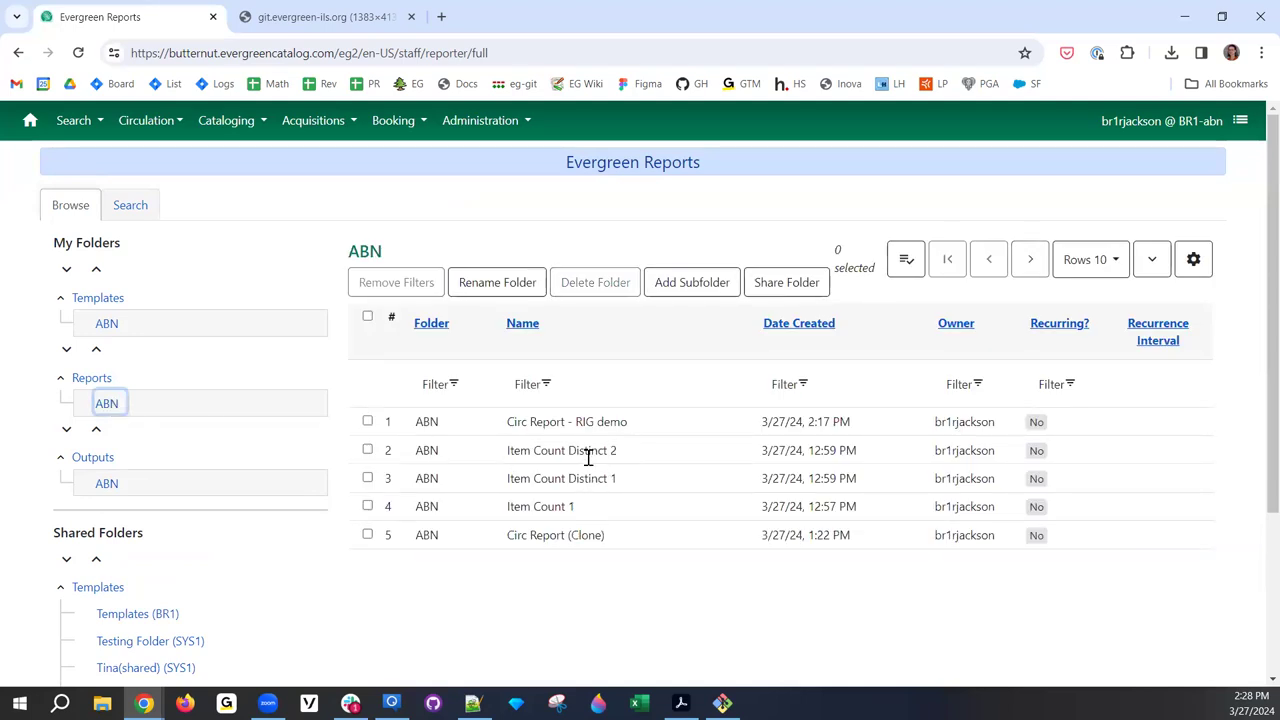
pyautogui.doubleClick(566, 535)
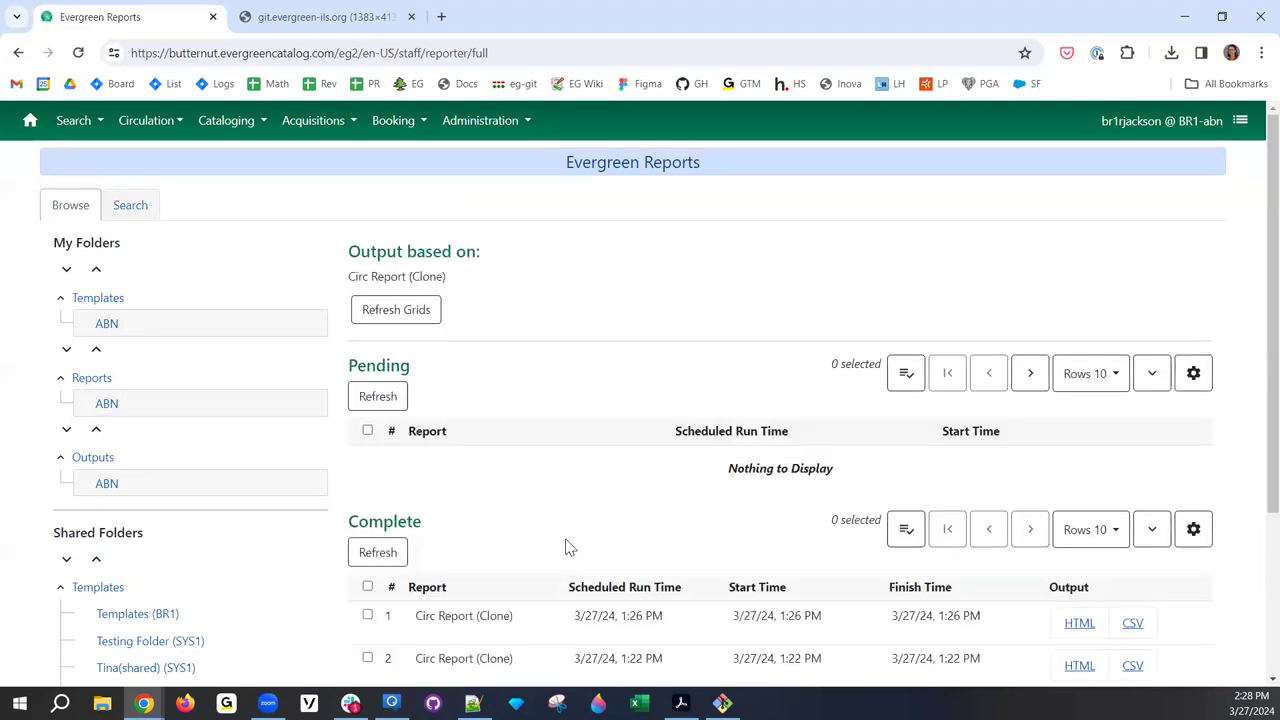
pyautogui.scroll(-2, 572, 520)
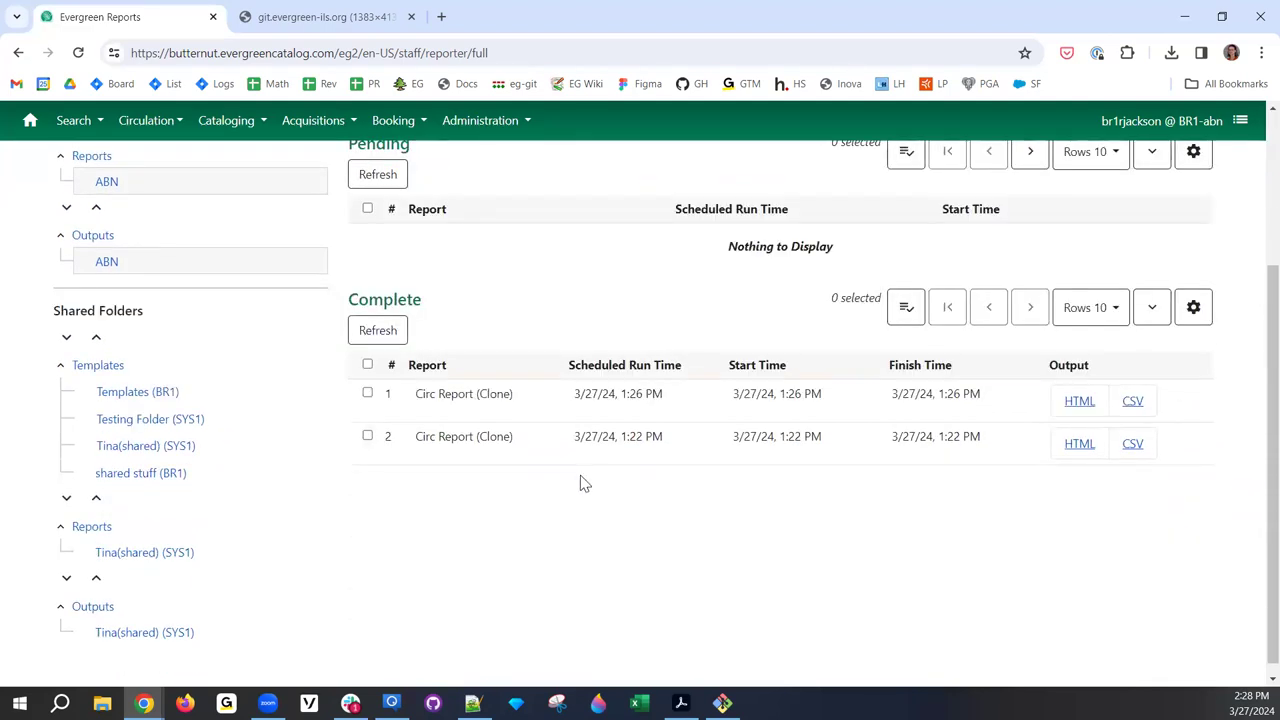
pyautogui.scroll(1, 580, 480)
pyautogui.scroll(1, 552, 510)
pyautogui.scroll(-1, 552, 510)
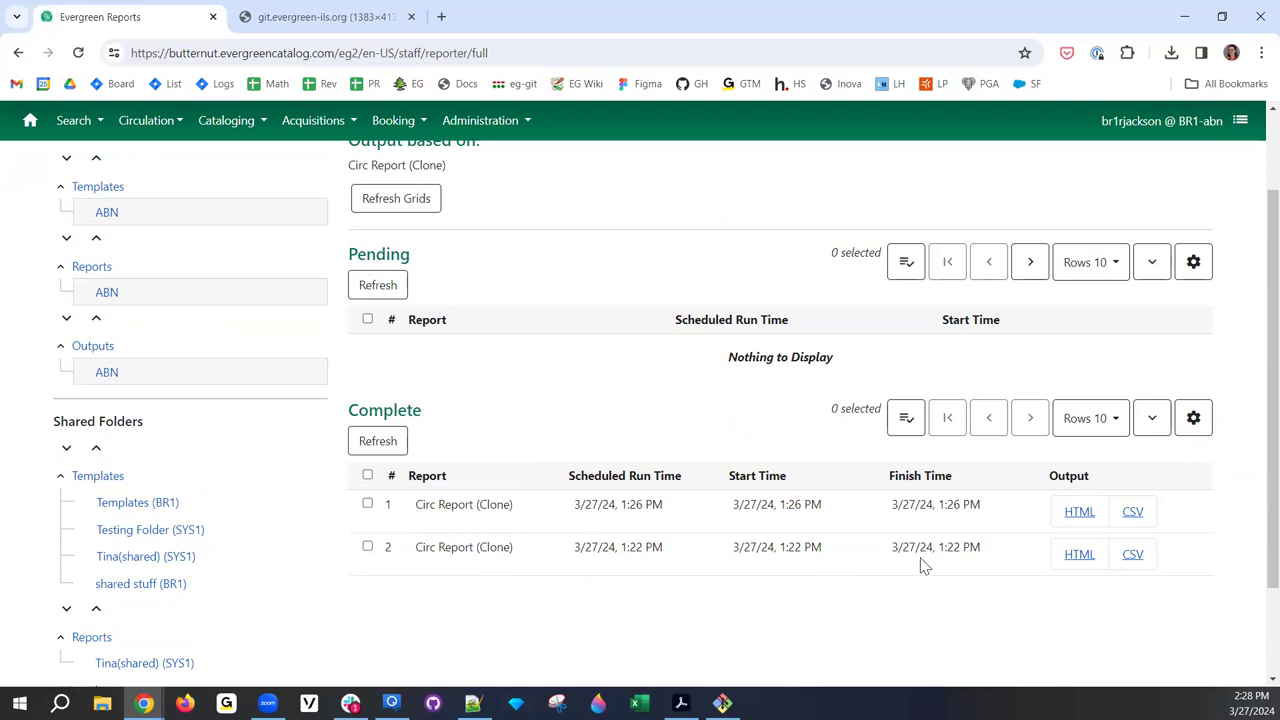
pyautogui.scroll(1, 528, 522)
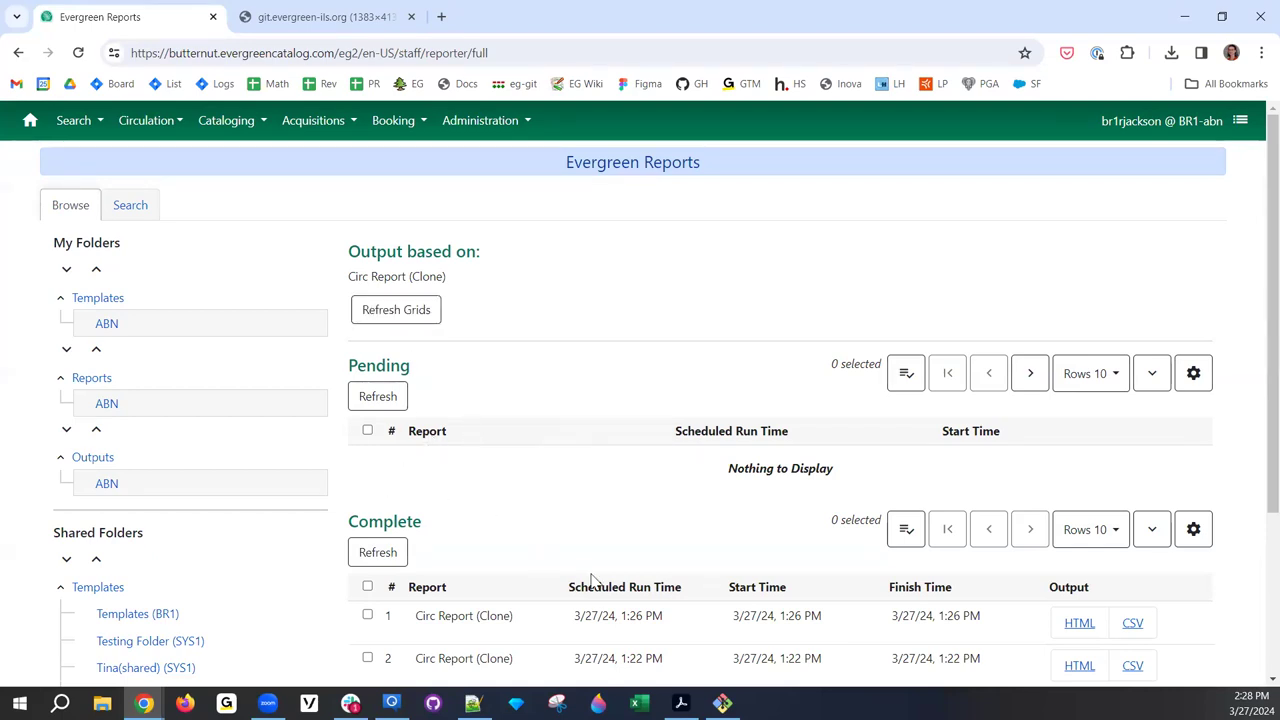
pyautogui.scroll(-1, 591, 580)
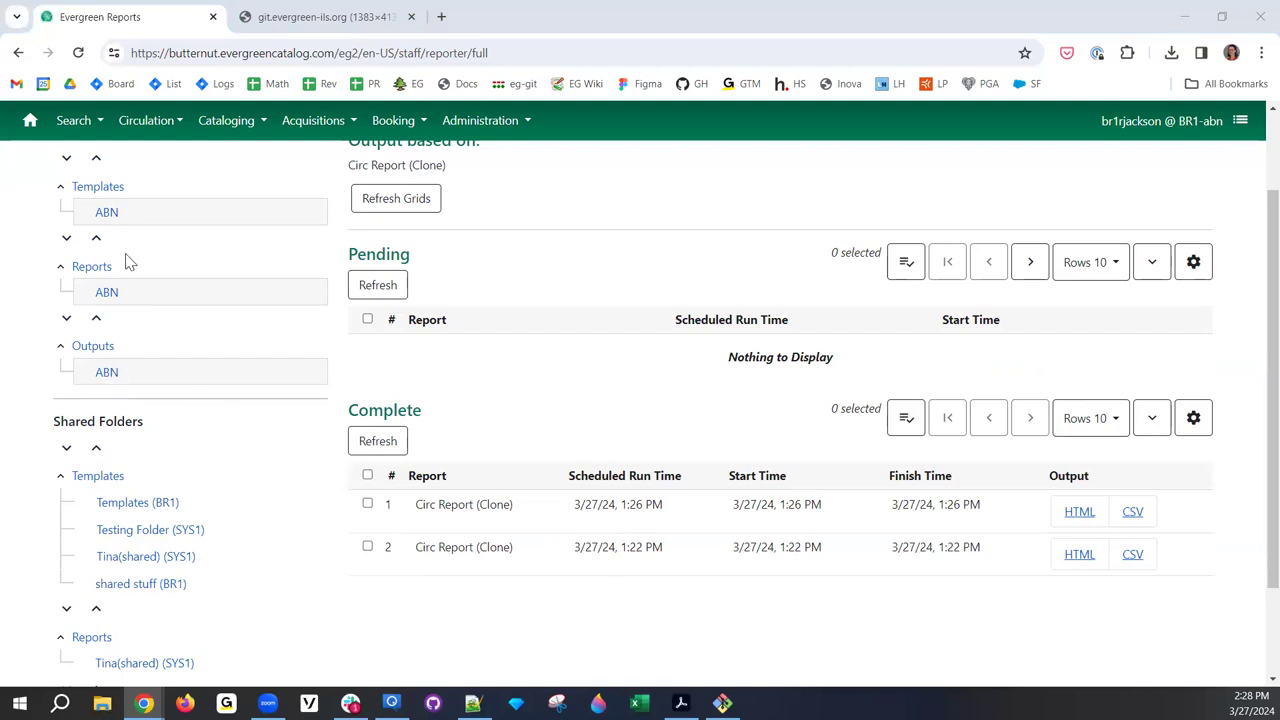
pyautogui.click(106, 294)
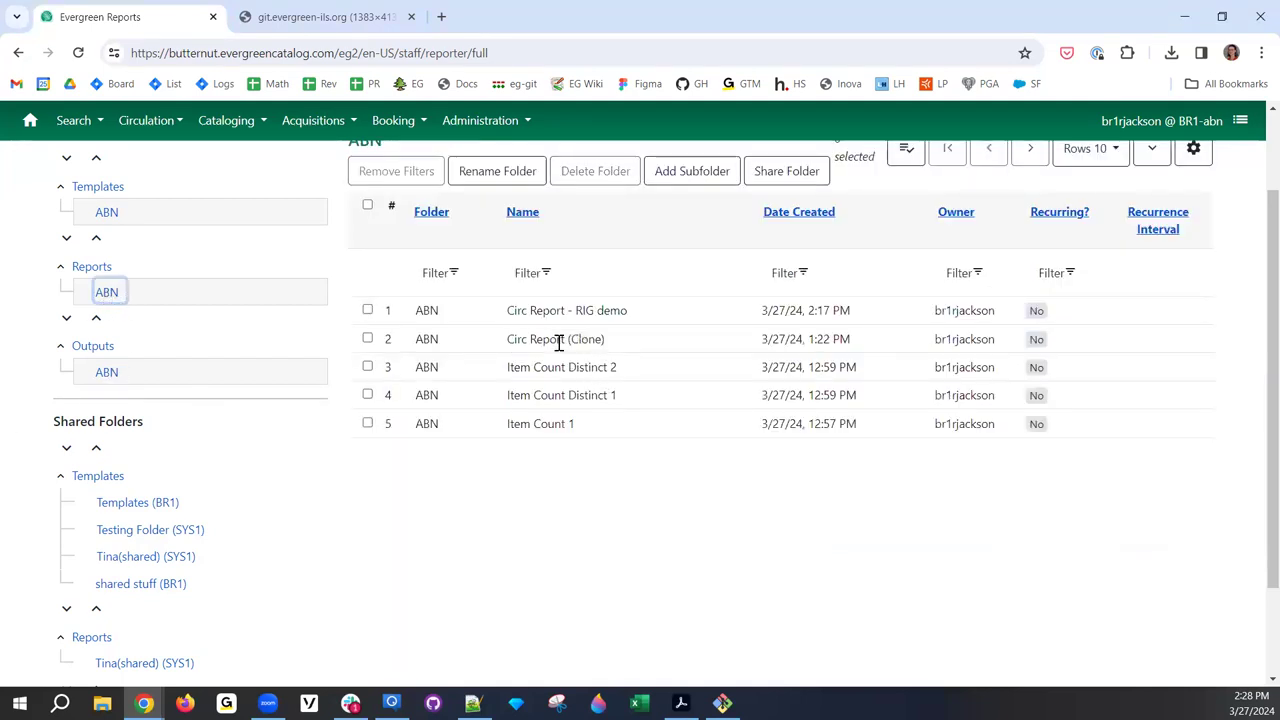
# - Review Circ Report - RIG demo's row actions, try Edit Report, then dismiss menus and deselect it
pyautogui.scroll(2, 540, 335)
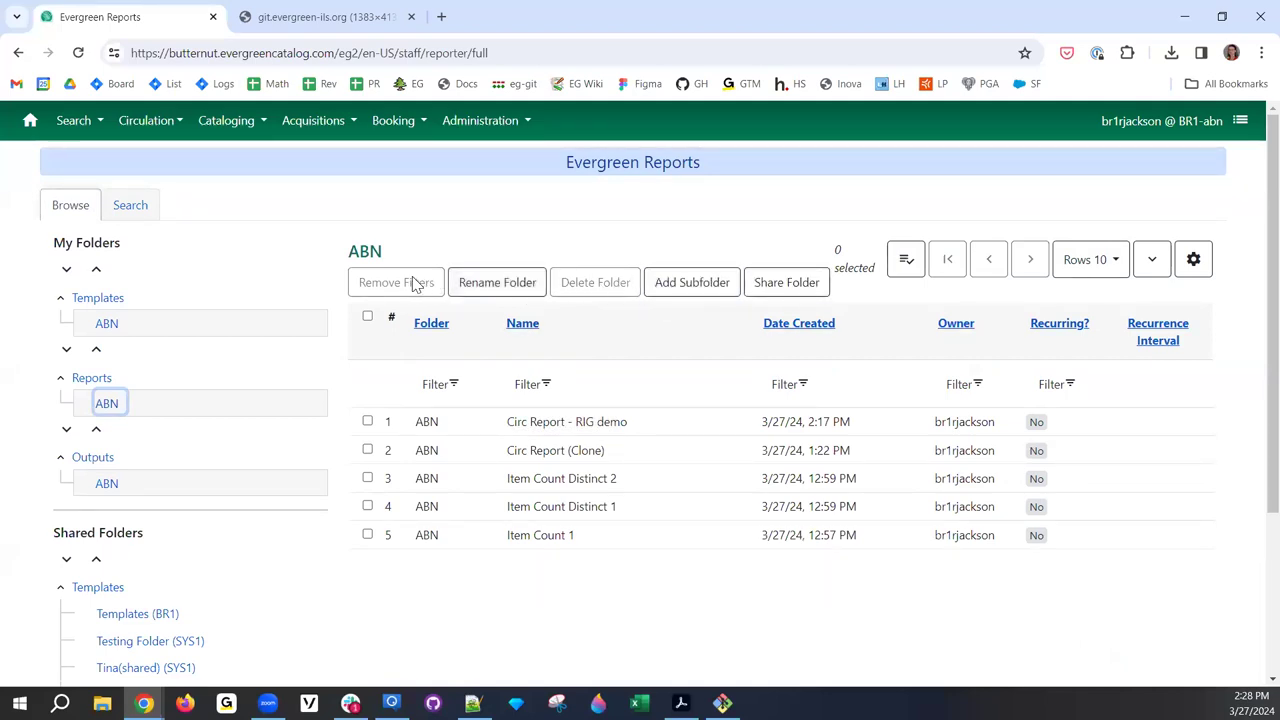
pyautogui.rightClick(574, 421)
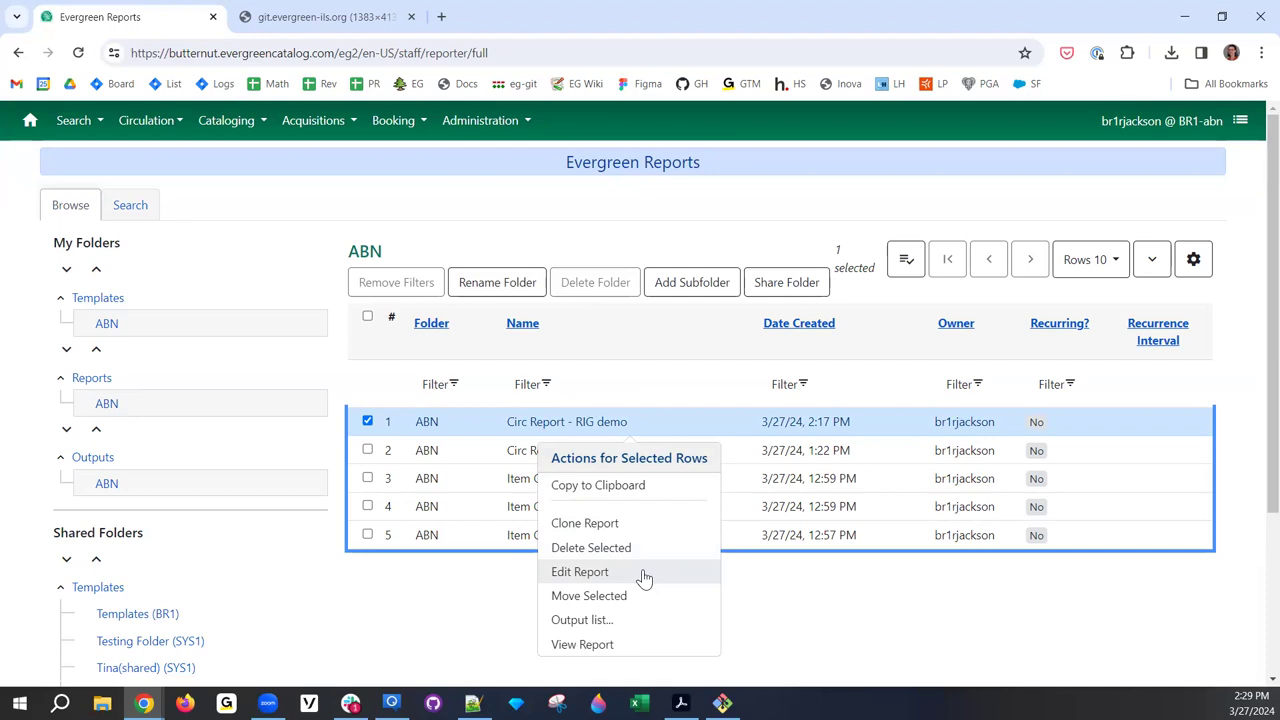
pyautogui.click(644, 578)
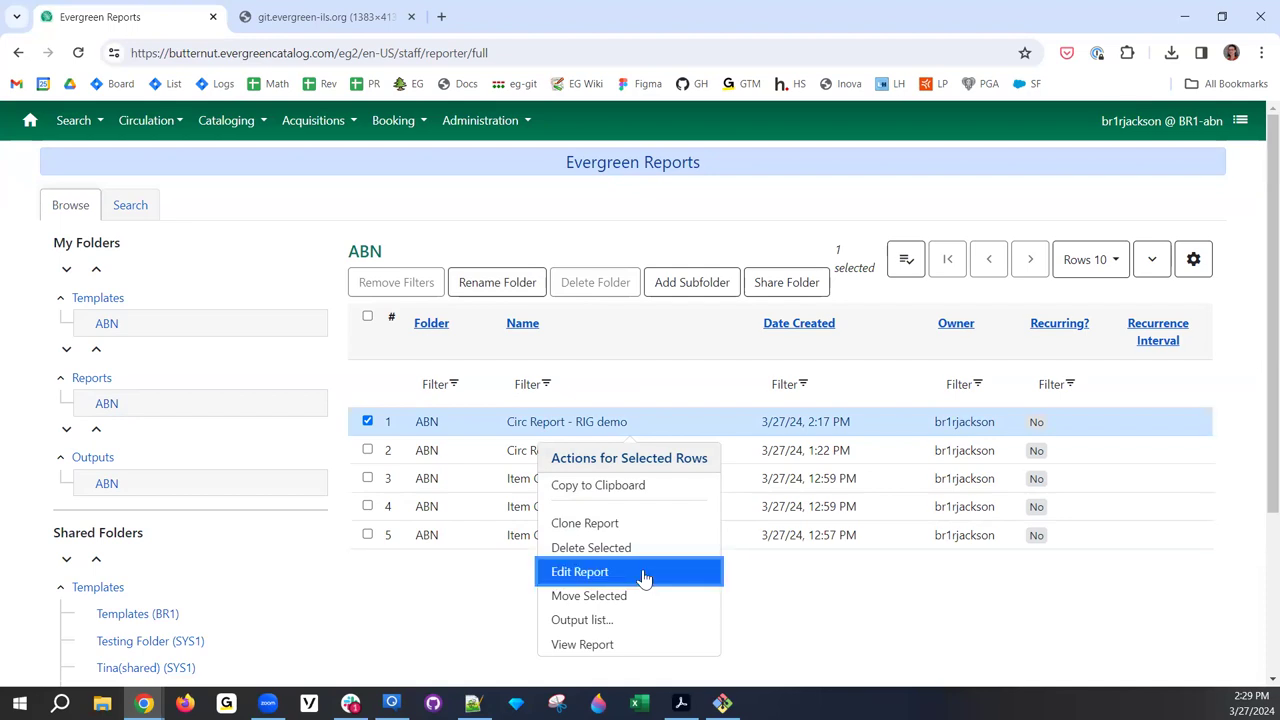
pyautogui.rightClick(664, 526)
pyautogui.click(820, 586)
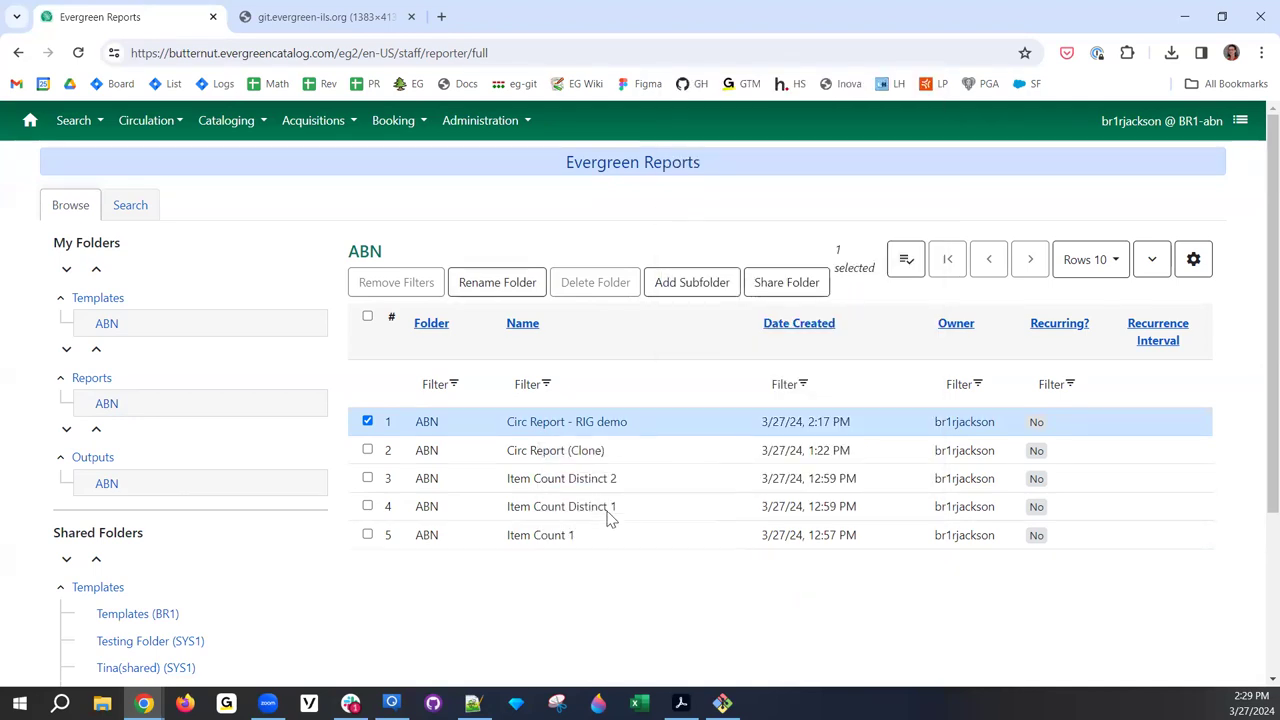
pyautogui.rightClick(545, 425)
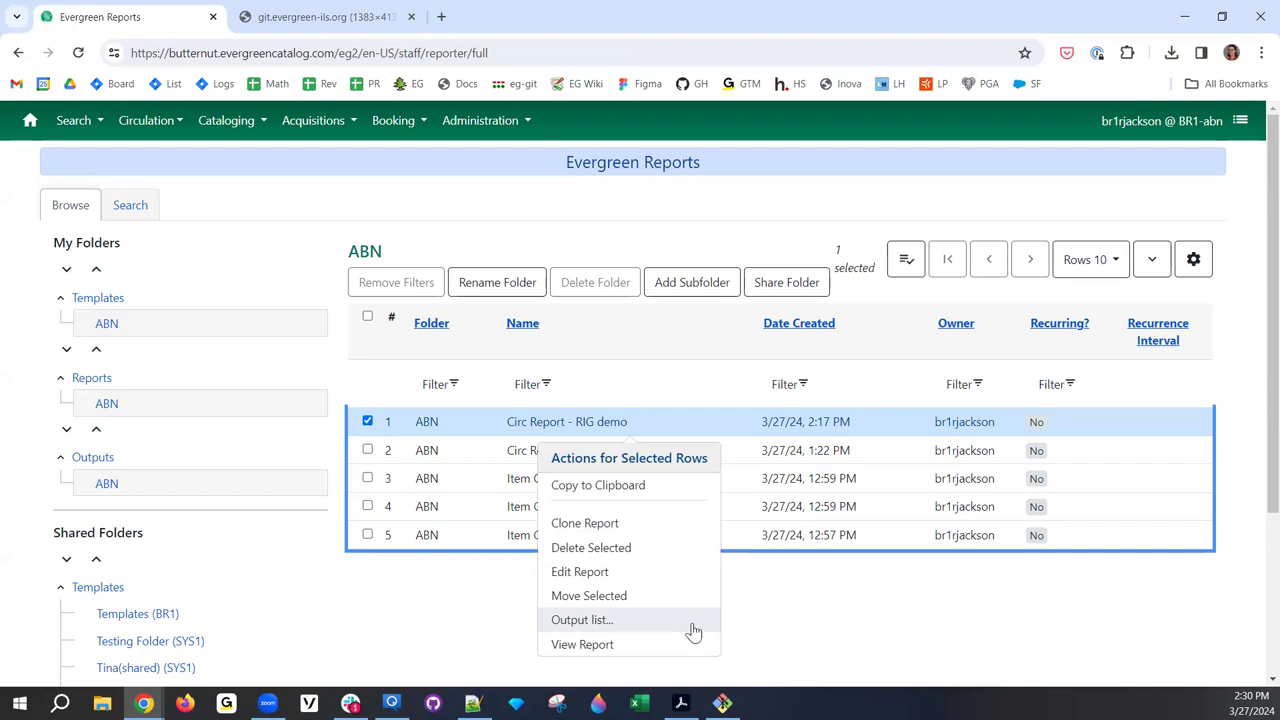
pyautogui.click(429, 631)
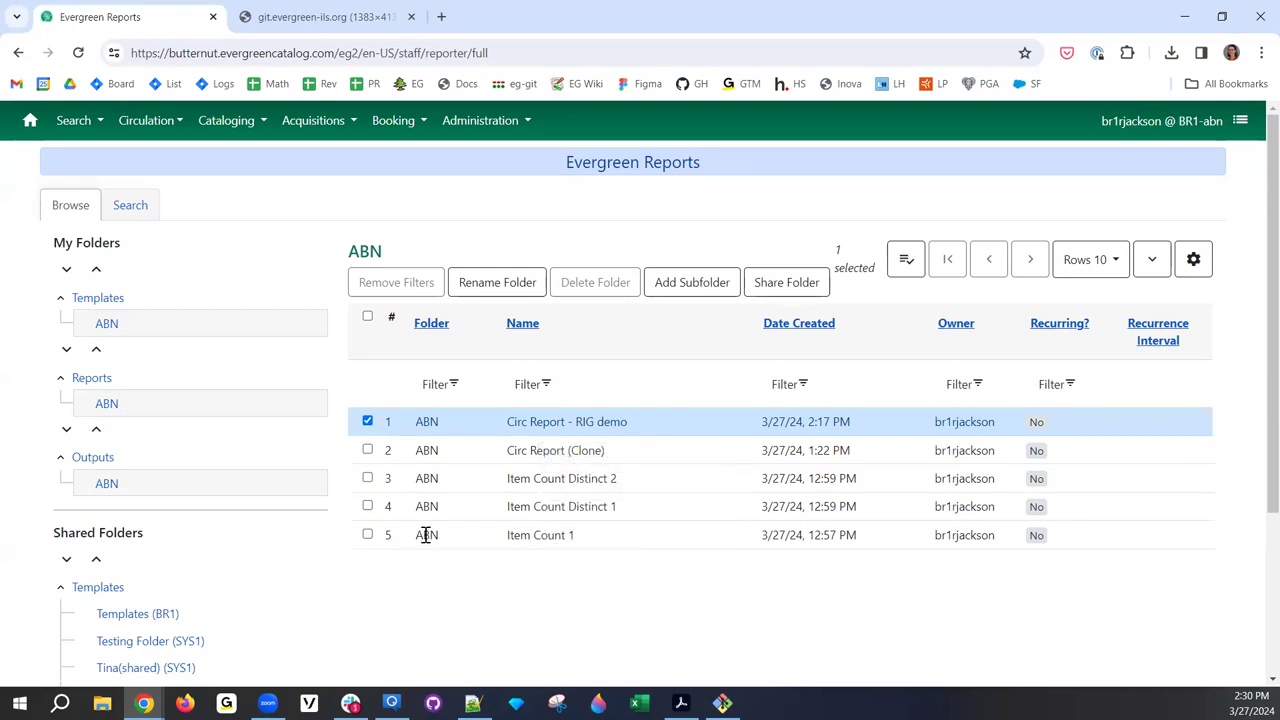
pyautogui.click(367, 421)
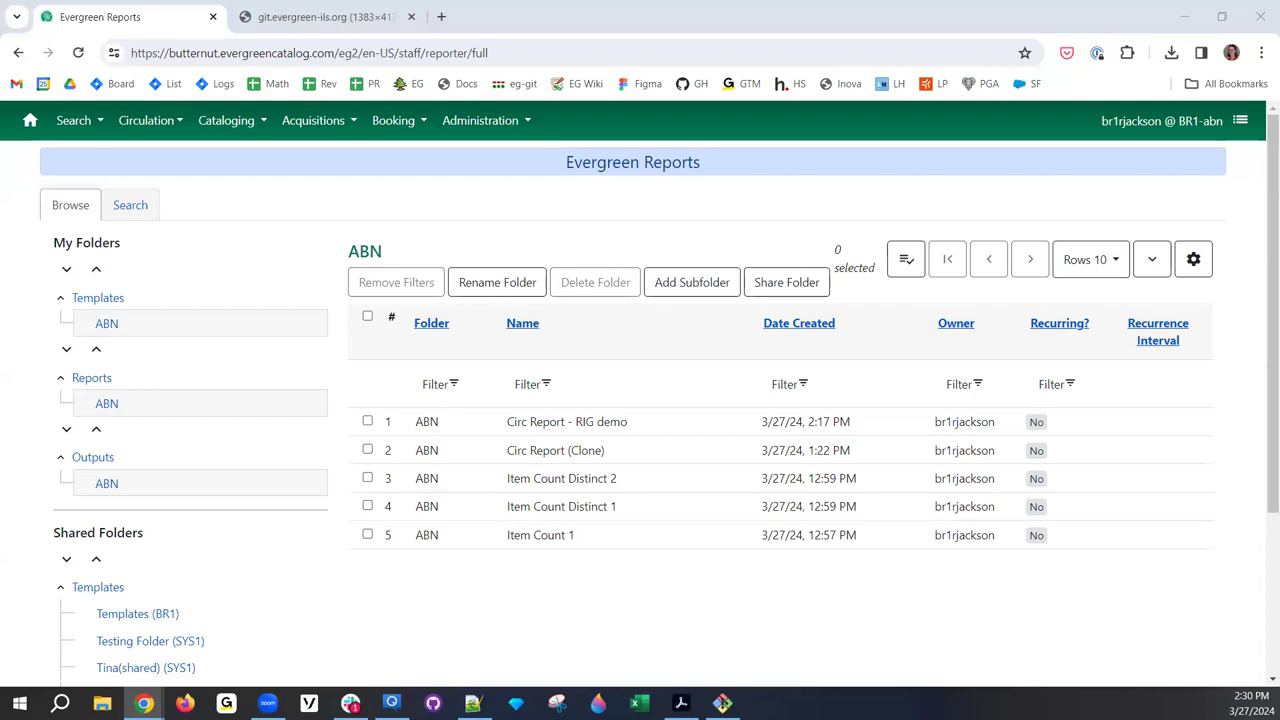
# - Show the ABN templates: Circ Report (Clone), Item Count Distinct and Item Count
pyautogui.click(107, 326)
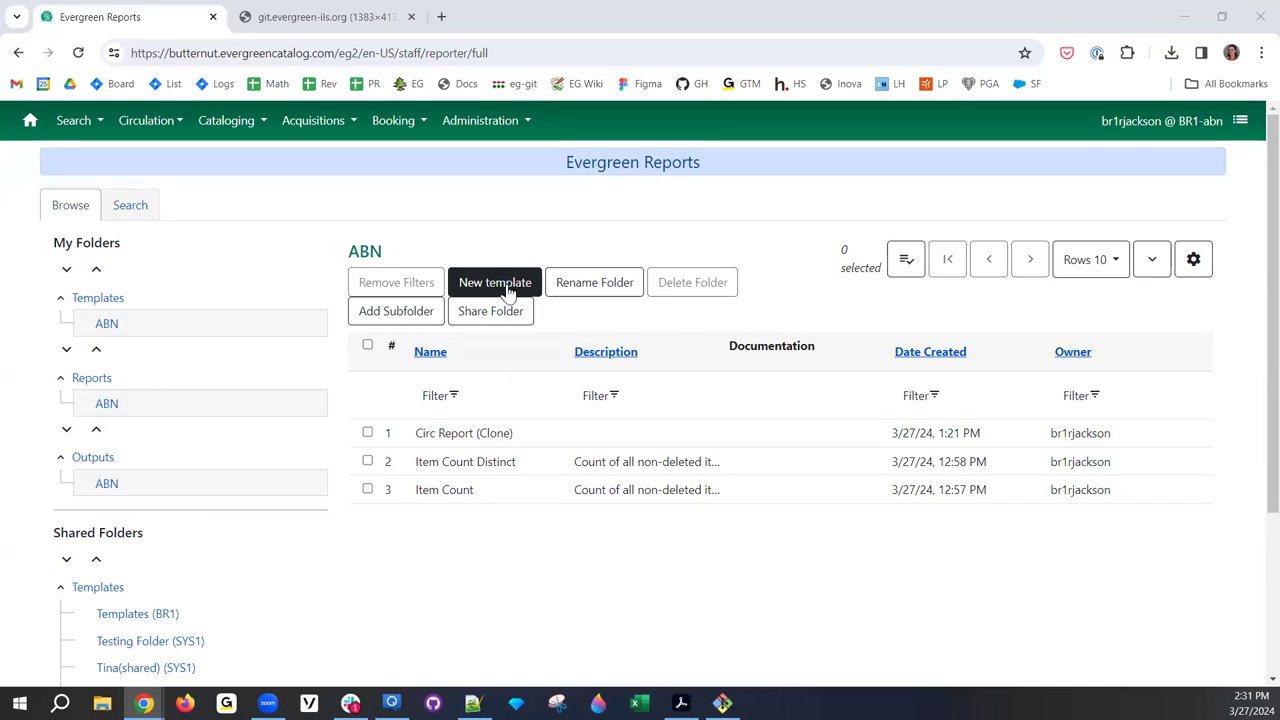
# - Create a new ABN template named 'User Count' with description 'All nondeleted users'
pyautogui.click(507, 291)
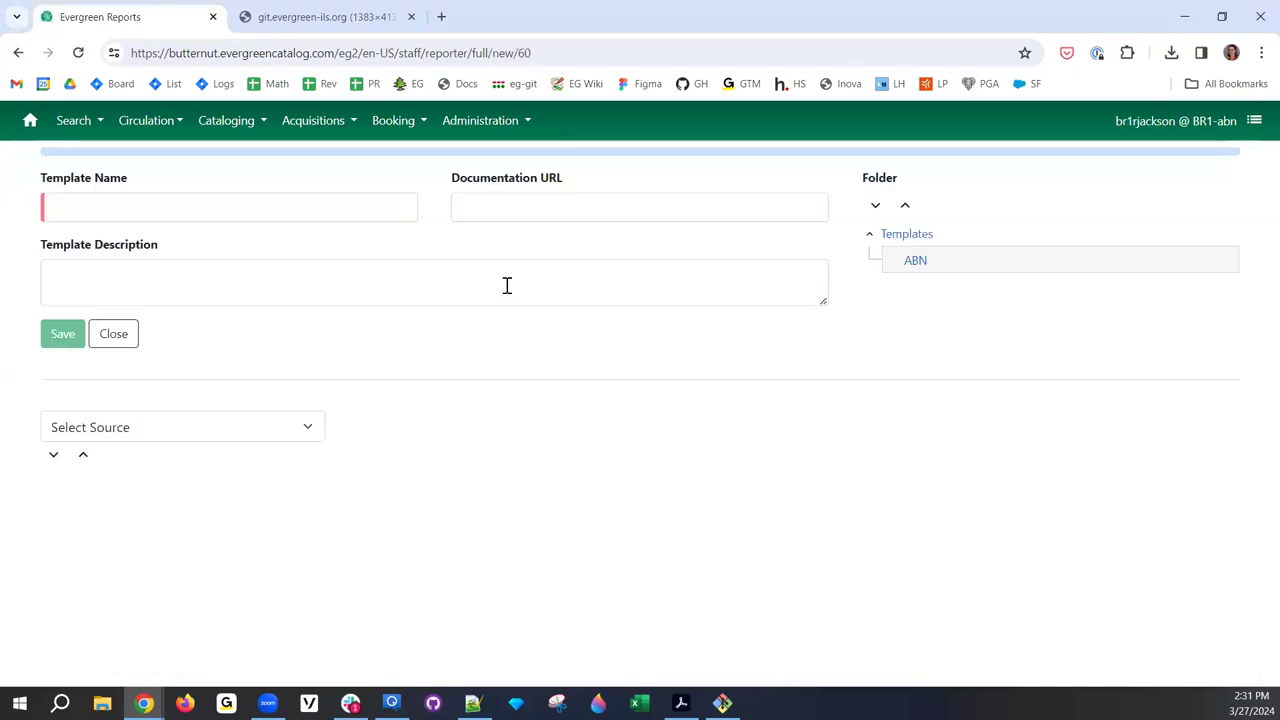
pyautogui.click(199, 238)
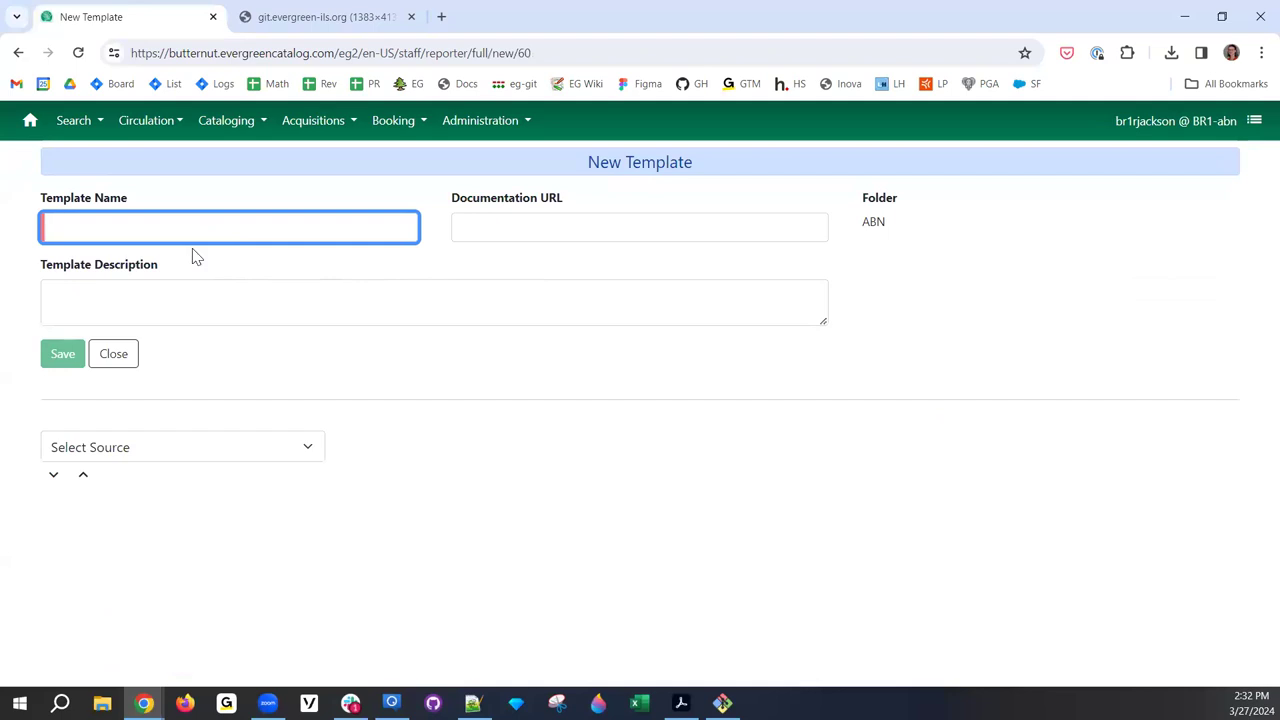
pyautogui.write('User Count')
pyautogui.click(186, 295)
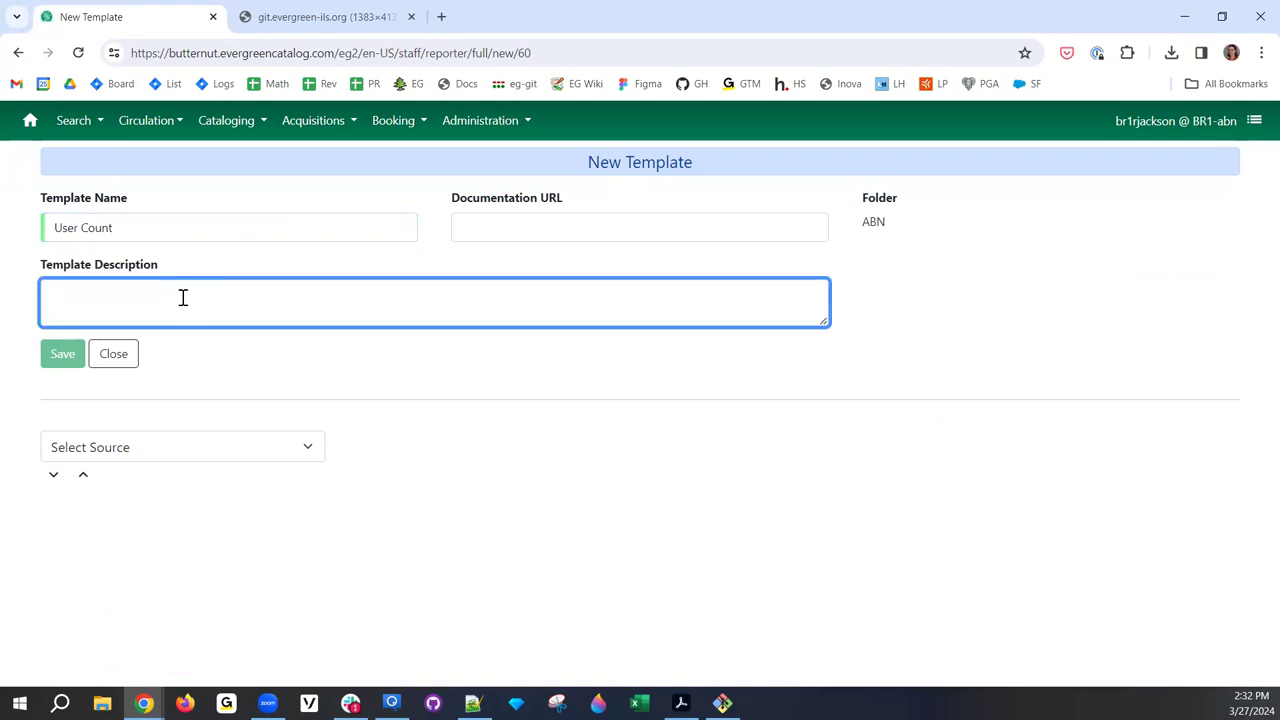
pyautogui.write('li')
pyautogui.write('All')
pyautogui.write(' nondeleted ')
pyautogui.write('users')
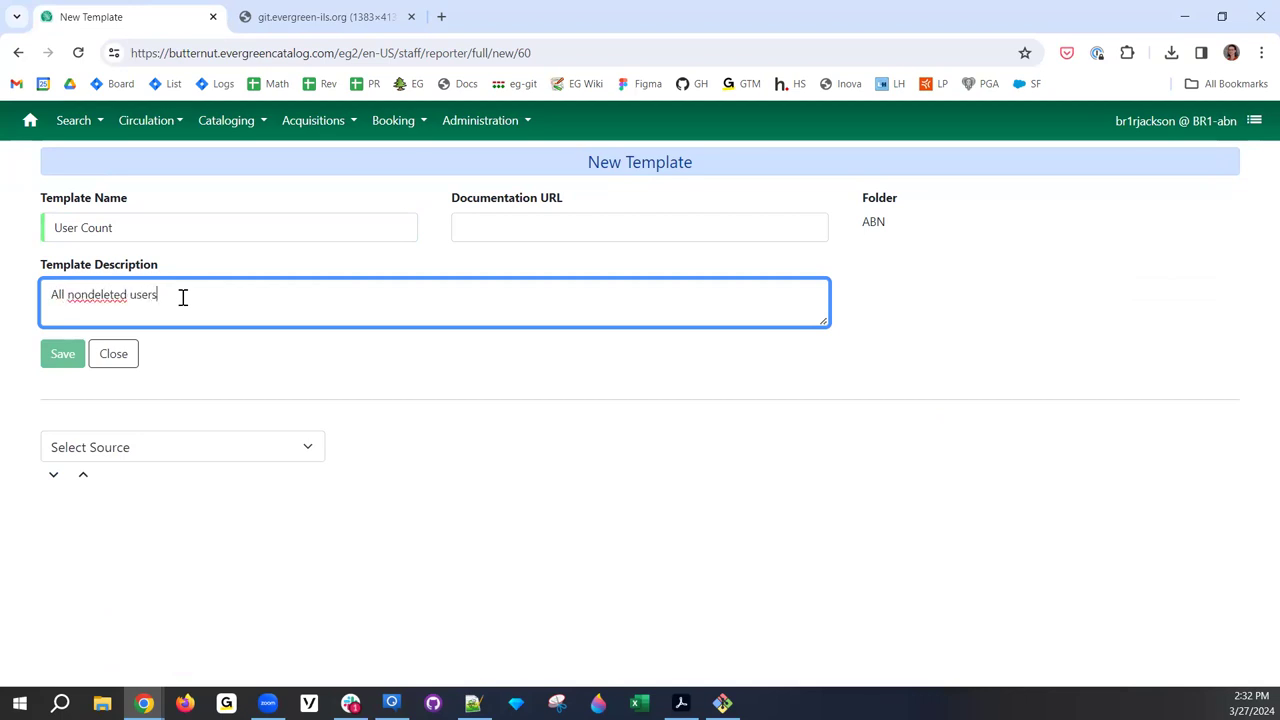
# - Choose ILS User from Core sources as the data source and browse its fields
pyautogui.click(172, 458)
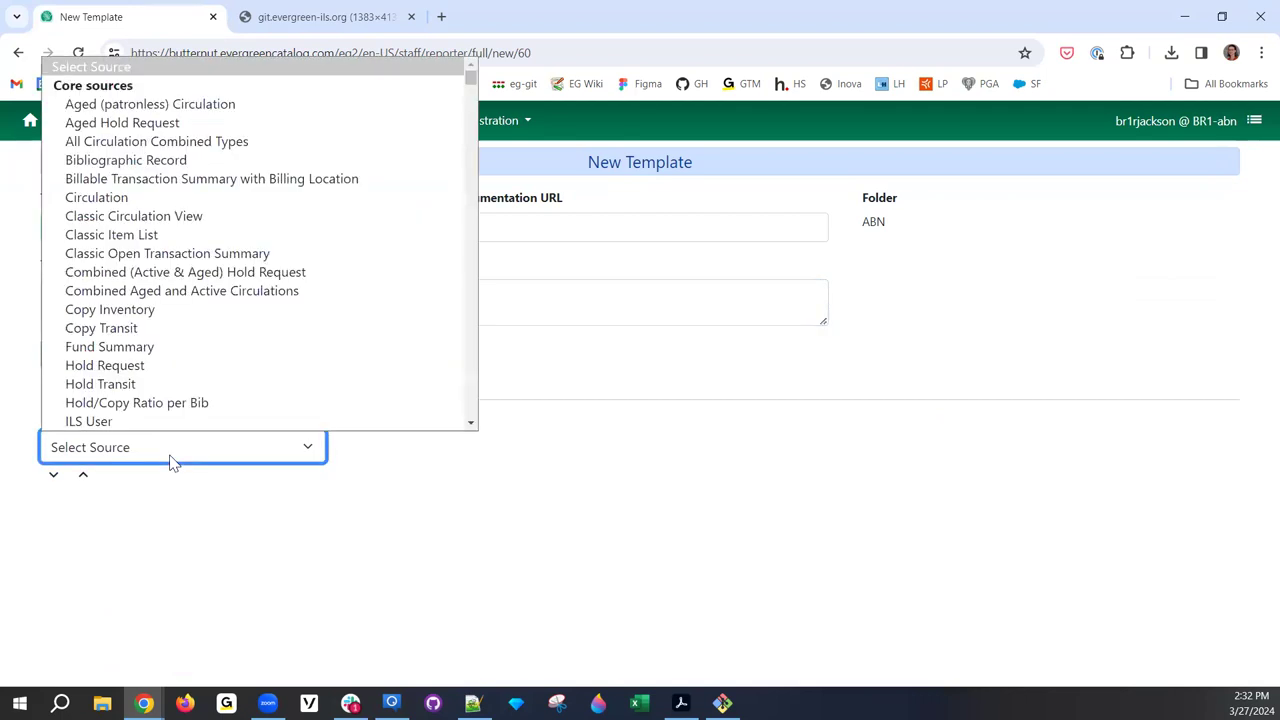
pyautogui.scroll(-2, 148, 388)
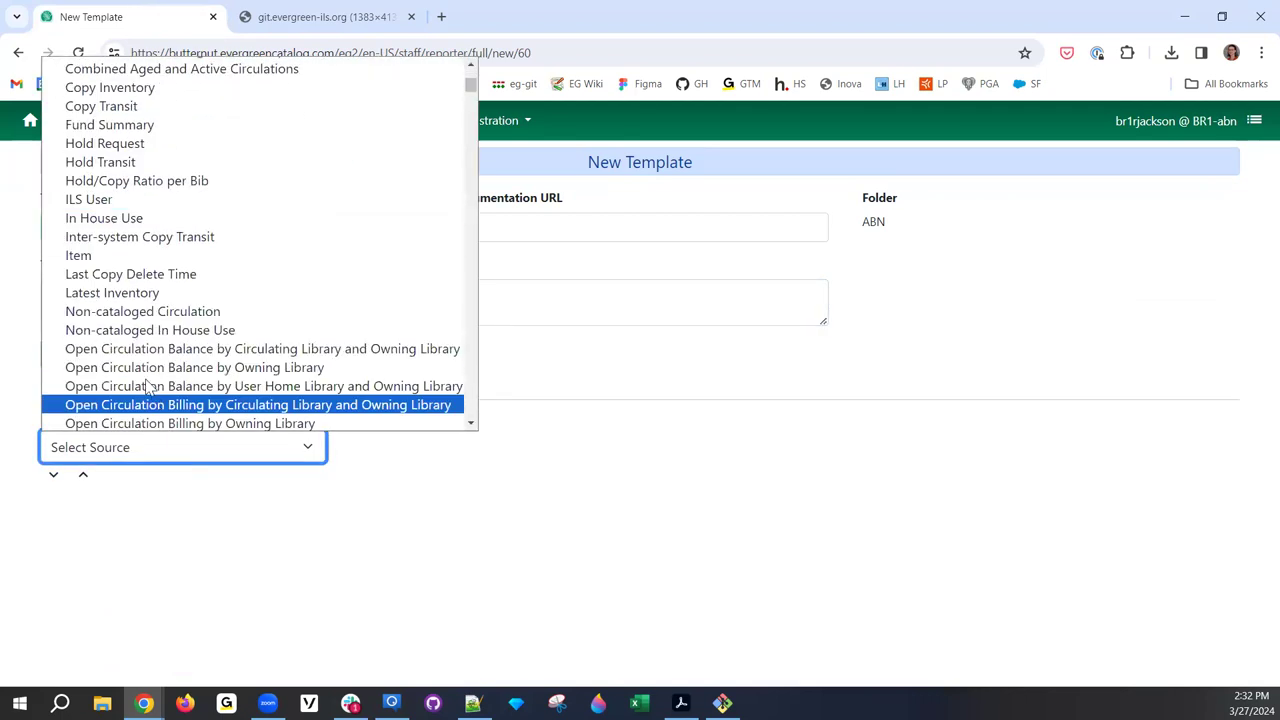
pyautogui.click(119, 204)
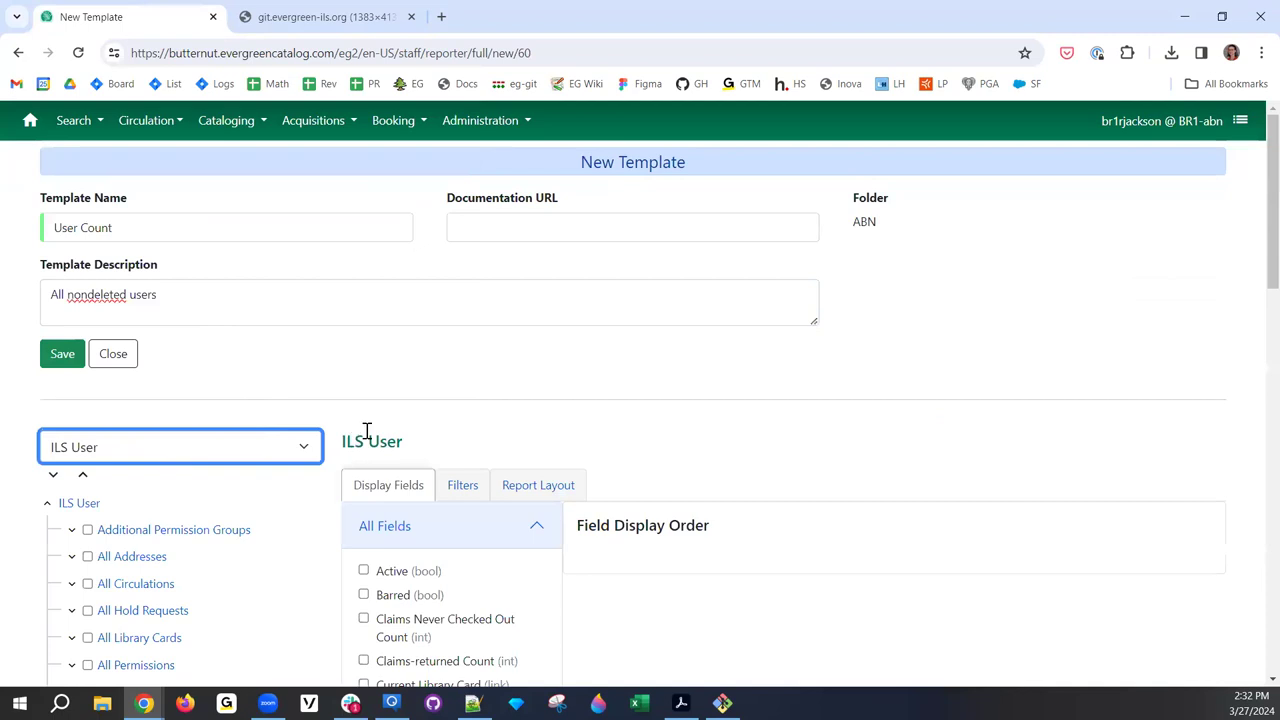
pyautogui.scroll(-1, 369, 363)
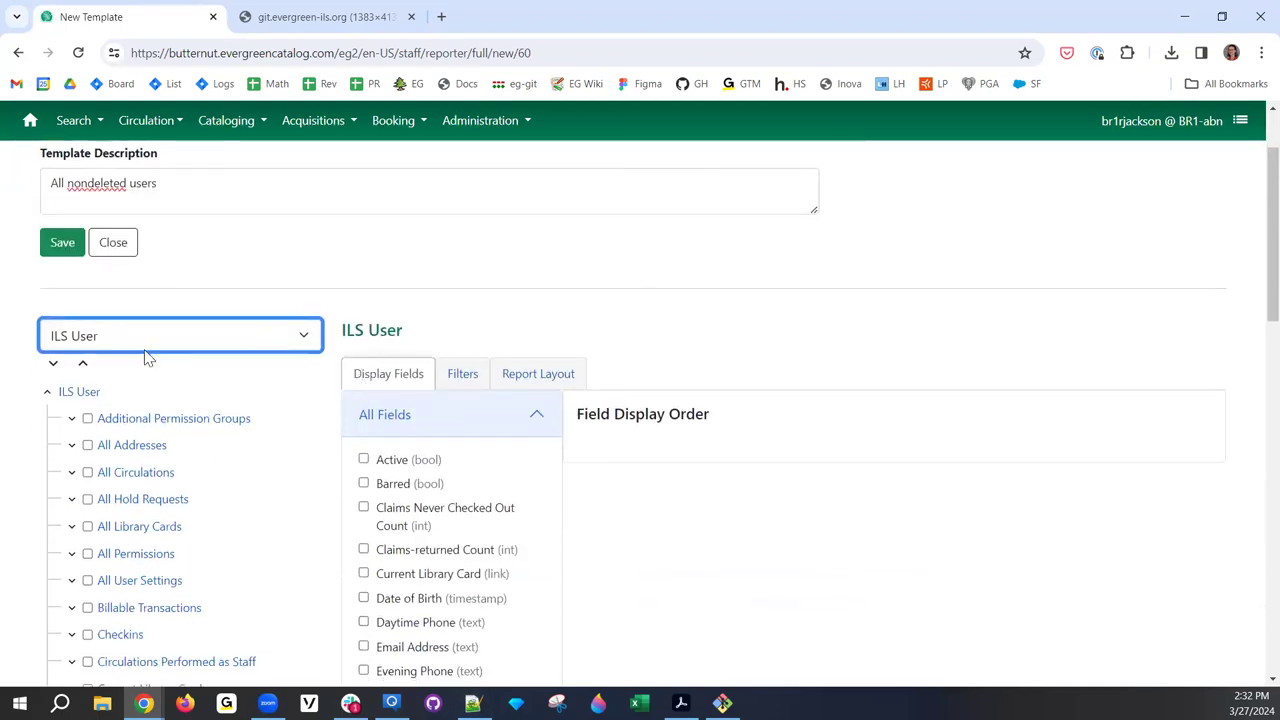
pyautogui.scroll(-1, 244, 422)
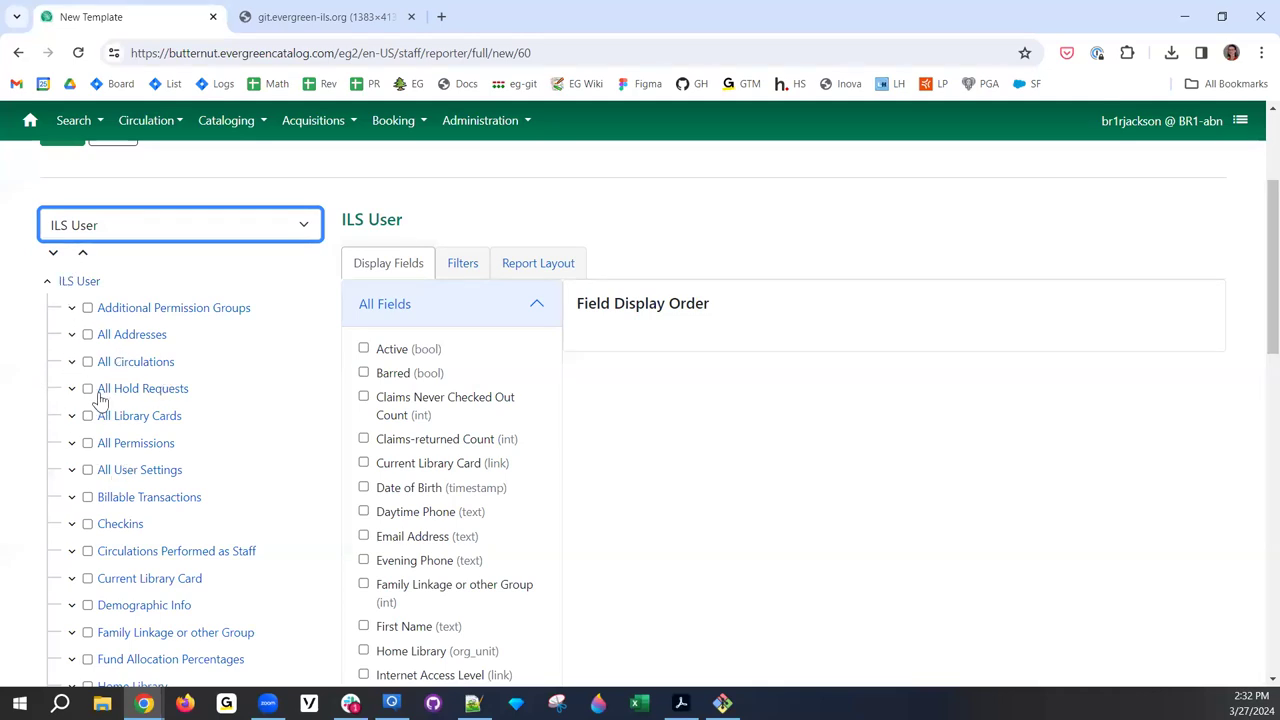
# - Expand and collapse the Additional Permission Groups link and its nested usr nodes
pyautogui.scroll(-3, 100, 400)
pyautogui.scroll(4, 100, 400)
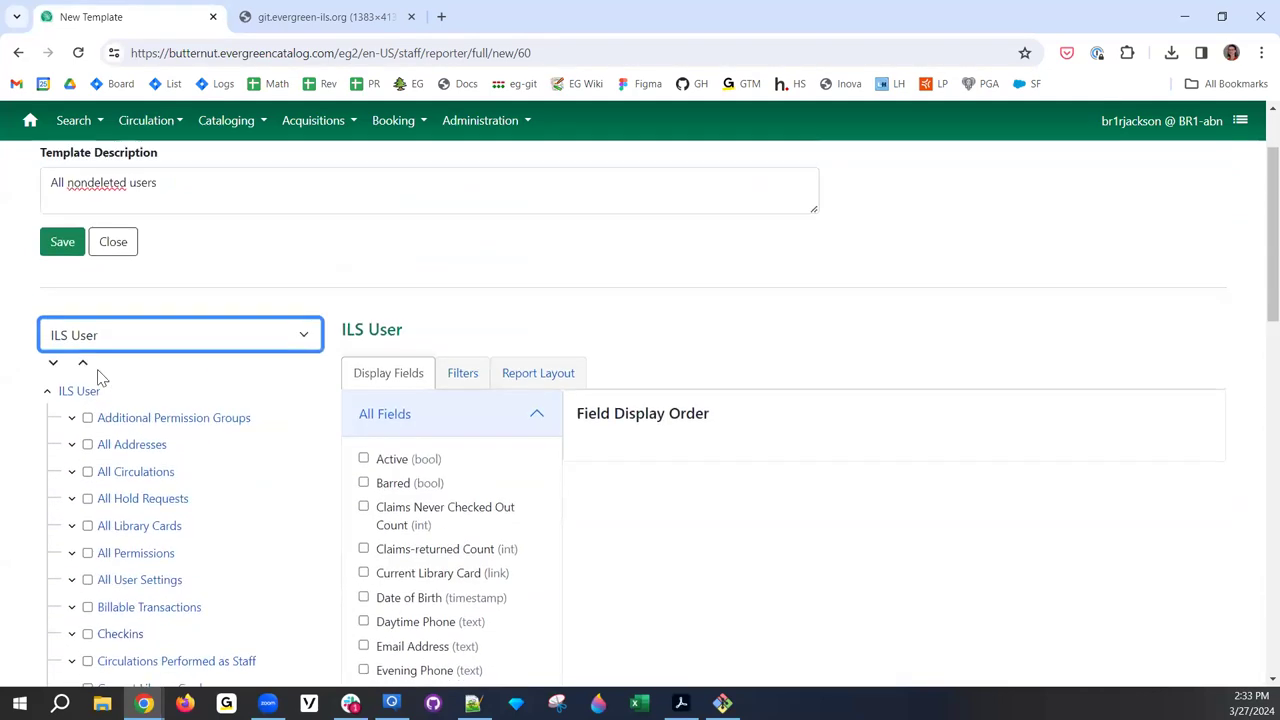
pyautogui.click(71, 418)
pyautogui.click(96, 473)
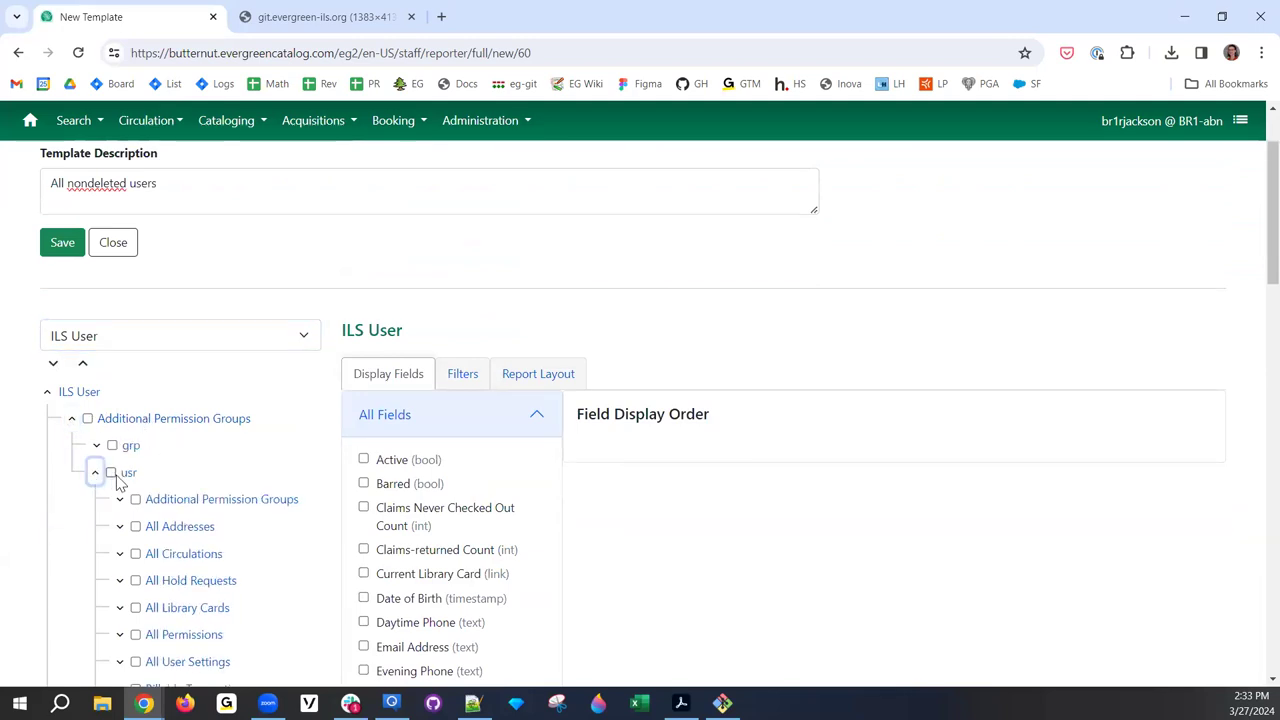
pyautogui.scroll(-1, 117, 478)
pyautogui.click(119, 389)
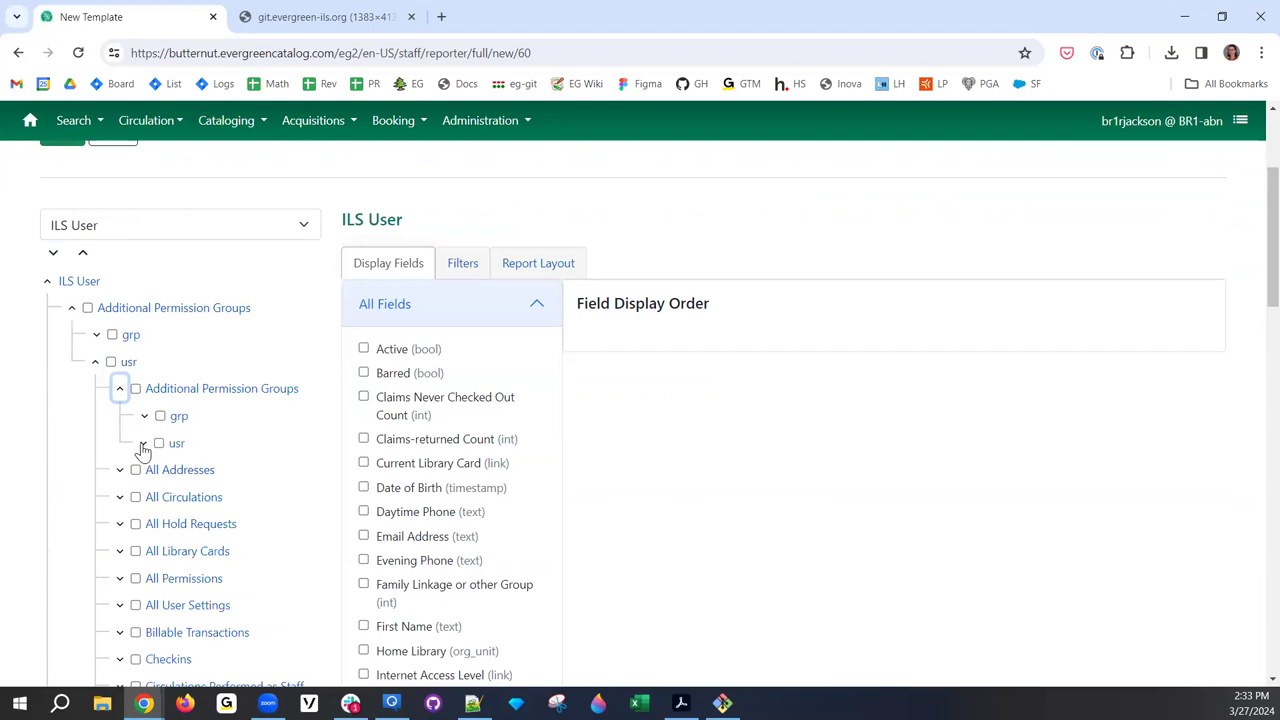
pyautogui.click(143, 443)
pyautogui.click(119, 390)
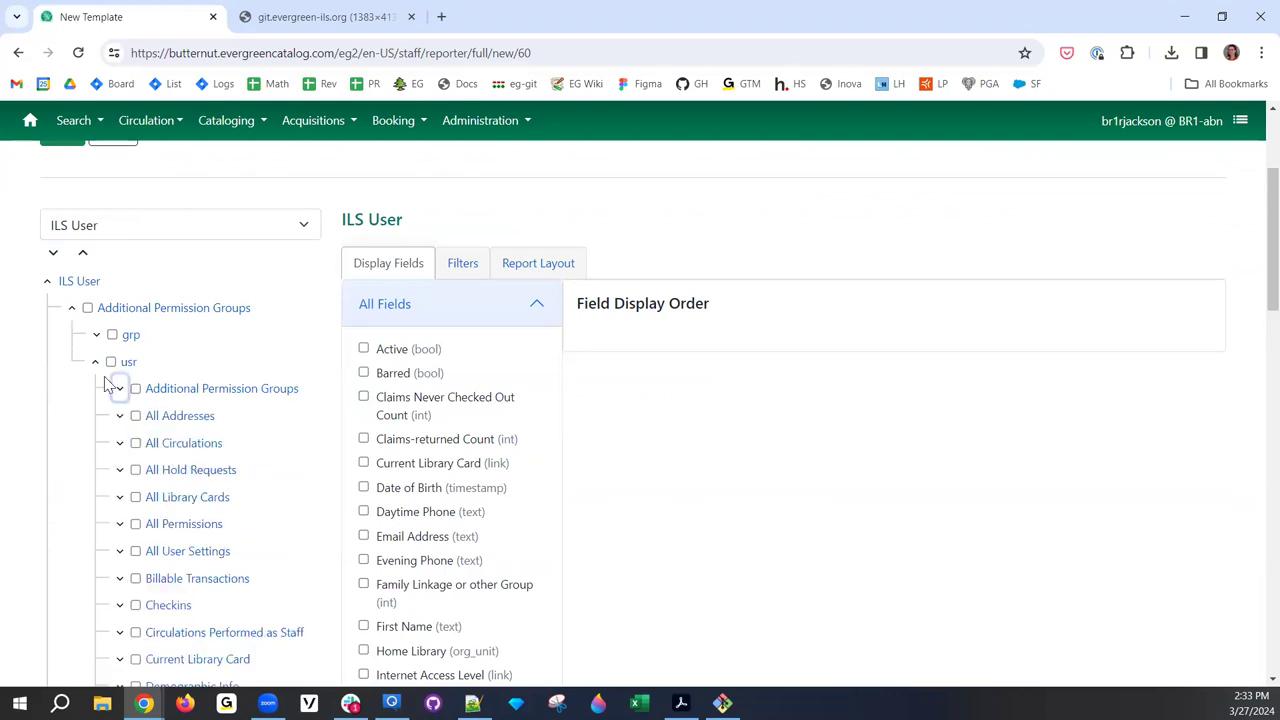
pyautogui.click(95, 362)
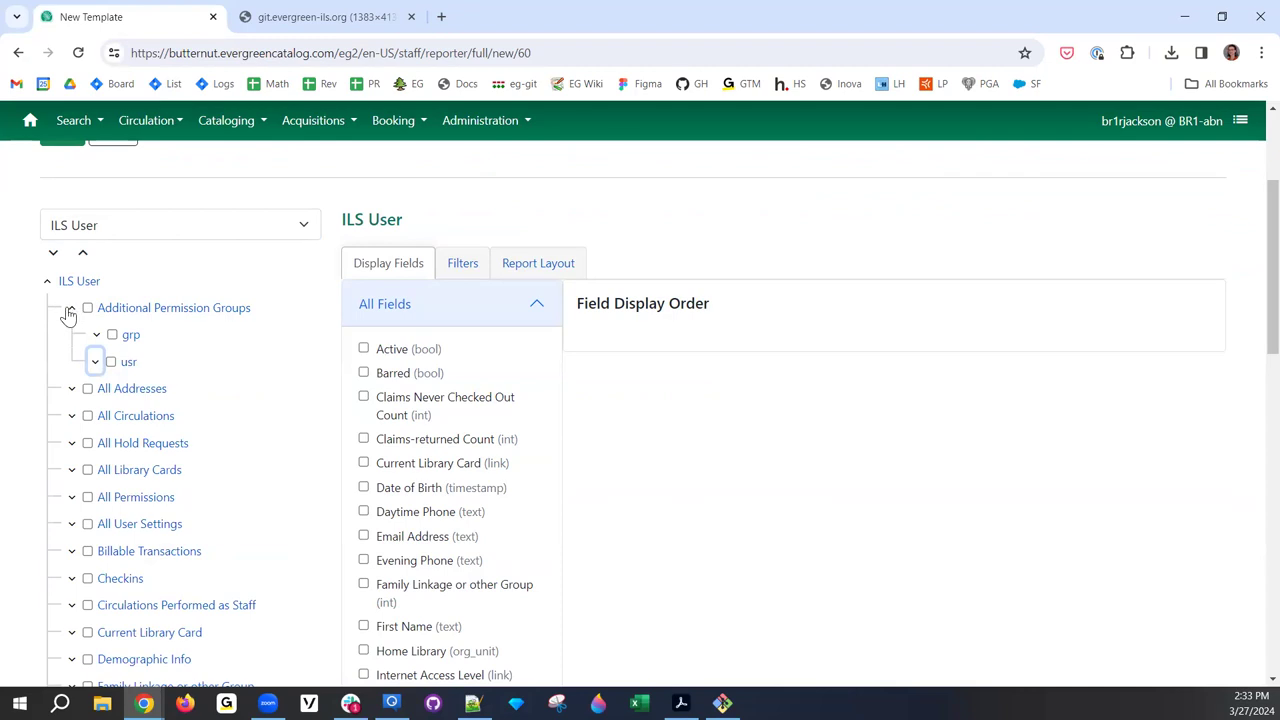
pyautogui.click(72, 310)
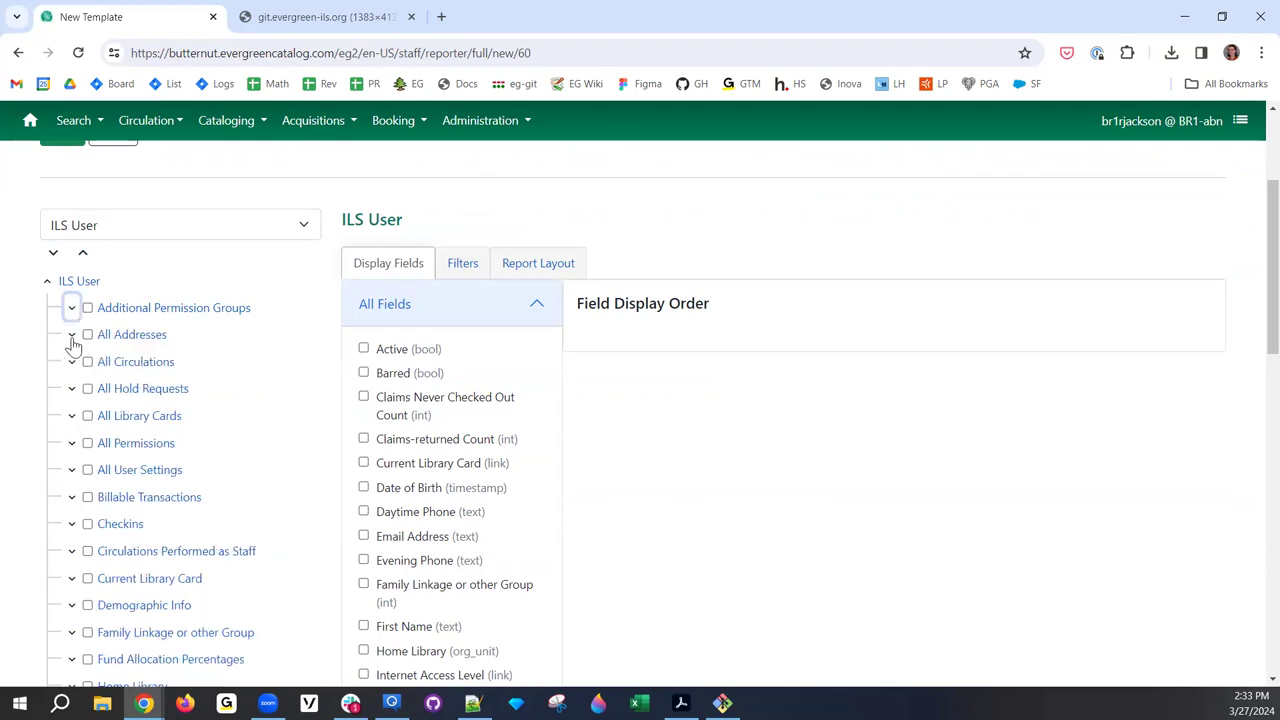
# - Expand and collapse the All Addresses link in the source tree
pyautogui.click(72, 335)
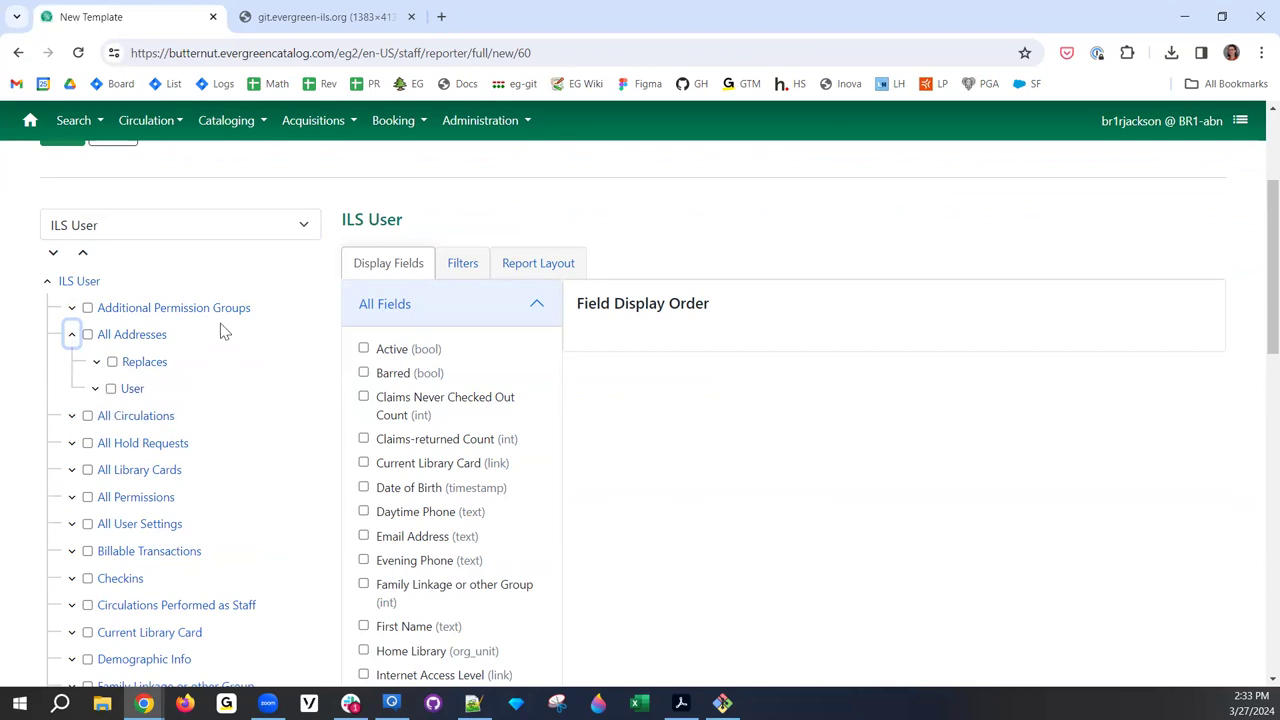
pyautogui.click(72, 338)
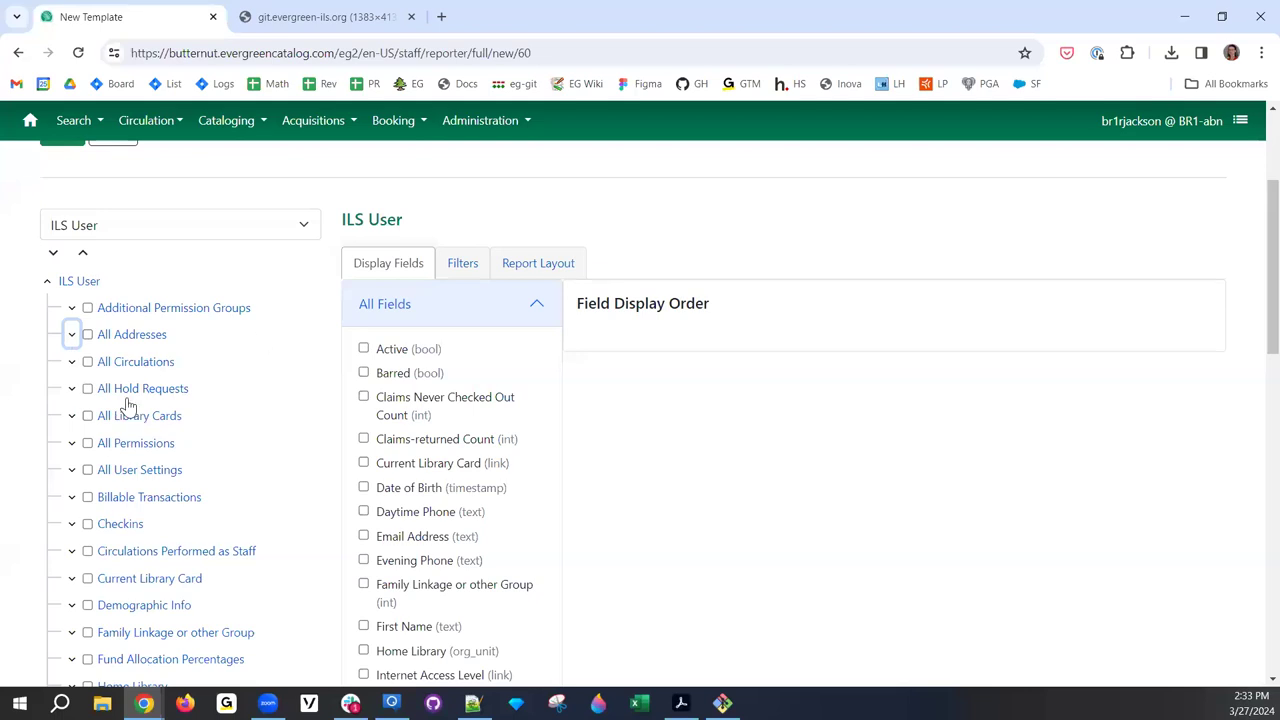
pyautogui.scroll(-4, 477, 490)
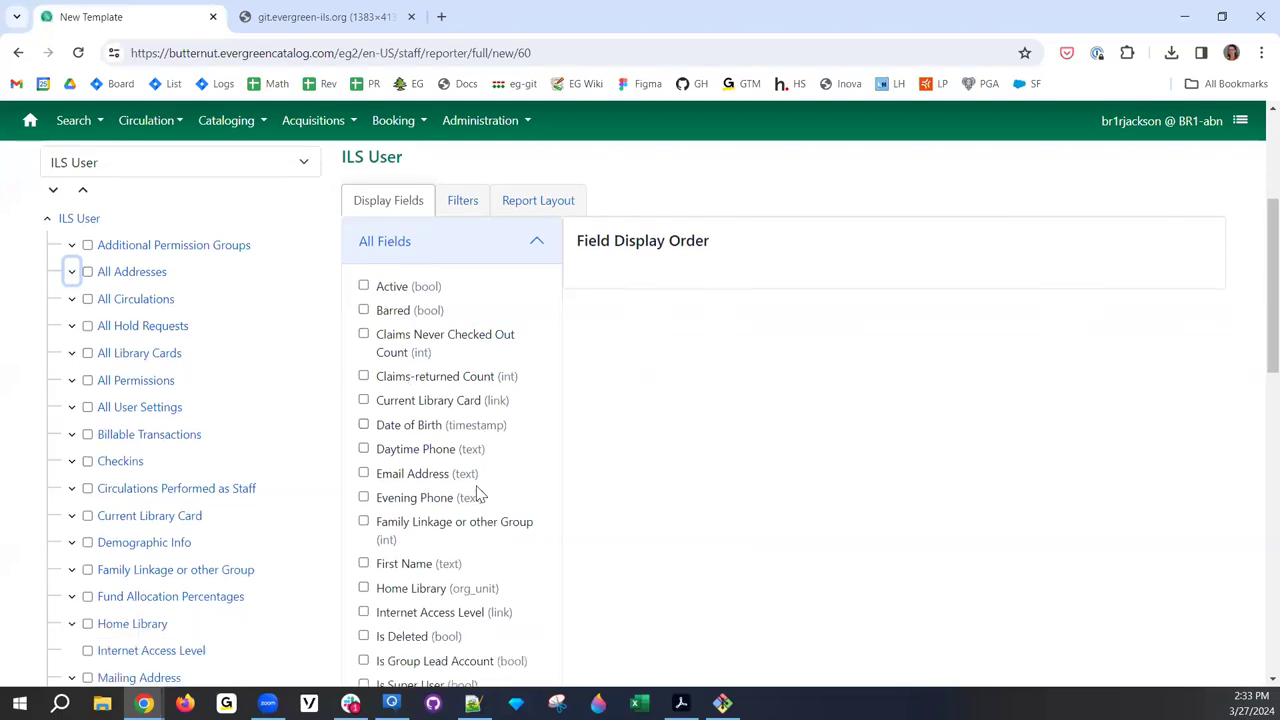
pyautogui.scroll(-7, 477, 490)
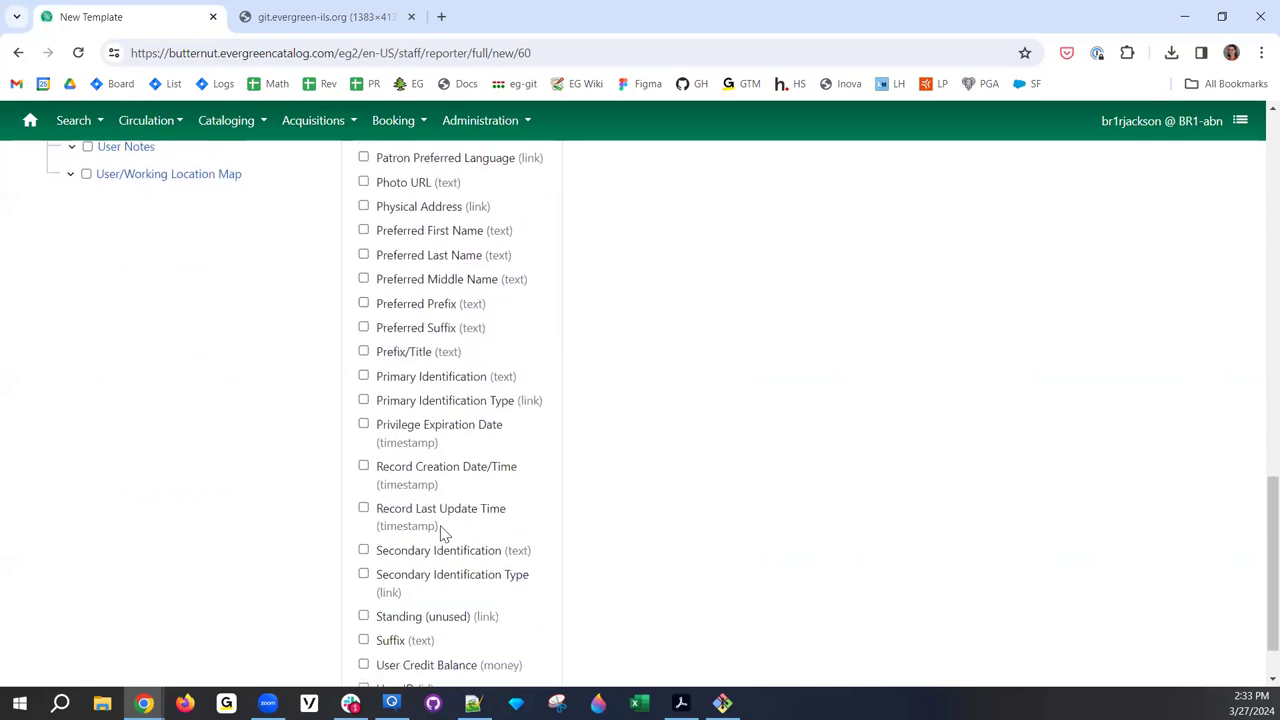
# - Add User ID as a display field and rename it User Count
pyautogui.click(363, 615)
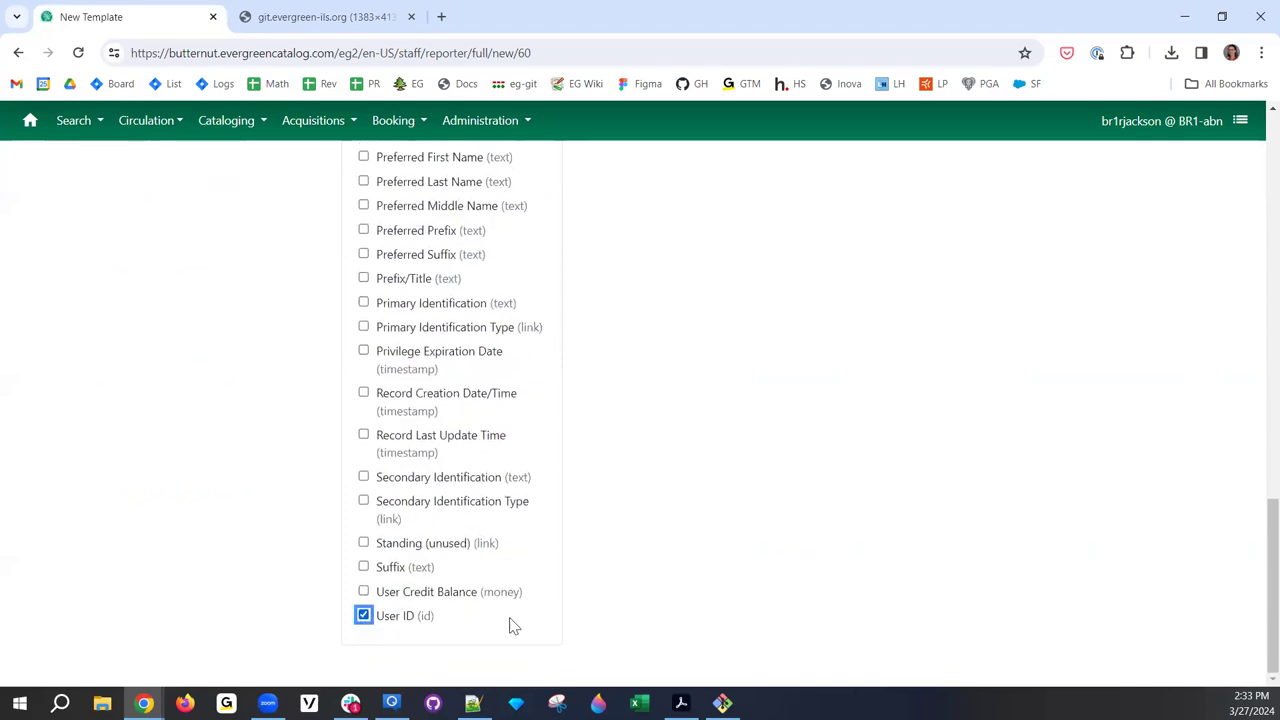
pyautogui.scroll(10, 560, 540)
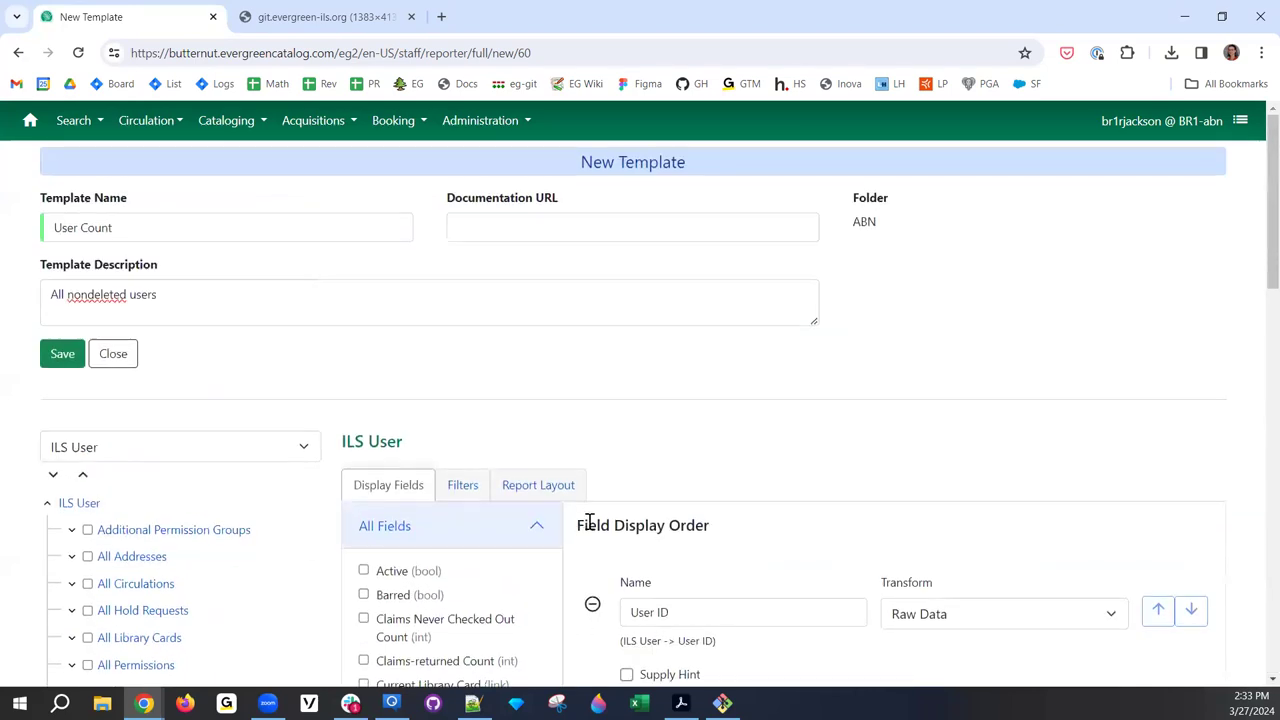
pyautogui.scroll(-1, 1194, 191)
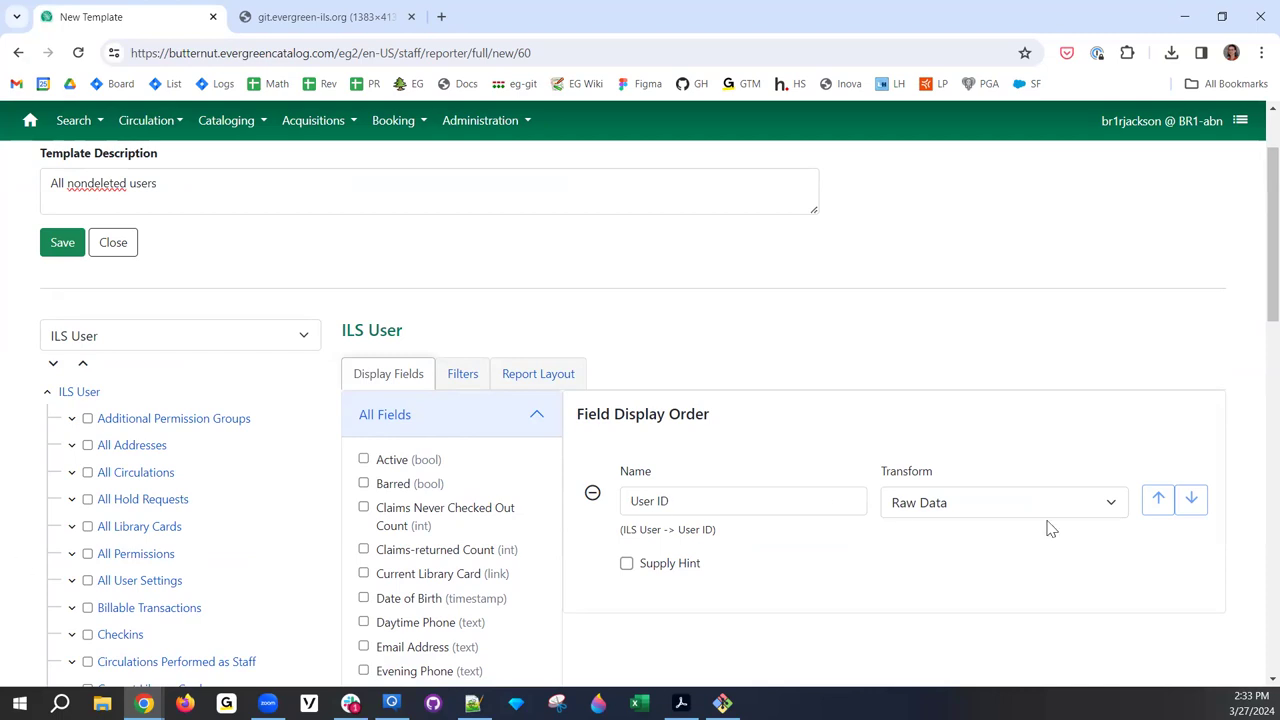
pyautogui.click(694, 509)
pyautogui.hotkey('ctrl', 'a')
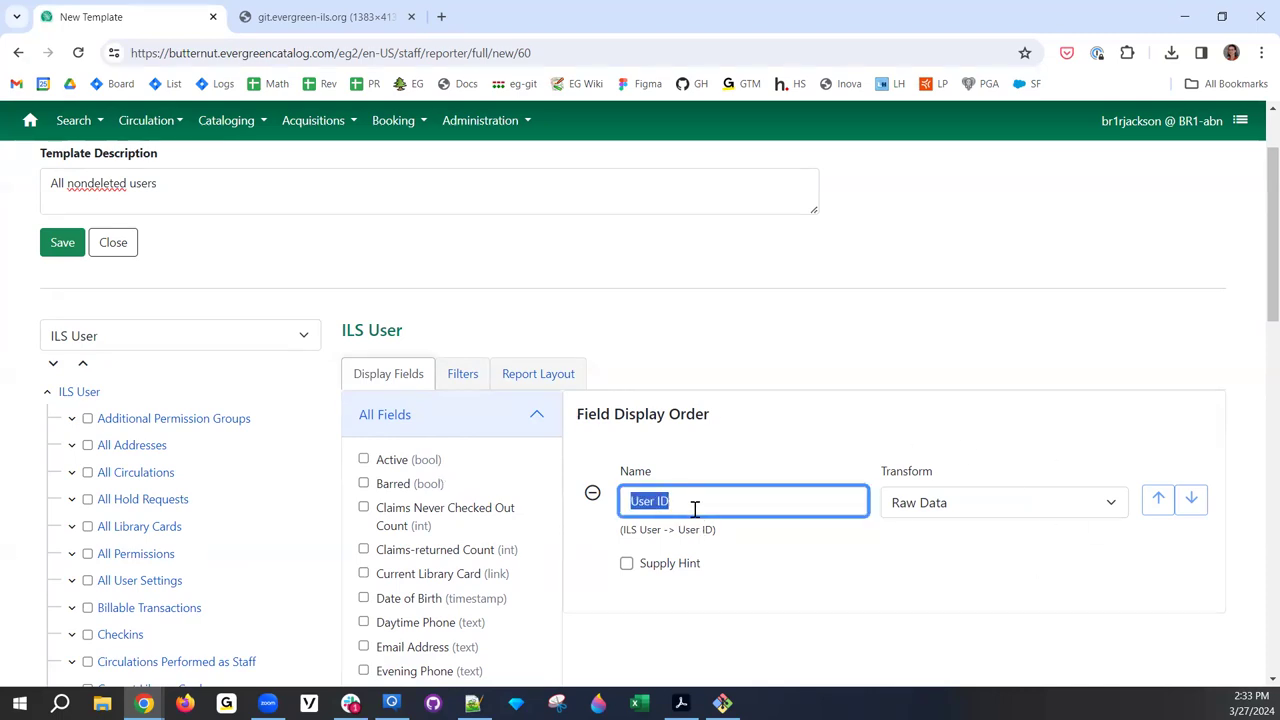
pyautogui.write('U')
# - Give User Count the hint 'This is a count of users!', set transform to Count, view Filters
pyautogui.click(993, 521)
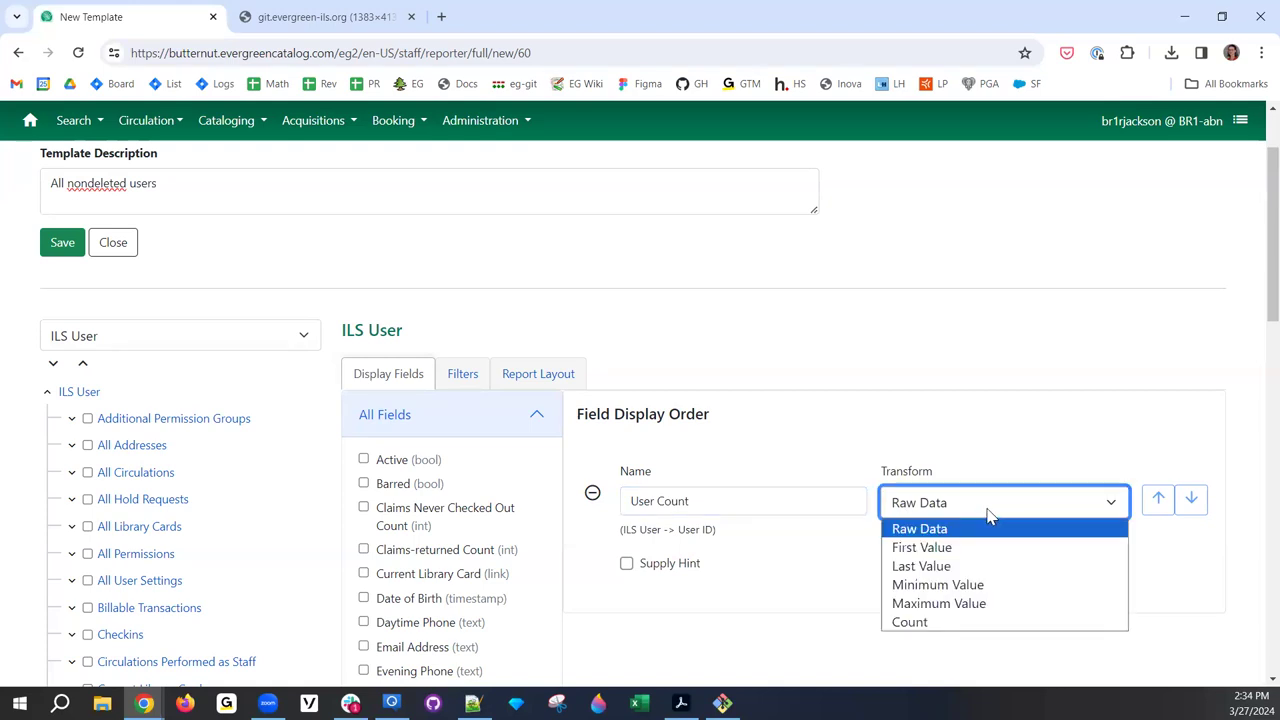
pyautogui.click(988, 515)
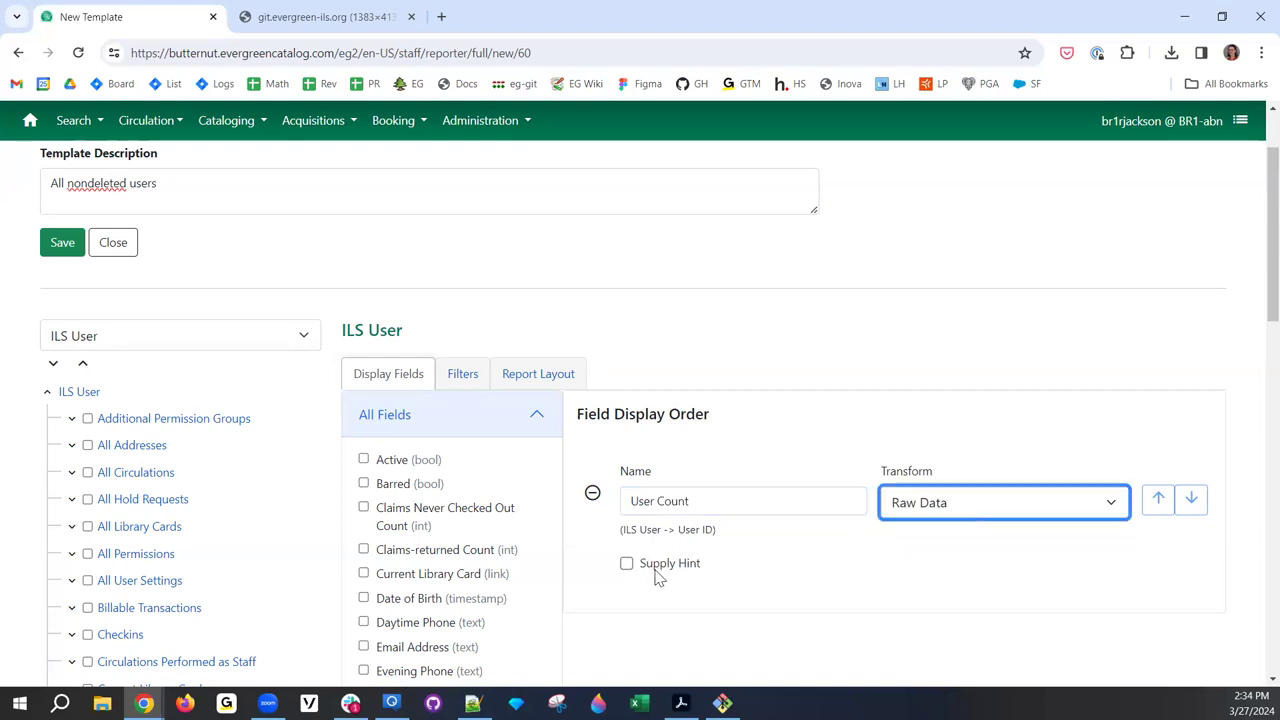
pyautogui.click(658, 566)
pyautogui.click(673, 600)
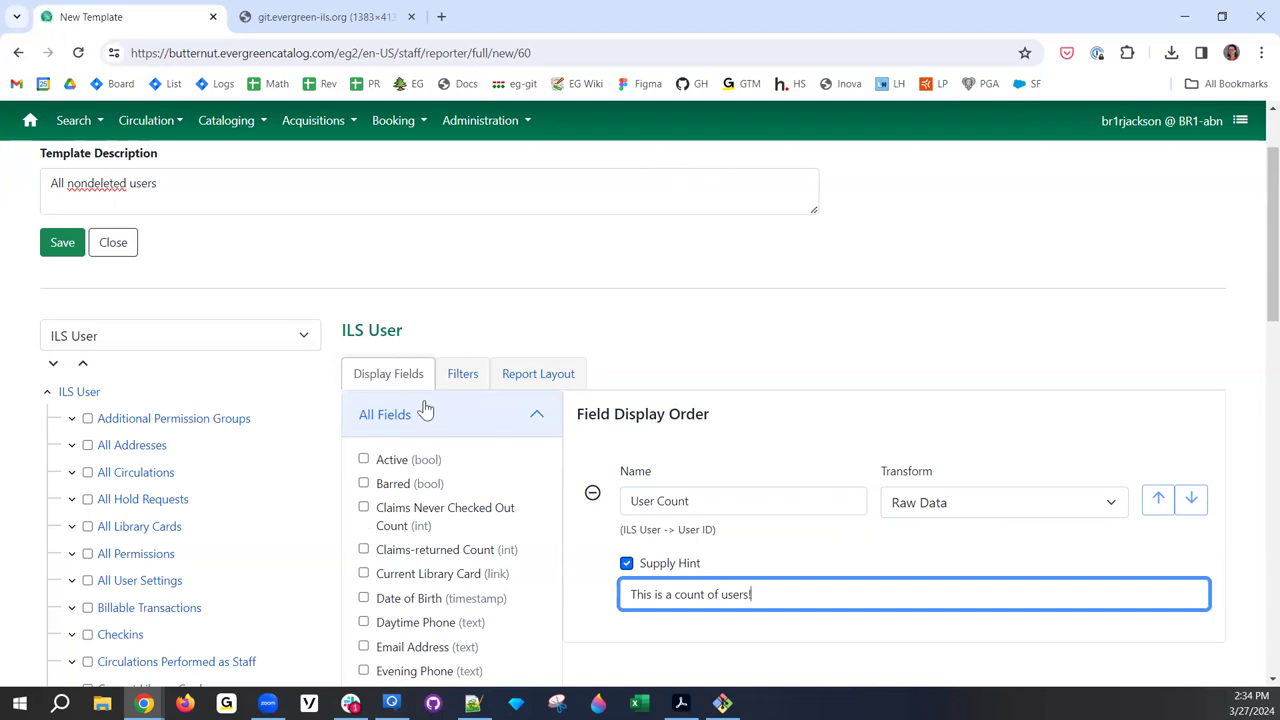
pyautogui.click(947, 518)
pyautogui.click(957, 622)
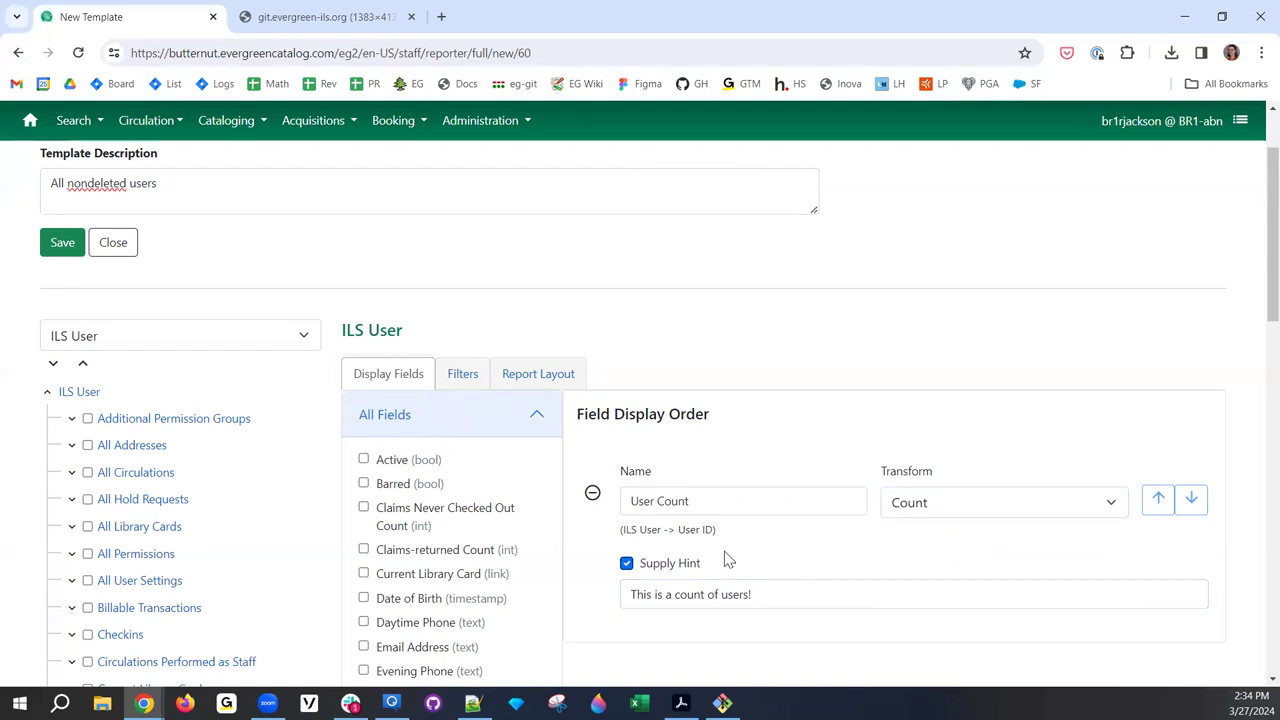
pyautogui.click(463, 383)
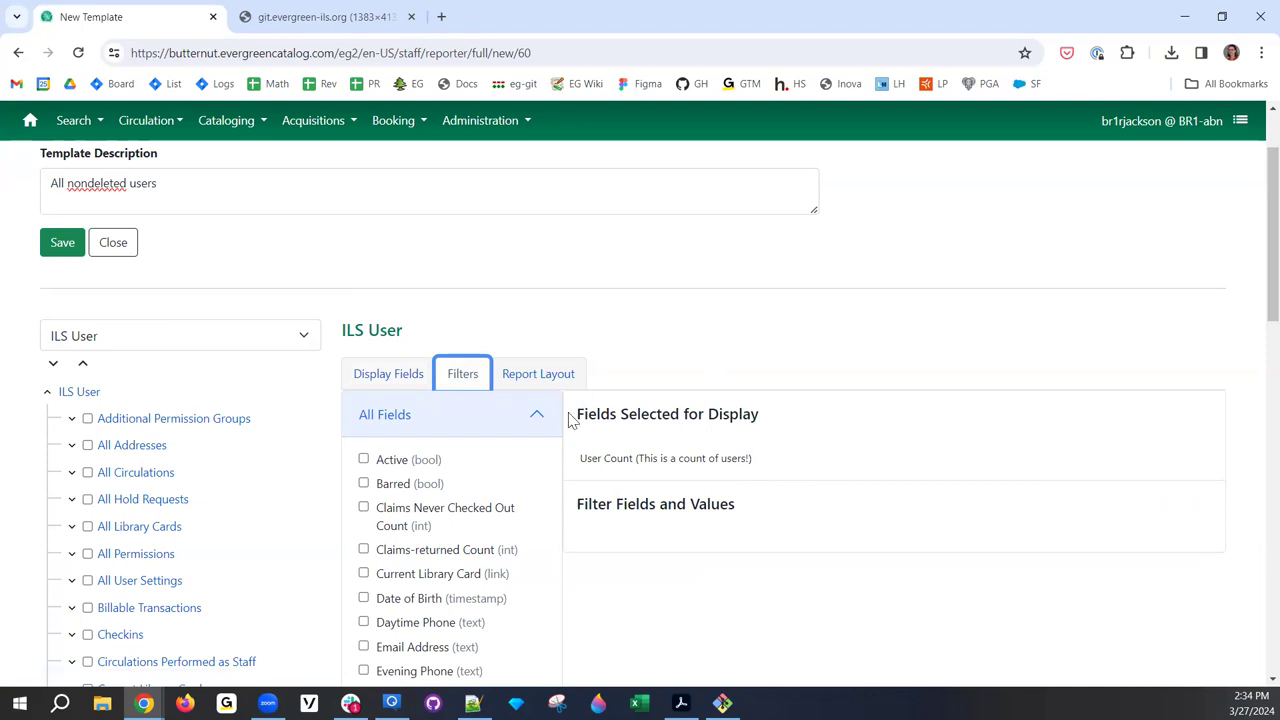
pyautogui.moveTo(578, 460); pyautogui.dragTo(812, 483)
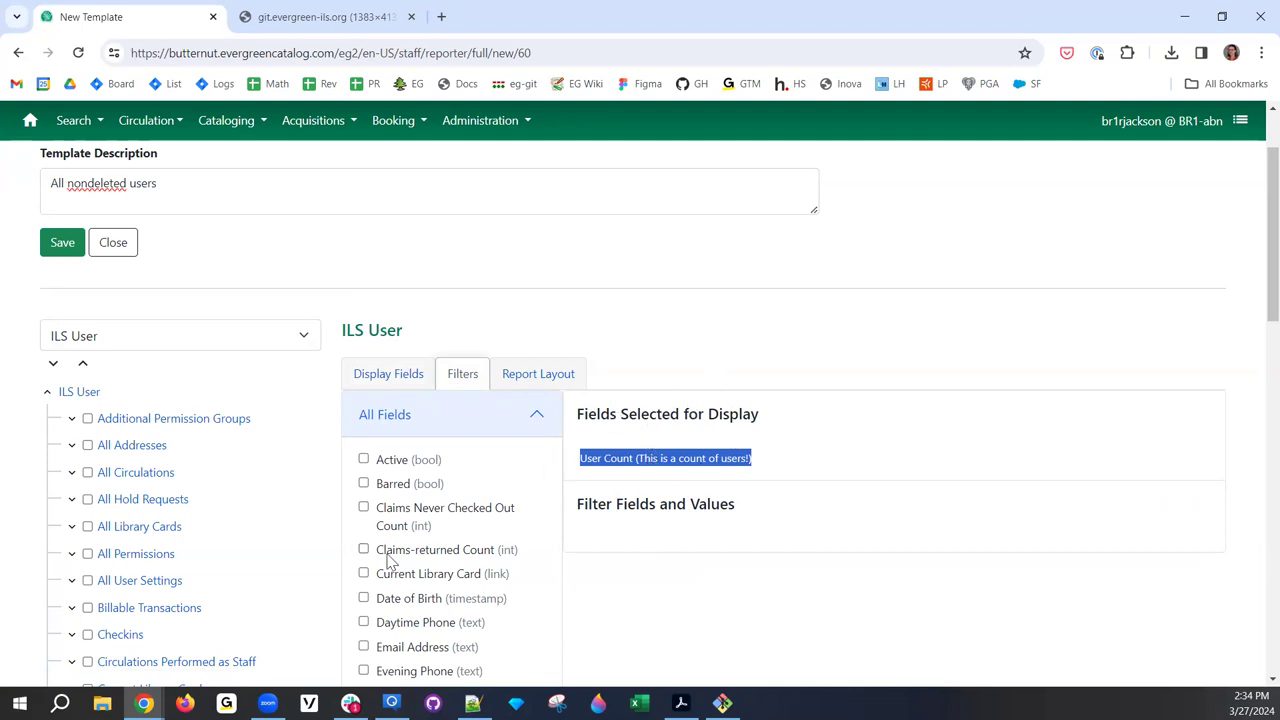
# - Add an Is Deleted filter with the fixed value False, then return to Display Fields
pyautogui.scroll(-1, 430, 555)
pyautogui.scroll(-1, 425, 555)
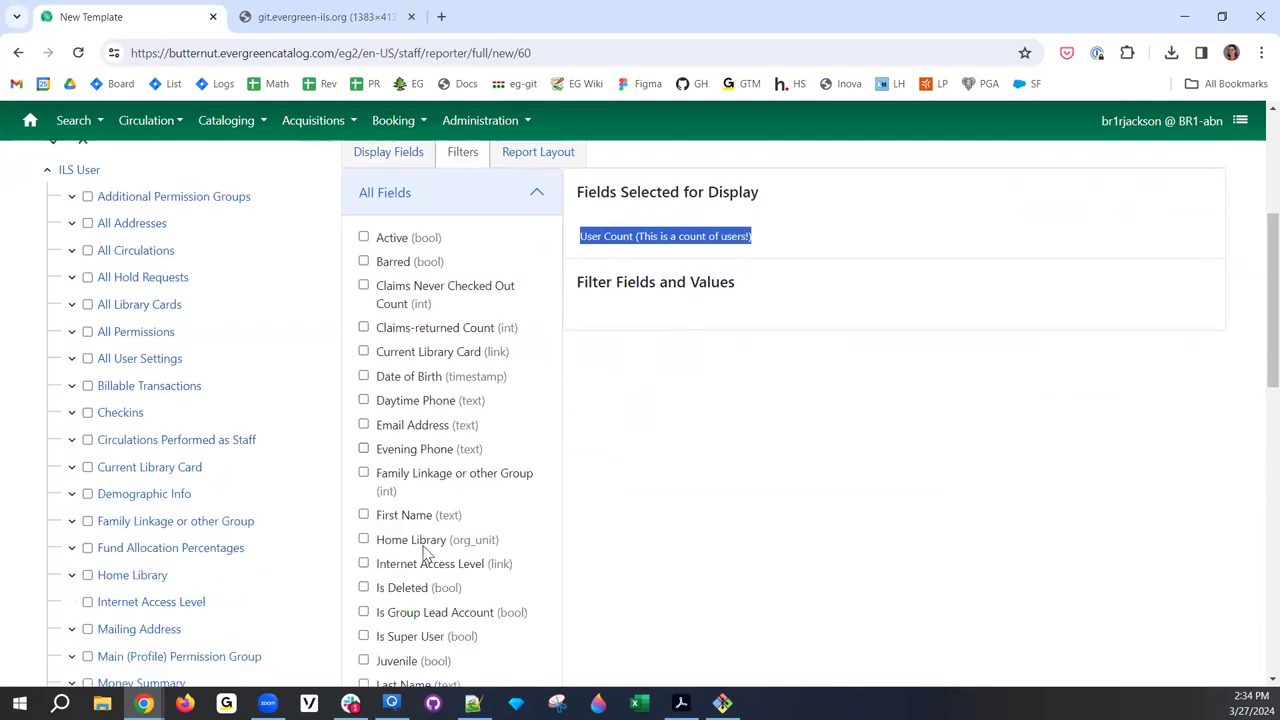
pyautogui.click(363, 587)
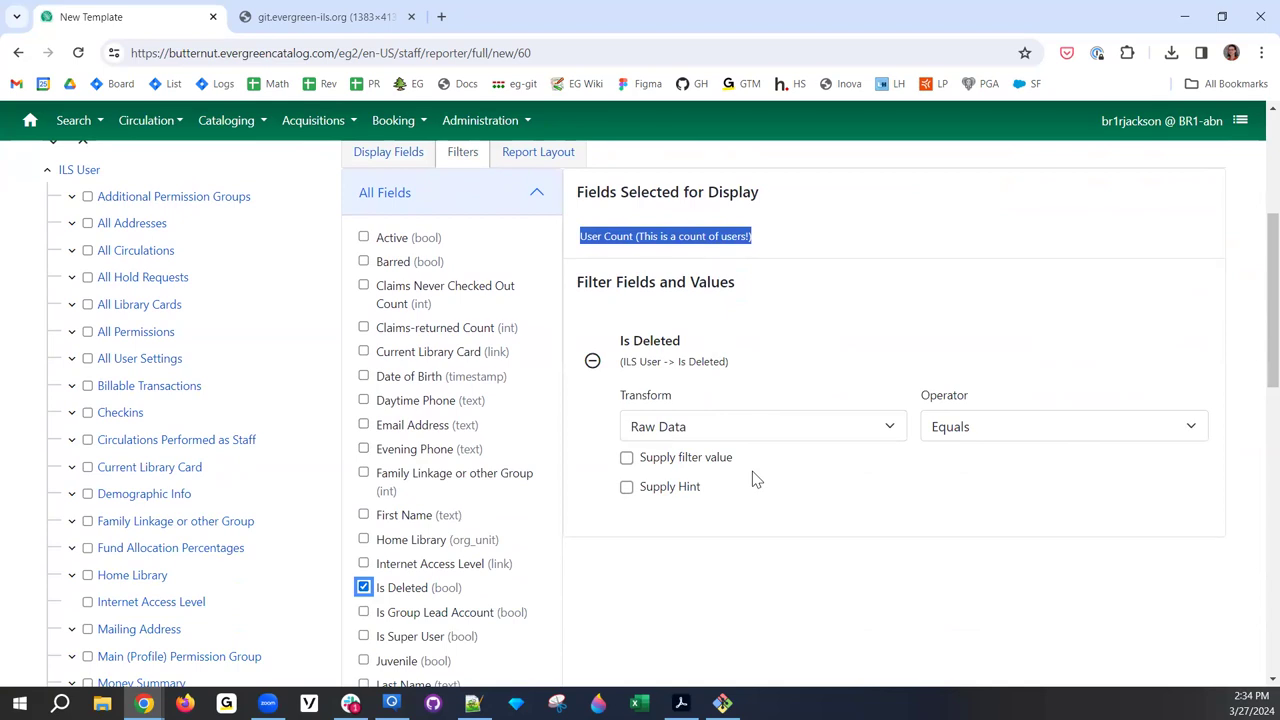
pyautogui.click(646, 489)
pyautogui.click(646, 497)
pyautogui.click(627, 460)
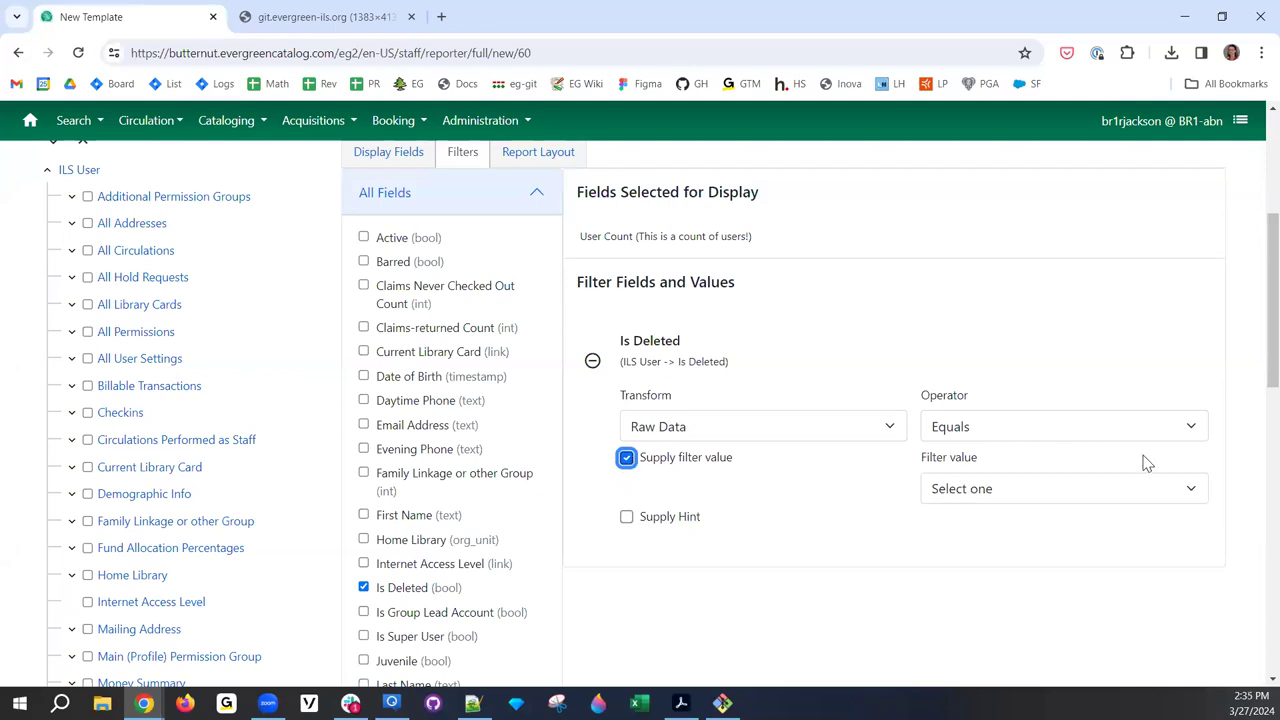
pyautogui.click(985, 498)
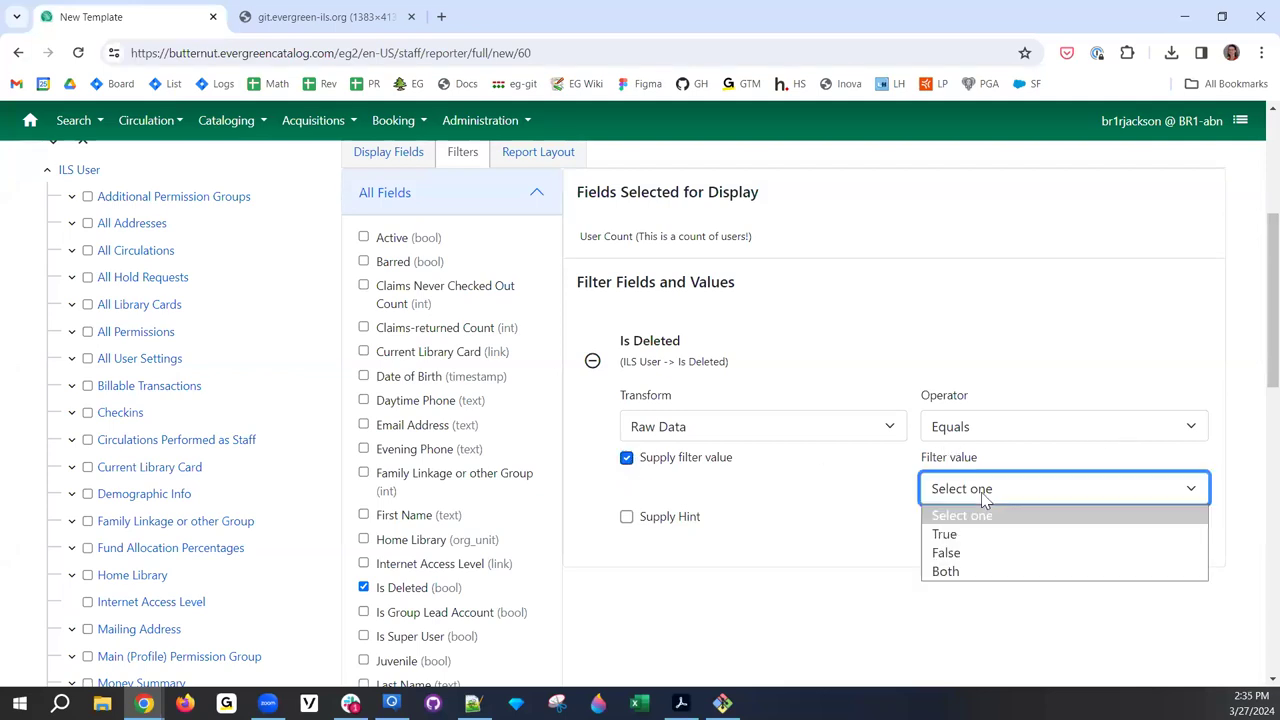
pyautogui.click(1003, 560)
pyautogui.click(800, 520)
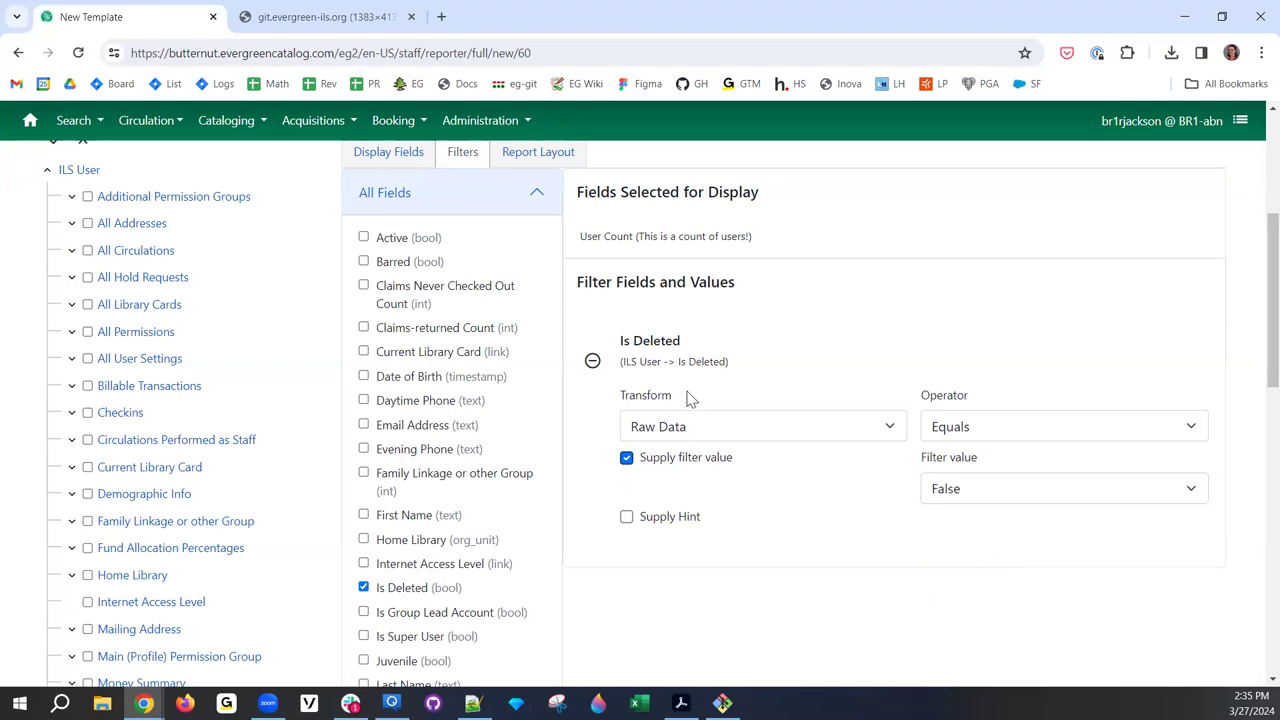
pyautogui.moveTo(730, 367); pyautogui.dragTo(622, 366)
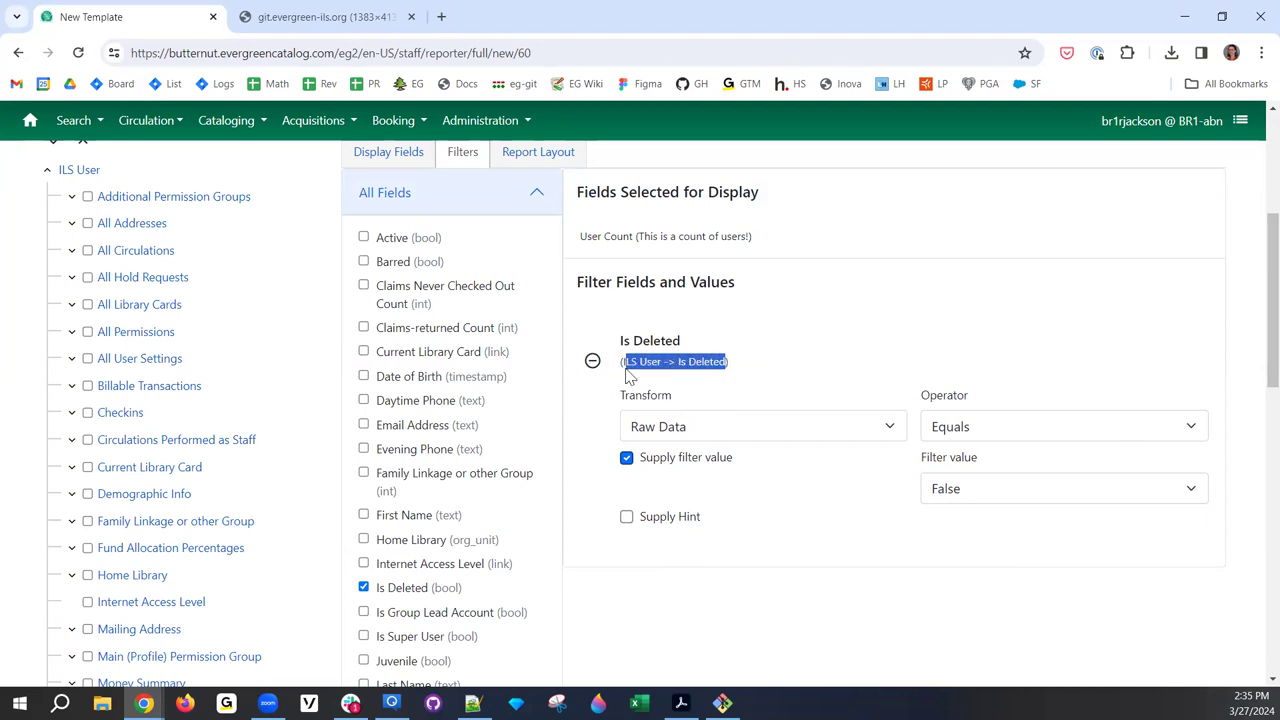
pyautogui.scroll(1, 643, 323)
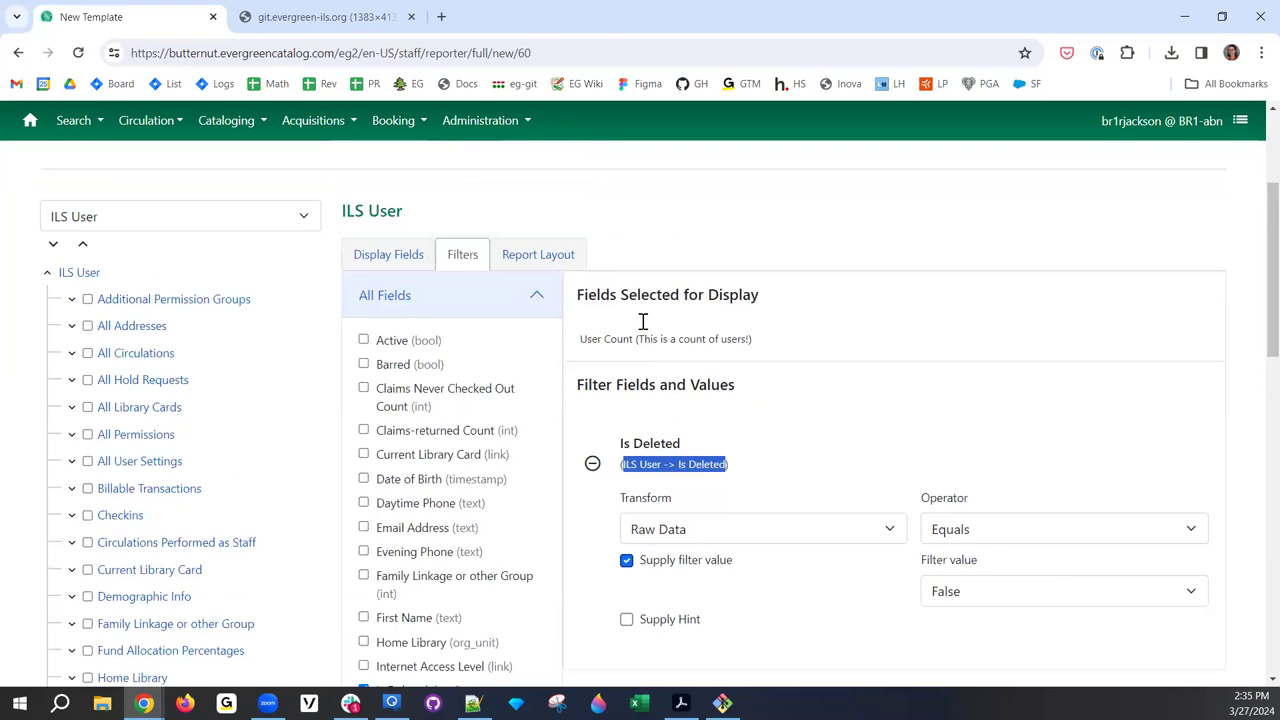
pyautogui.click(408, 276)
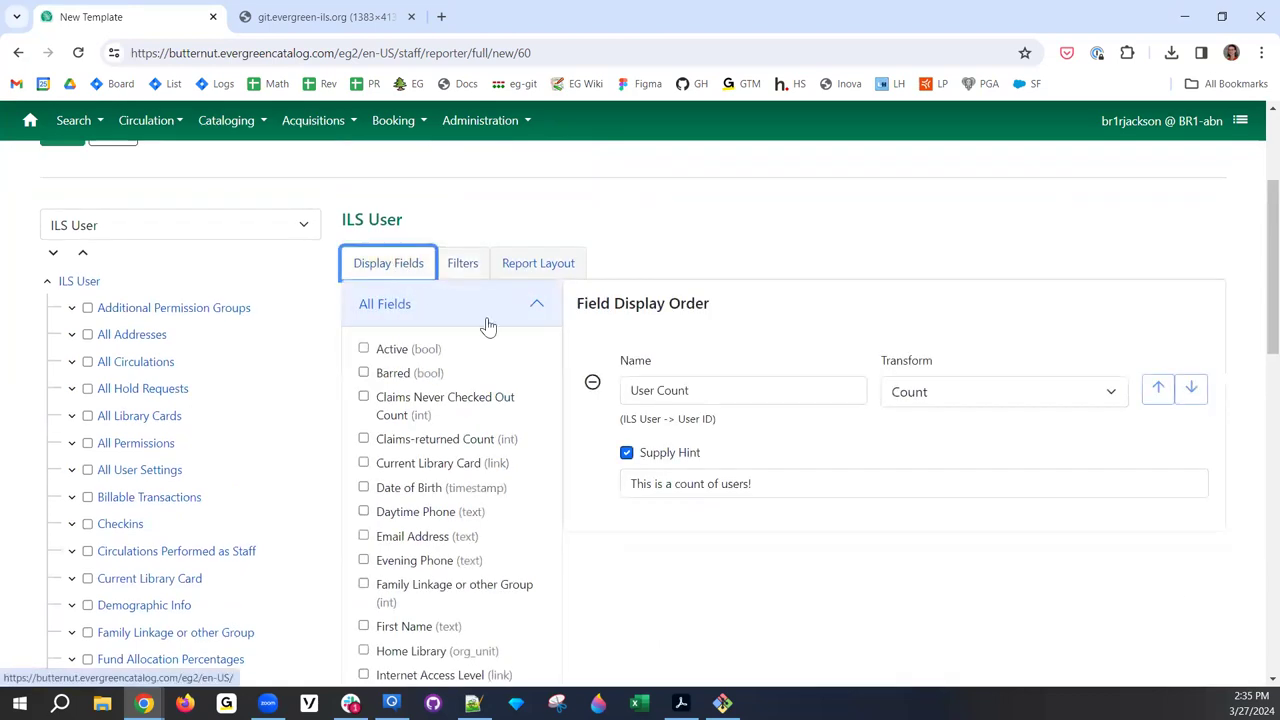
# - Add the All Library Cards Barcode column, remove it again, and show the Report Layout
pyautogui.moveTo(734, 420); pyautogui.dragTo(614, 426)
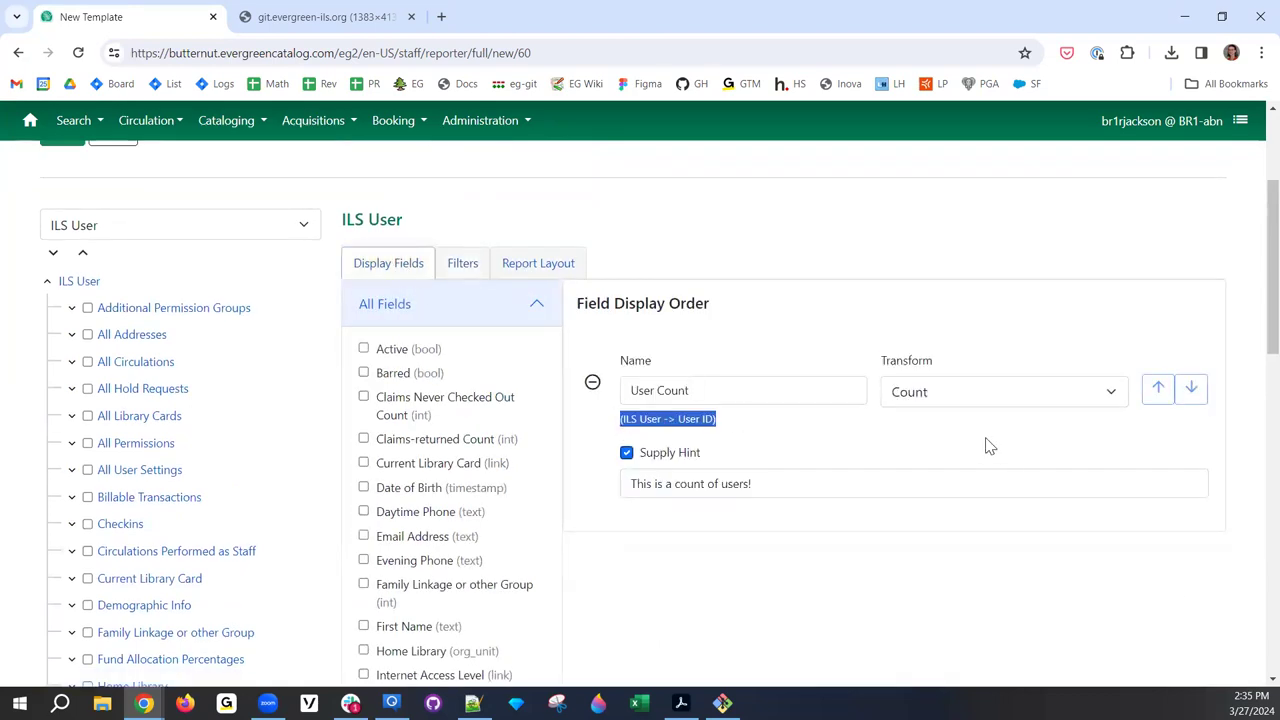
pyautogui.click(127, 424)
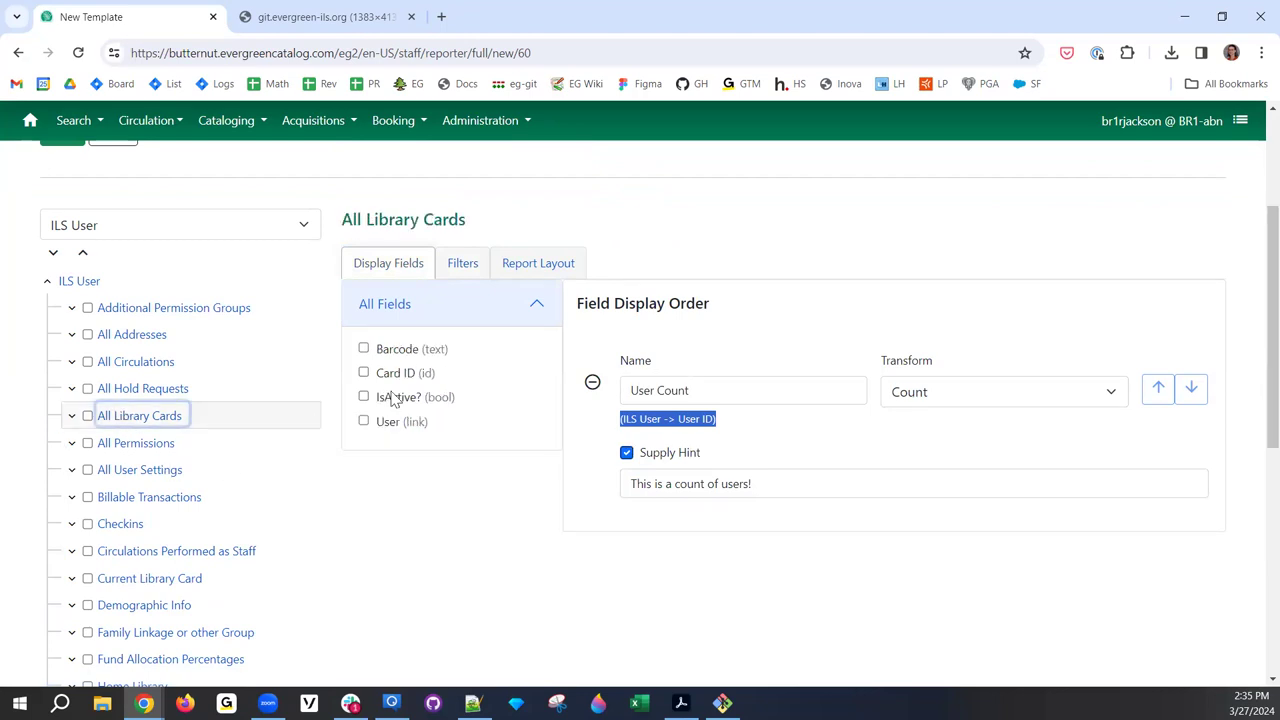
pyautogui.click(364, 349)
pyautogui.moveTo(846, 611); pyautogui.dragTo(621, 601)
pyautogui.scroll(-1, 851, 574)
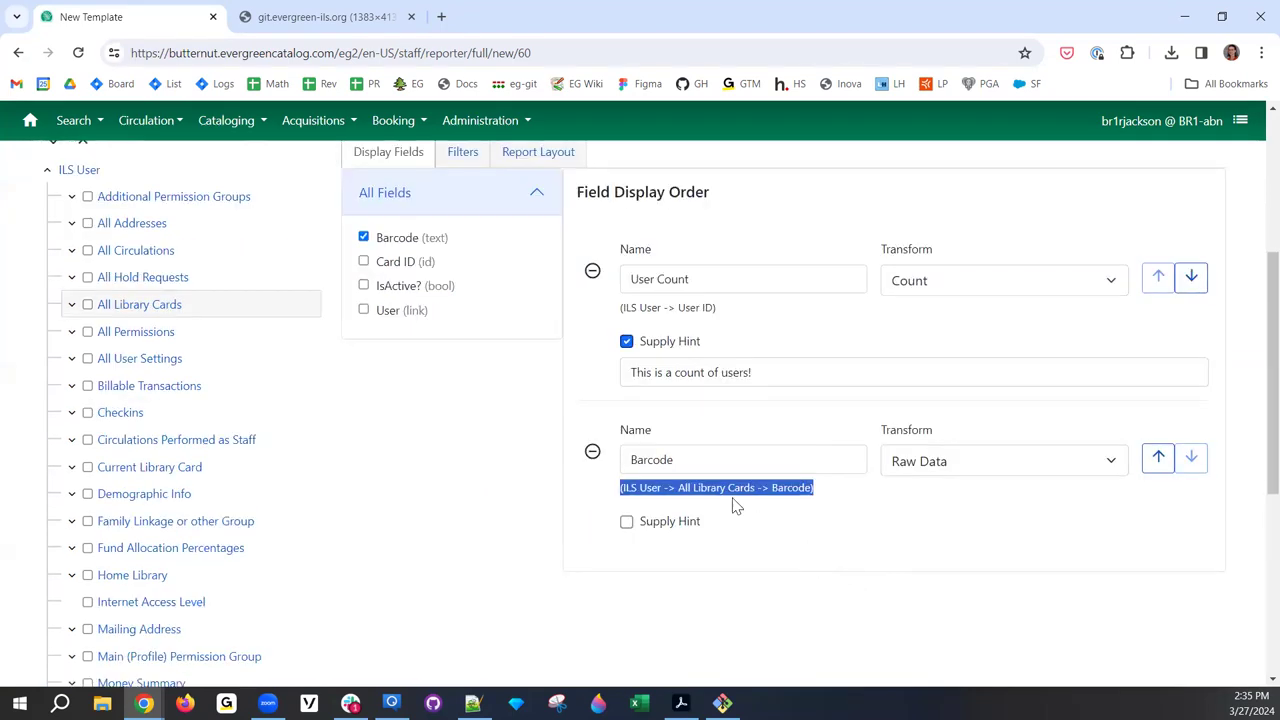
pyautogui.click(364, 240)
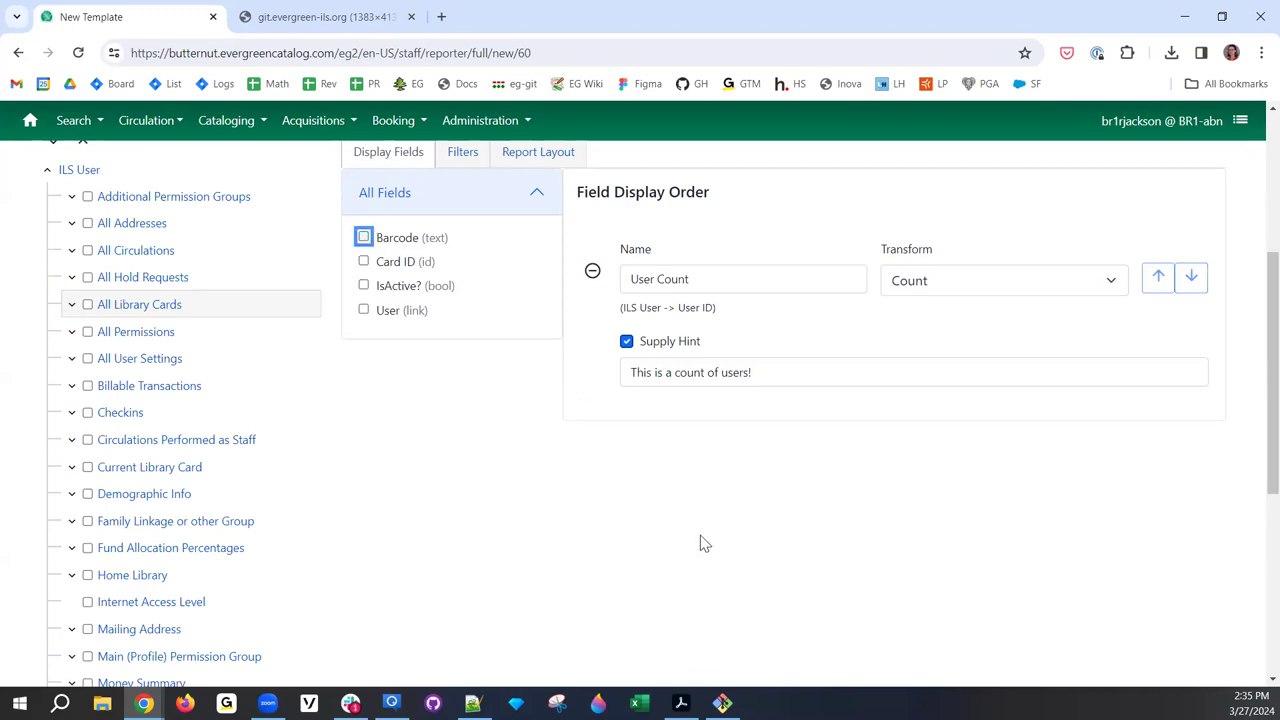
pyautogui.scroll(2, 553, 437)
pyautogui.click(532, 384)
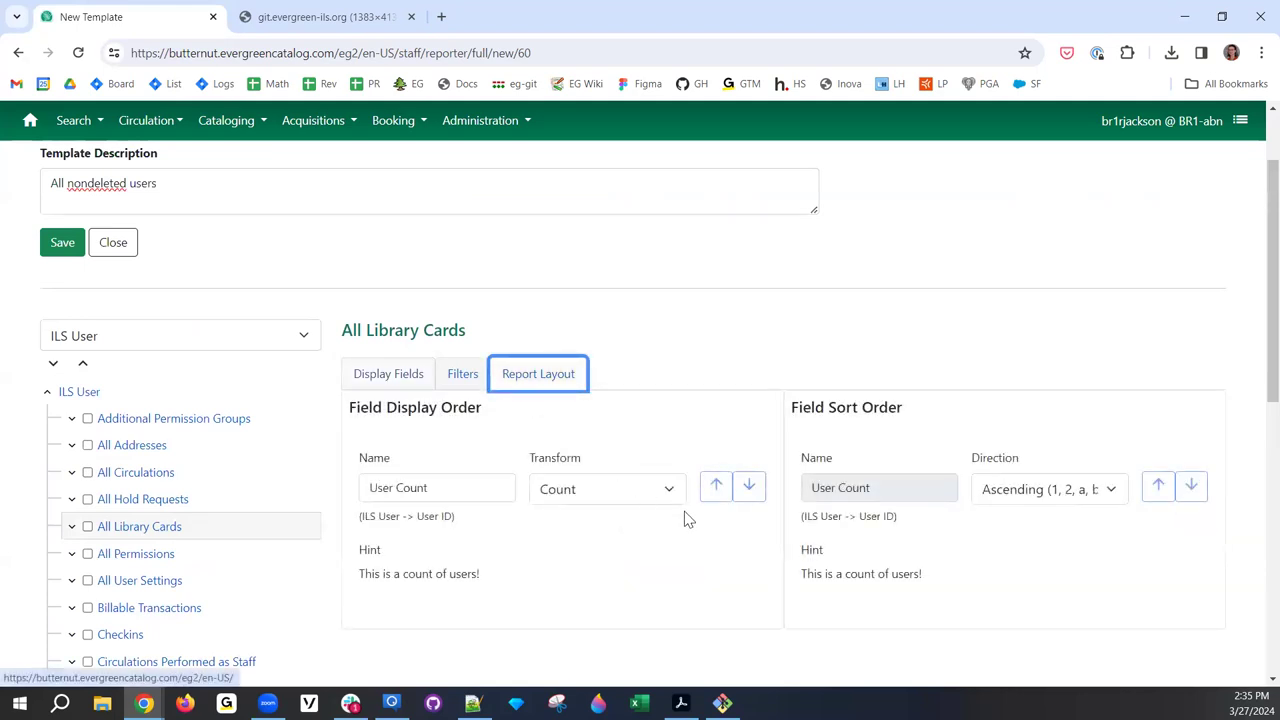
pyautogui.moveTo(935, 408); pyautogui.dragTo(790, 417)
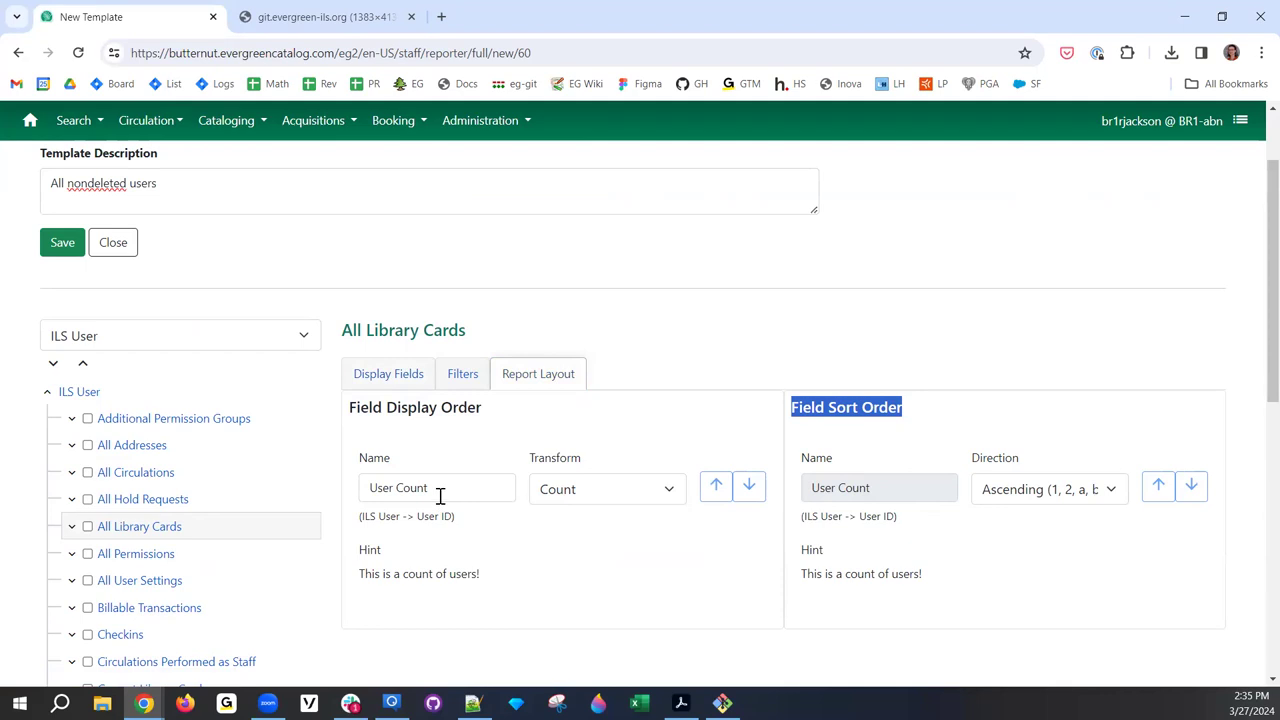
pyautogui.tripleClick(394, 408)
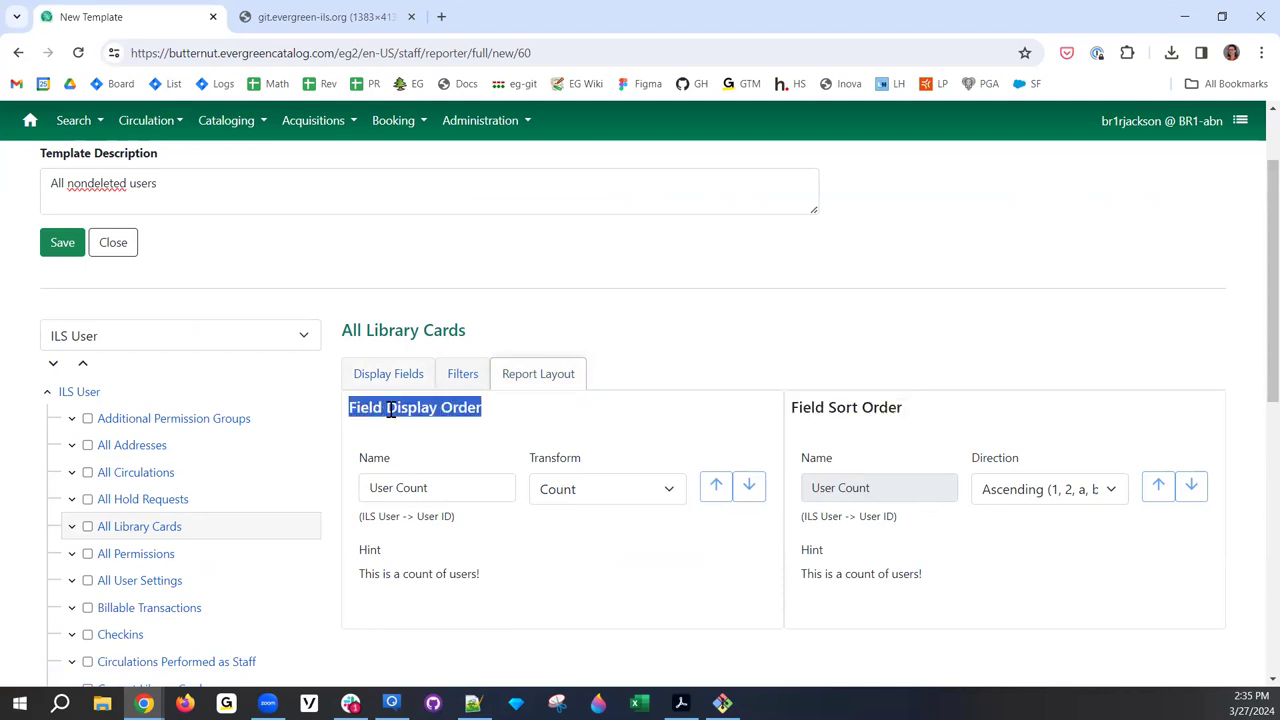
pyautogui.tripleClick(872, 410)
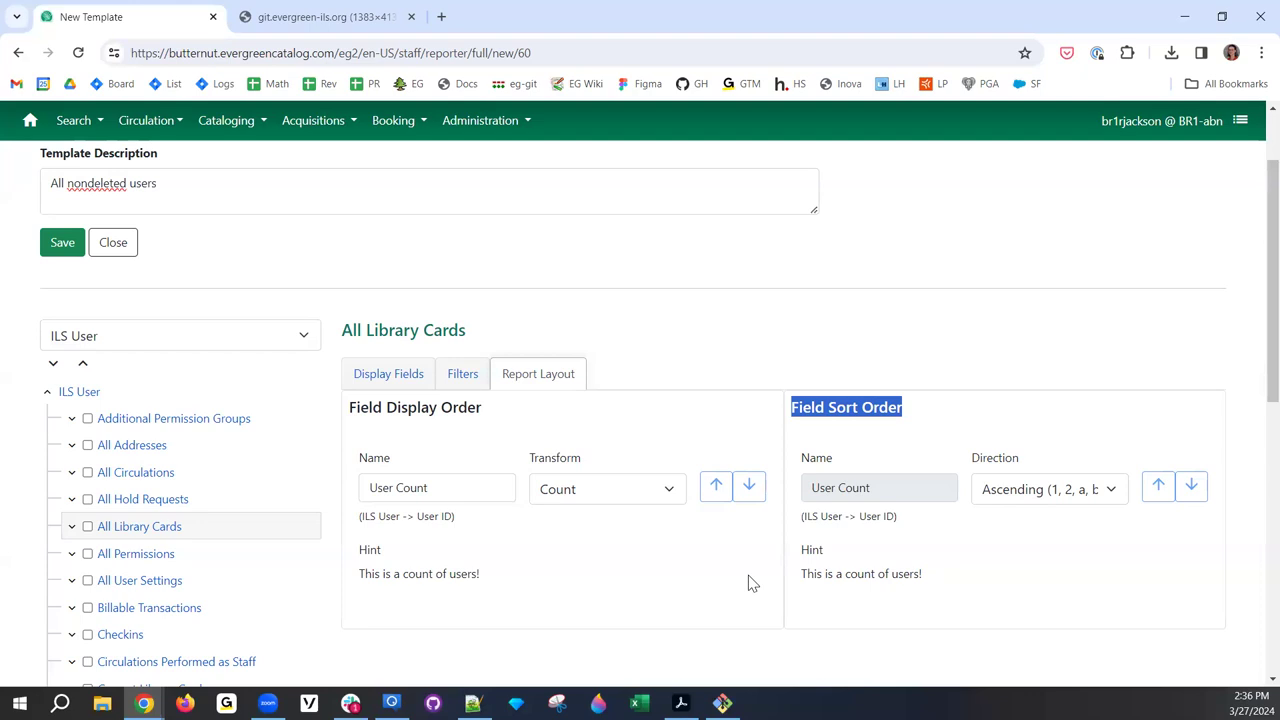
pyautogui.scroll(-1, 790, 530)
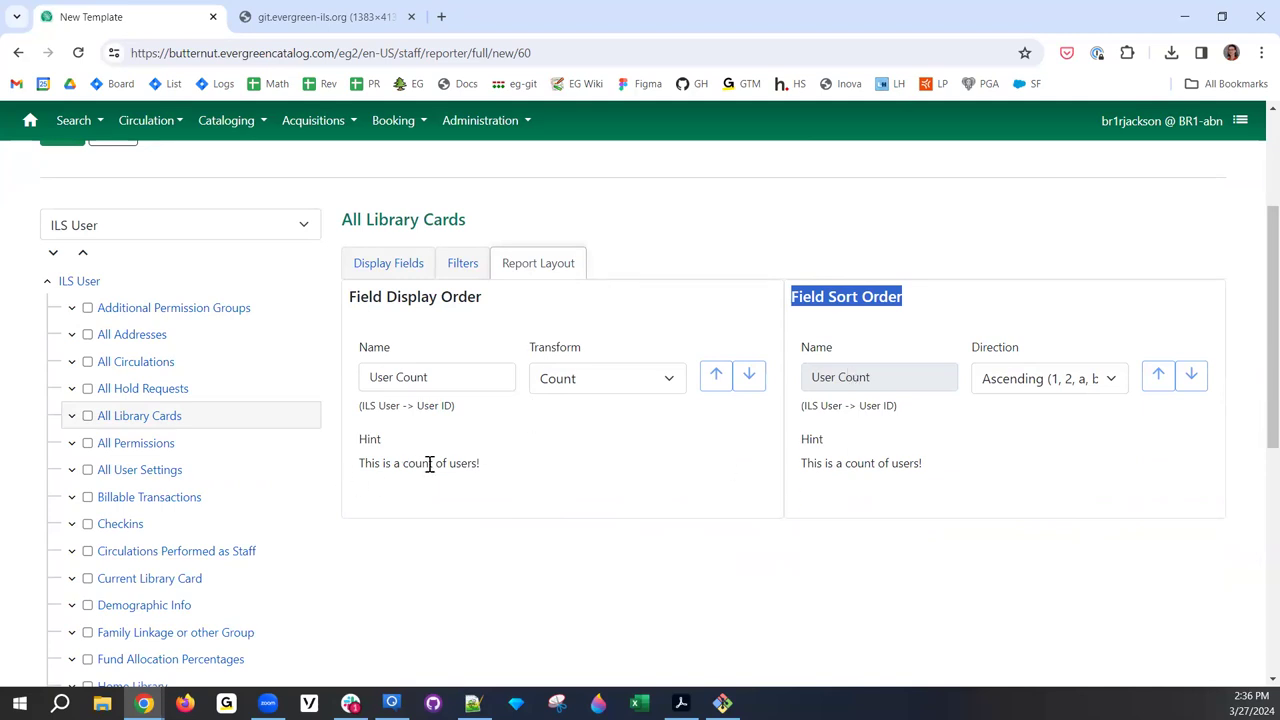
pyautogui.scroll(2, 583, 374)
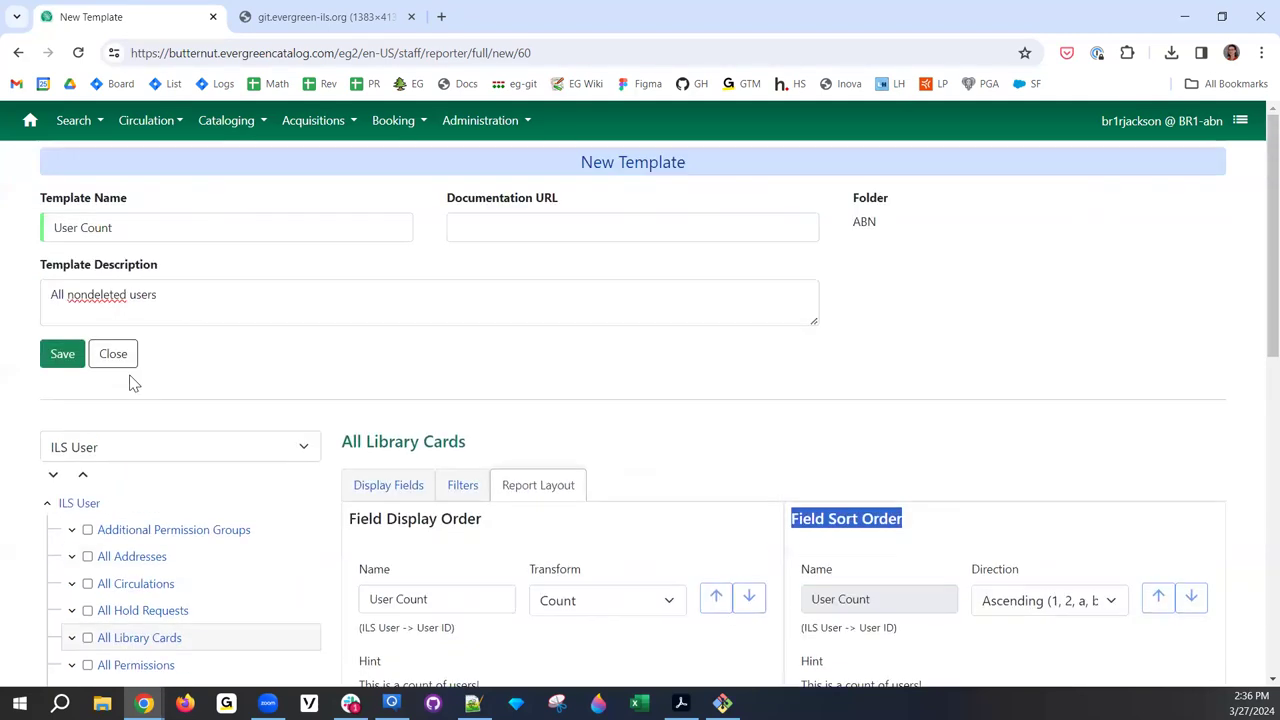
# - Save the User Count template and create a report from it in the ABN templates folder
pyautogui.click(66, 360)
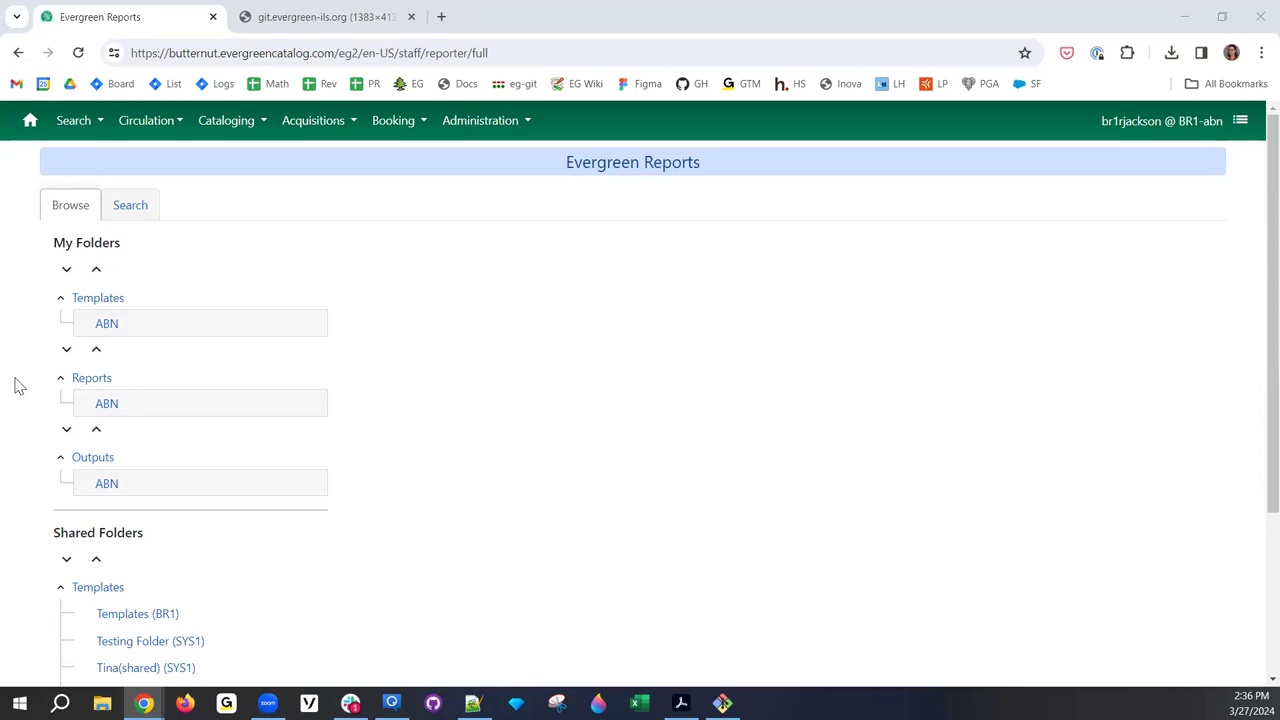
pyautogui.click(108, 326)
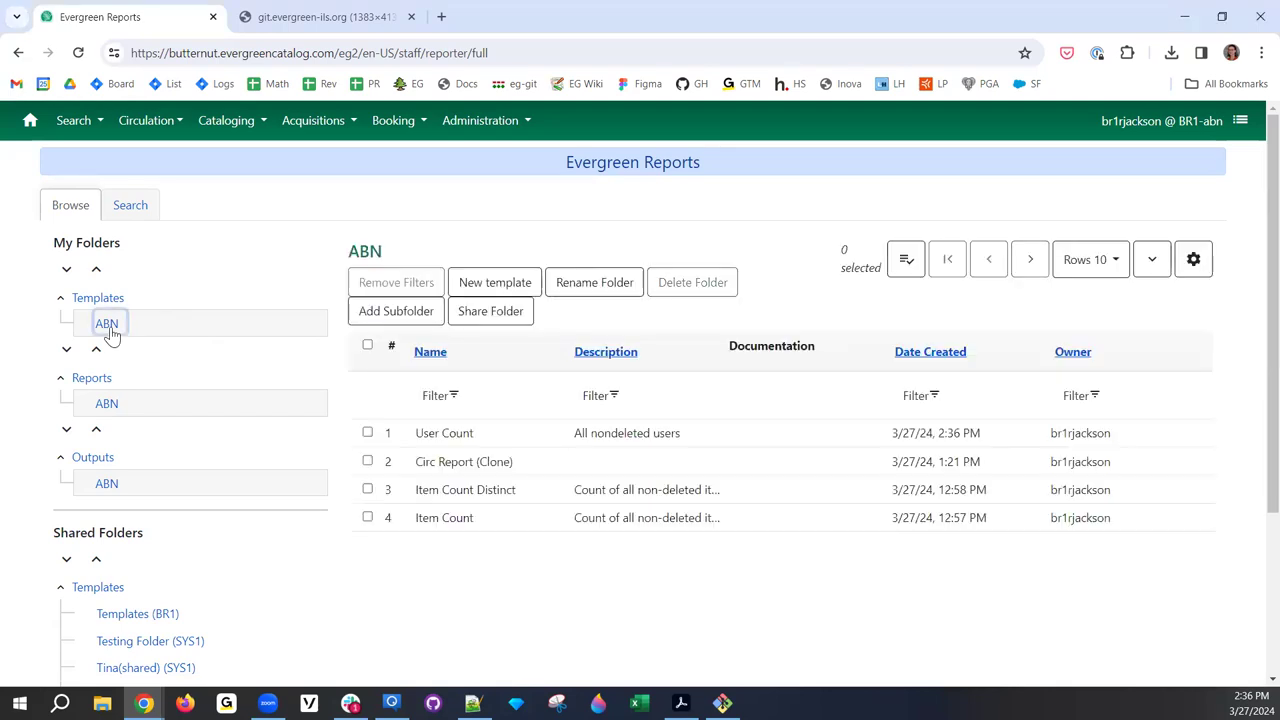
pyautogui.click(572, 440)
pyautogui.doubleClick(572, 443)
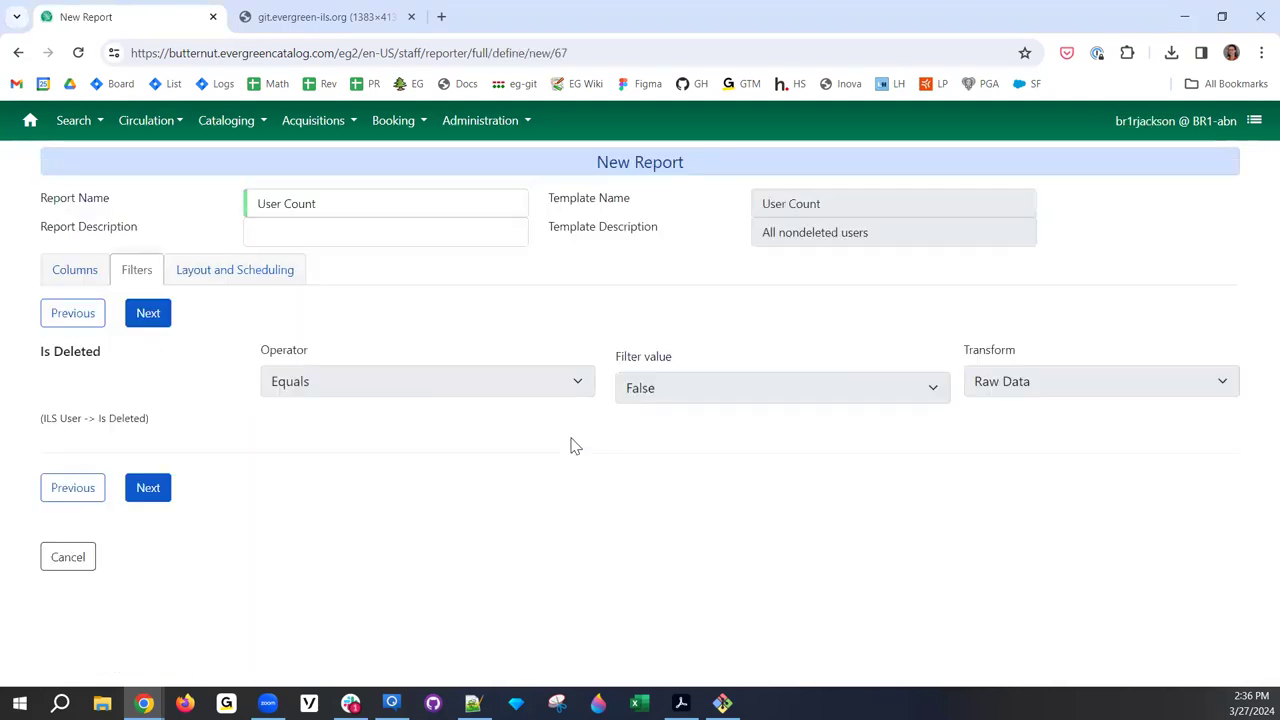
# - Name the report 'User Count - RIG demo' and set ABN as report and output folder
pyautogui.click(364, 208)
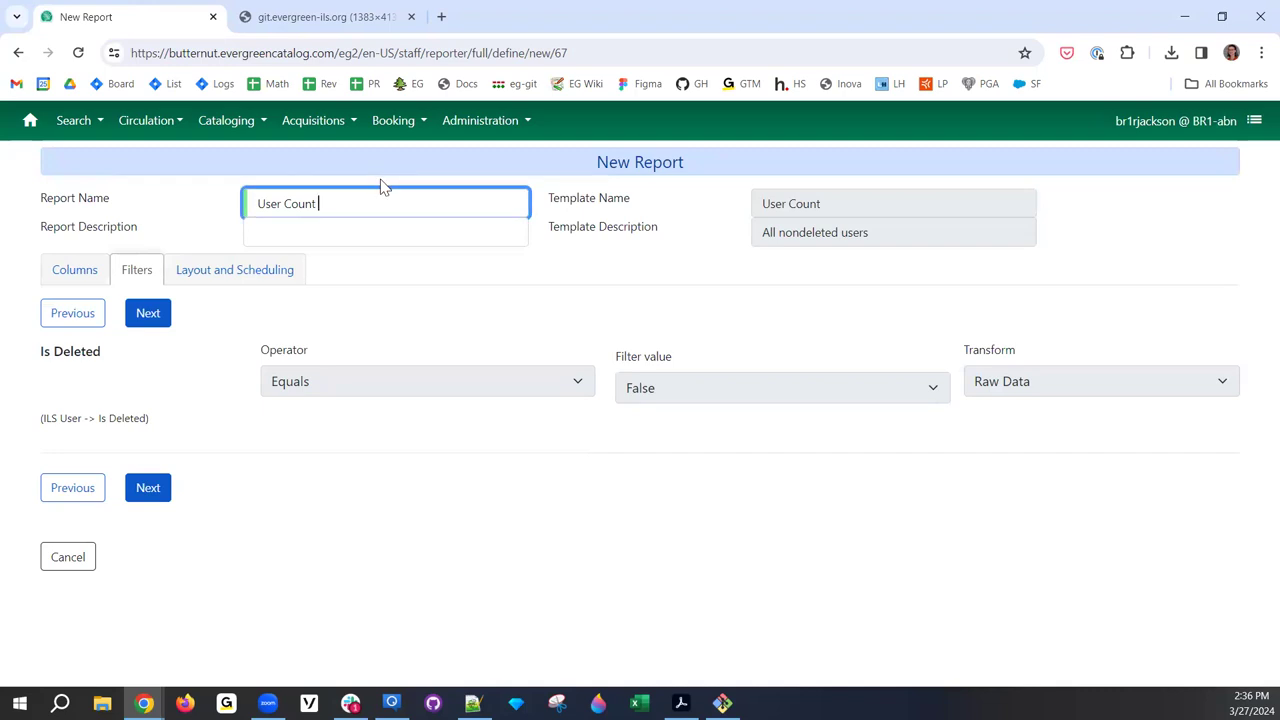
pyautogui.write('- RIG demo')
pyautogui.click(209, 278)
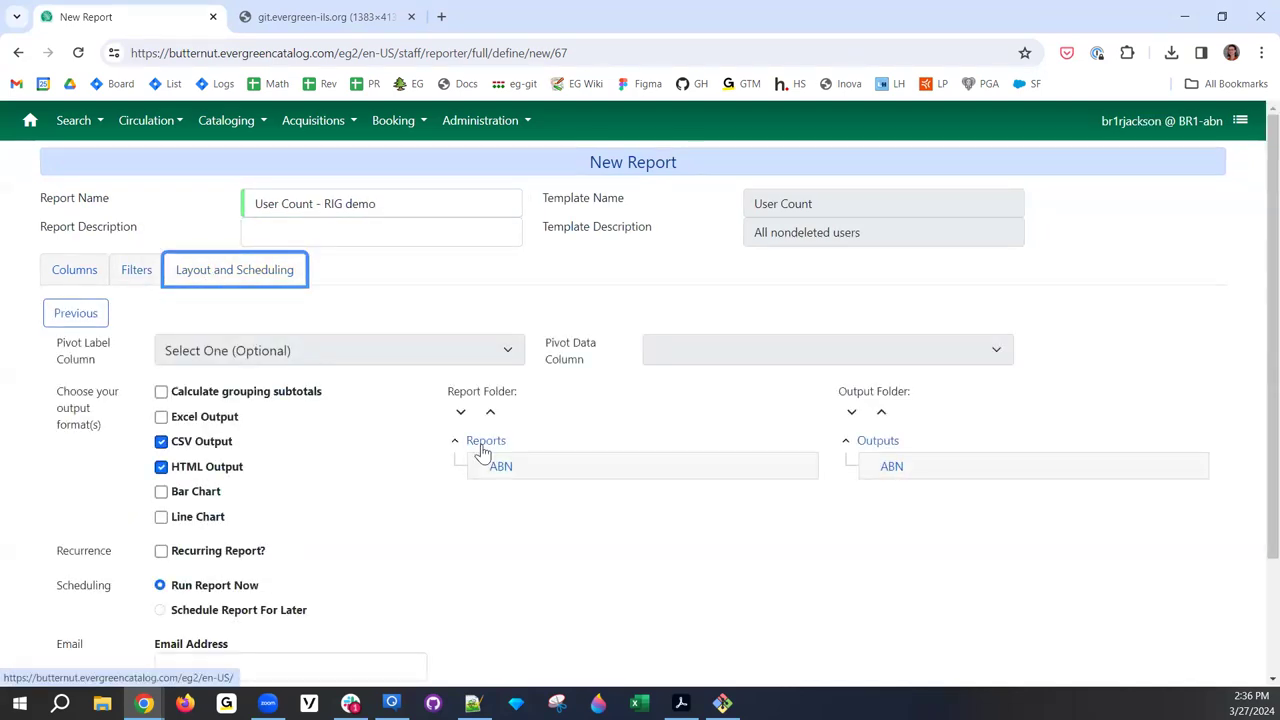
pyautogui.click(502, 468)
pyautogui.click(892, 467)
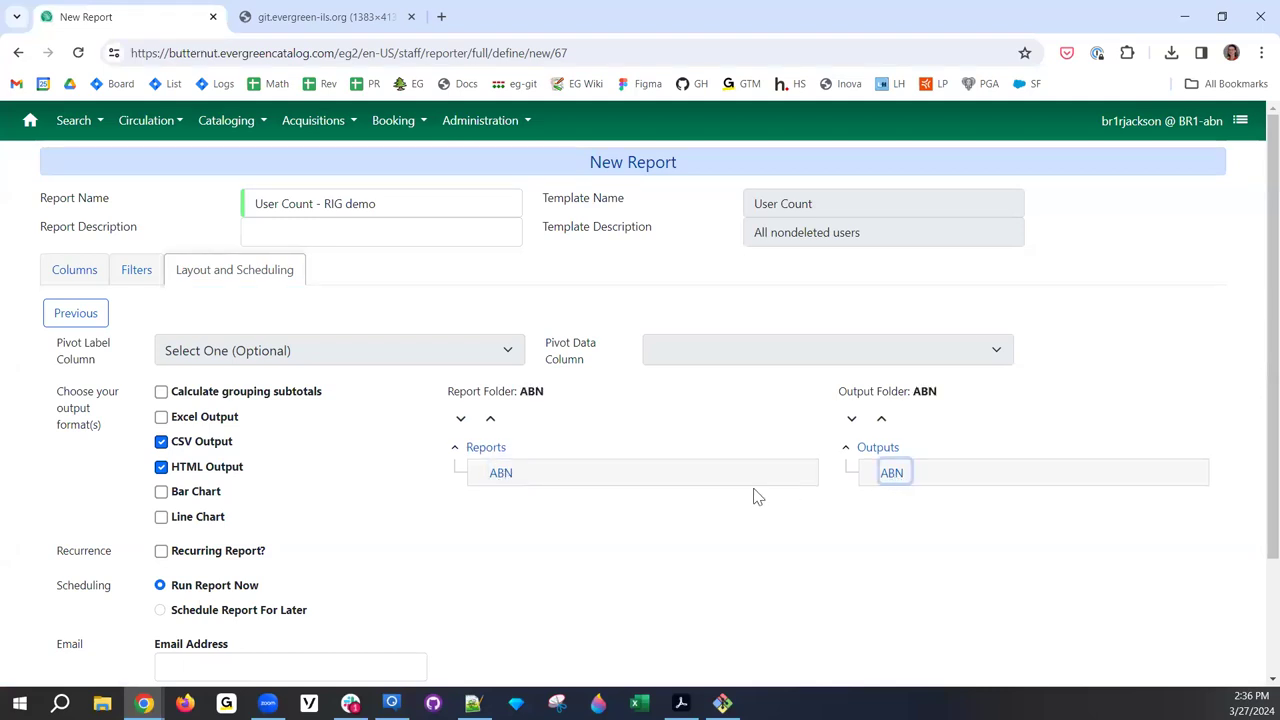
# - Keep the report non-recurring with Run Report Now and no notification e-mail, then save it
pyautogui.scroll(-2, 463, 486)
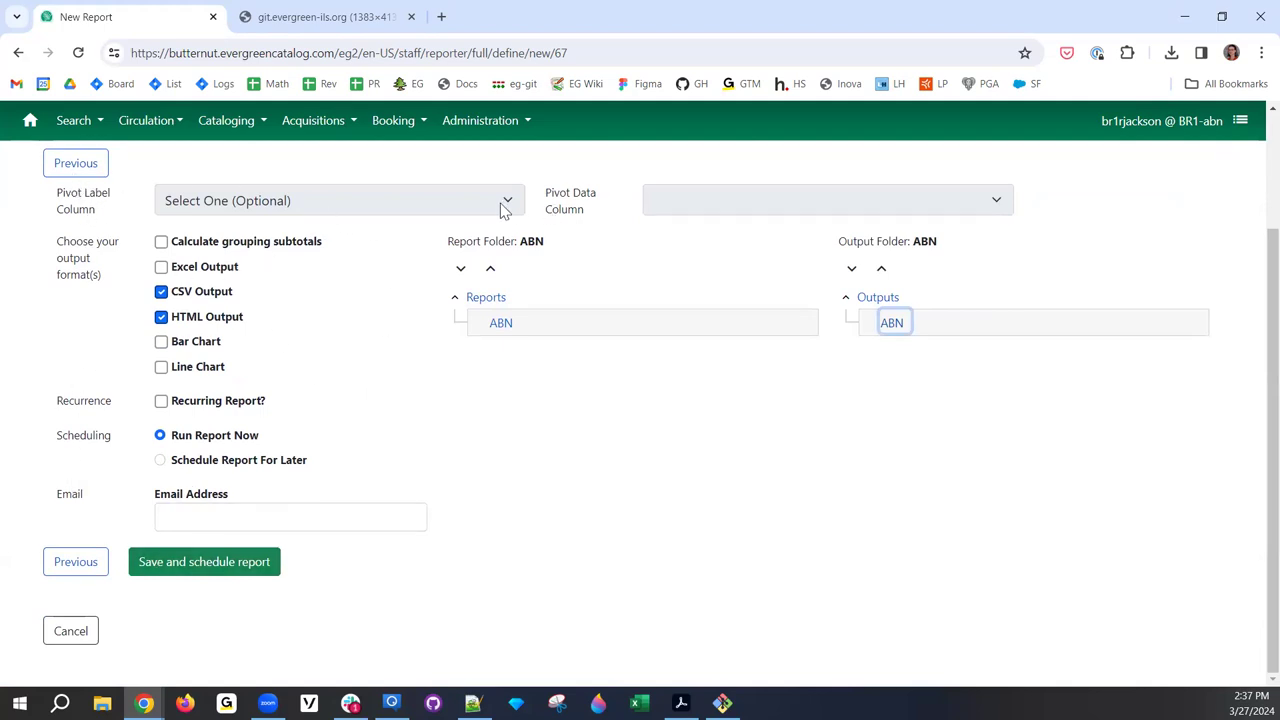
pyautogui.moveTo(252, 206)
pyautogui.click(161, 403)
pyautogui.click(161, 401)
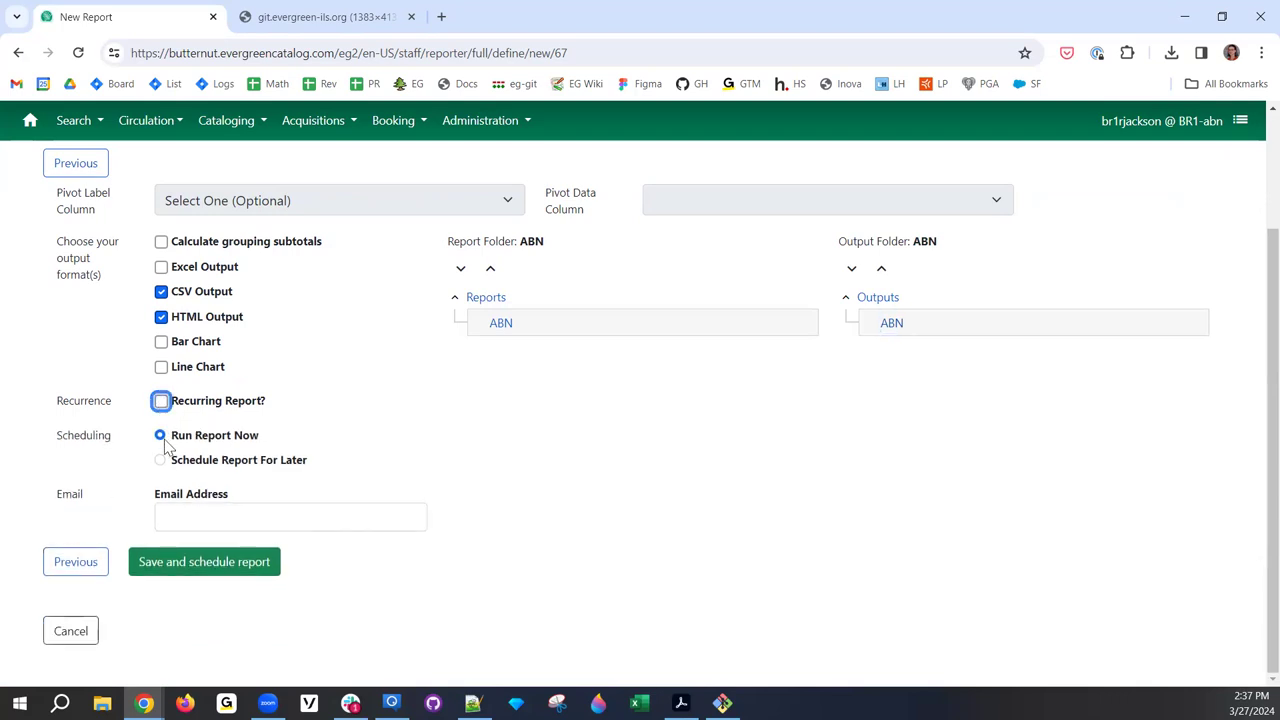
pyautogui.click(161, 459)
pyautogui.click(160, 436)
pyautogui.click(220, 517)
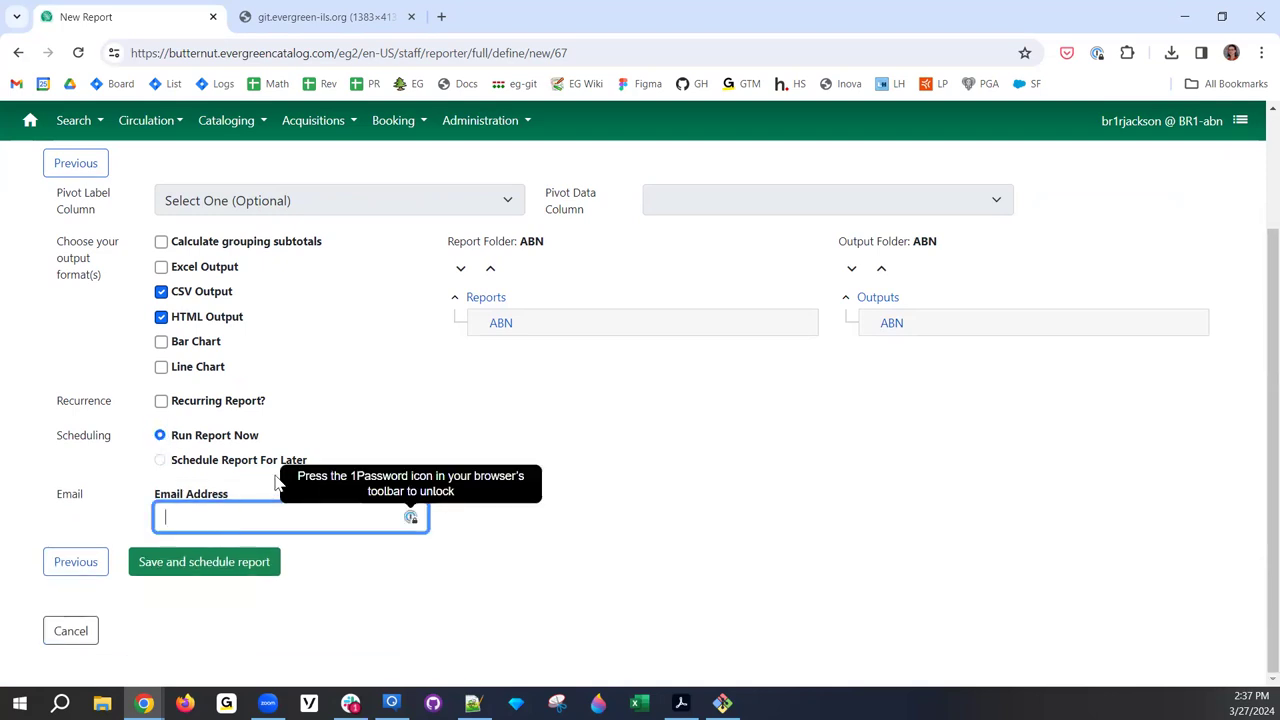
pyautogui.click(429, 434)
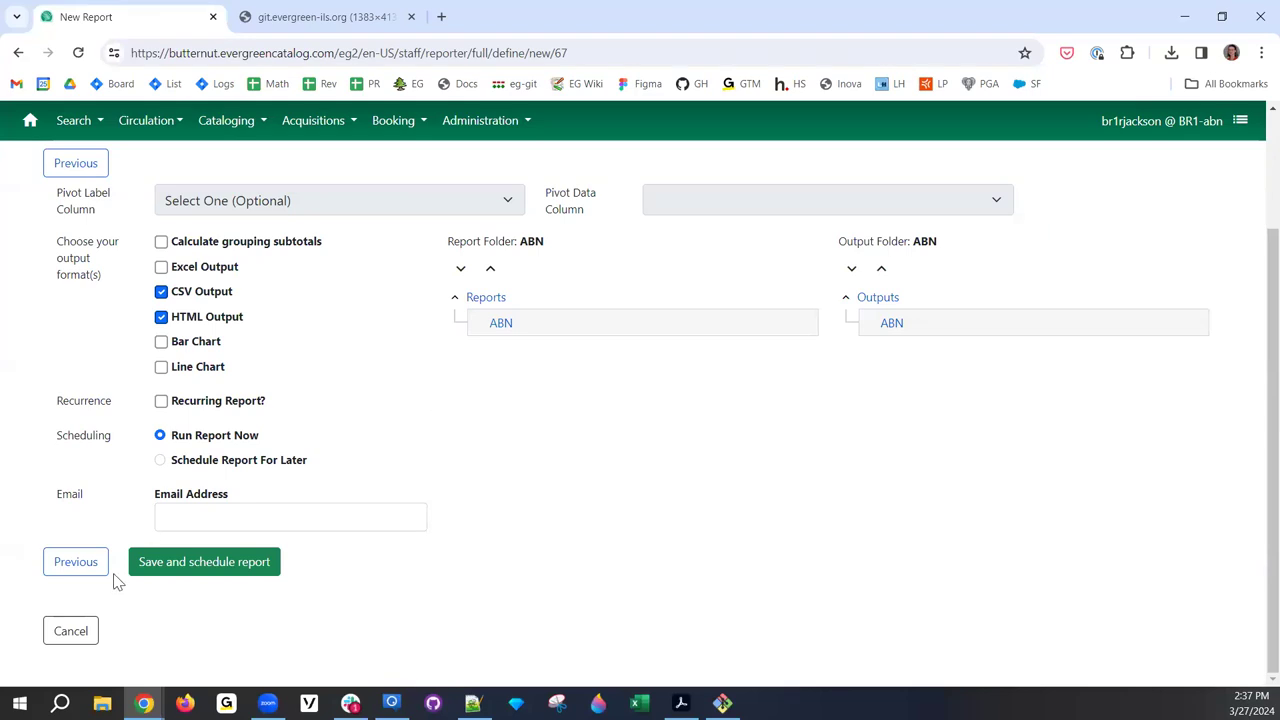
pyautogui.click(263, 563)
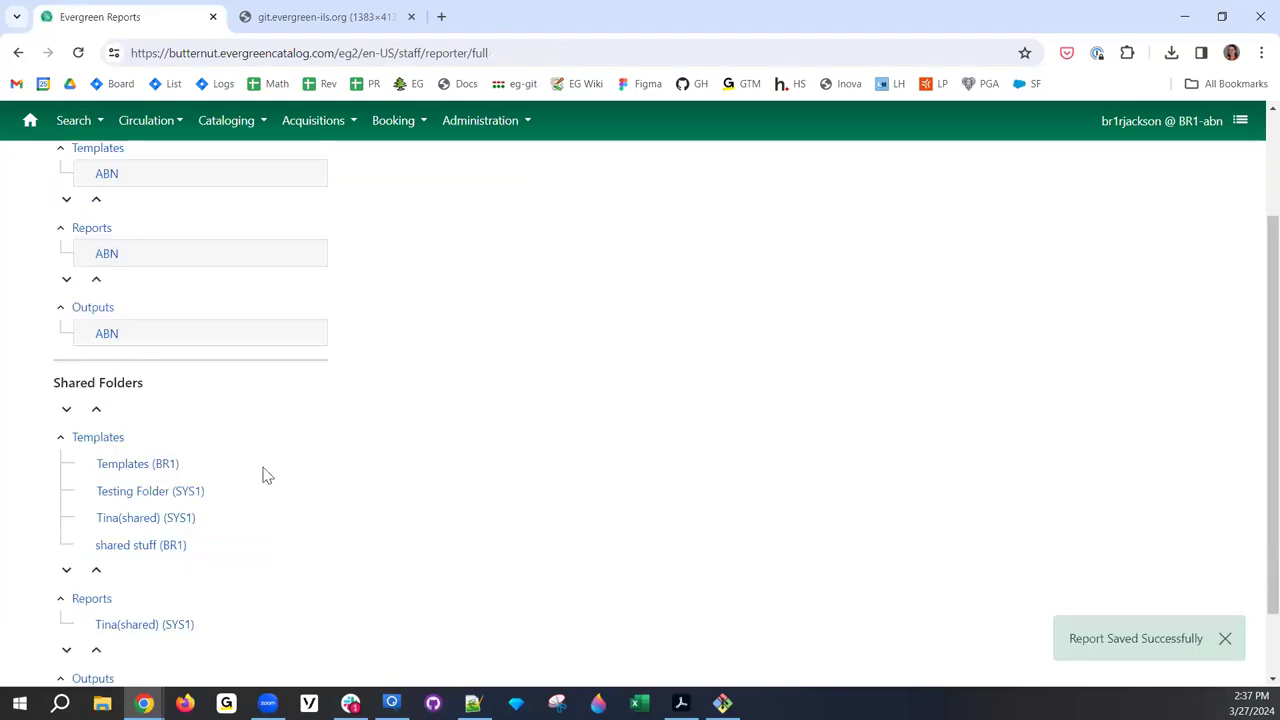
# - Open the ABN output folder and refresh until User Count - RIG demo shows as complete
pyautogui.click(112, 338)
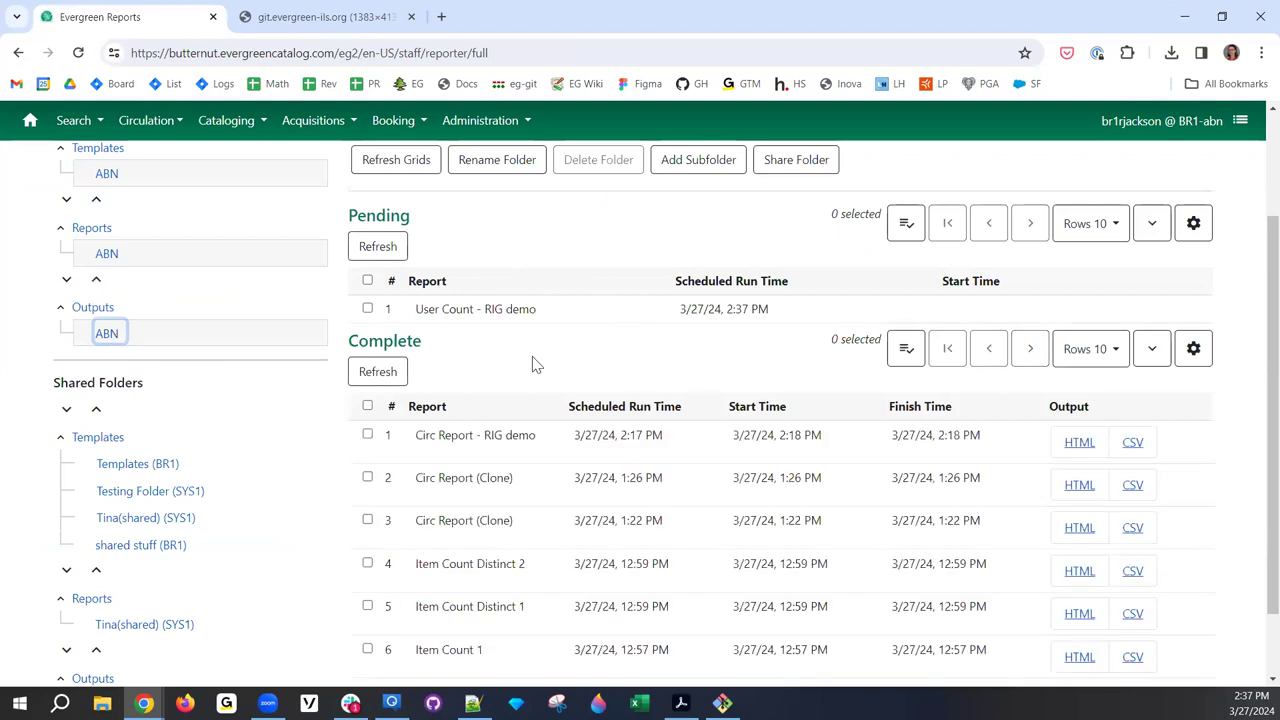
pyautogui.scroll(2, 523, 349)
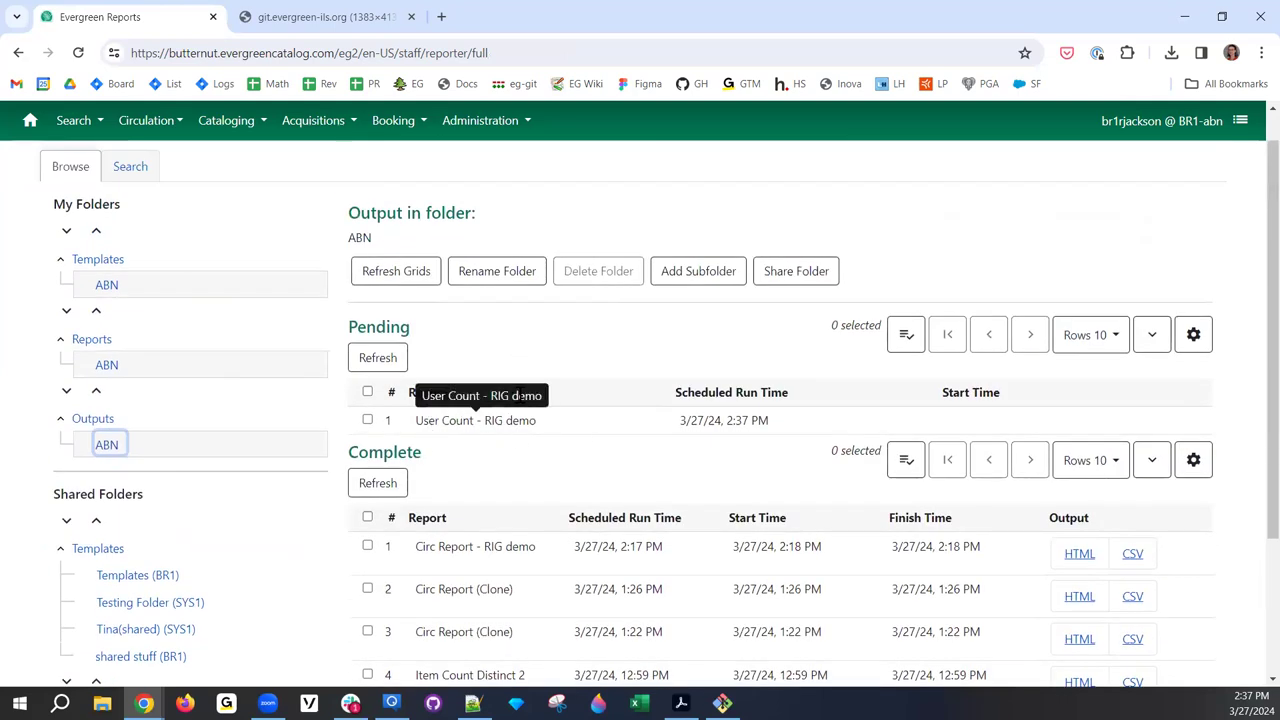
pyautogui.click(413, 287)
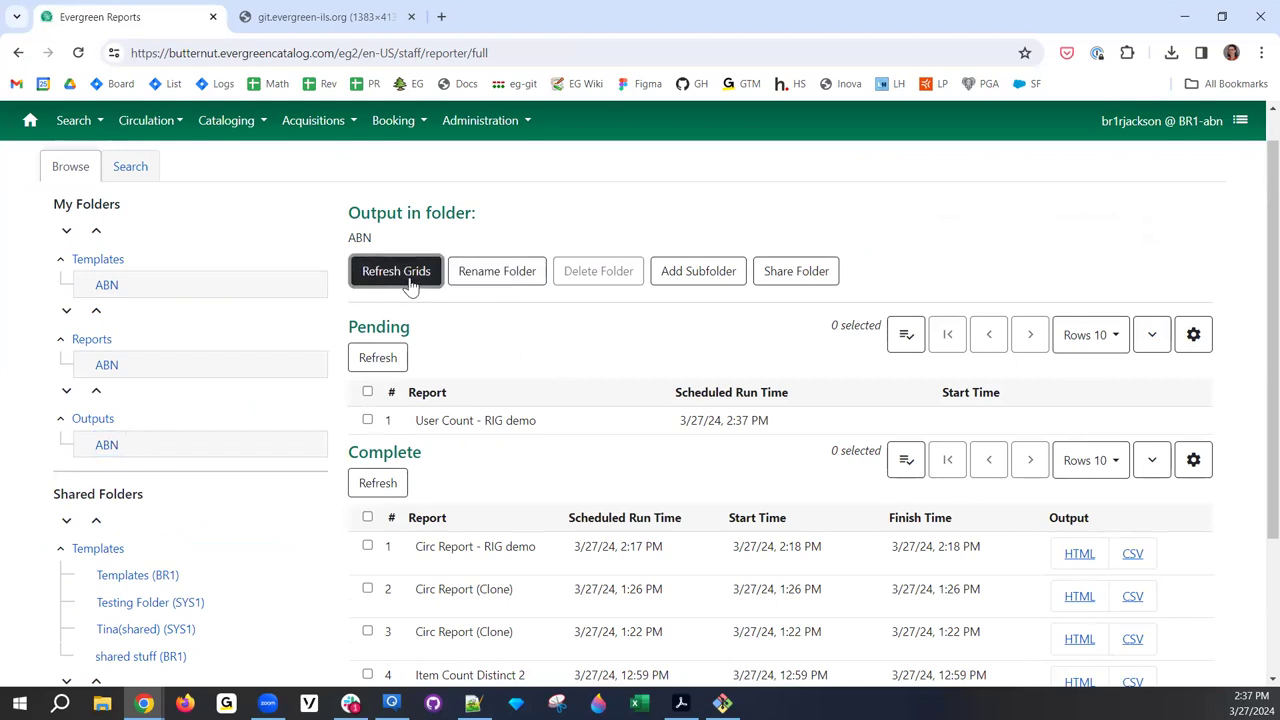
pyautogui.click(410, 284)
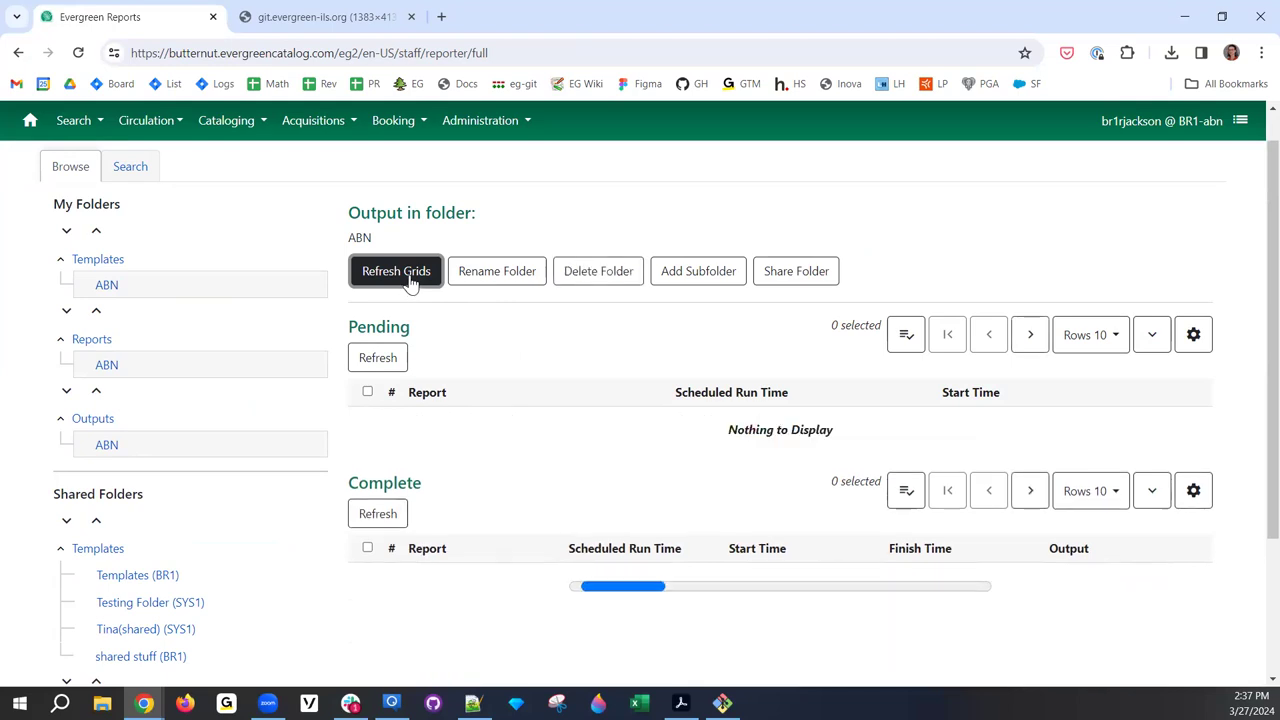
pyautogui.scroll(-1, 740, 457)
pyautogui.scroll(-1, 738, 457)
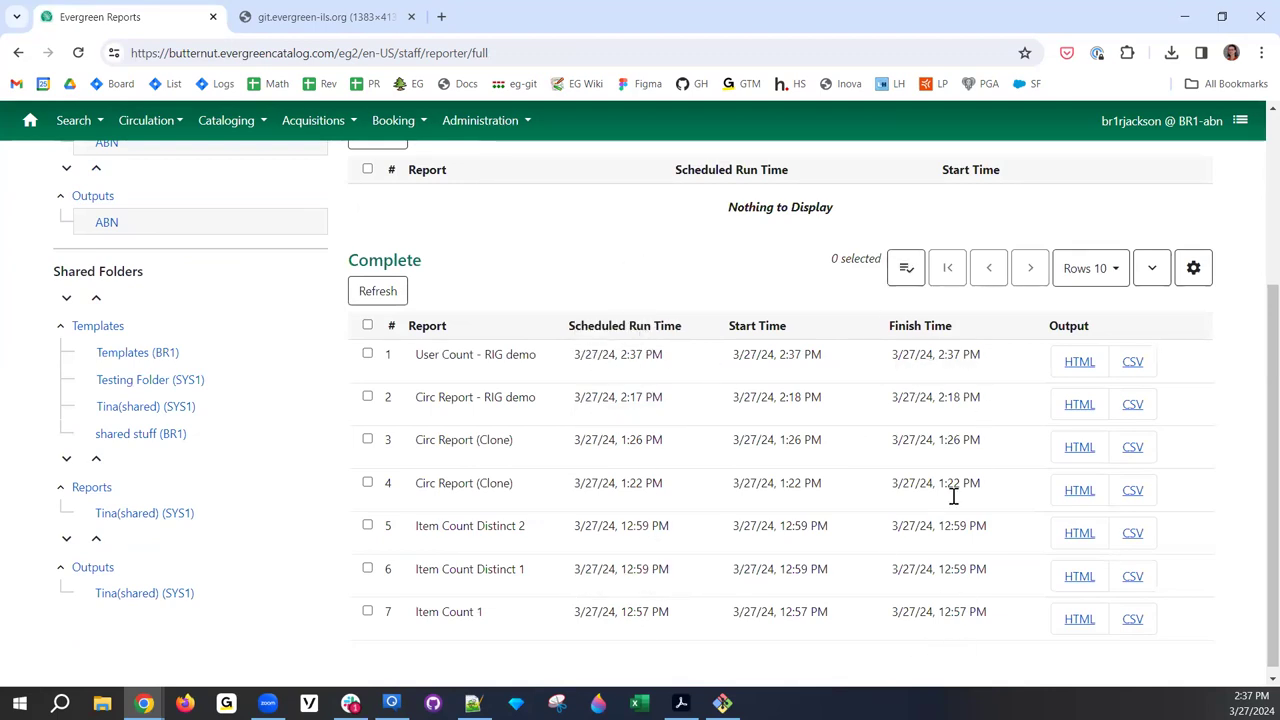
pyautogui.click(1088, 372)
pyautogui.moveTo(50, 172); pyautogui.dragTo(4, 178)
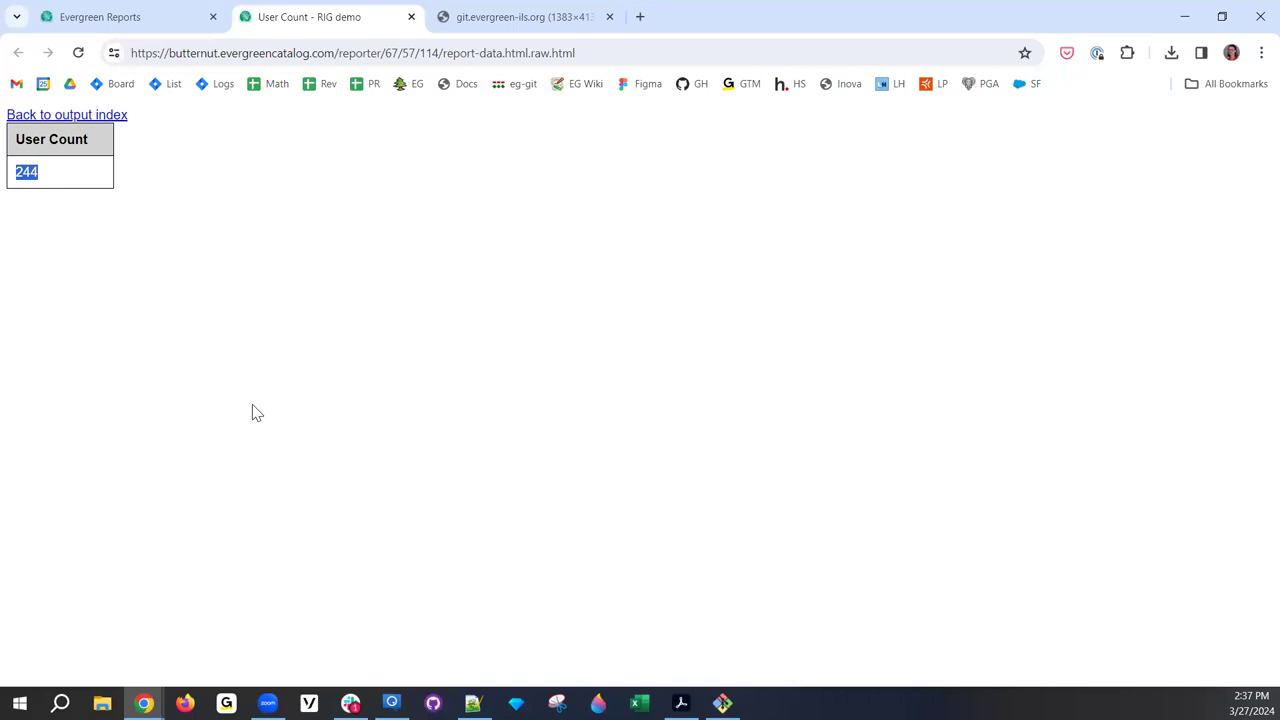
pyautogui.click(411, 17)
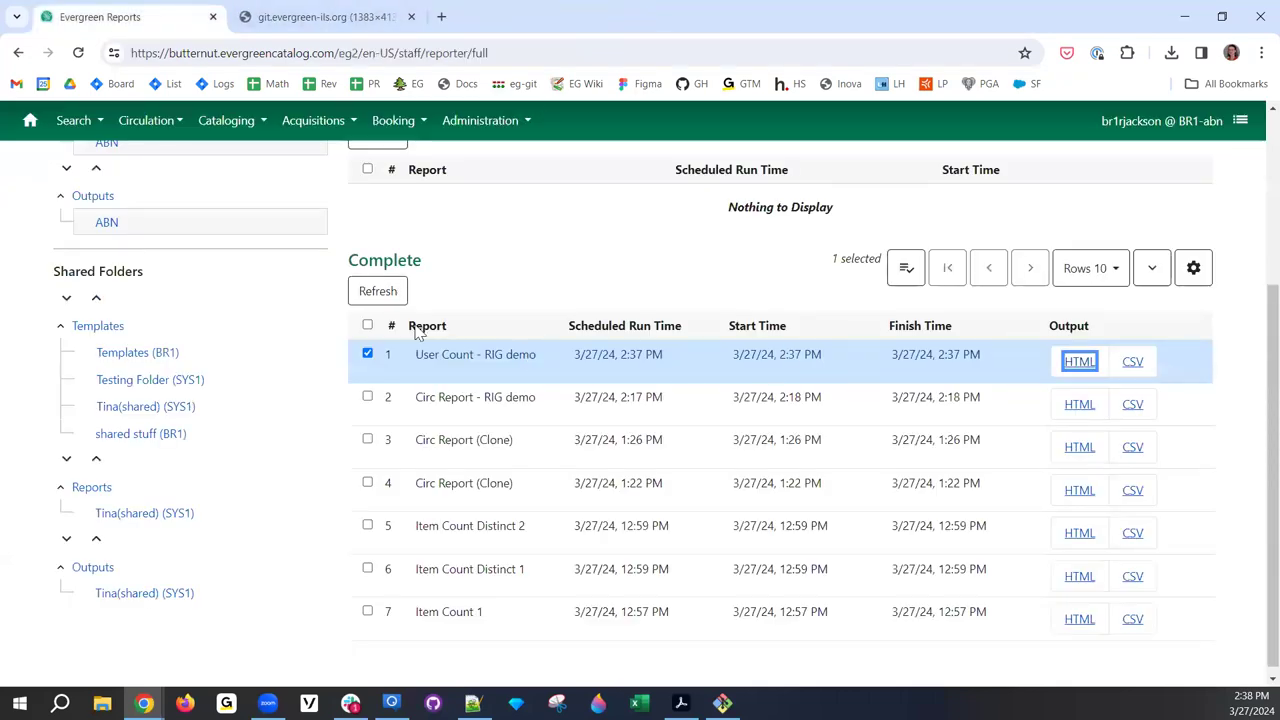
pyautogui.click(368, 356)
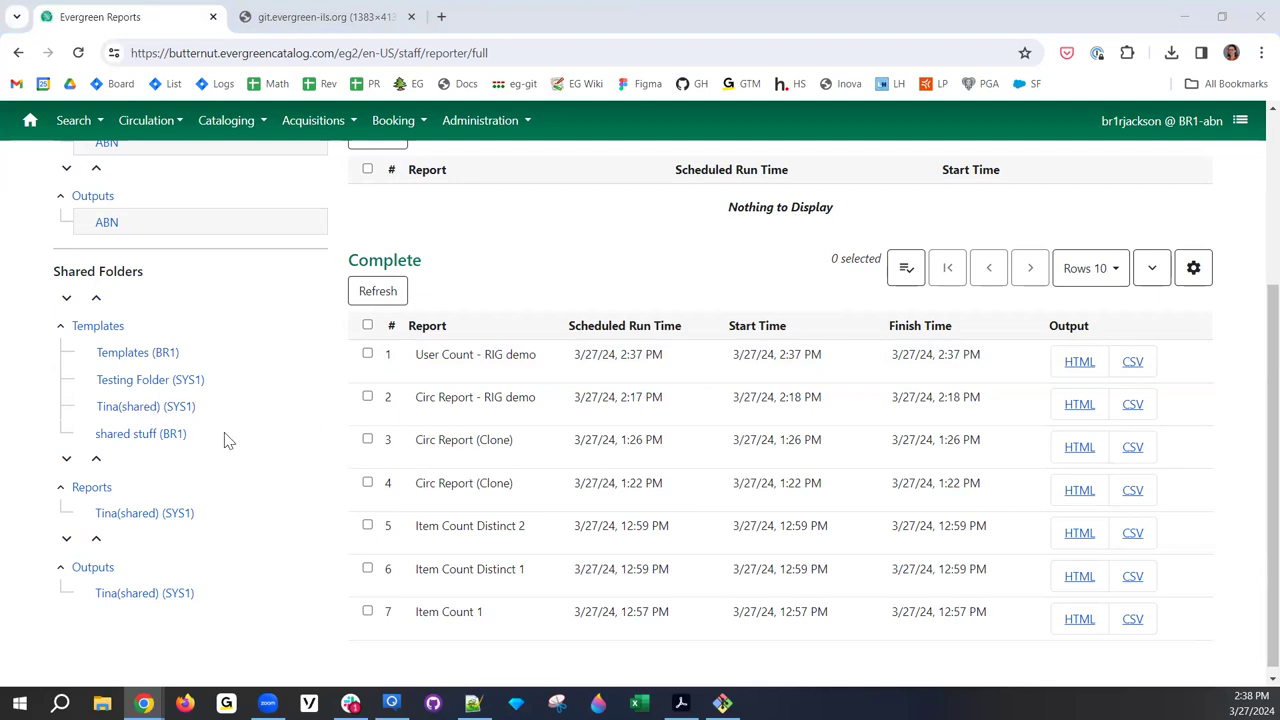
pyautogui.scroll(1, 226, 437)
pyautogui.scroll(1, 196, 405)
pyautogui.scroll(-2, 443, 514)
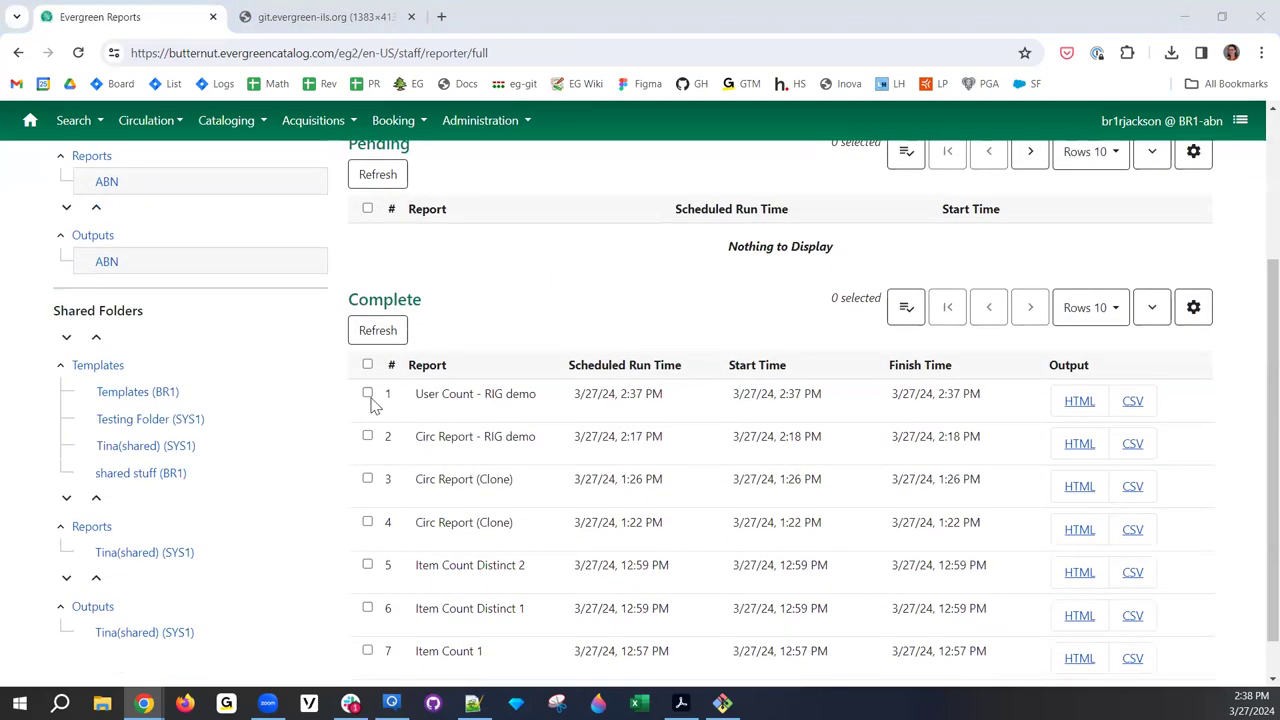
pyautogui.click(367, 393)
pyautogui.rightClick(615, 392)
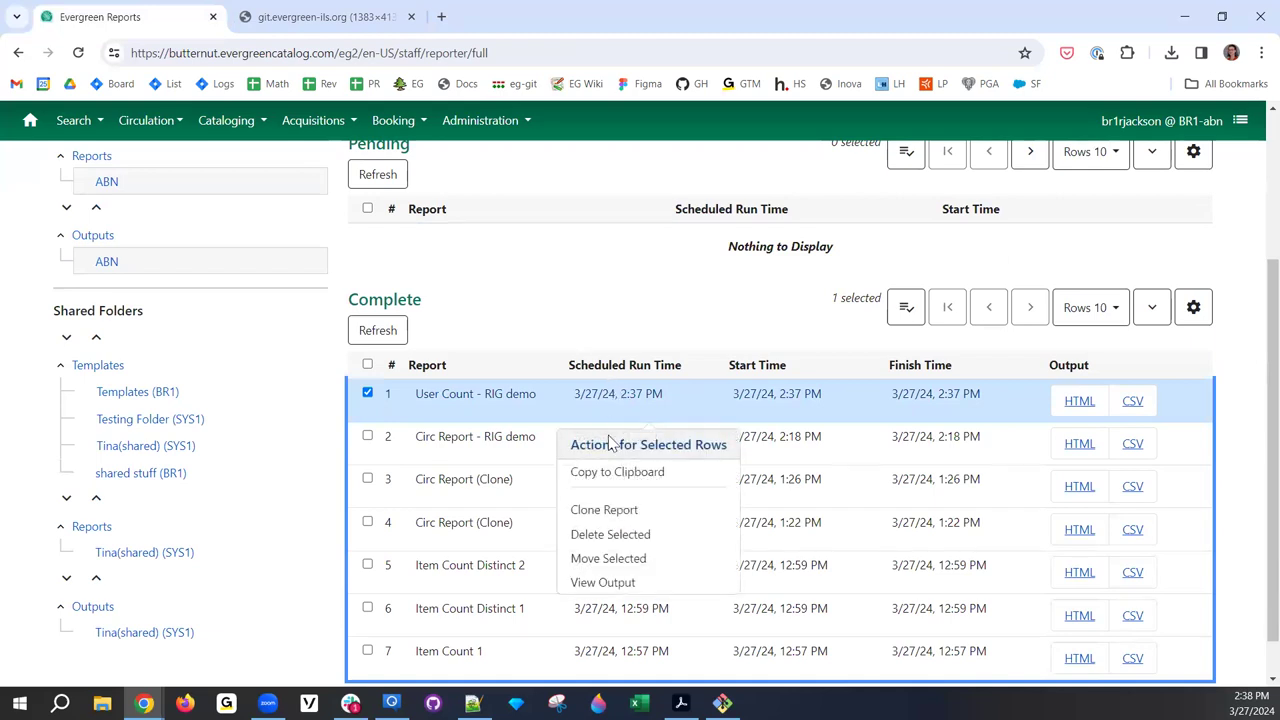
pyautogui.click(622, 558)
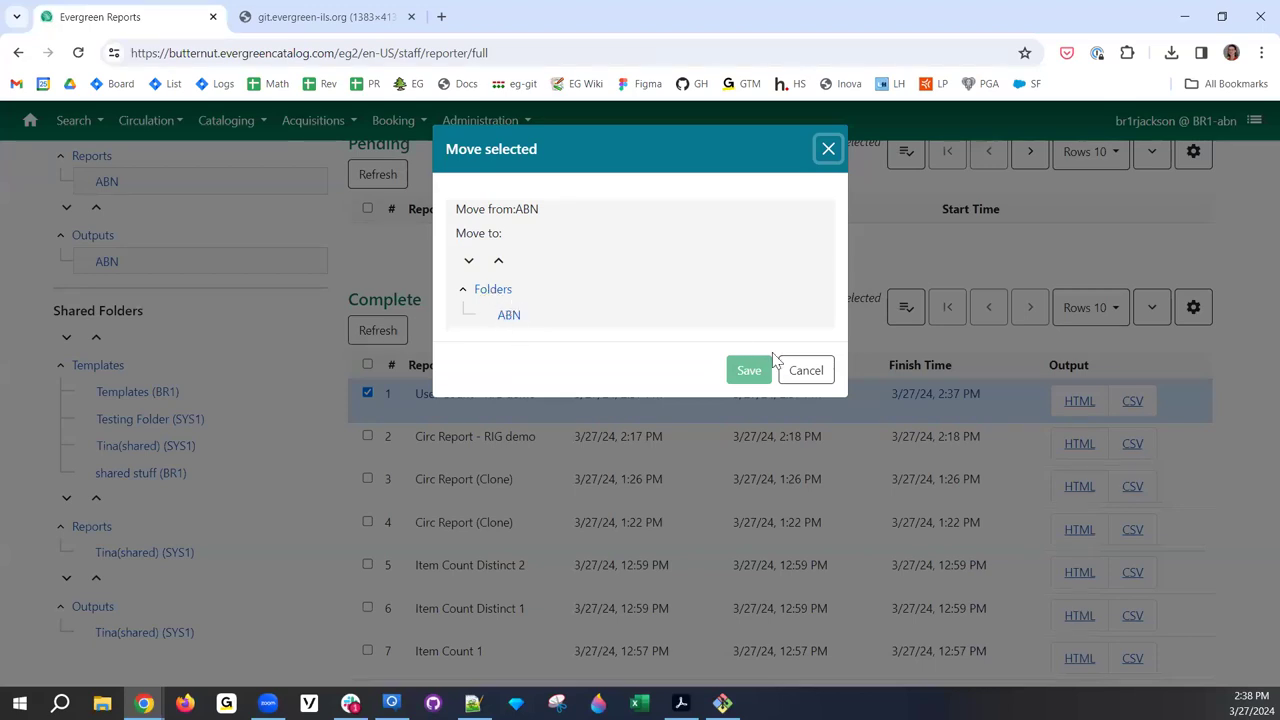
pyautogui.click(800, 374)
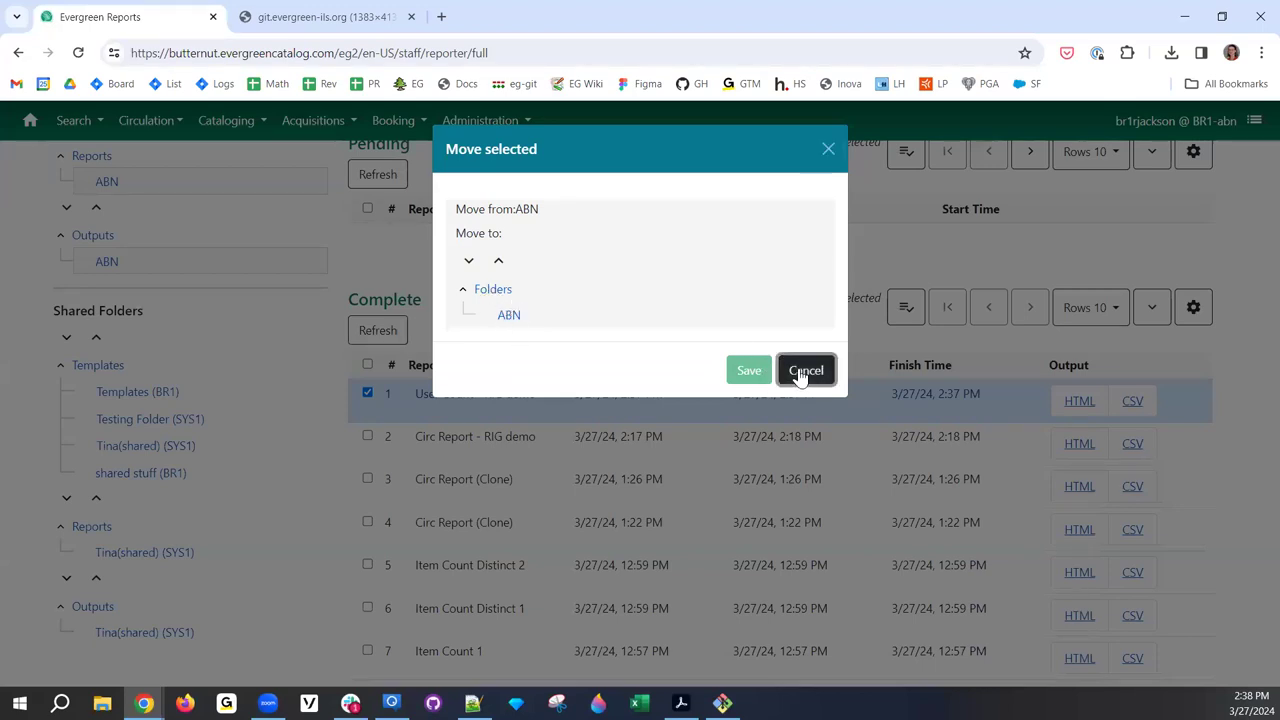
pyautogui.scroll(1, 351, 434)
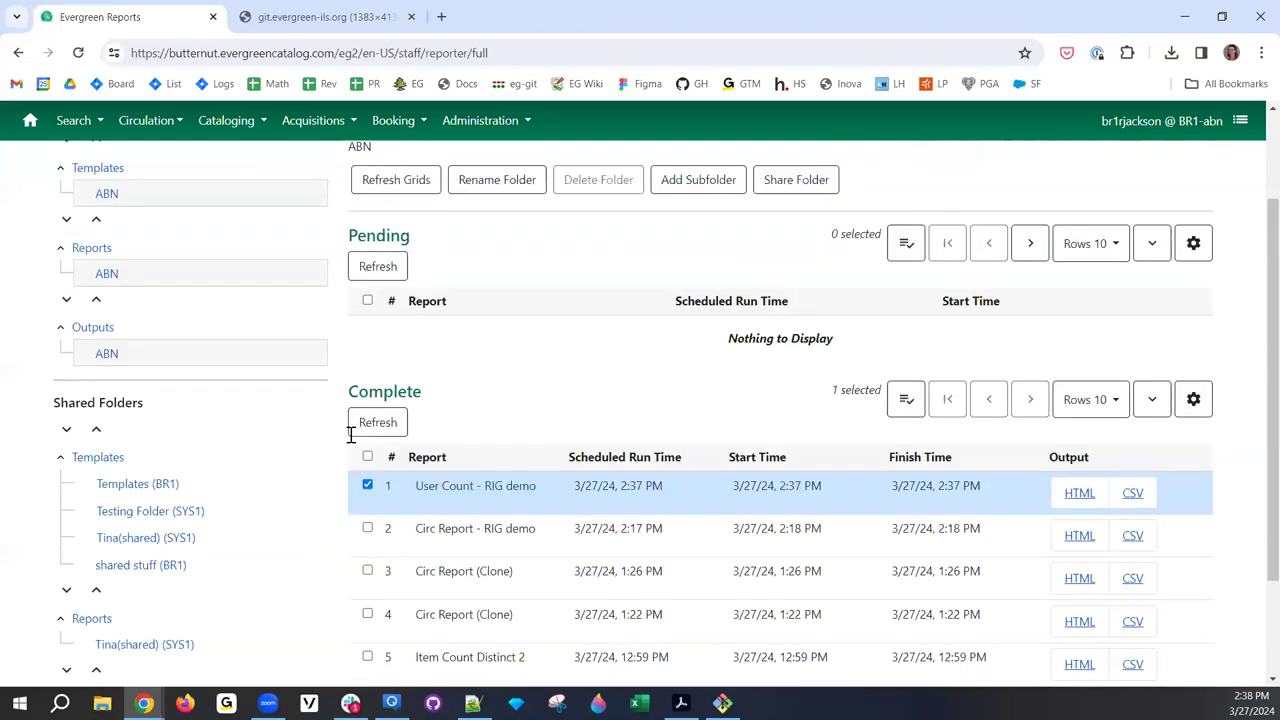
pyautogui.scroll(2, 351, 434)
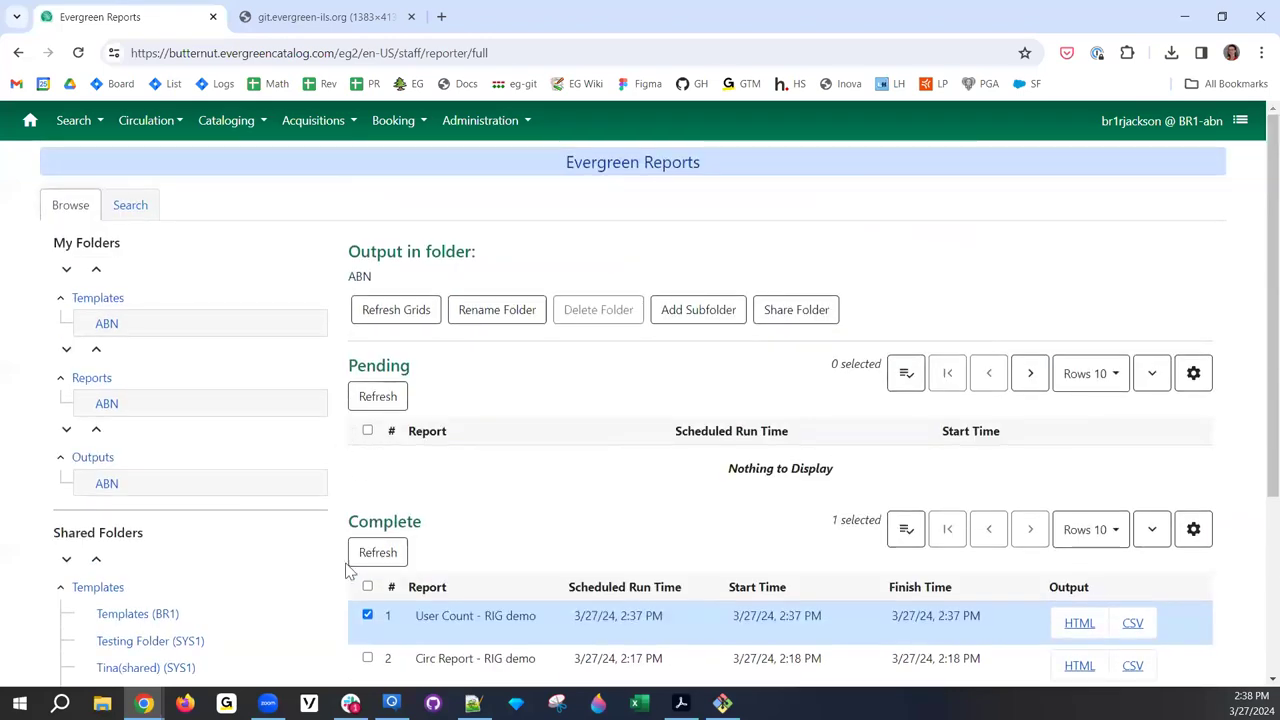
# - Deselect the RIG demo output and collapse and expand the My Folders tree branches
pyautogui.click(388, 607)
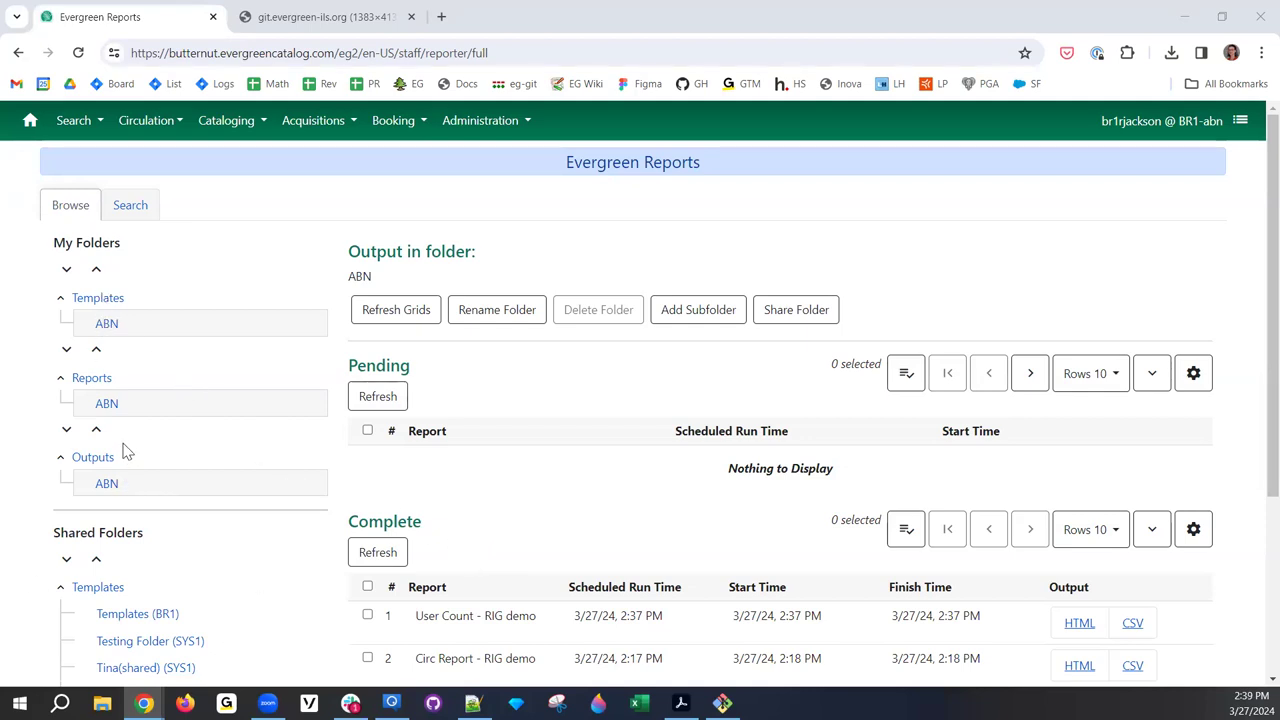
pyautogui.scroll(-1, 125, 449)
pyautogui.scroll(-1, 127, 442)
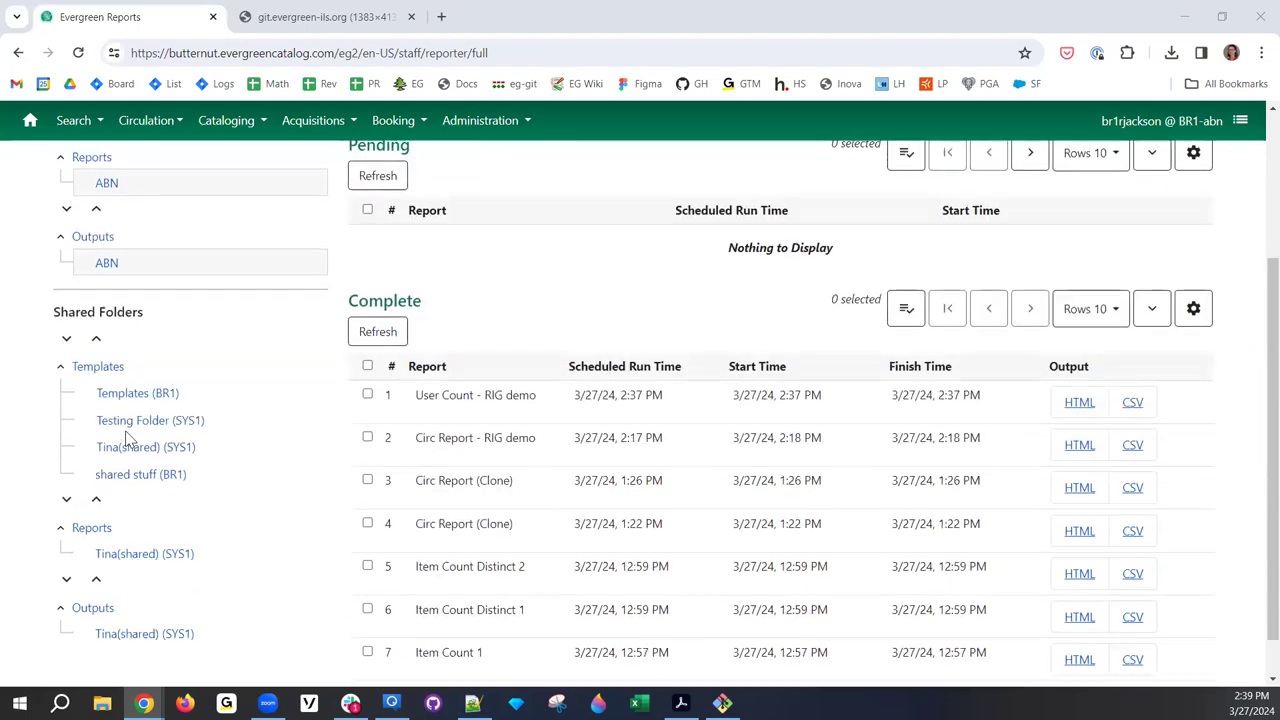
pyautogui.scroll(2, 128, 440)
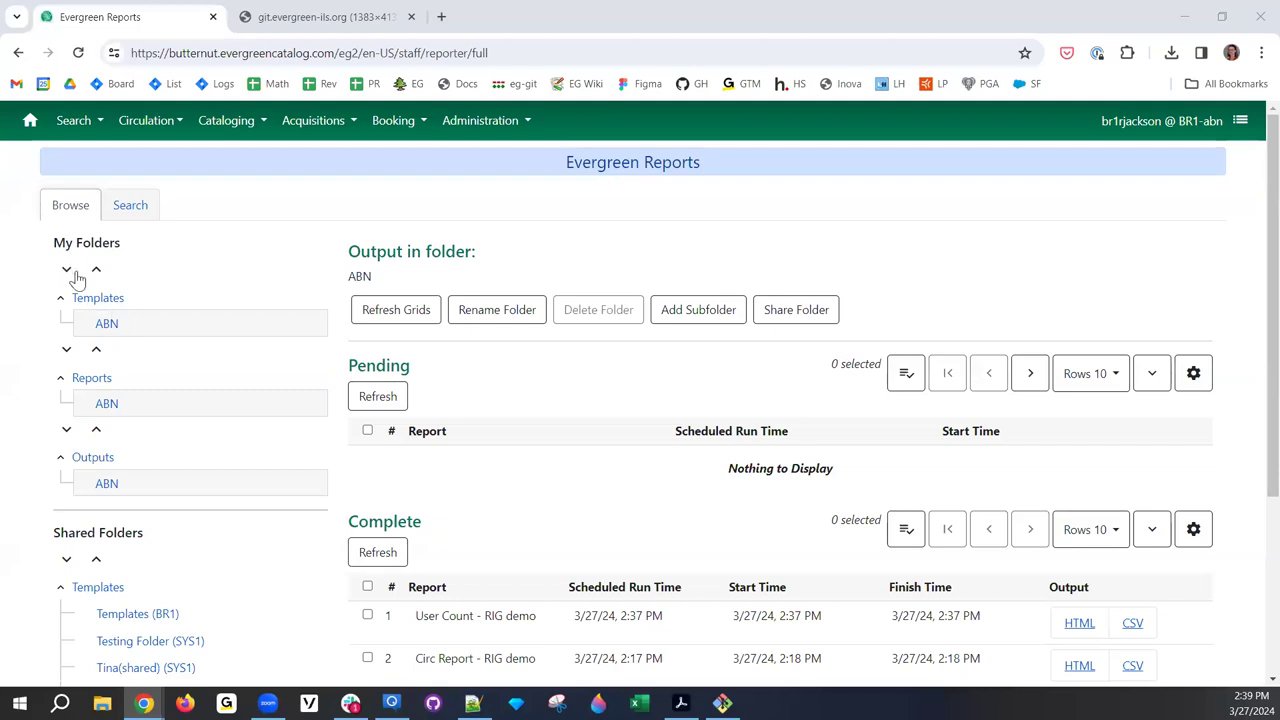
pyautogui.click(106, 326)
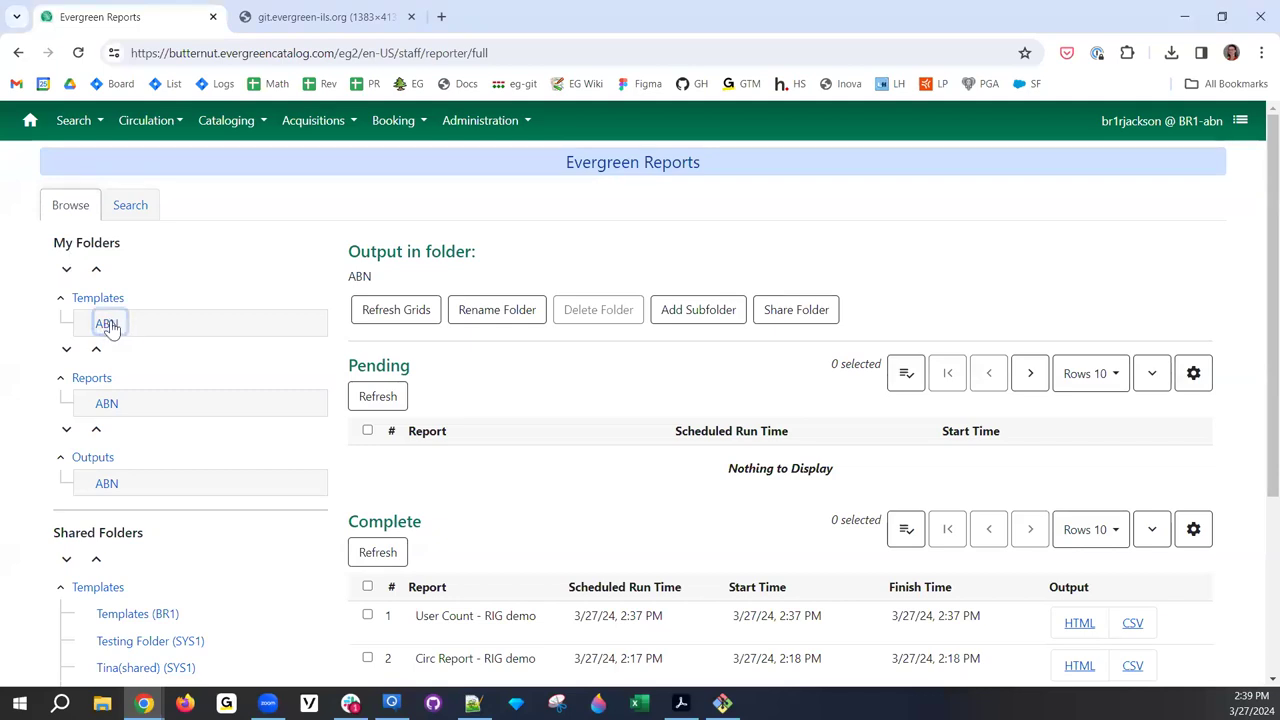
pyautogui.click(61, 298)
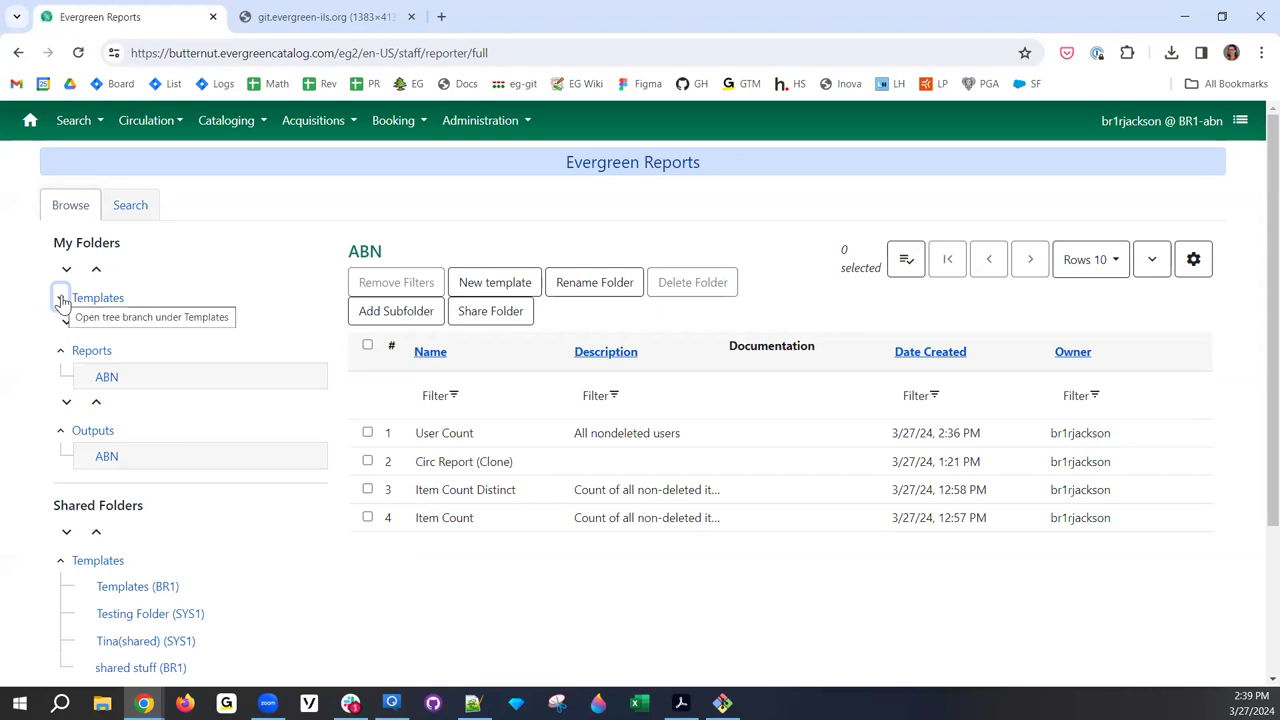
pyautogui.click(61, 298)
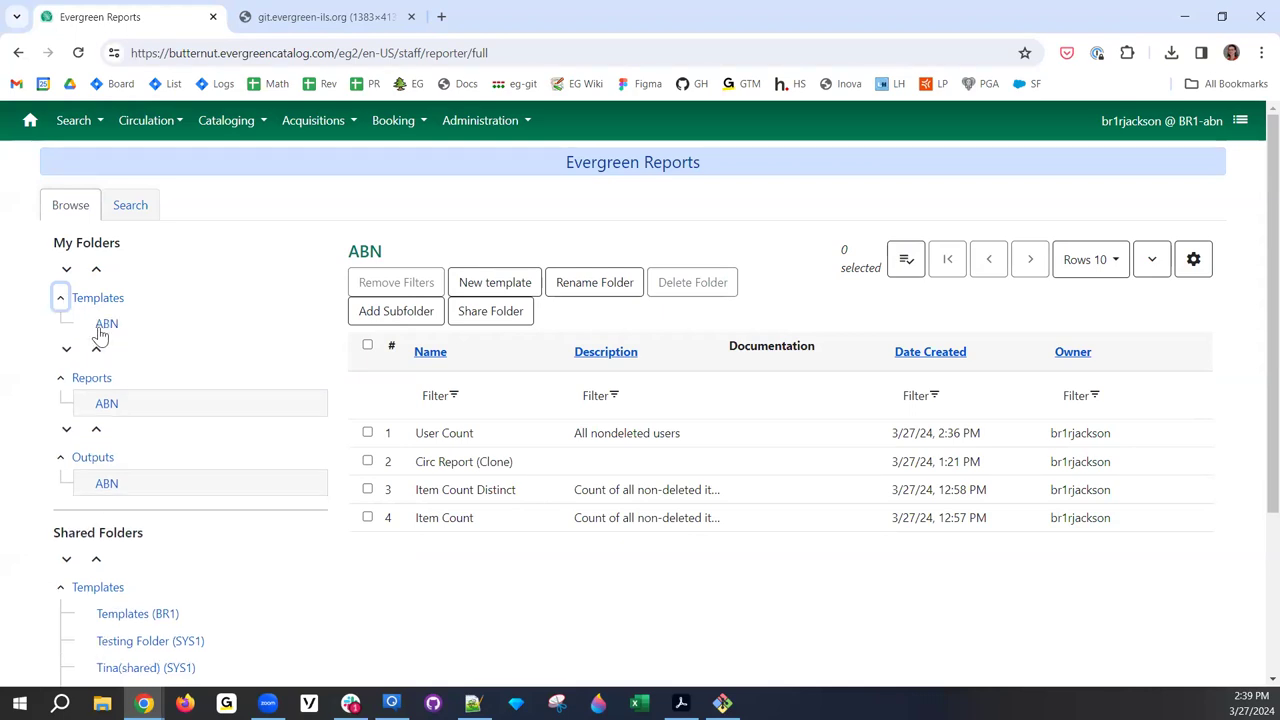
pyautogui.click(66, 270)
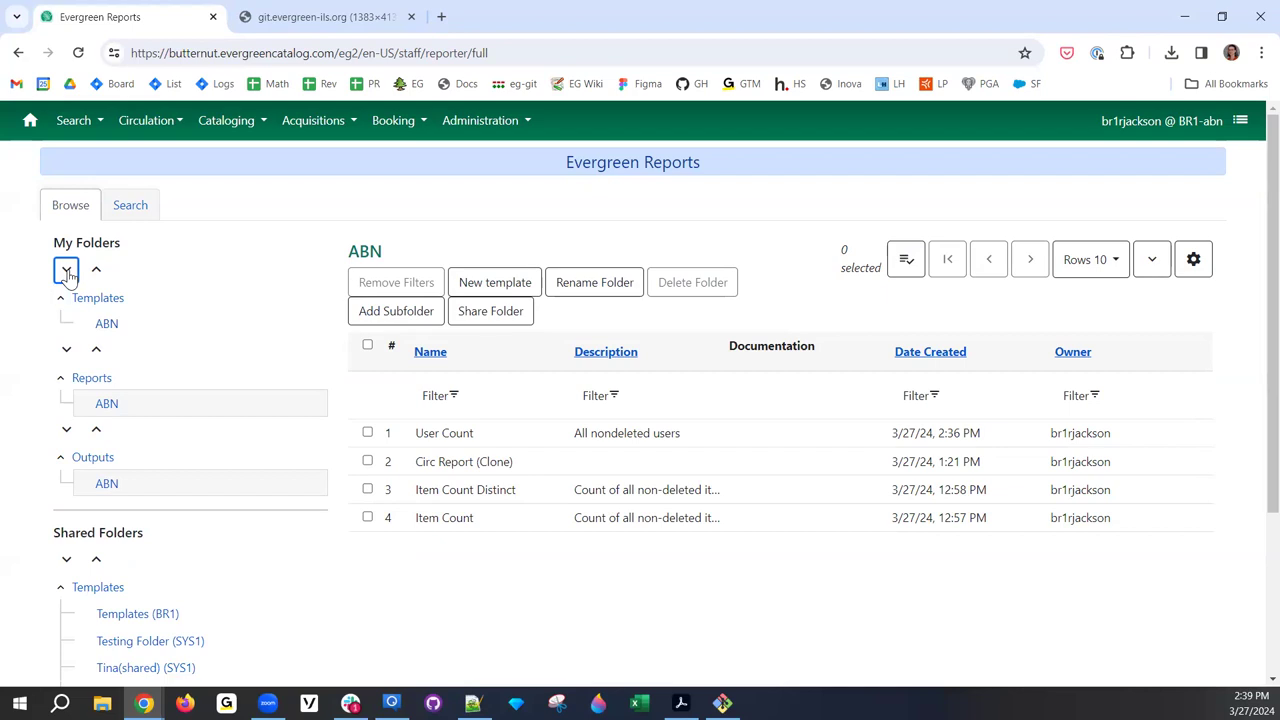
pyautogui.click(96, 270)
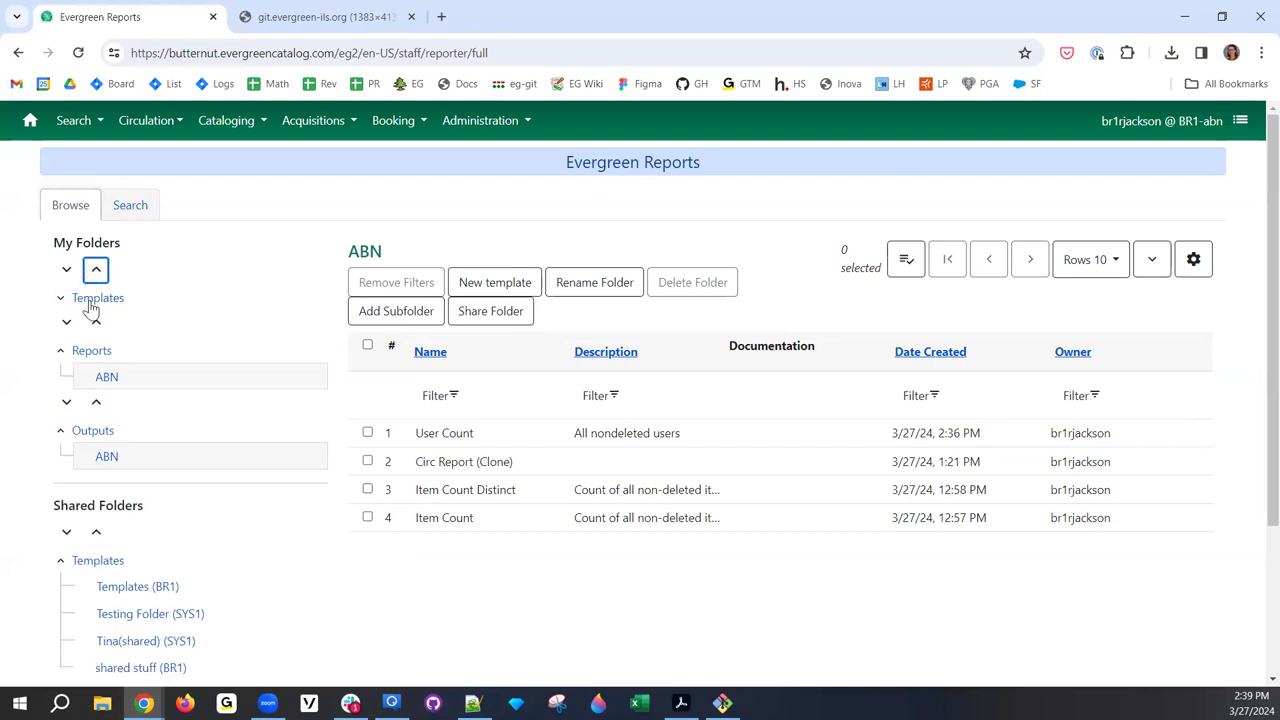
pyautogui.click(66, 269)
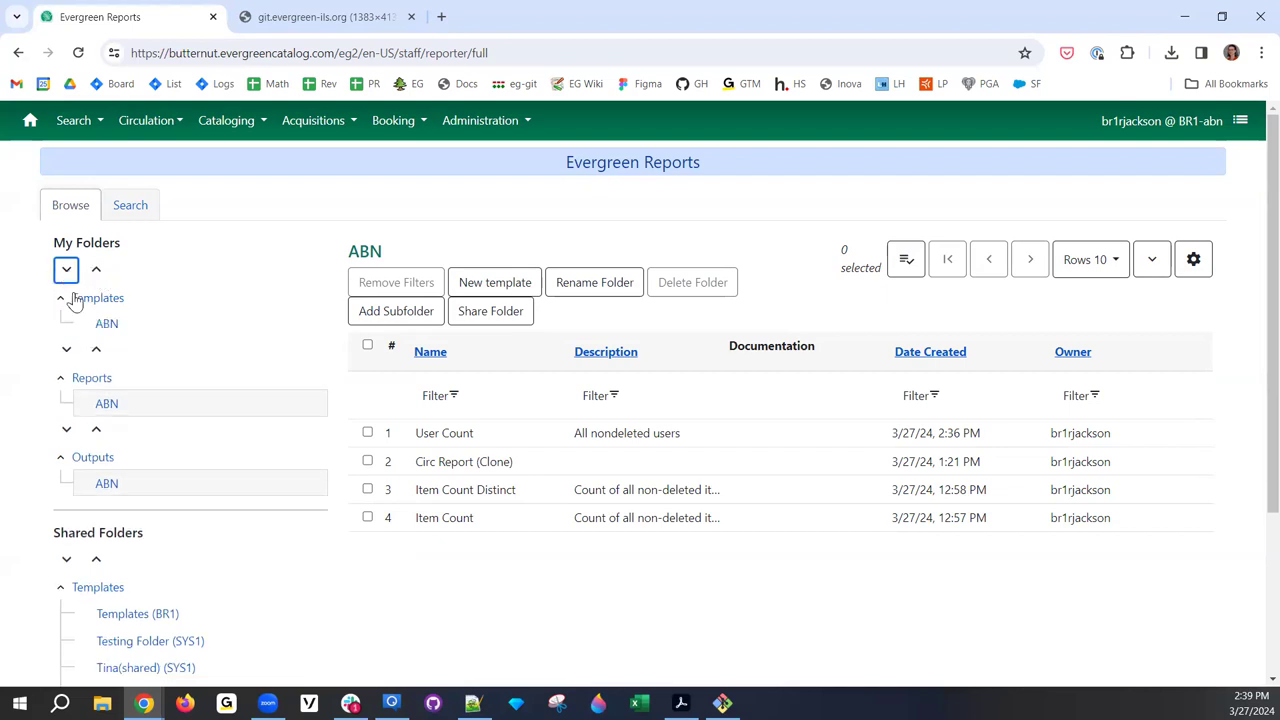
# - Create an ABN2 subfolder inside the ABN template folder
pyautogui.click(107, 325)
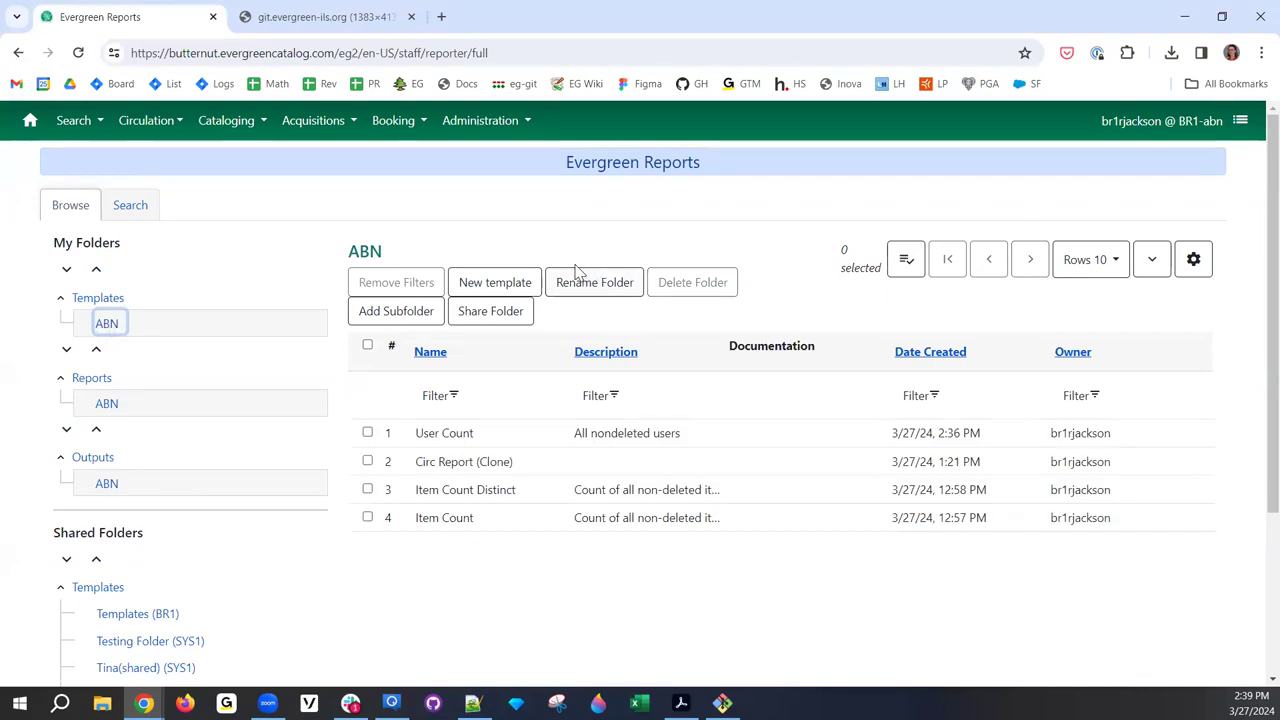
pyautogui.click(400, 311)
pyautogui.press('End')
pyautogui.click(751, 290)
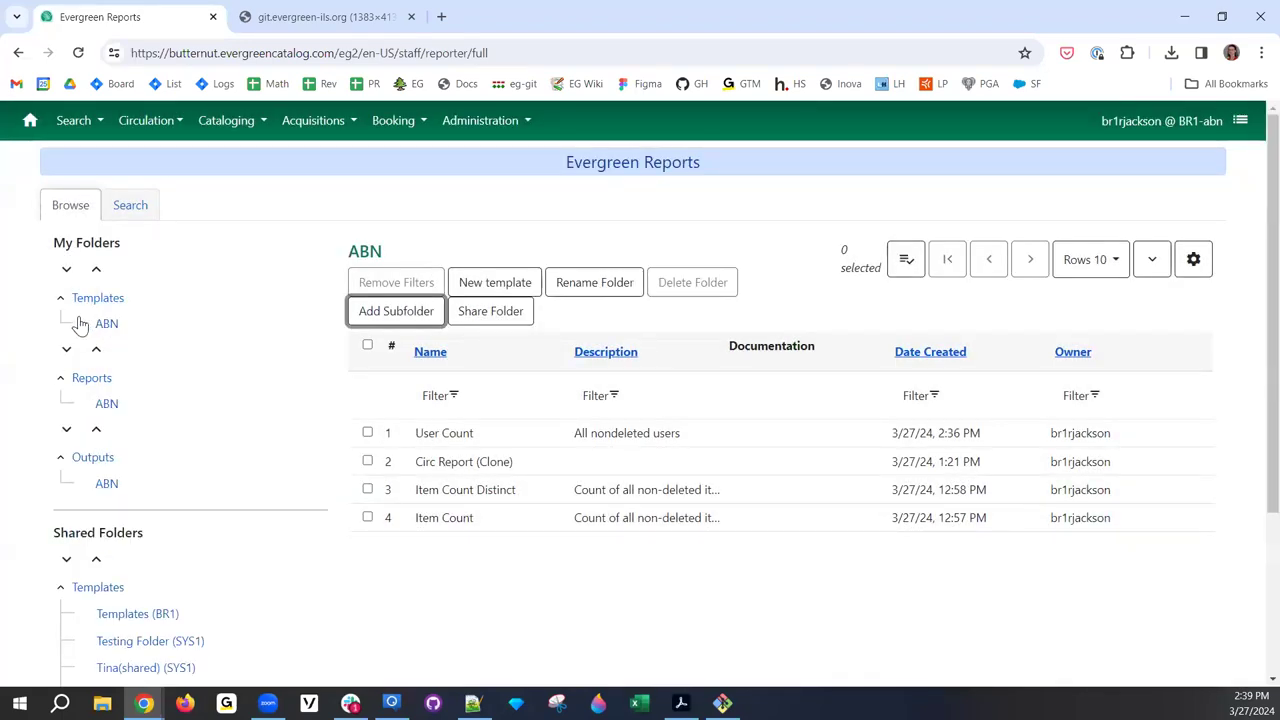
# - Collapse and re-expand Templates and ABN to reveal the new ABN2 subfolder
pyautogui.click(61, 302)
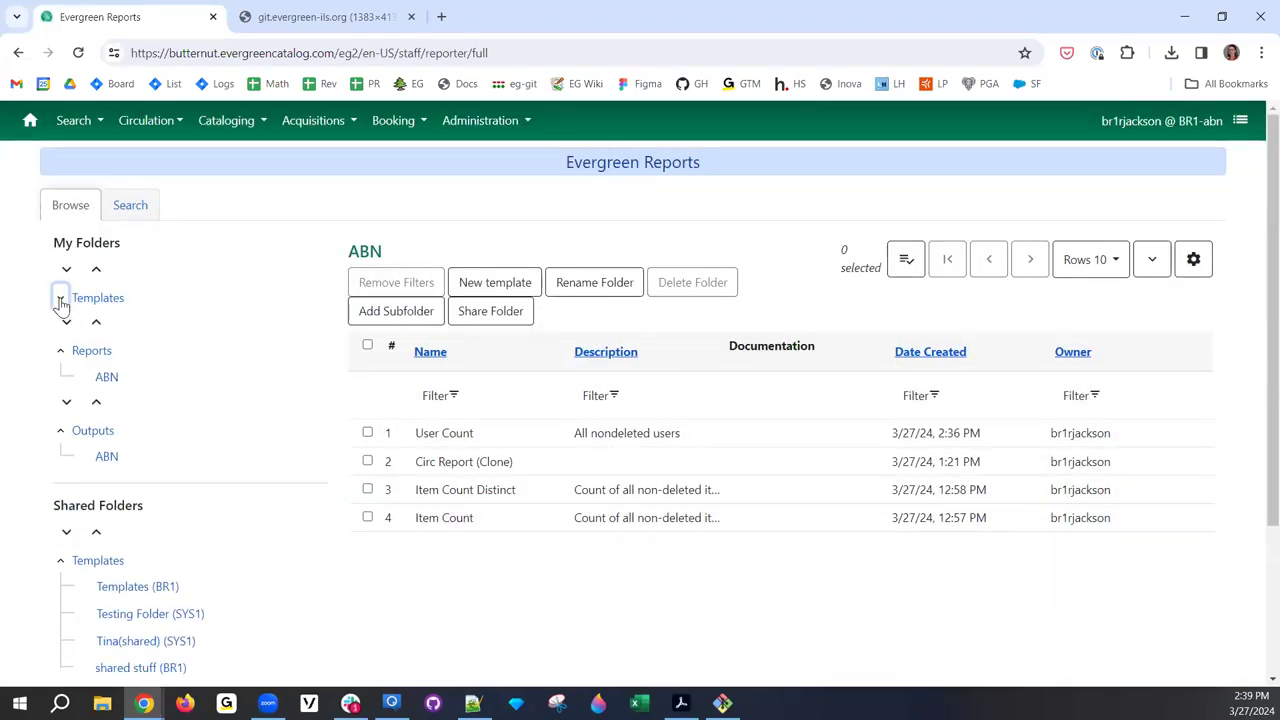
pyautogui.click(61, 302)
pyautogui.click(66, 270)
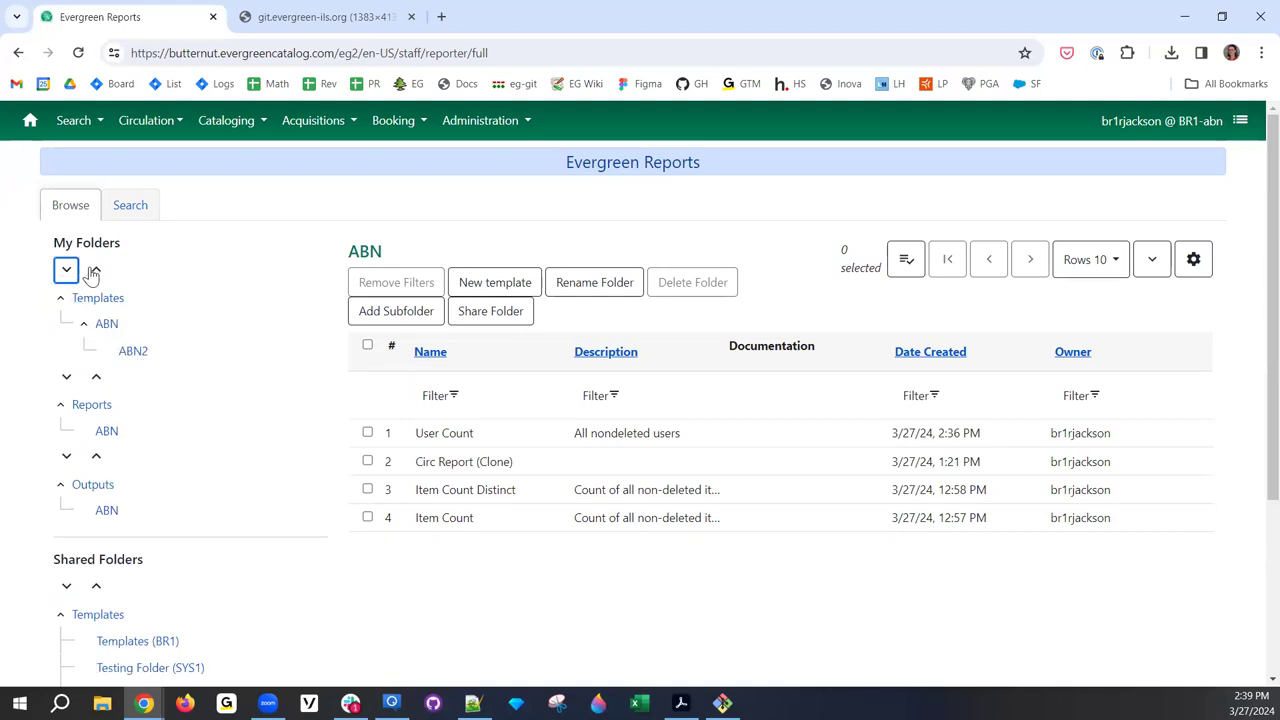
pyautogui.click(82, 326)
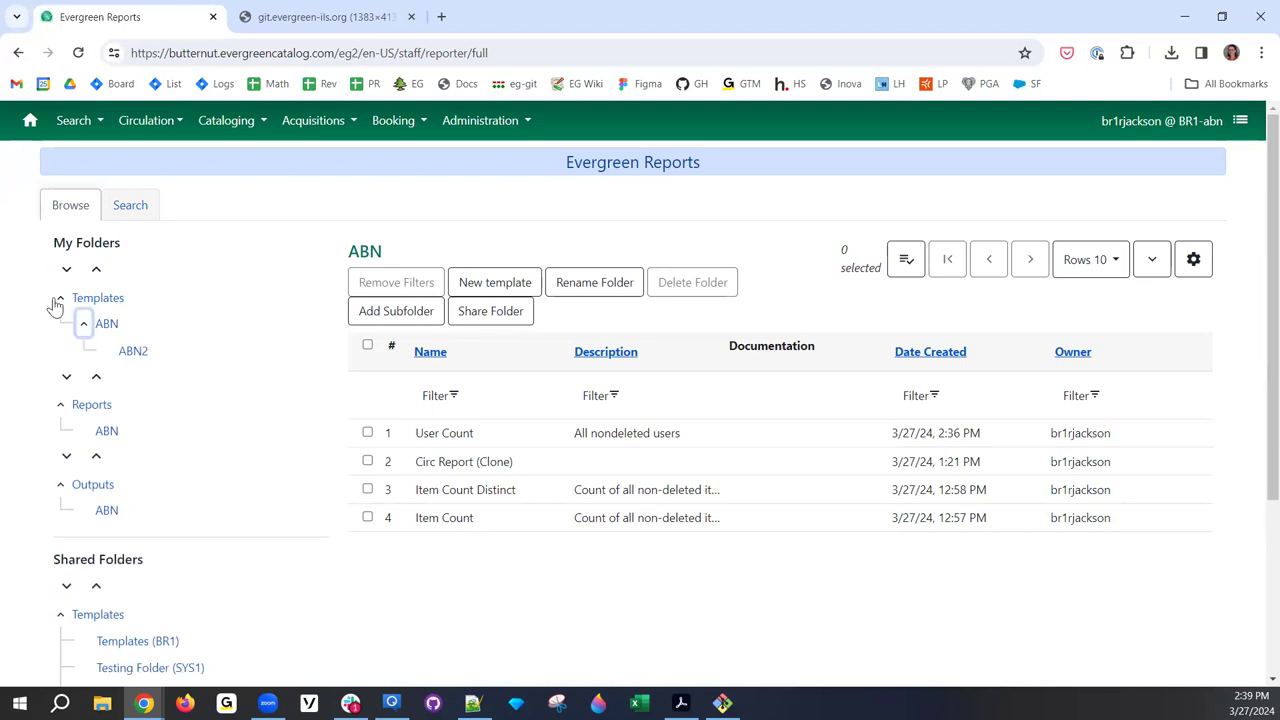
pyautogui.click(61, 303)
pyautogui.click(66, 269)
pyautogui.click(96, 270)
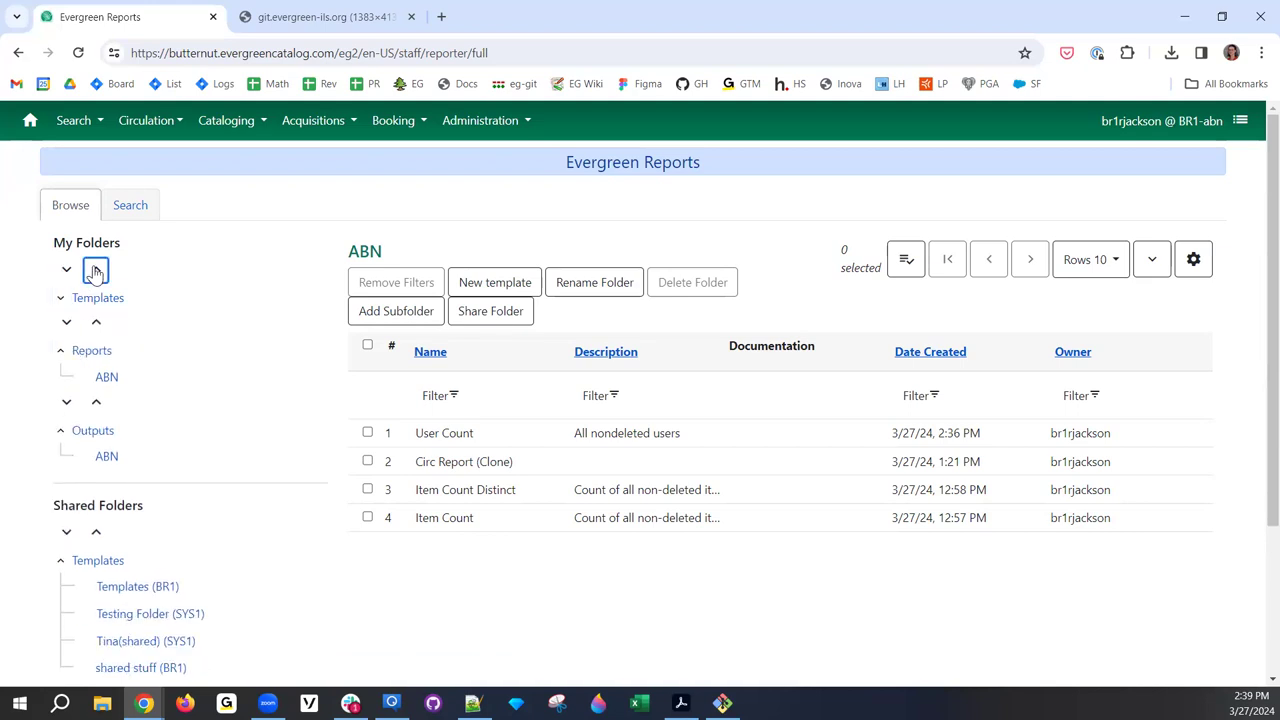
pyautogui.click(66, 269)
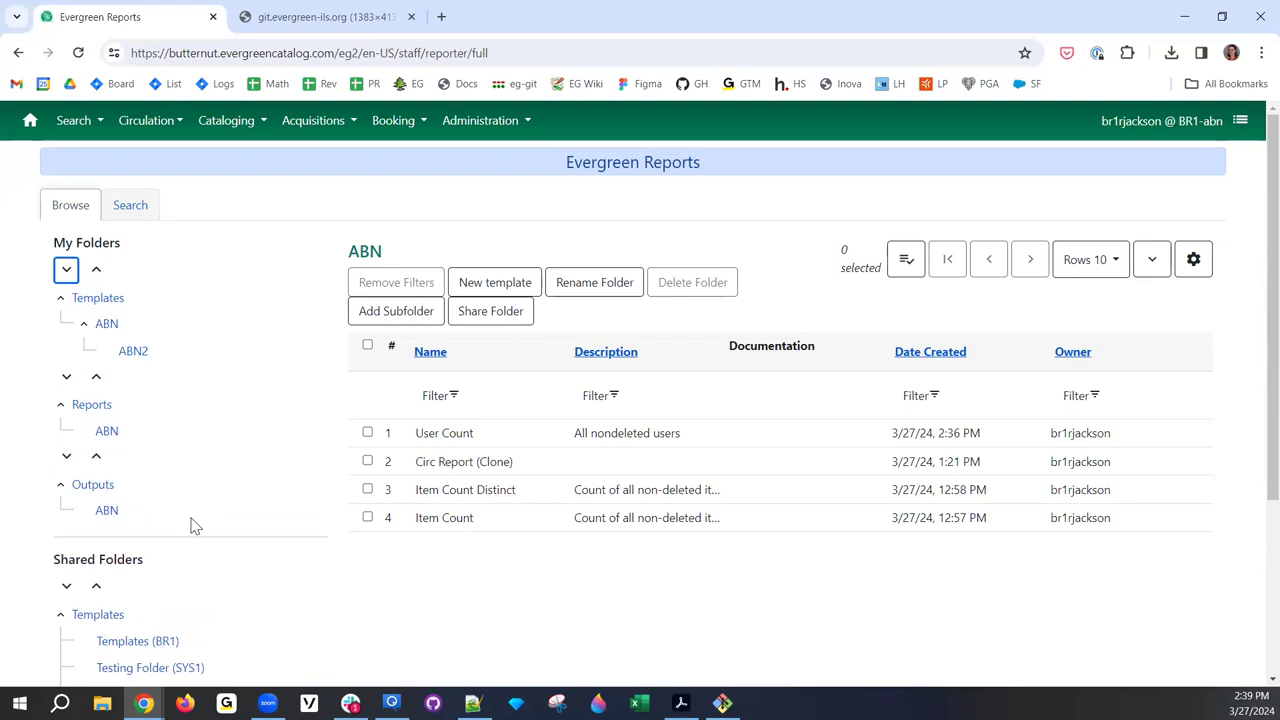
# - Collapse and re-expand the Reports and Outputs sections under My Folders
pyautogui.click(66, 376)
pyautogui.click(96, 376)
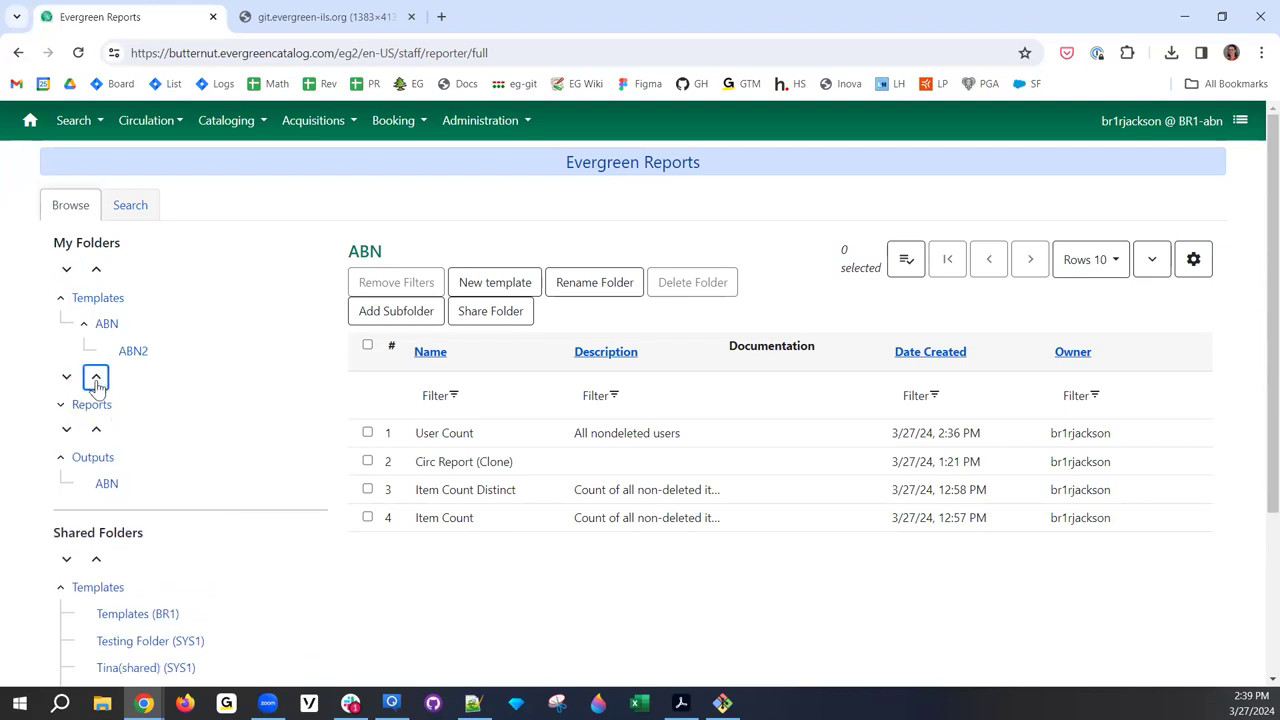
pyautogui.click(66, 376)
pyautogui.click(66, 456)
pyautogui.click(96, 456)
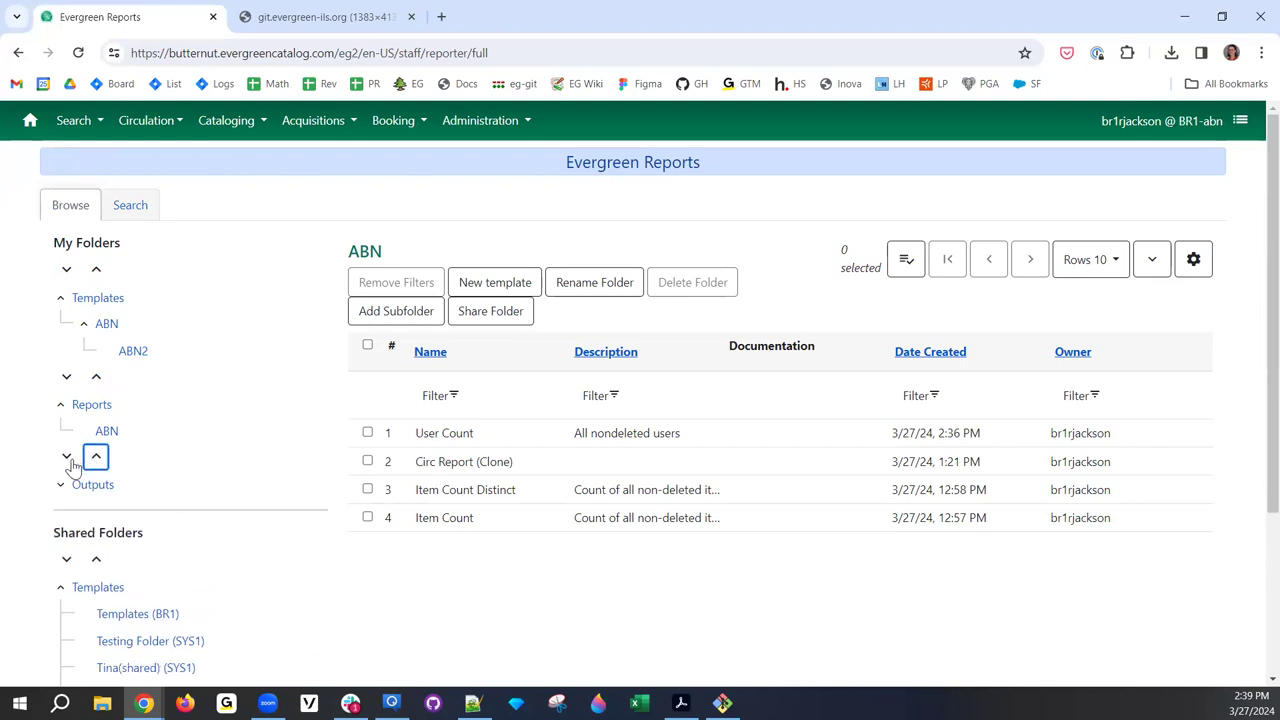
pyautogui.click(66, 456)
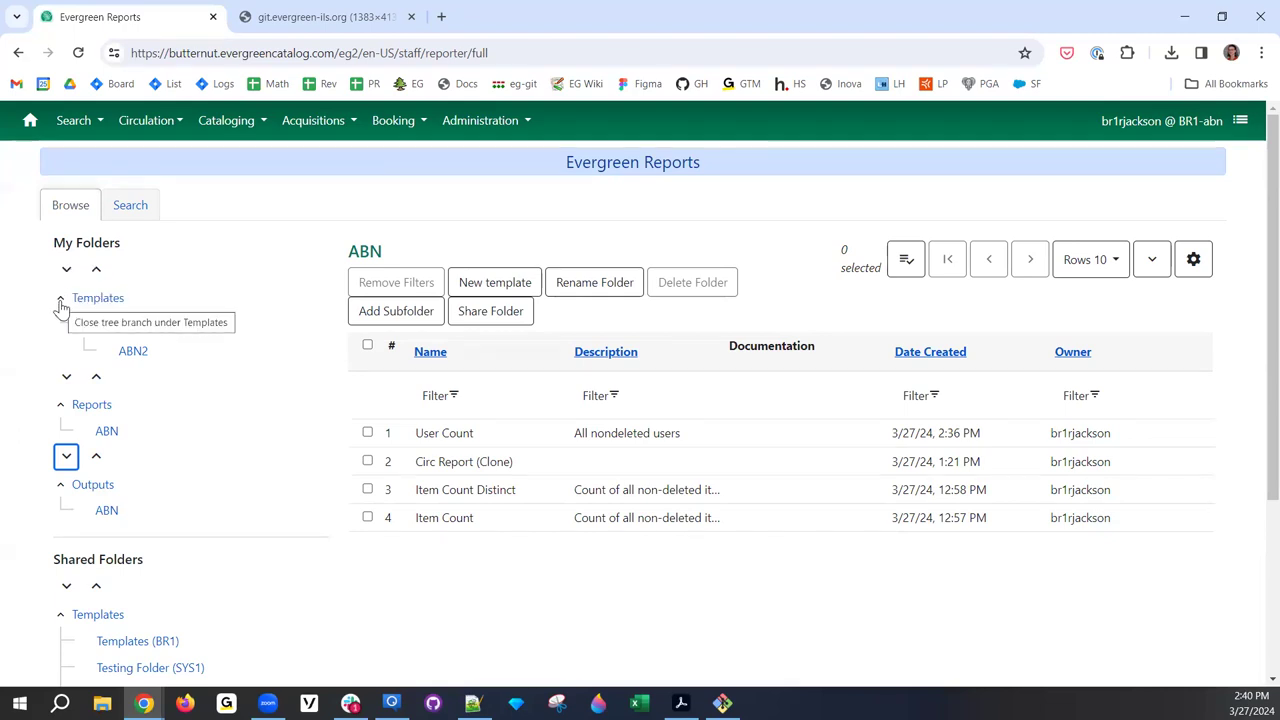
# - Reveal ABN2 under Templates > ABN and start a new template in the ABN folder
pyautogui.click(85, 328)
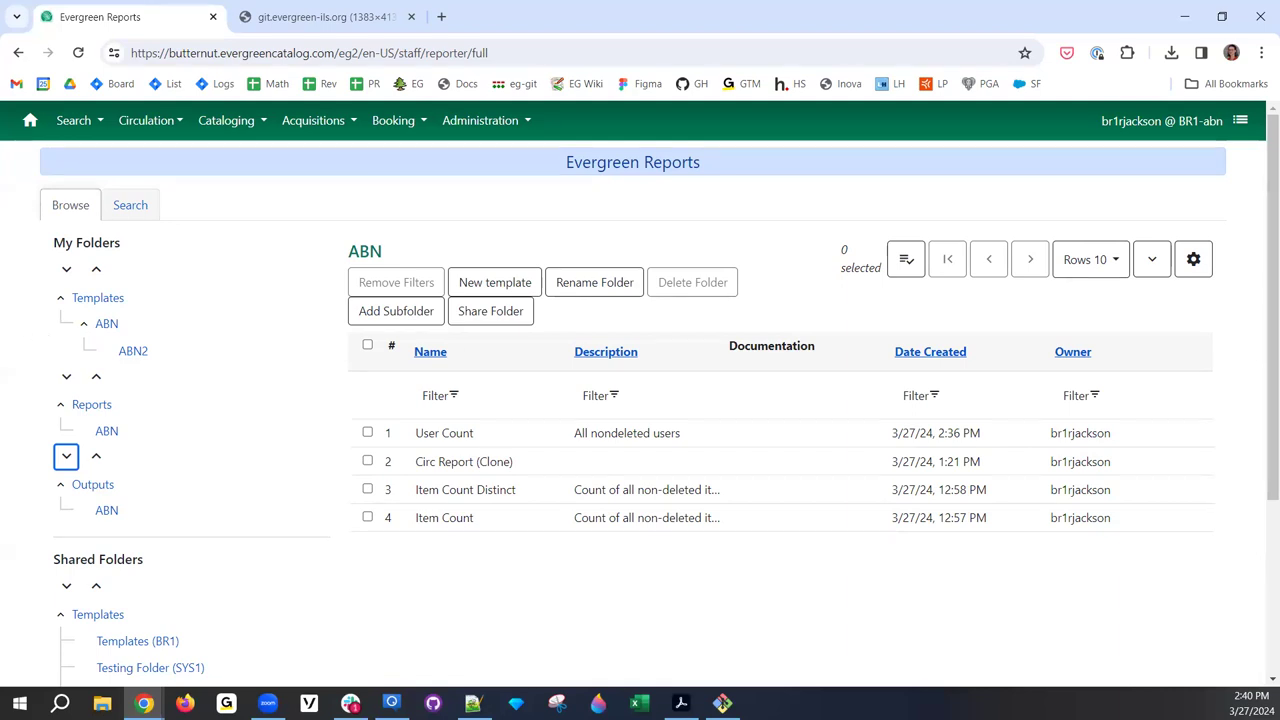
pyautogui.click(483, 290)
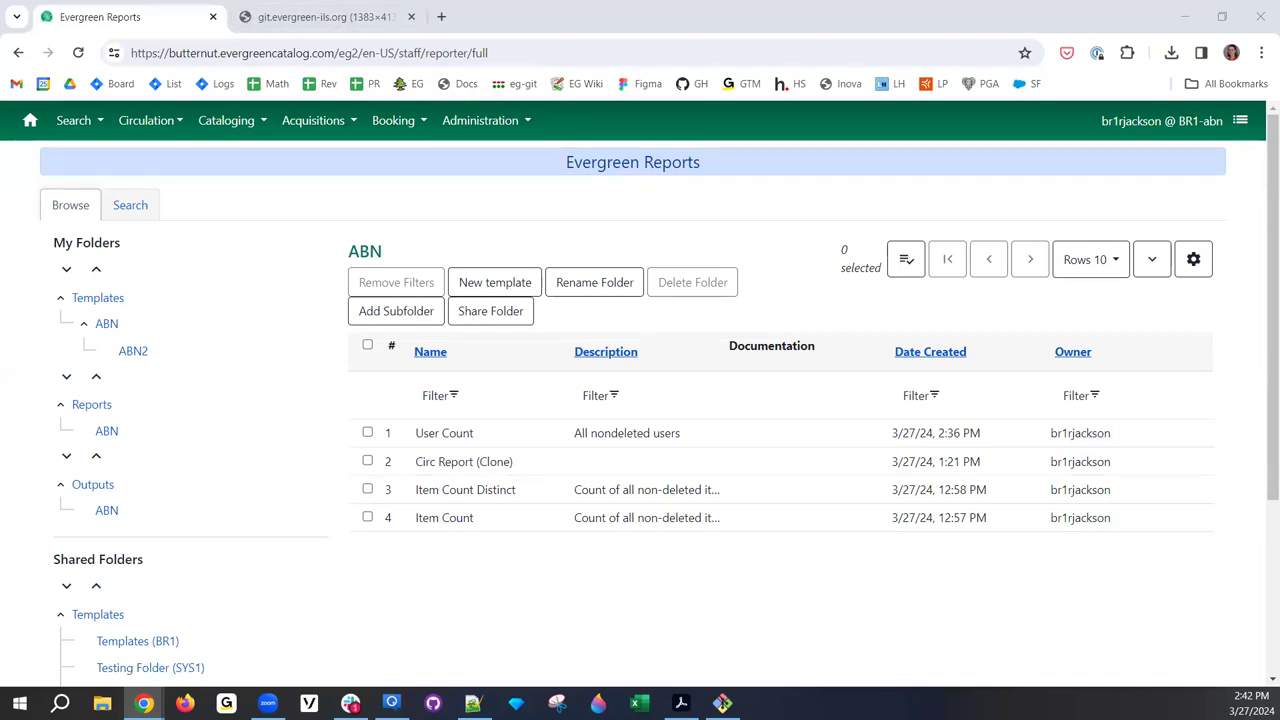
pyautogui.click(490, 287)
pyautogui.click(93, 230)
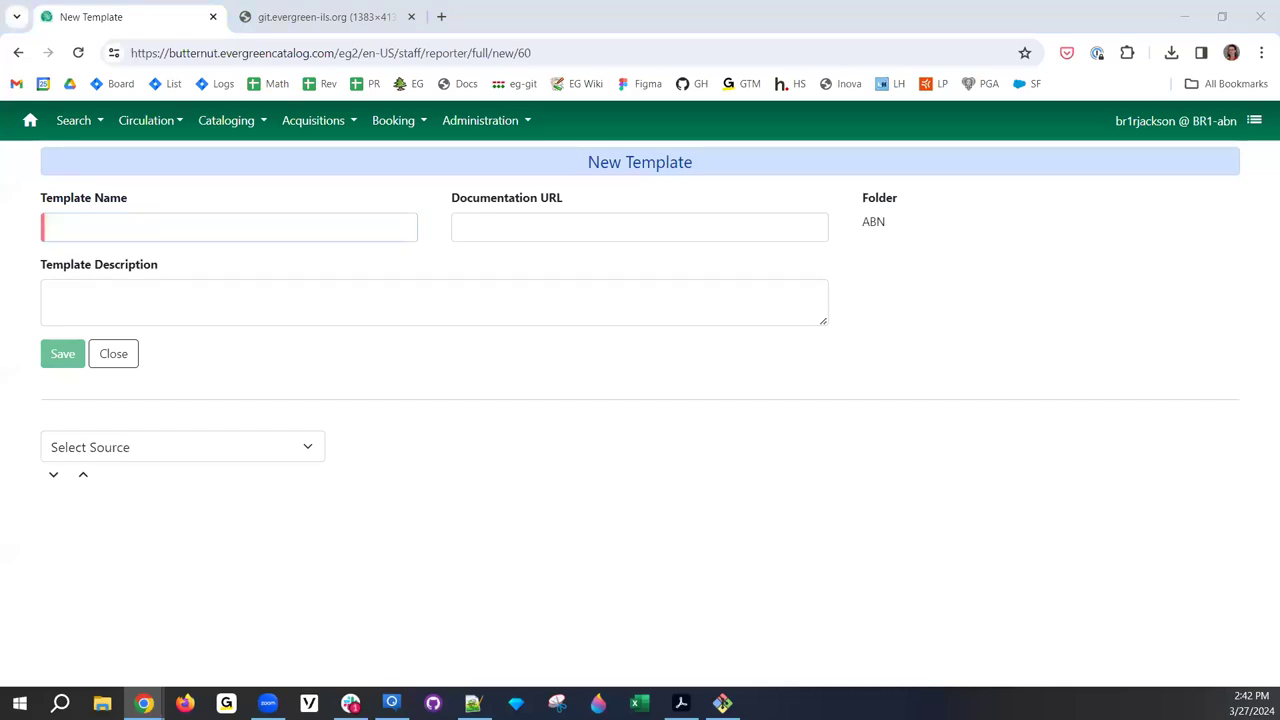
# - Choose Shelving Location from the Core and Other data sources as the template source
pyautogui.click(150, 451)
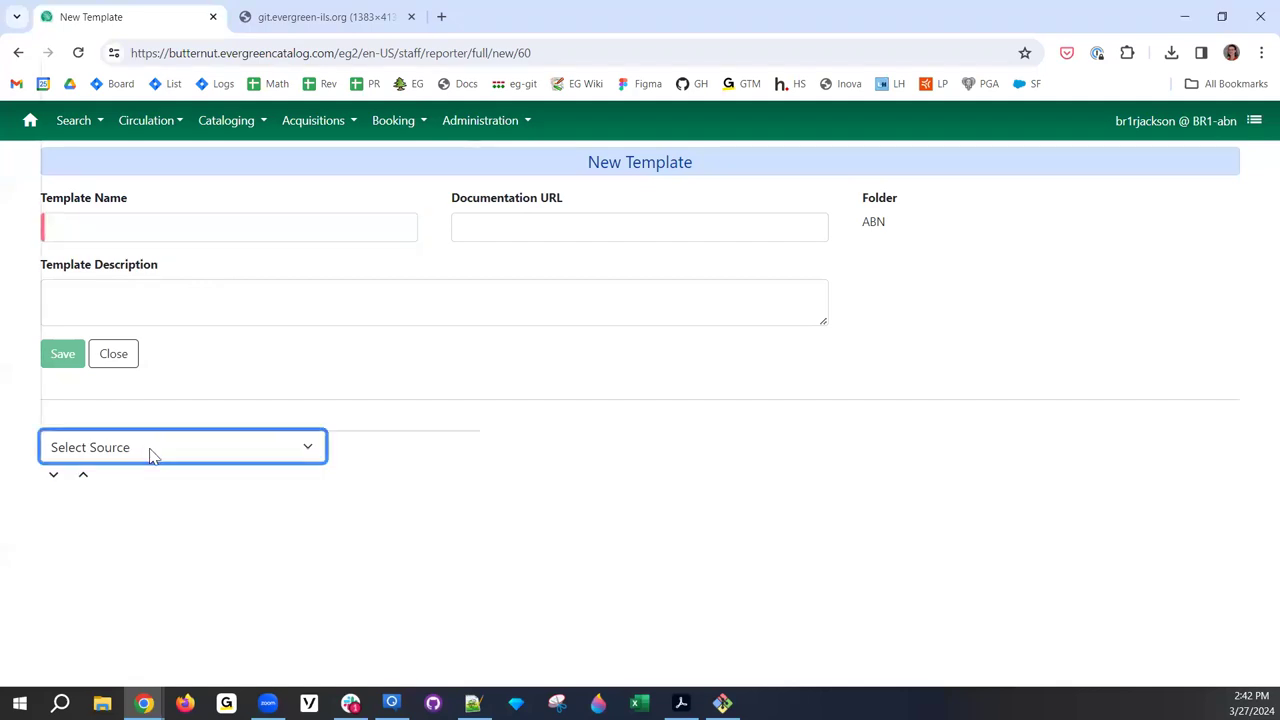
pyautogui.click(150, 452)
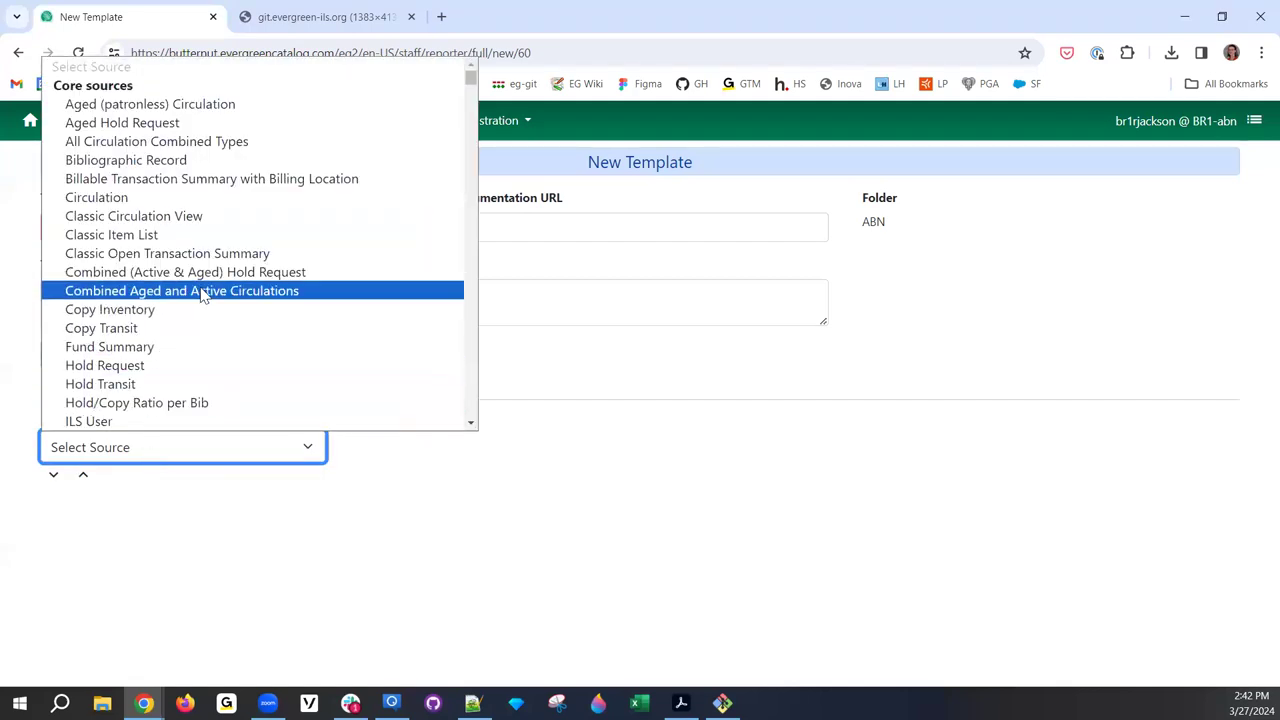
pyautogui.scroll(-10, 200, 292)
pyautogui.scroll(5, 195, 305)
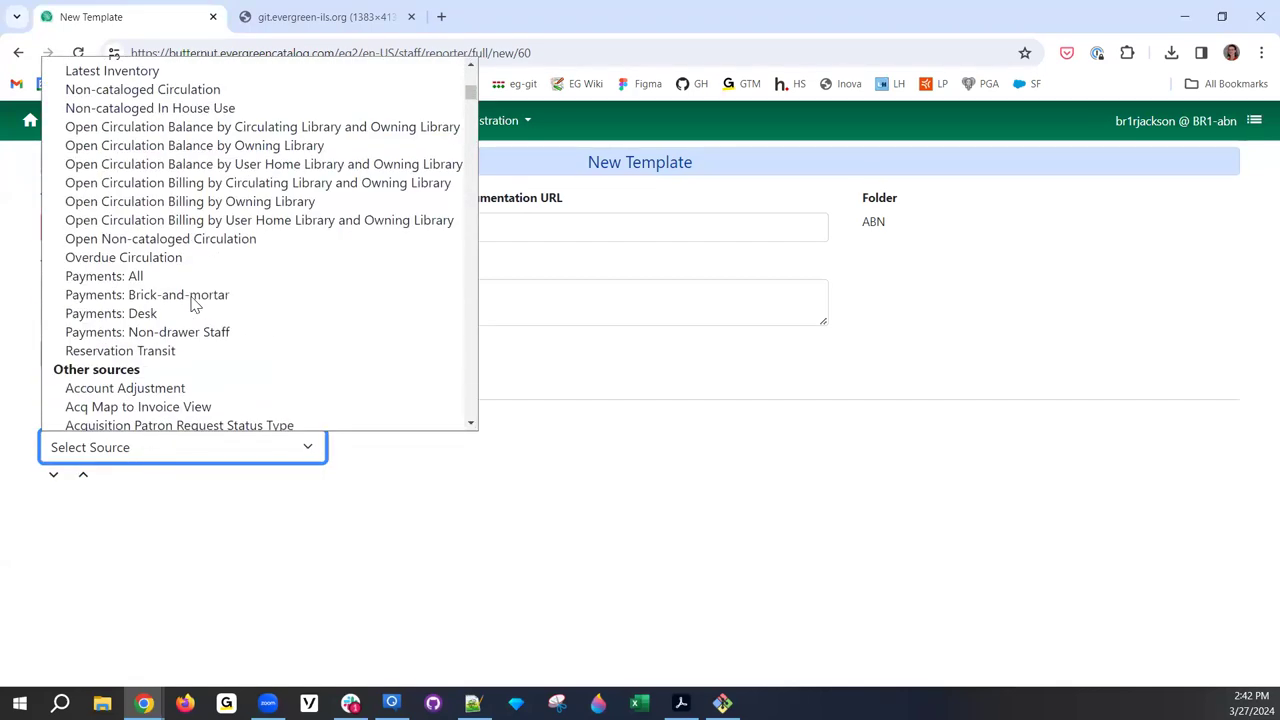
pyautogui.scroll(-20, 195, 305)
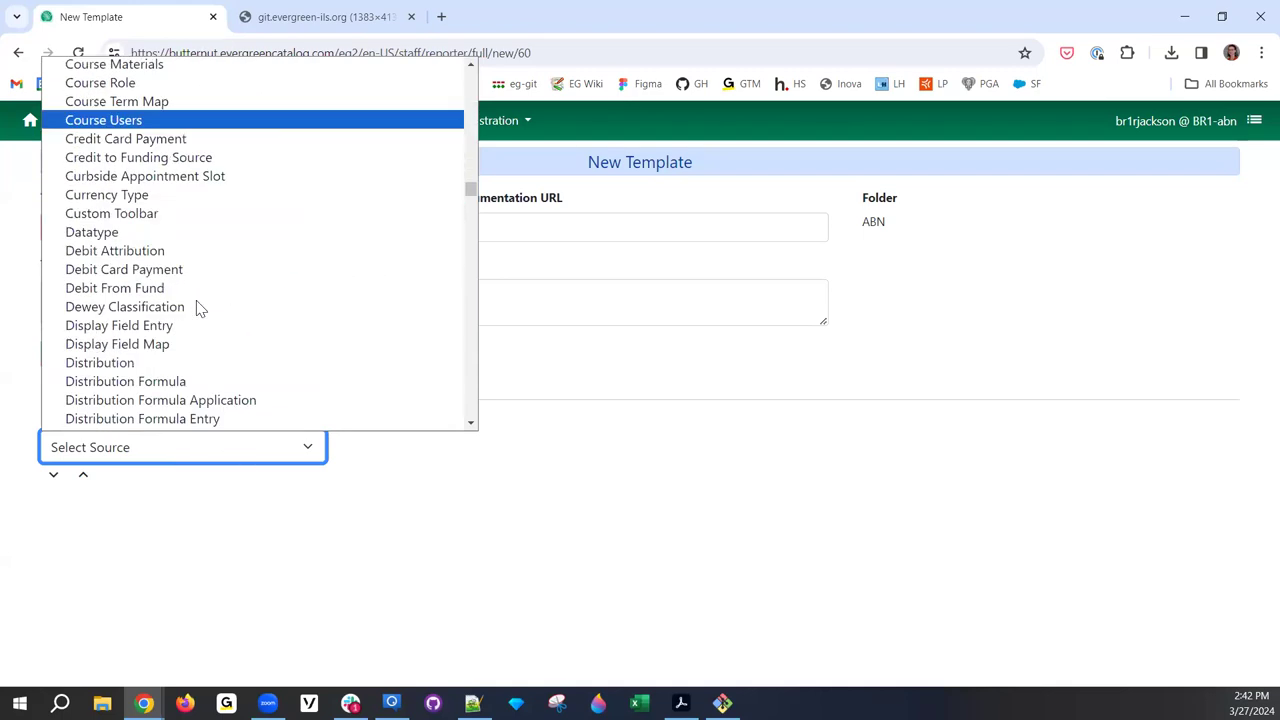
pyautogui.scroll(-20, 195, 307)
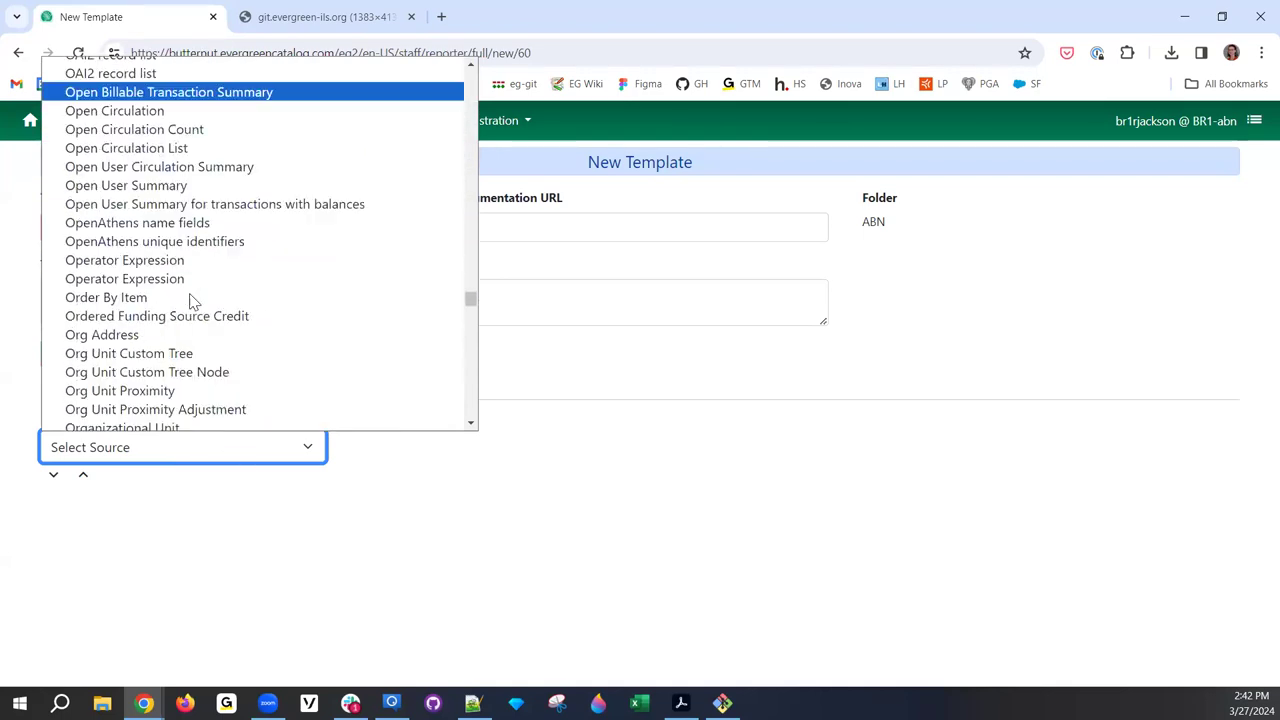
pyautogui.scroll(-4, 190, 300)
pyautogui.scroll(4, 183, 297)
pyautogui.scroll(-6, 183, 297)
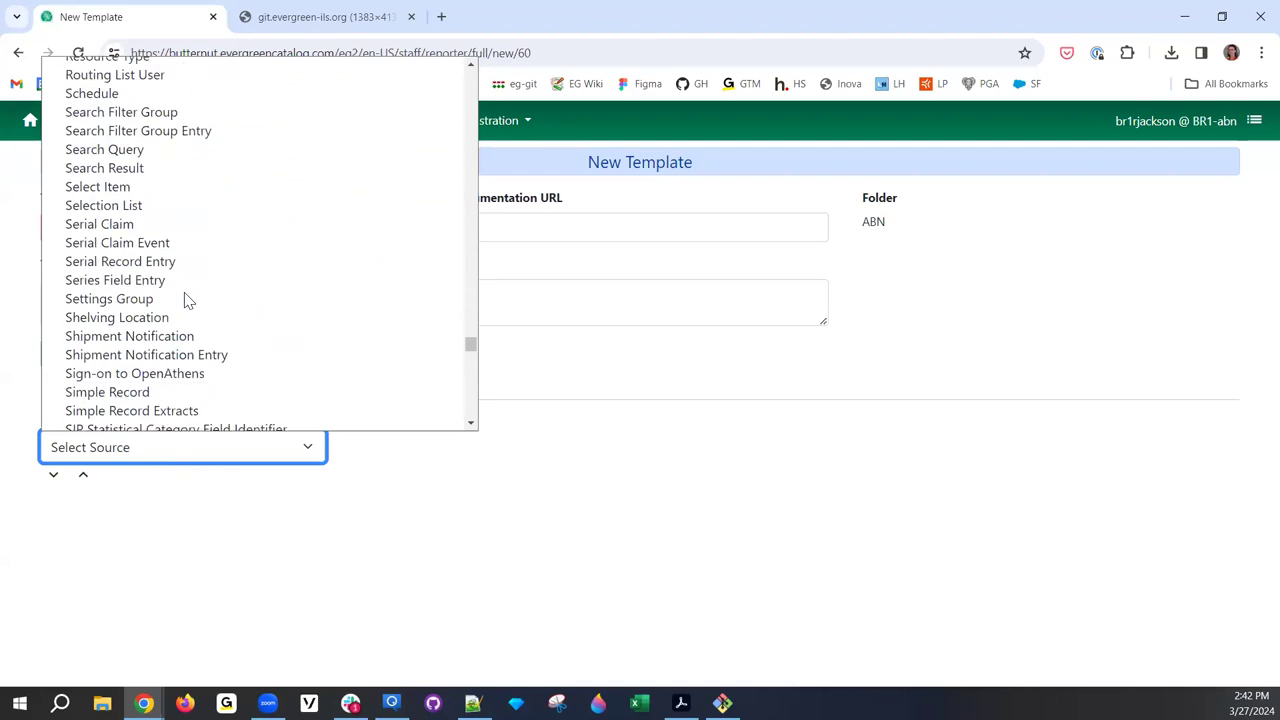
pyautogui.click(168, 318)
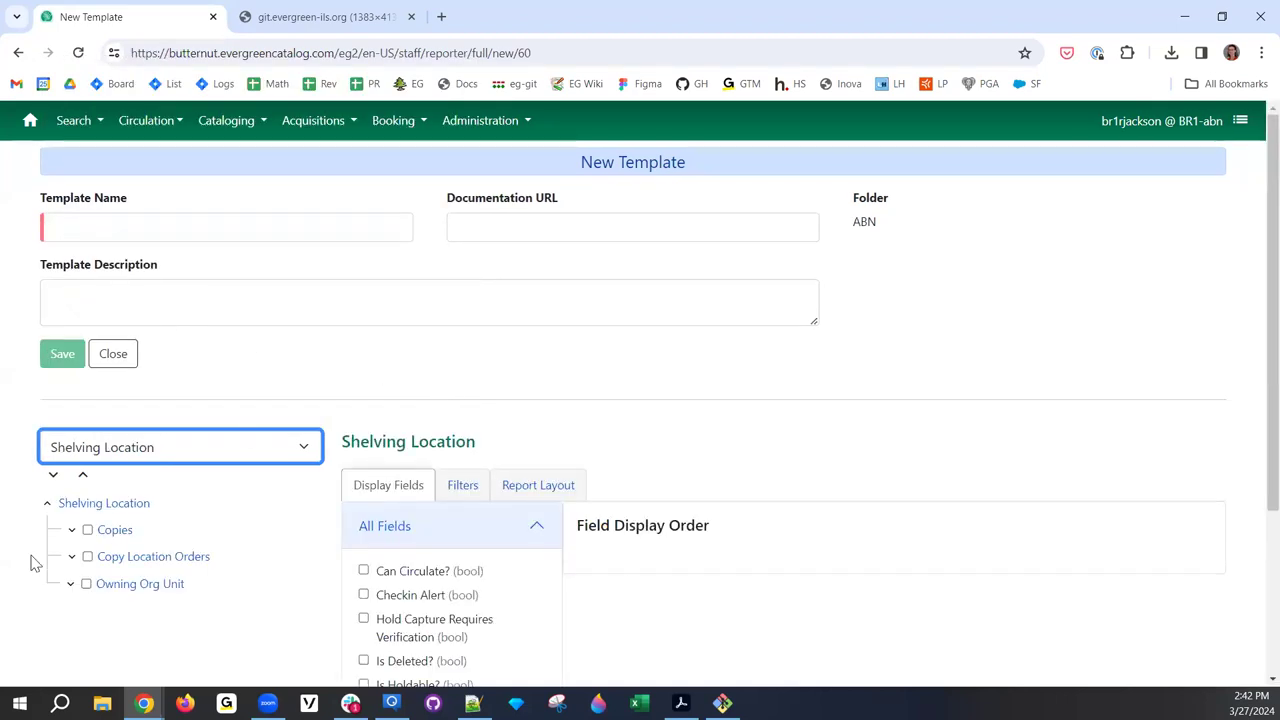
# - Add the shelving location Name field as a display column
pyautogui.scroll(-2, 400, 443)
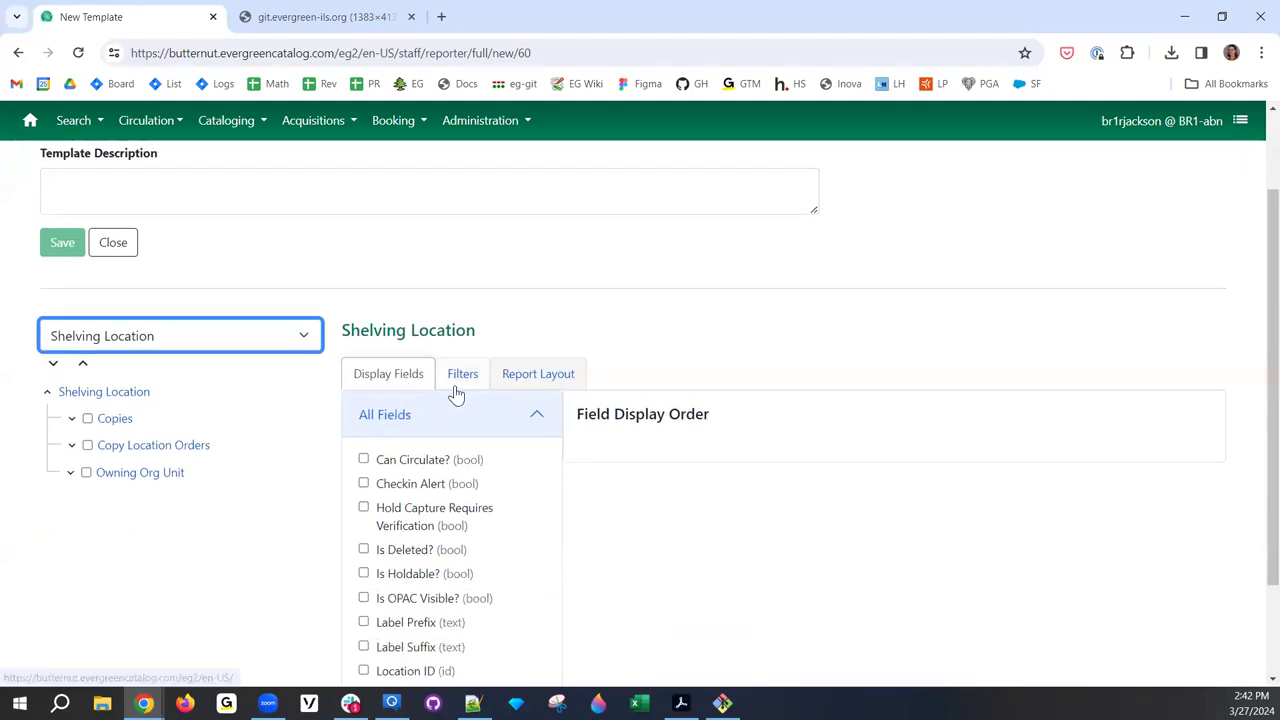
pyautogui.scroll(-2, 400, 480)
pyautogui.click(364, 567)
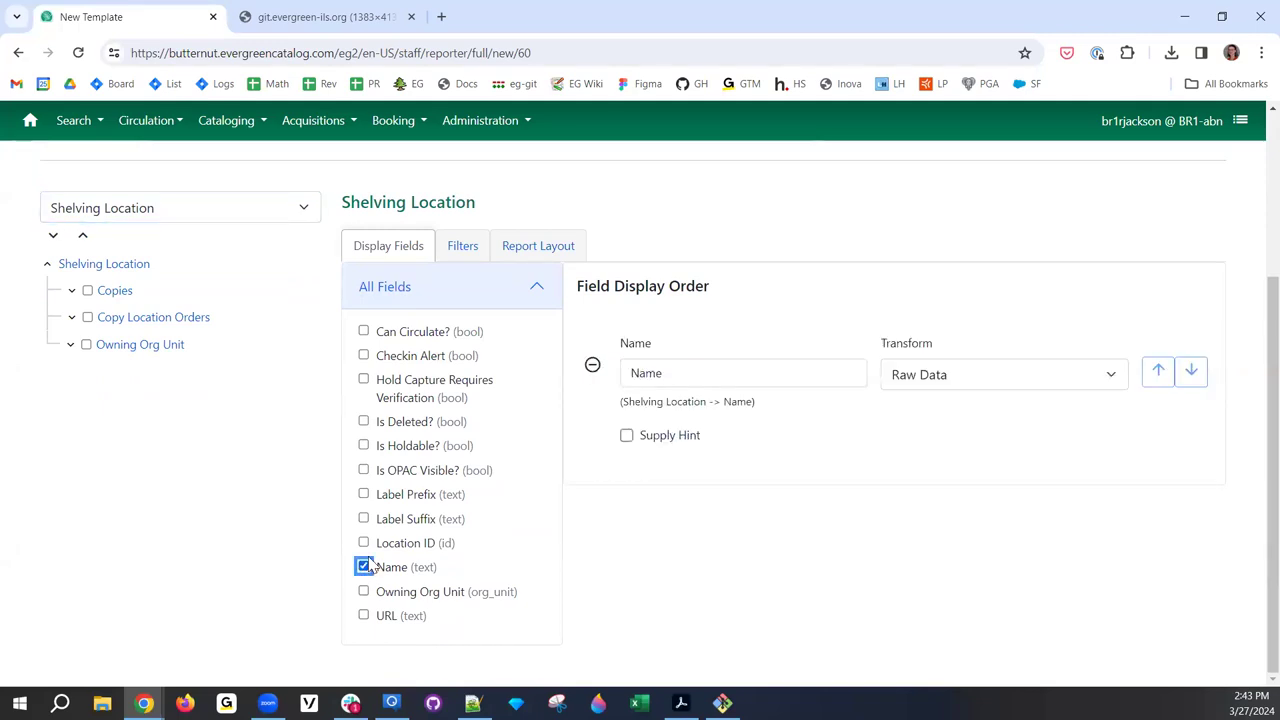
# - Make the Copies link required, add Copy ID, and view the nullability demo image
pyautogui.click(117, 298)
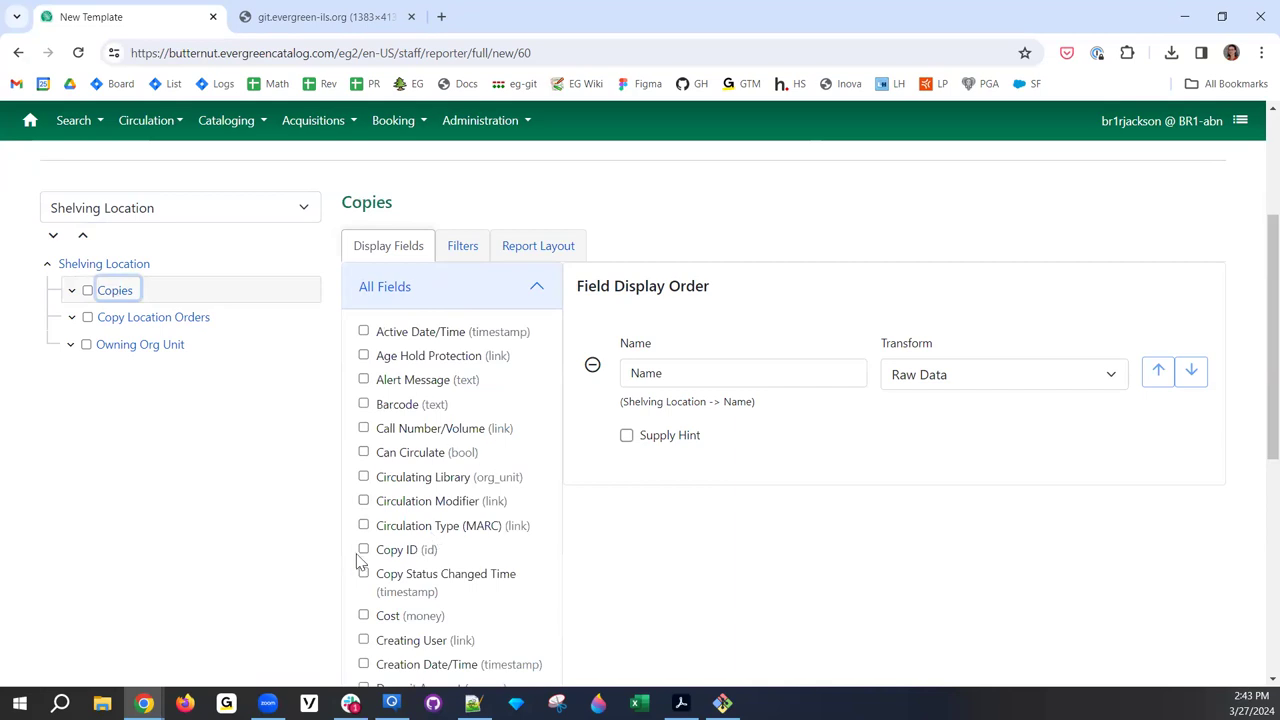
pyautogui.click(363, 549)
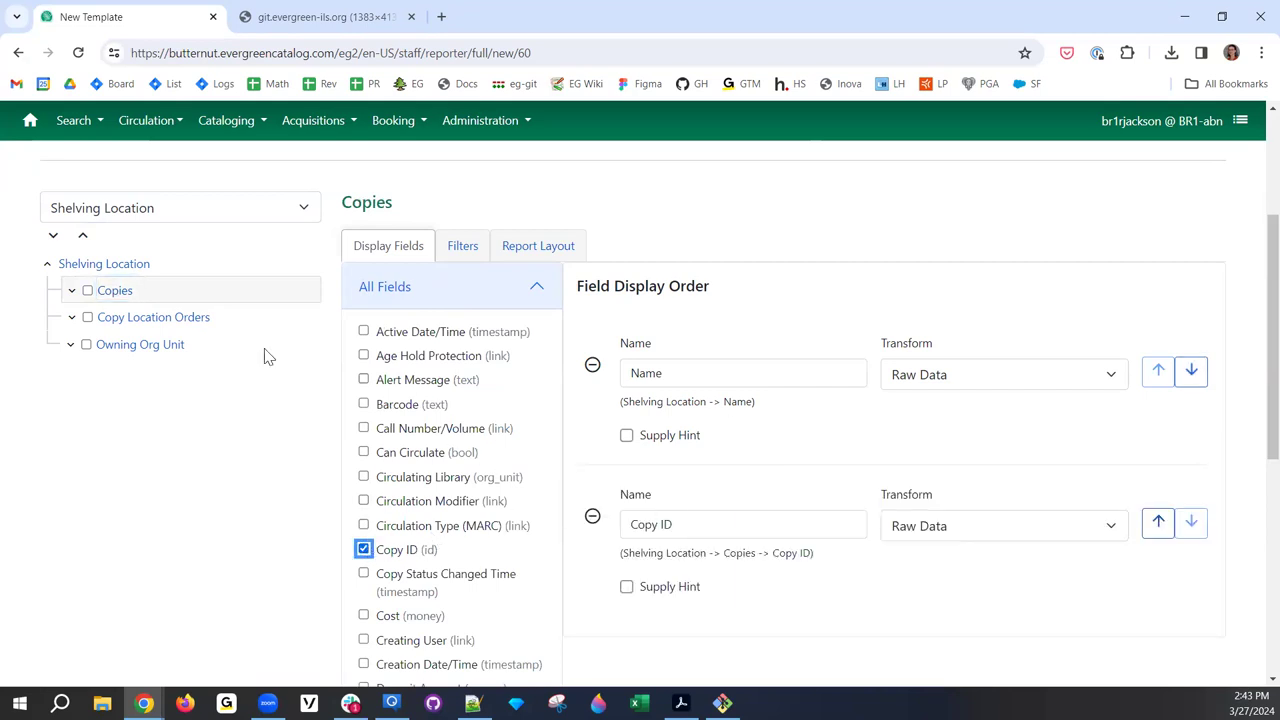
pyautogui.click(363, 549)
pyautogui.click(87, 292)
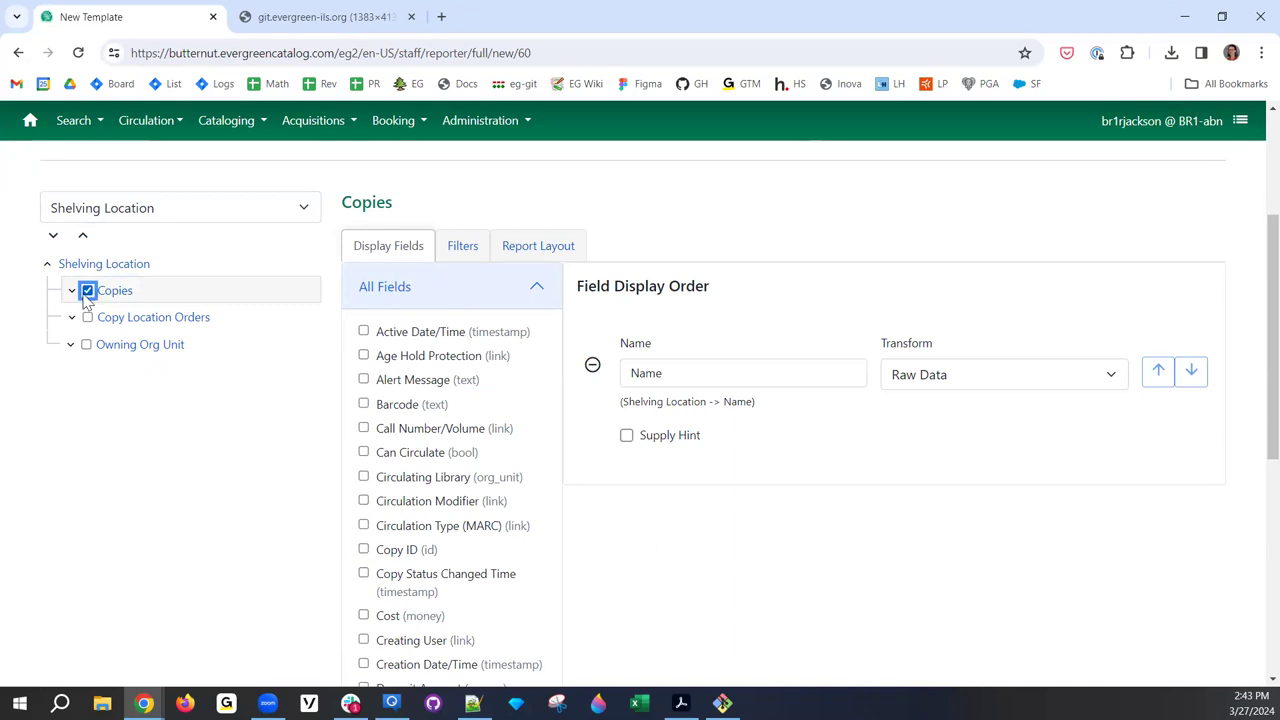
pyautogui.click(363, 549)
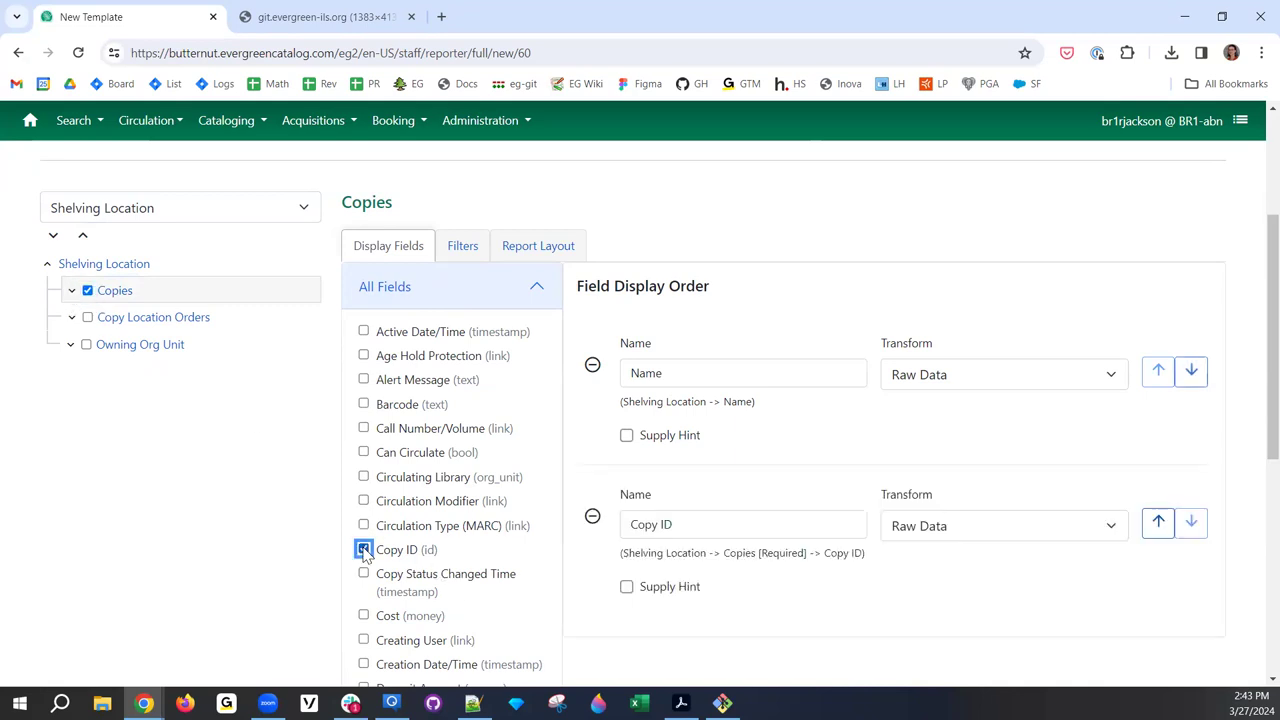
pyautogui.moveTo(805, 553); pyautogui.dragTo(726, 560)
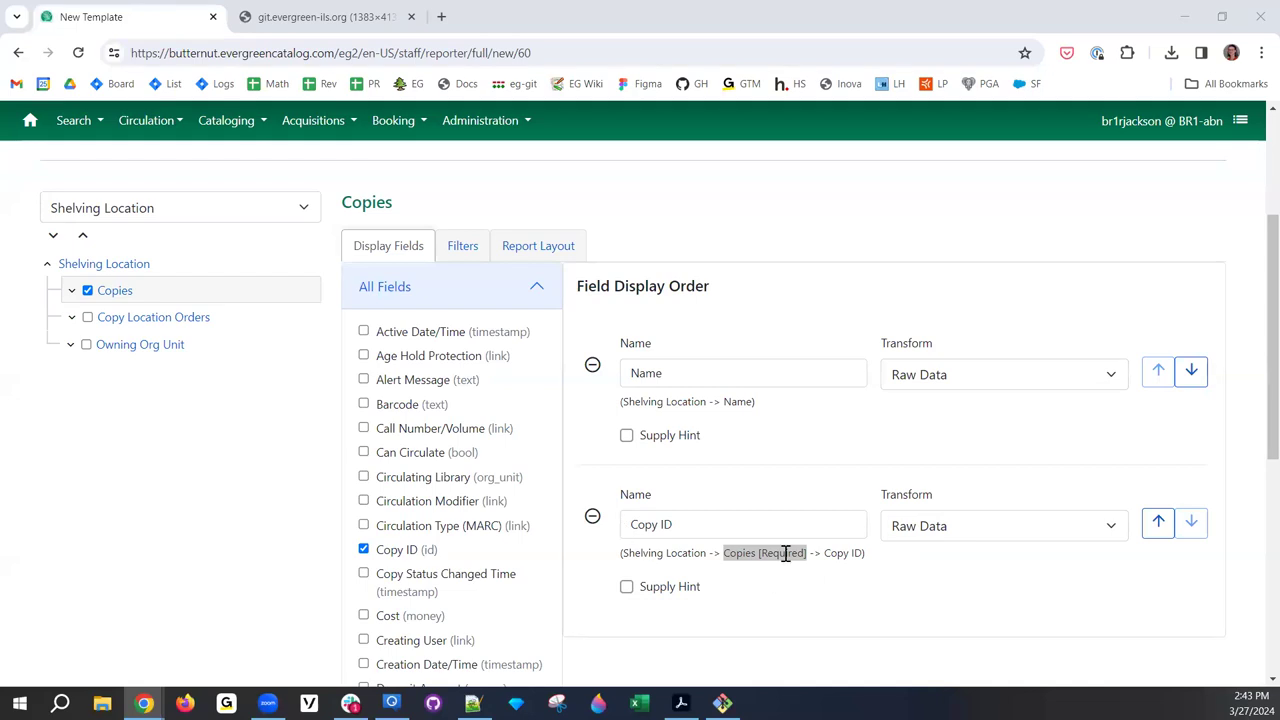
pyautogui.click(817, 556)
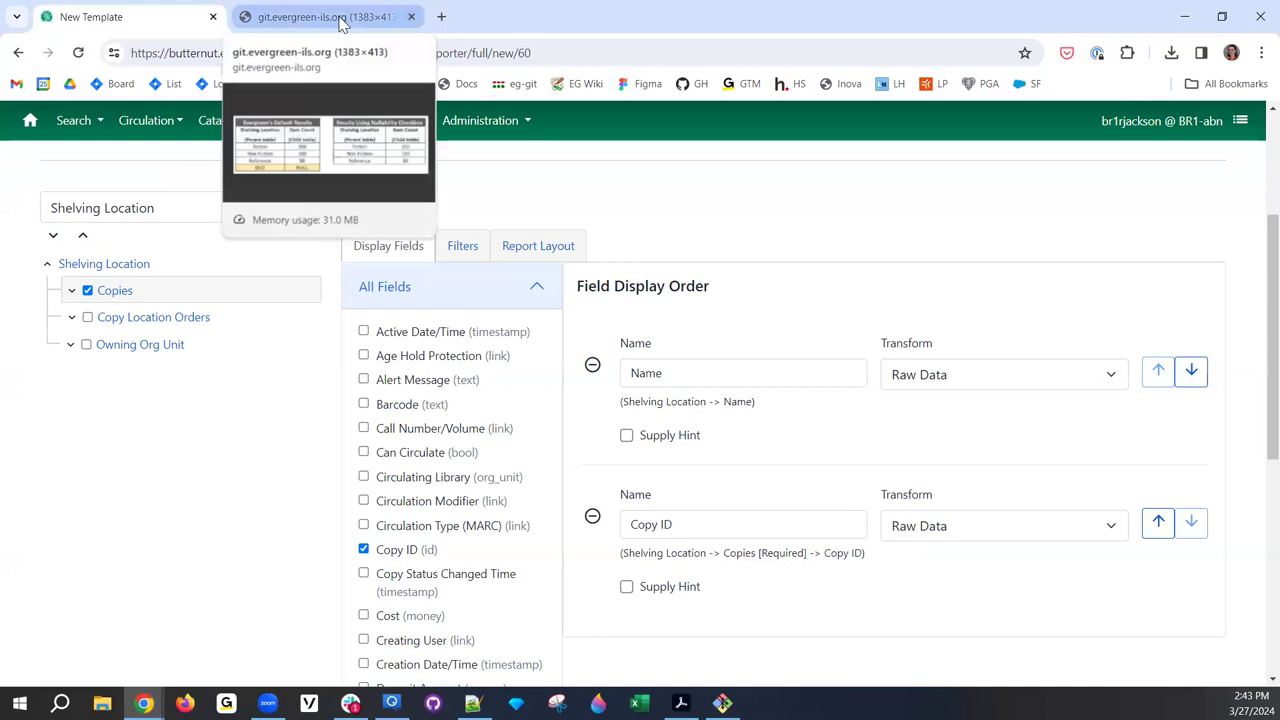
pyautogui.click(340, 20)
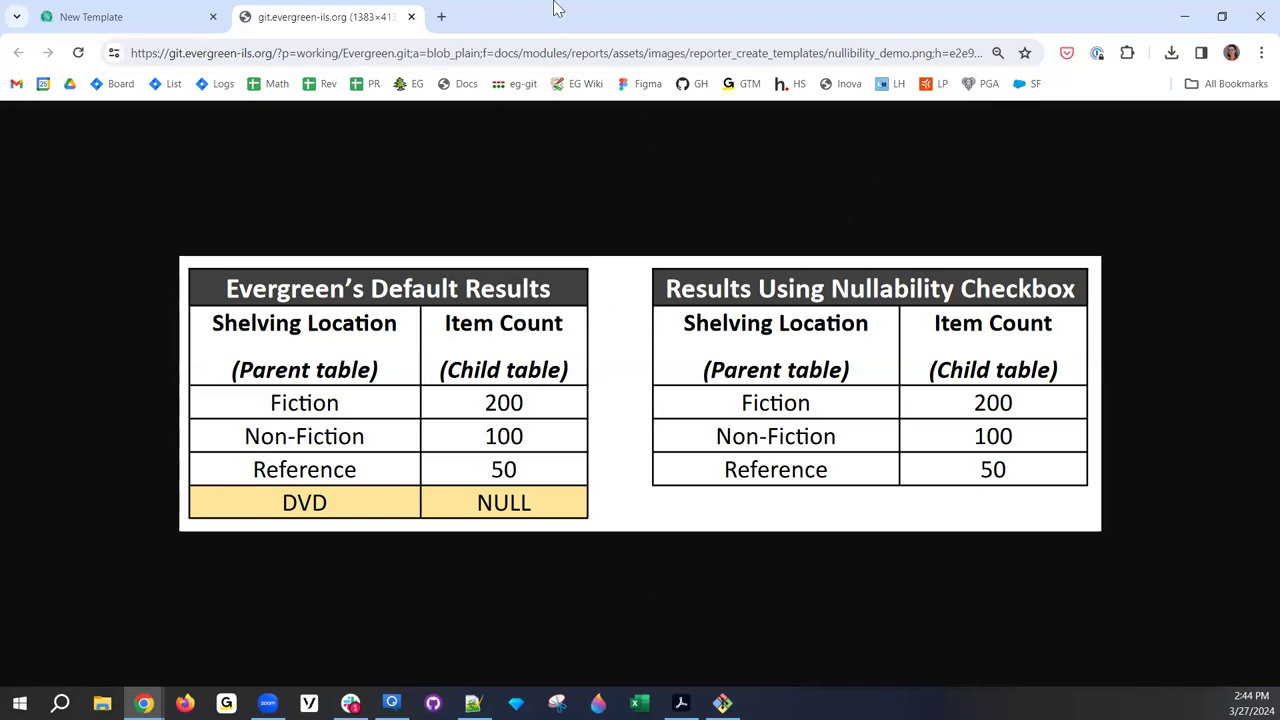
pyautogui.click(167, 28)
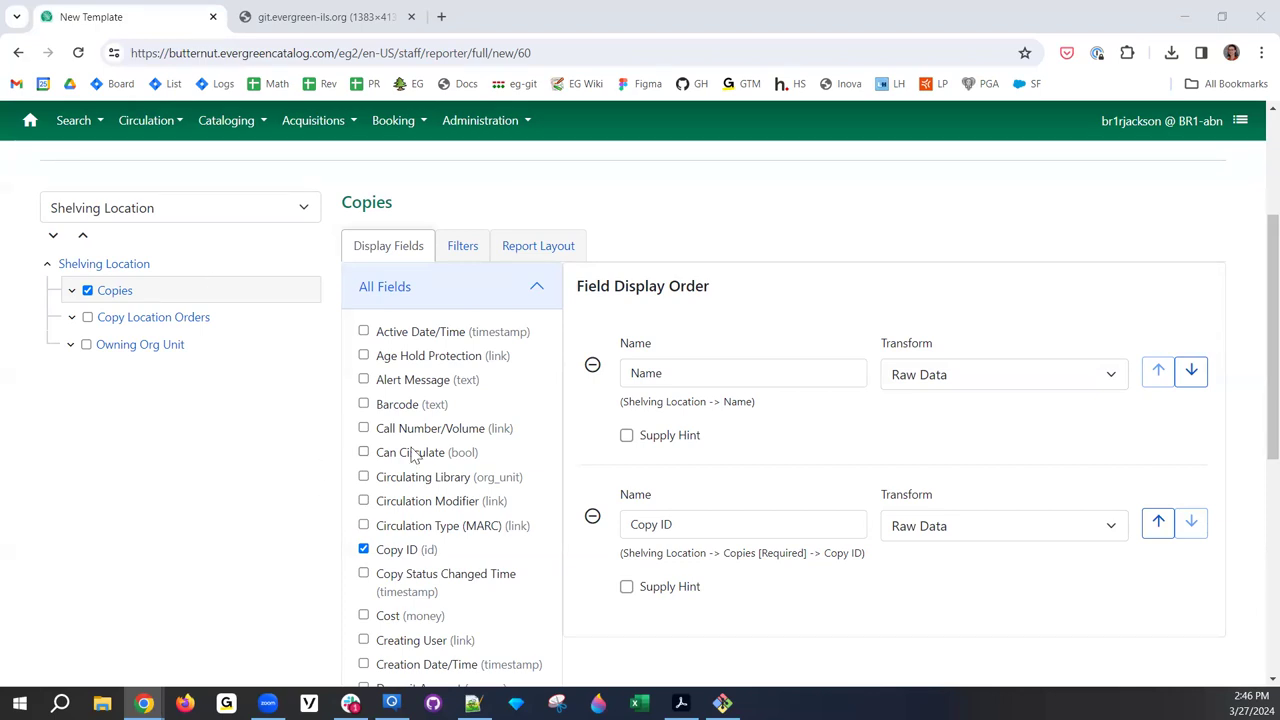
# - Request closing the unsaved template editor, cancel the first confirmation, then request closing again
pyautogui.scroll(2, 410, 445)
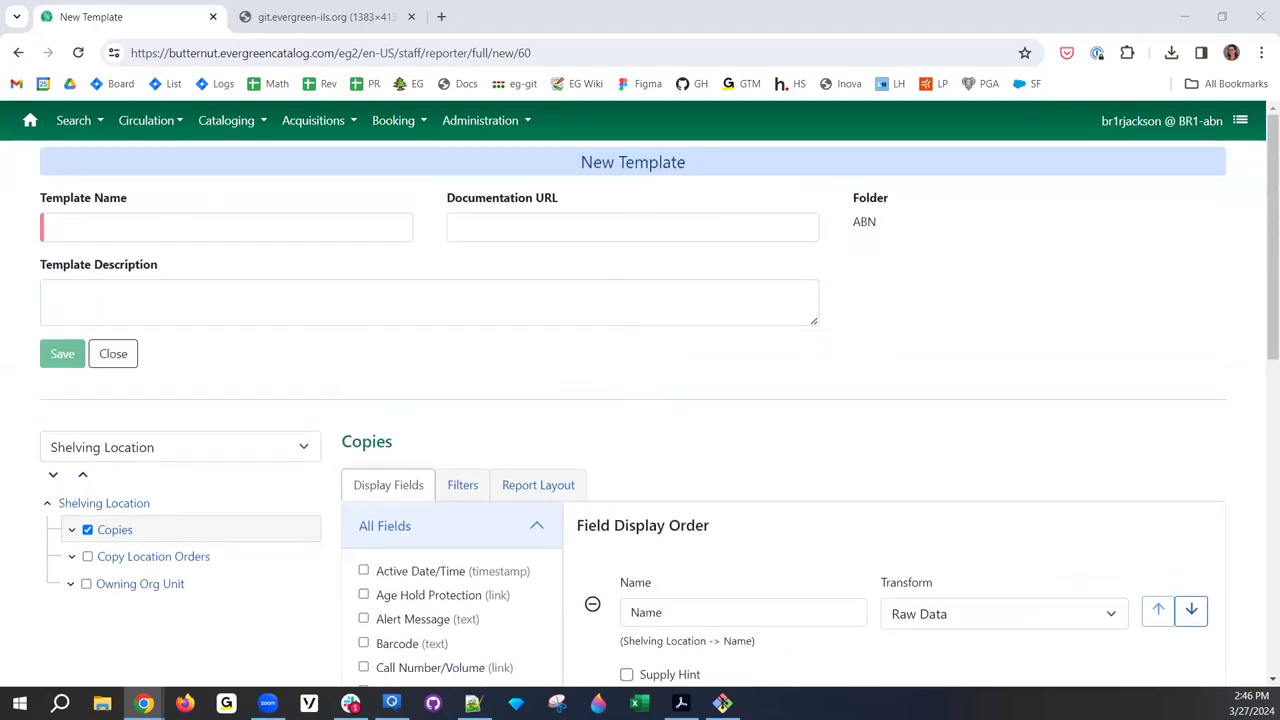
pyautogui.click(124, 355)
pyautogui.click(792, 257)
pyautogui.click(115, 355)
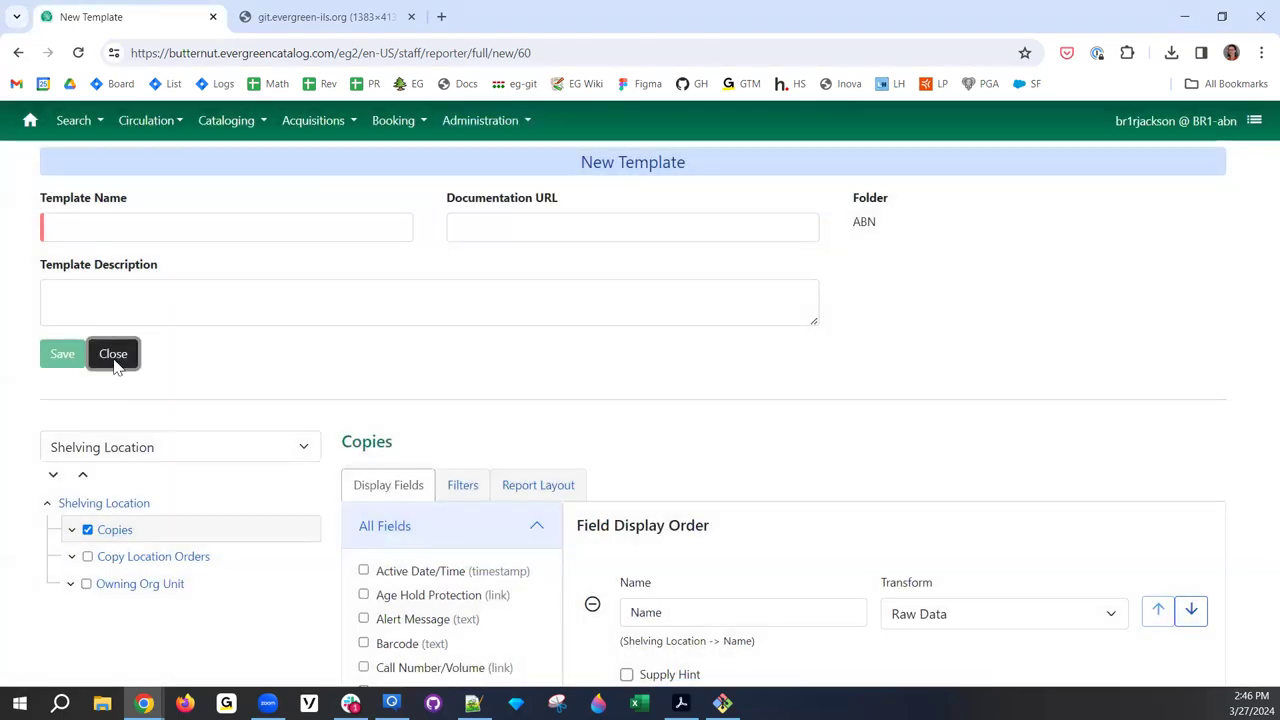
# - Discard the unsaved template, open the empty ABN2 templates folder, and check its selected-rows actions
pyautogui.click(740, 260)
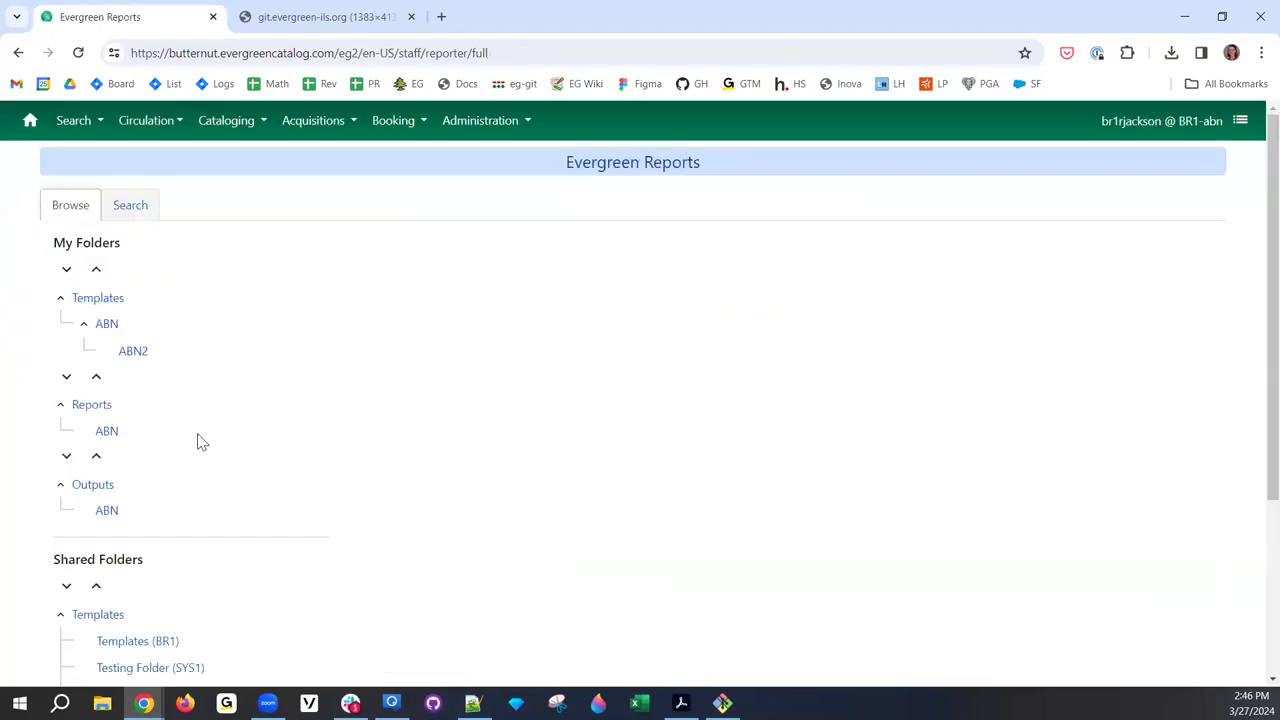
pyautogui.click(134, 352)
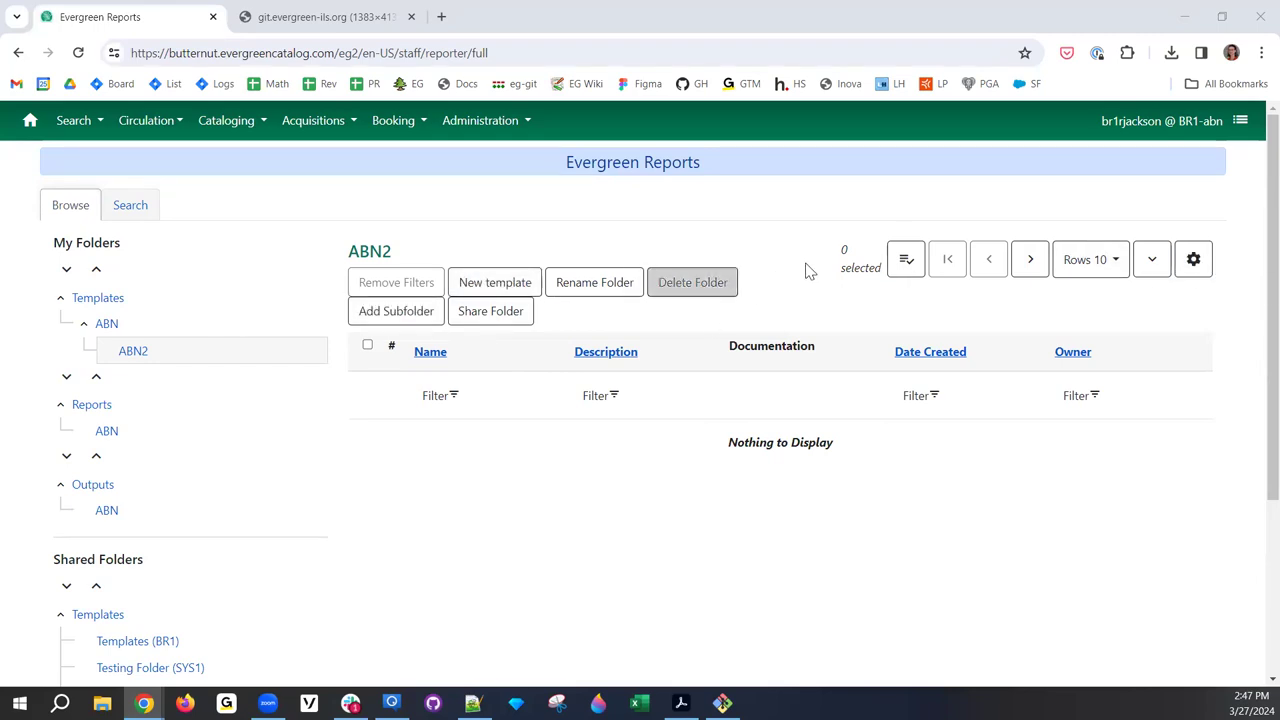
pyautogui.click(905, 263)
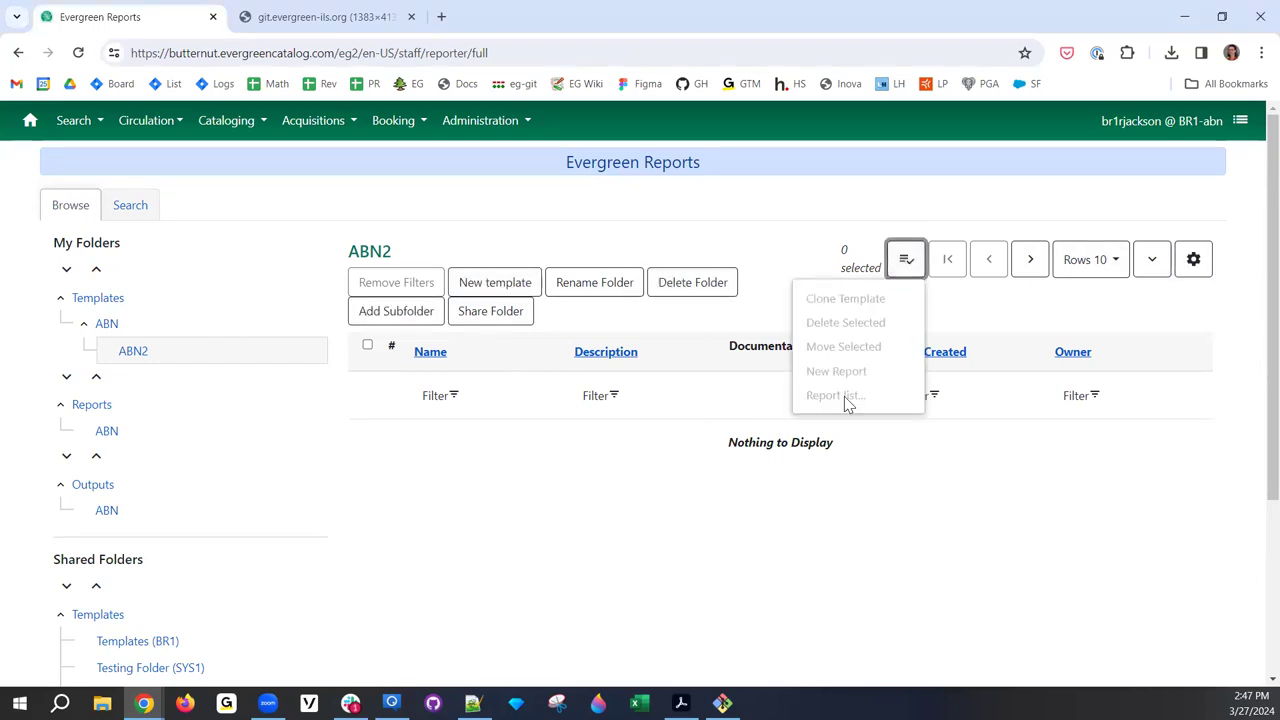
pyautogui.click(899, 268)
pyautogui.click(899, 268)
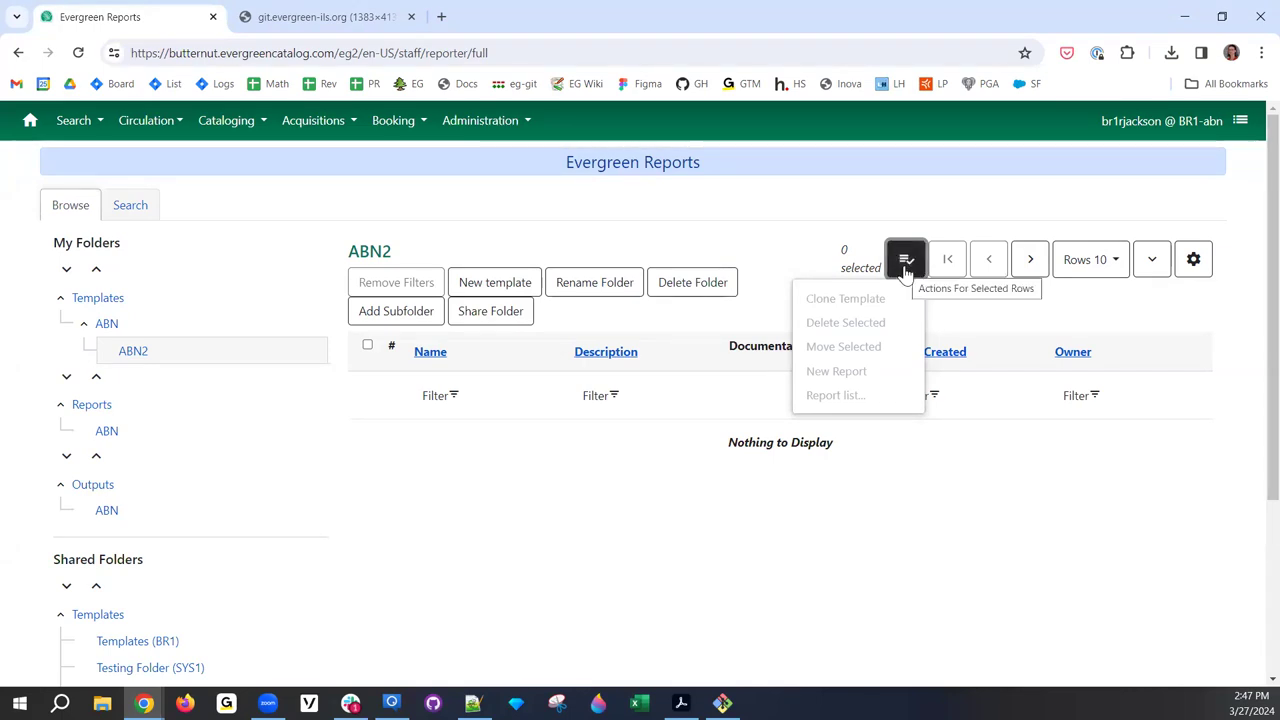
pyautogui.click(480, 137)
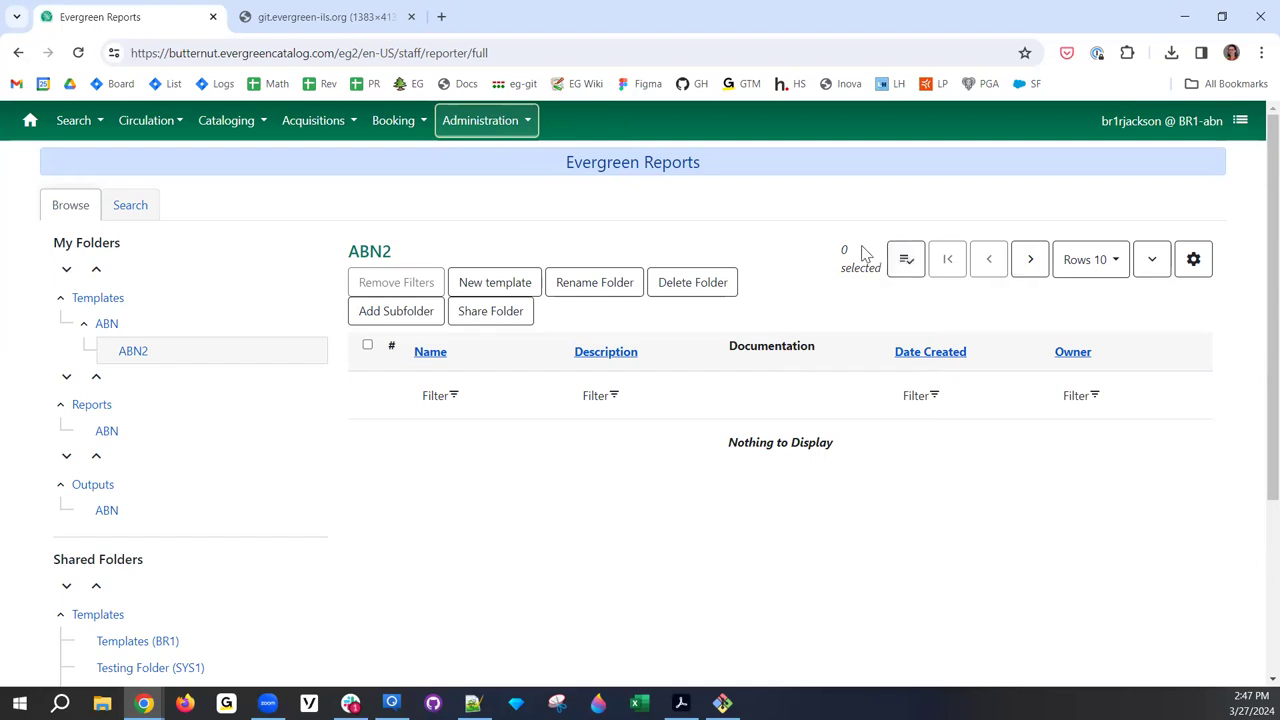
pyautogui.click(160, 122)
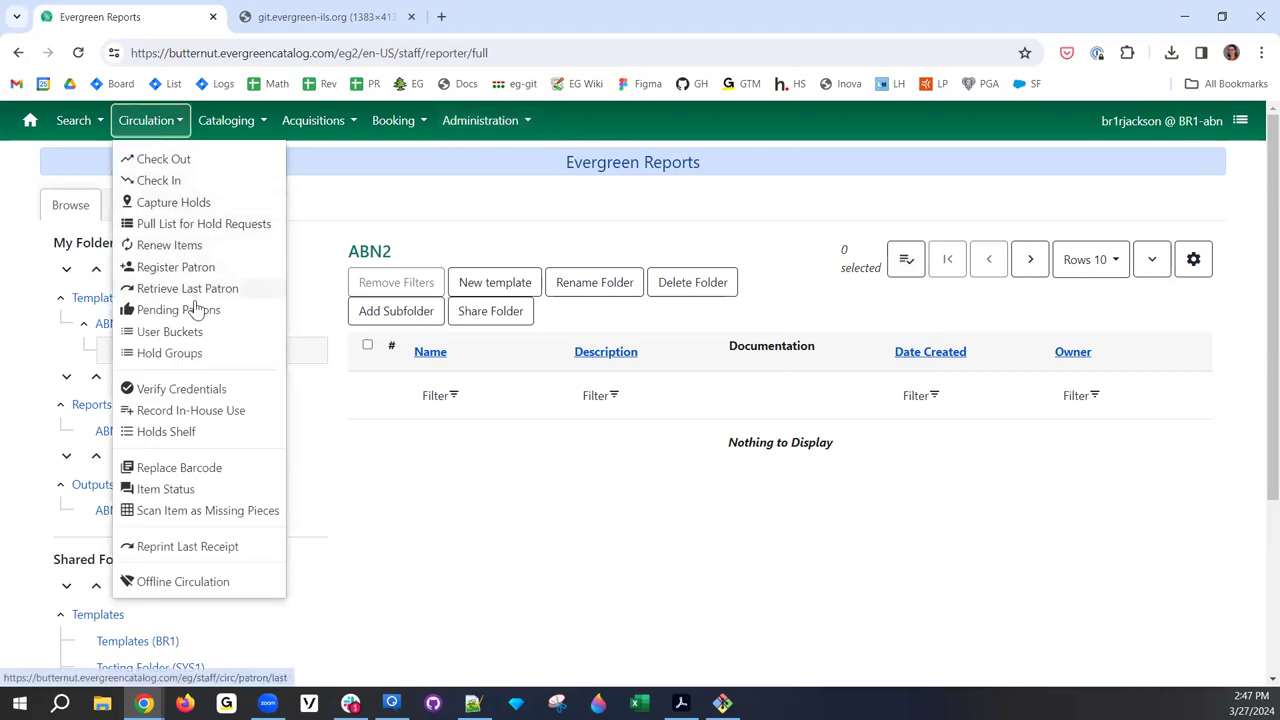
# - Run a patron search by last name, then switch to Search for Items by Barcode
pyautogui.click(73, 120)
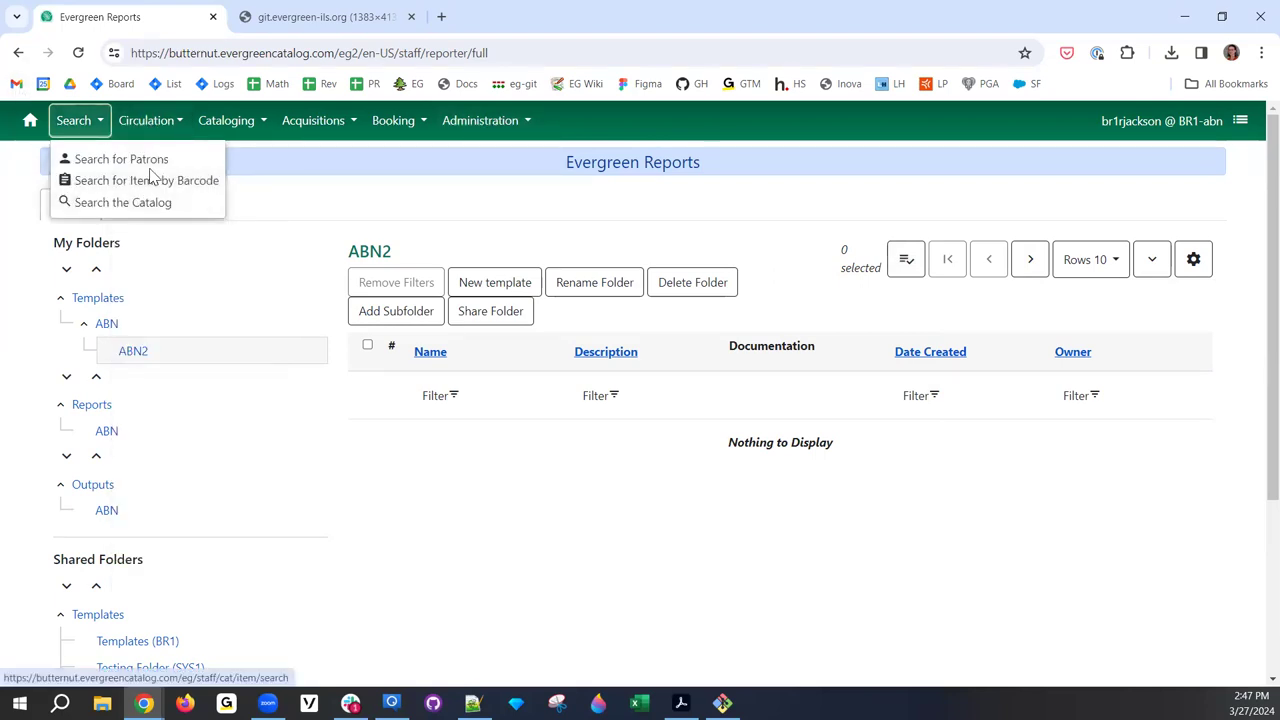
pyautogui.click(167, 165)
pyautogui.click(340, 22)
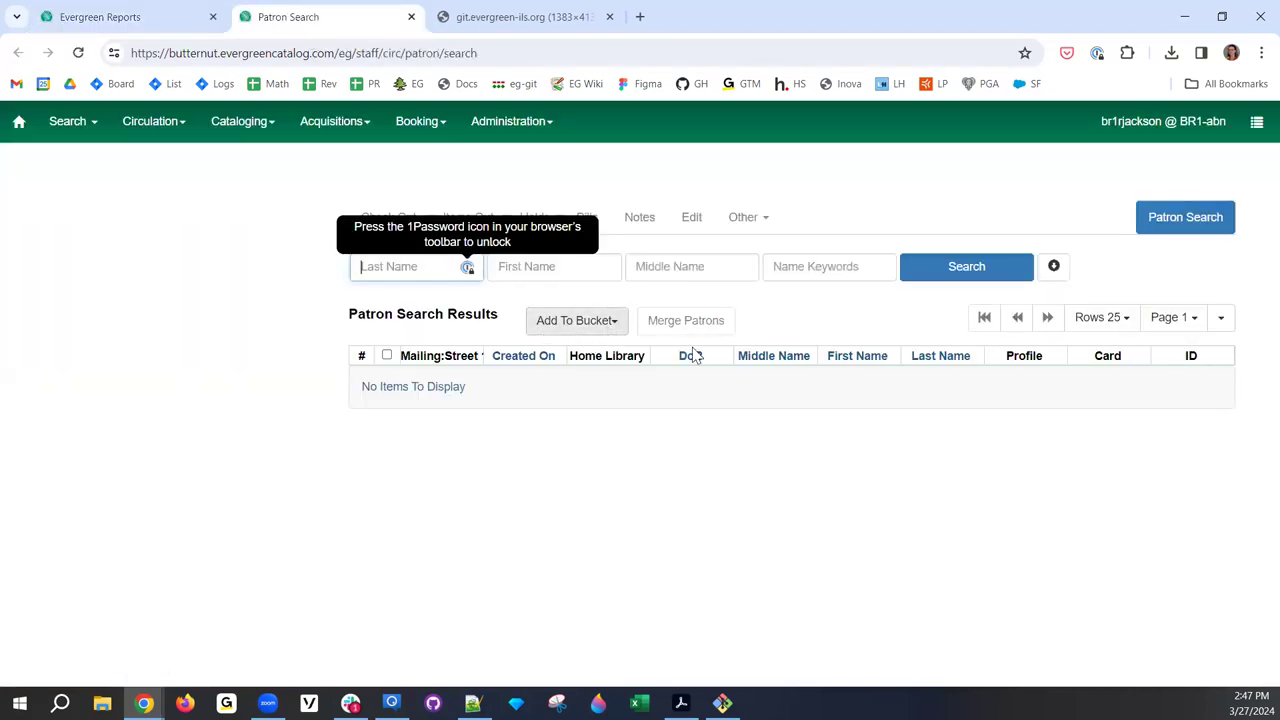
pyautogui.click(1208, 330)
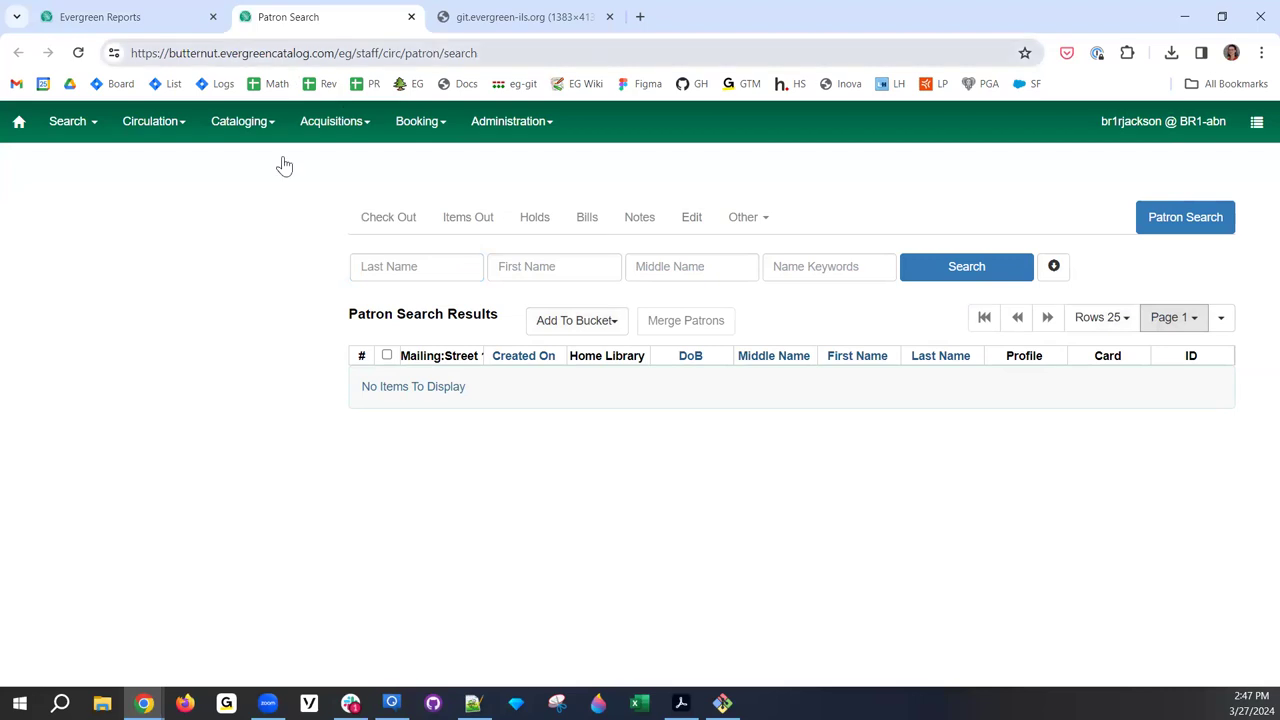
pyautogui.click(403, 266)
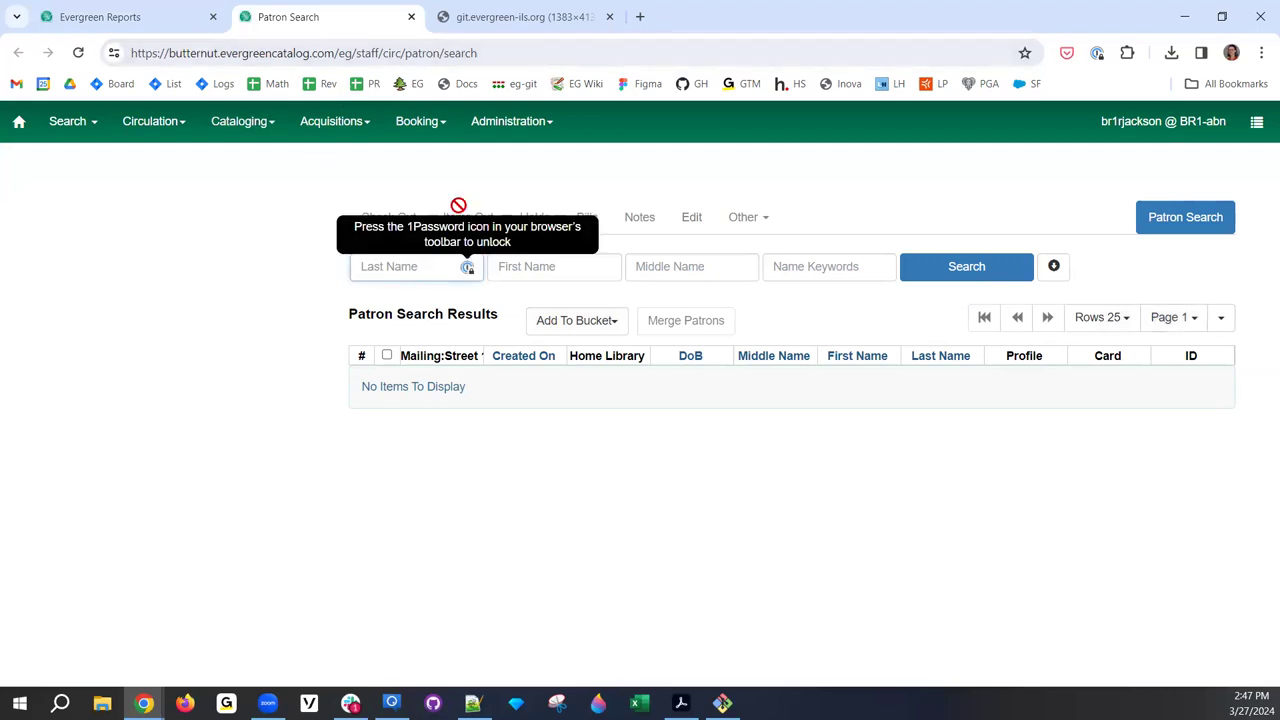
pyautogui.write('ramos')
pyautogui.press('Return')
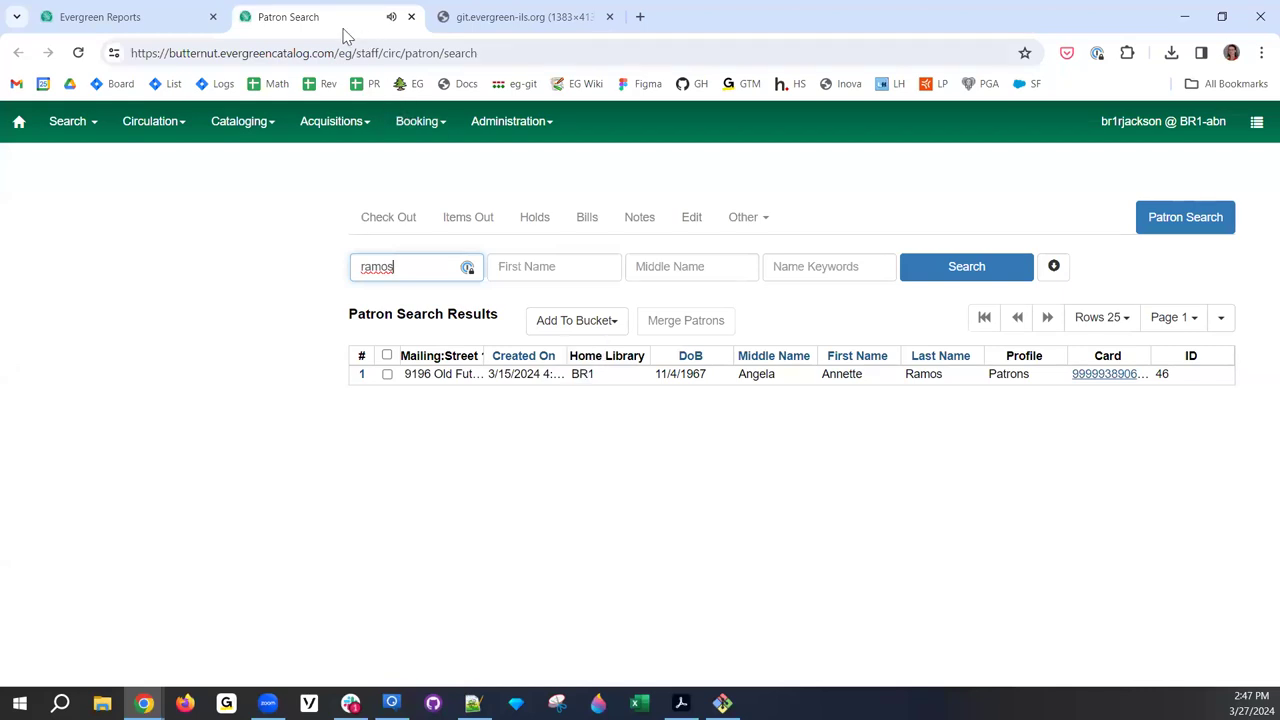
pyautogui.click(89, 125)
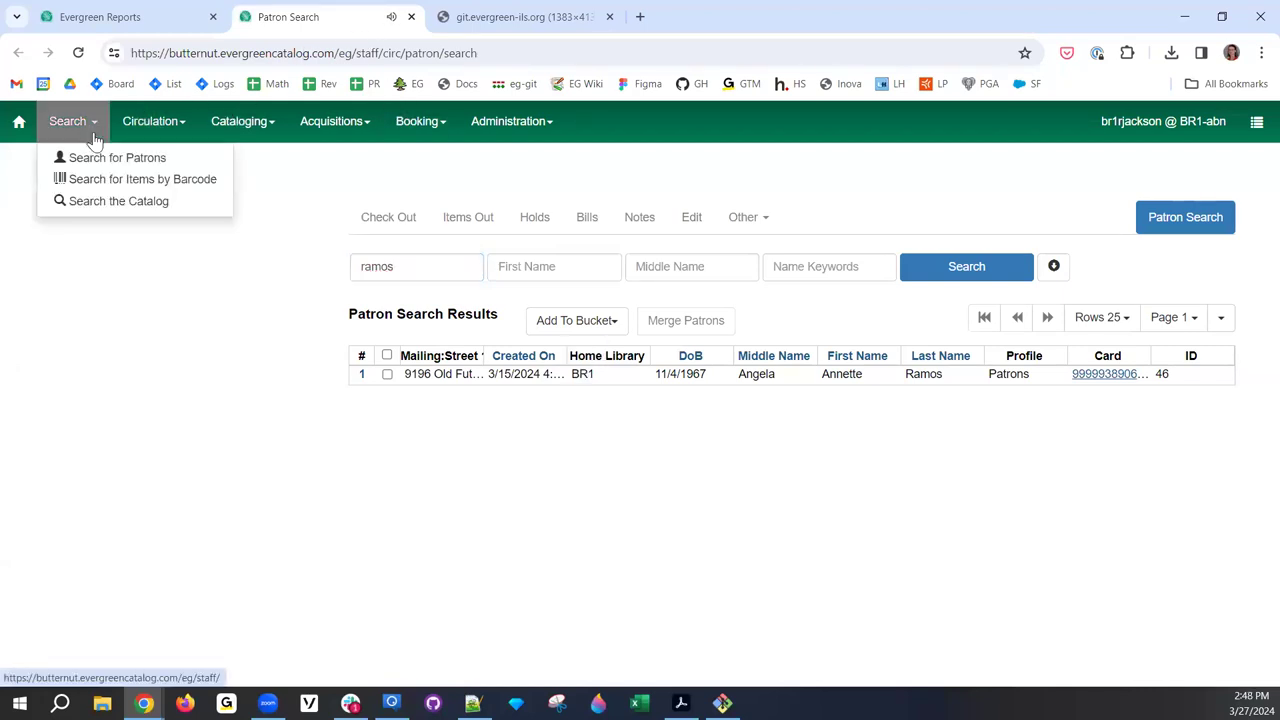
pyautogui.click(135, 186)
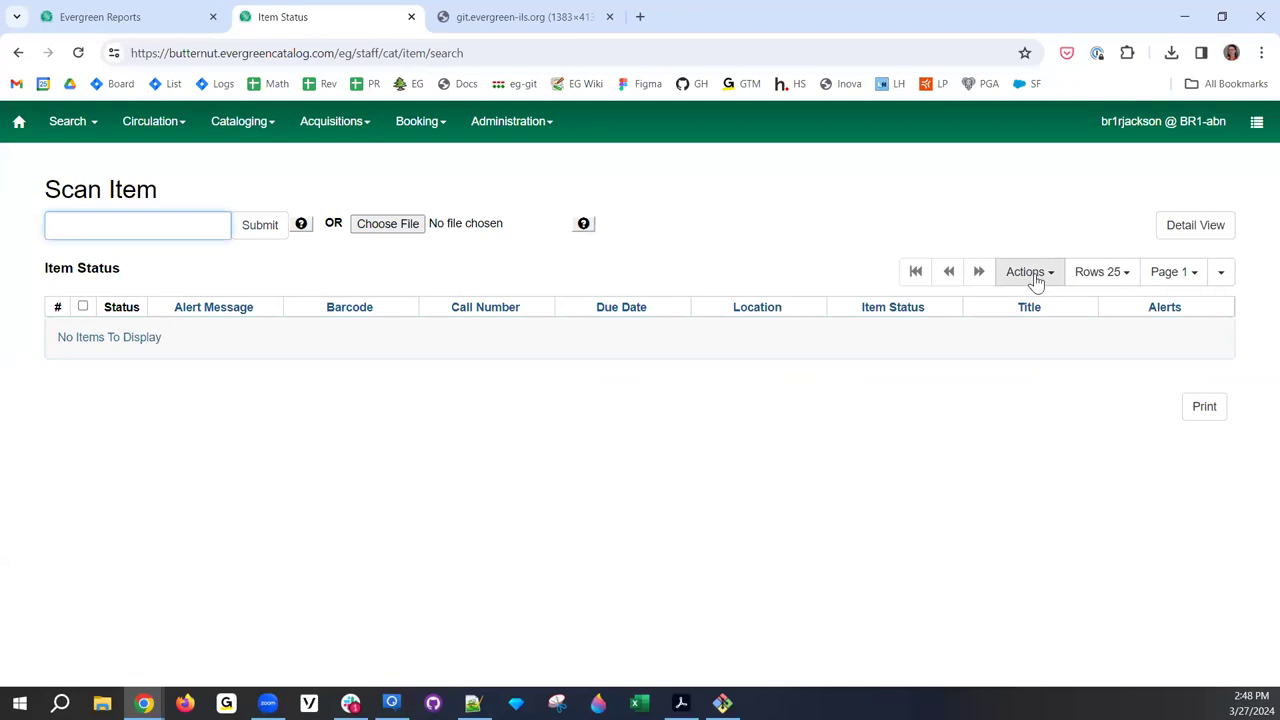
# - Review the Item Status Actions menu, close it, and return to the Evergreen Reports tab
pyautogui.click(1029, 272)
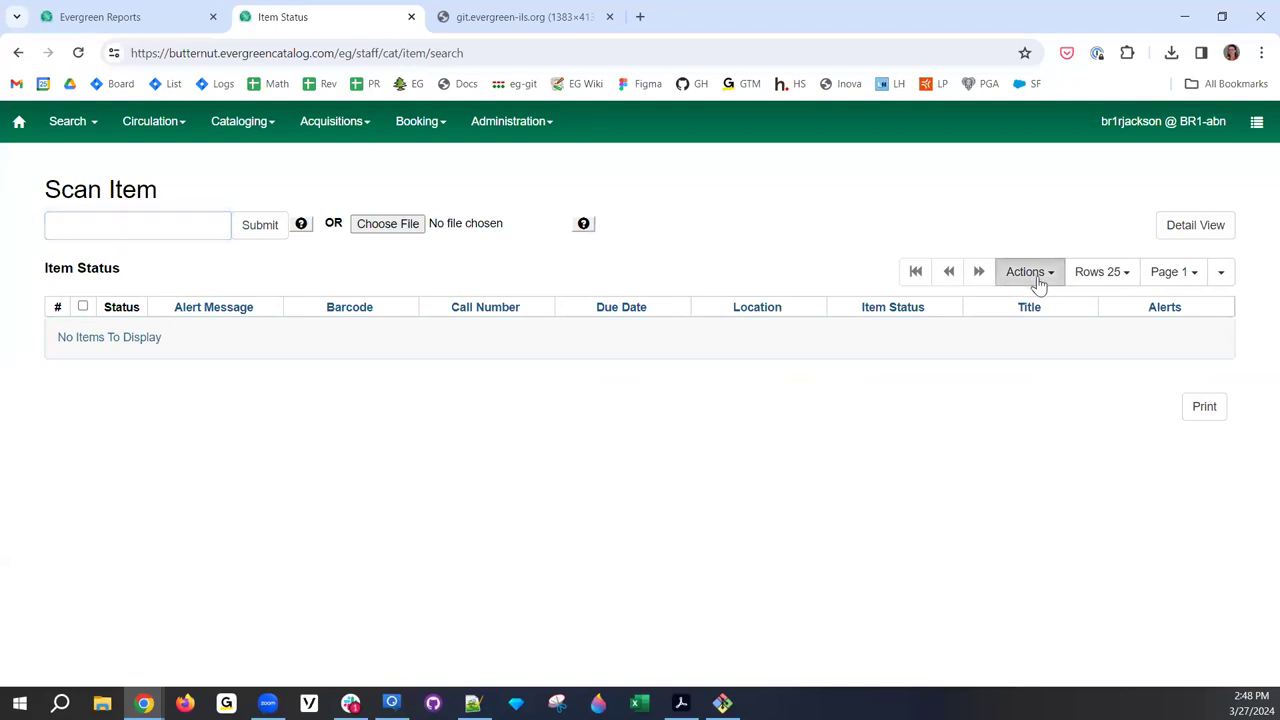
pyautogui.click(1040, 283)
pyautogui.click(1040, 283)
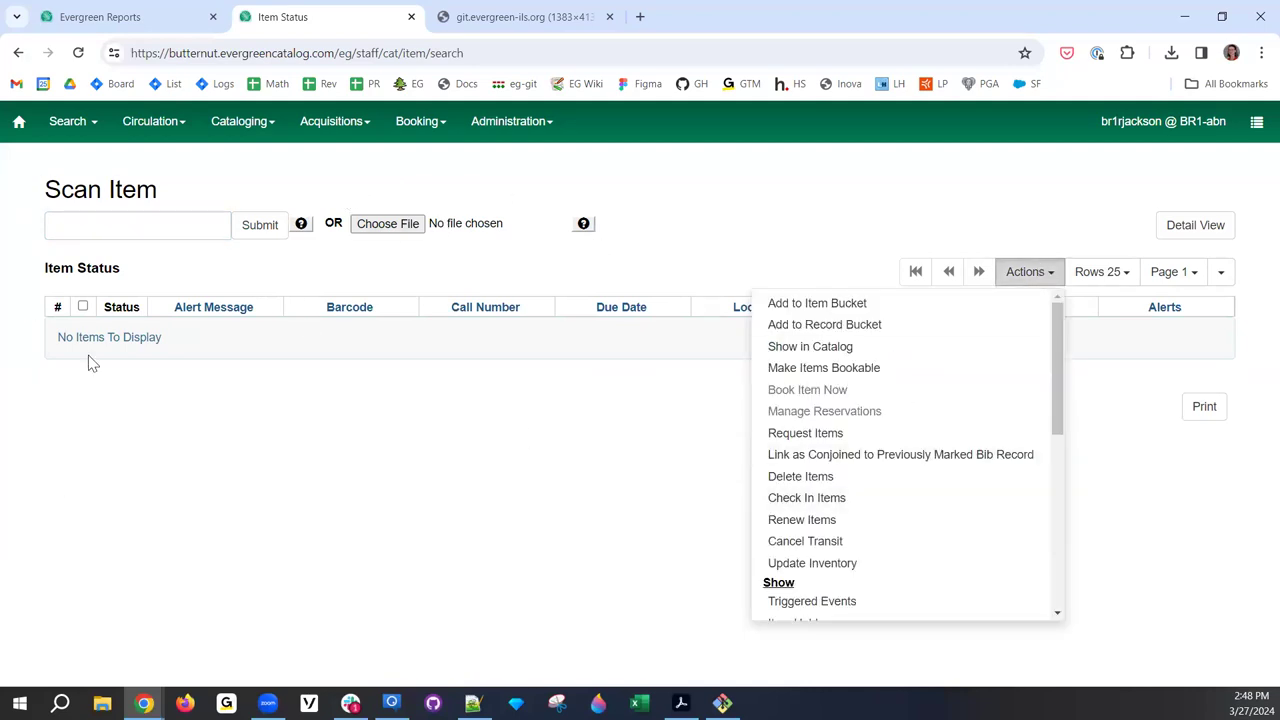
pyautogui.click(578, 459)
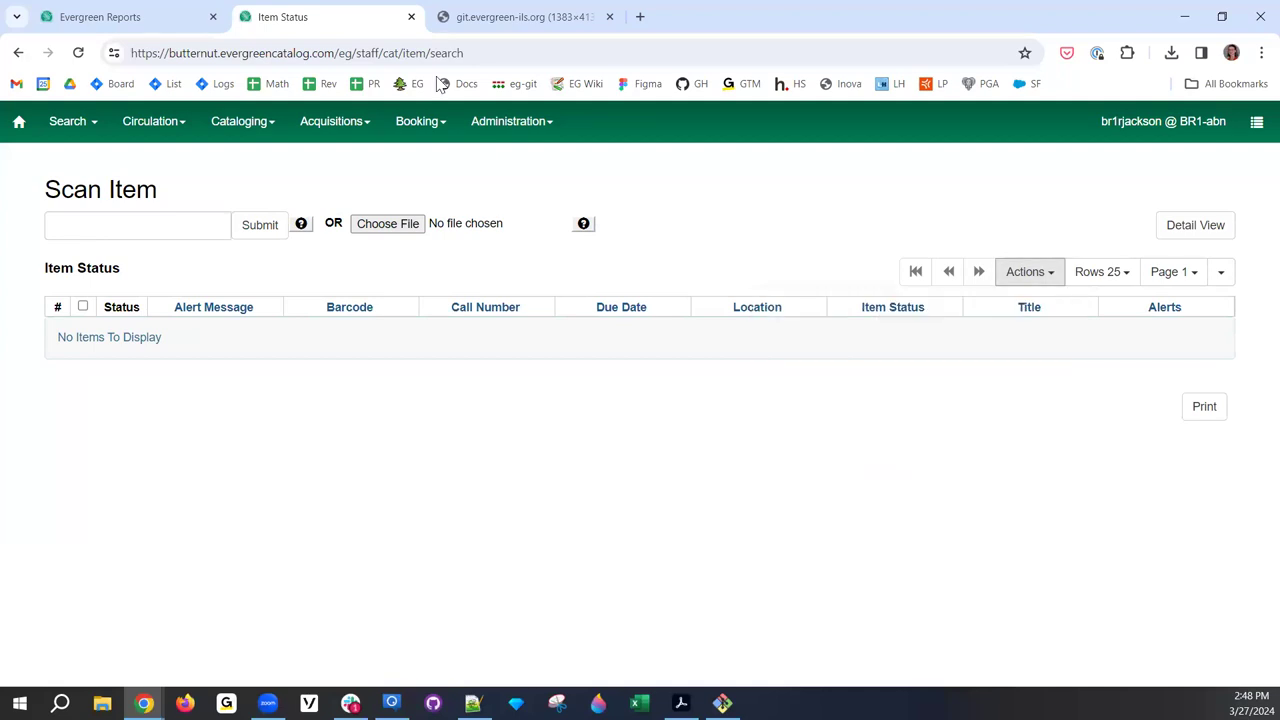
pyautogui.click(96, 19)
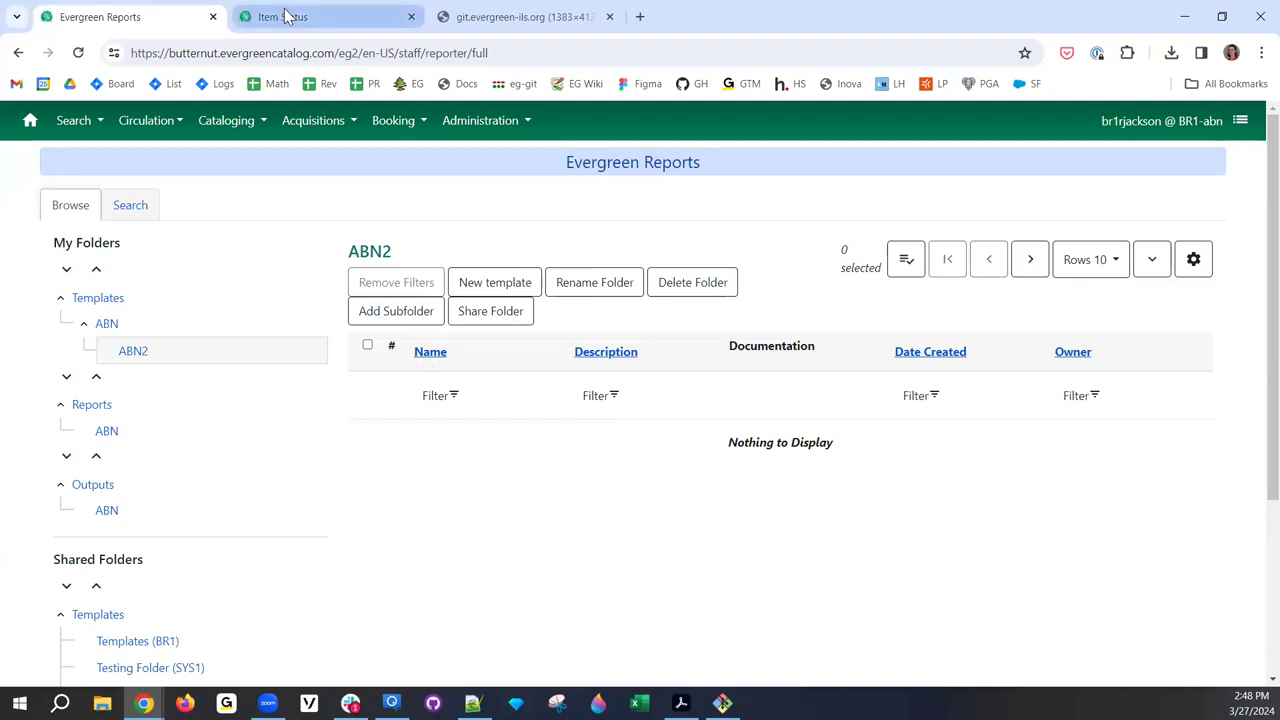
# - Show the ABN2 template actions, all disabled, then flip to Item Status and back to Reports
pyautogui.moveTo(288, 20)
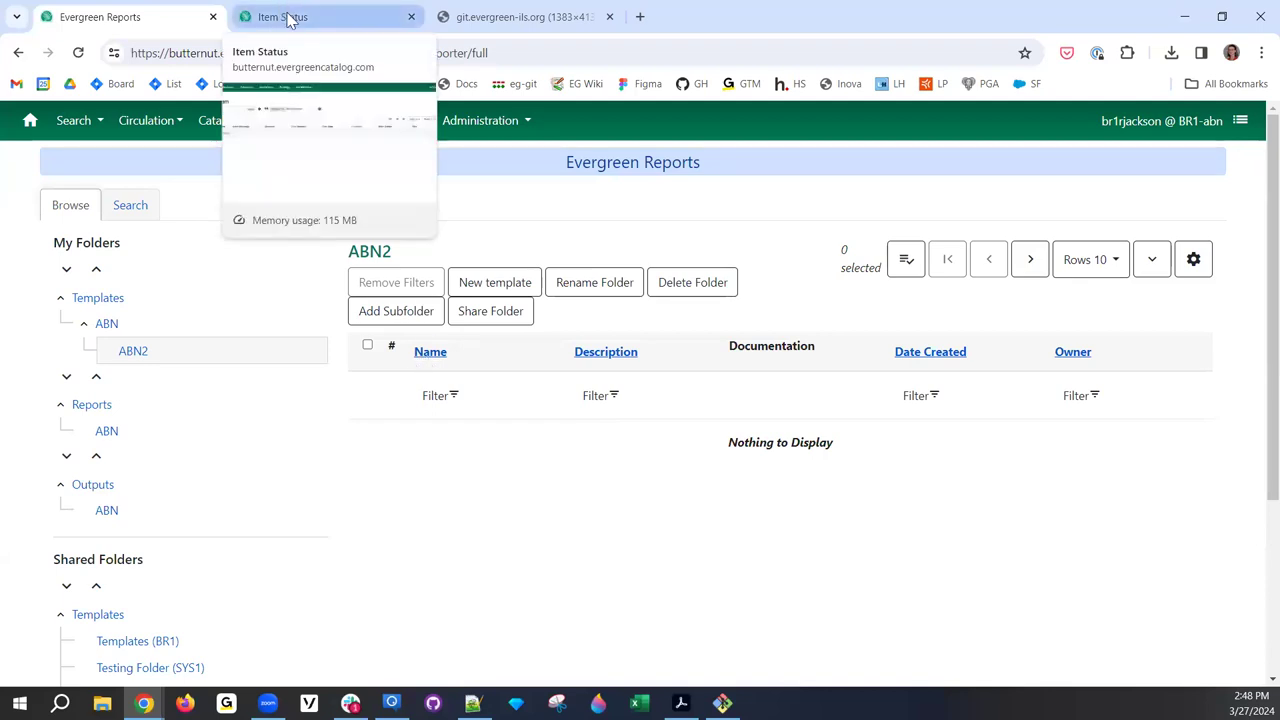
pyautogui.click(919, 272)
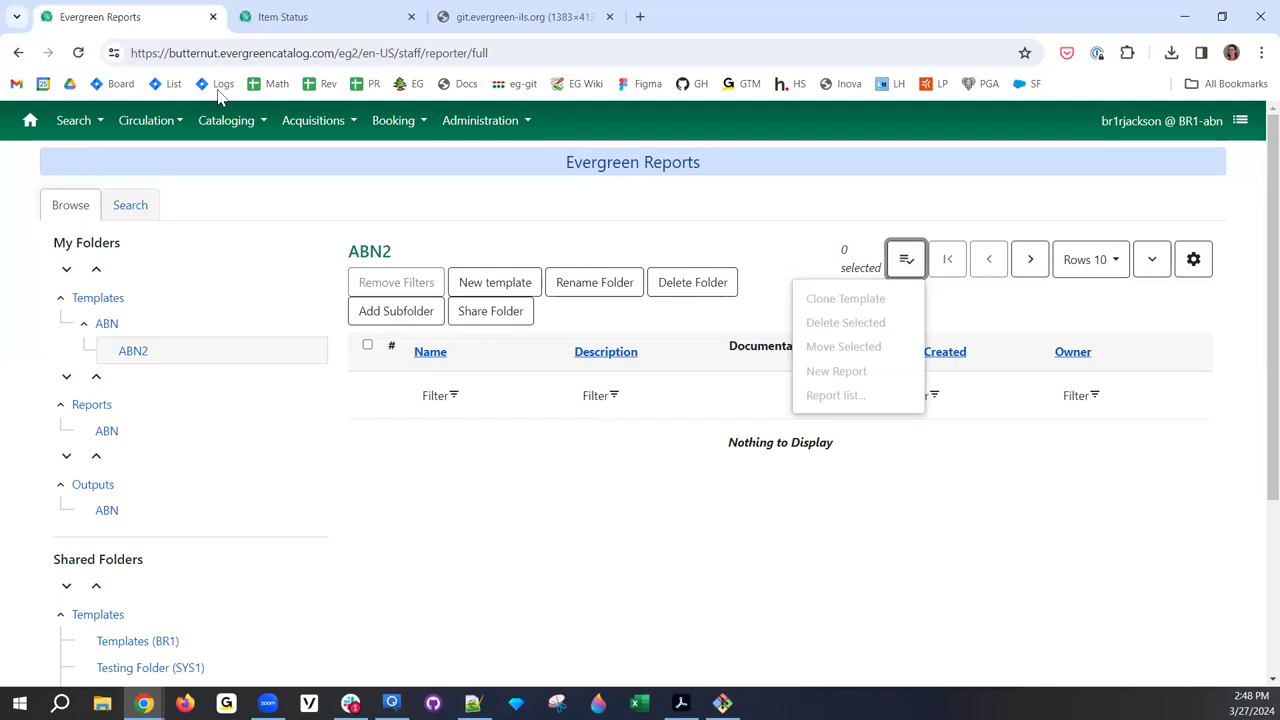
pyautogui.moveTo(347, 12)
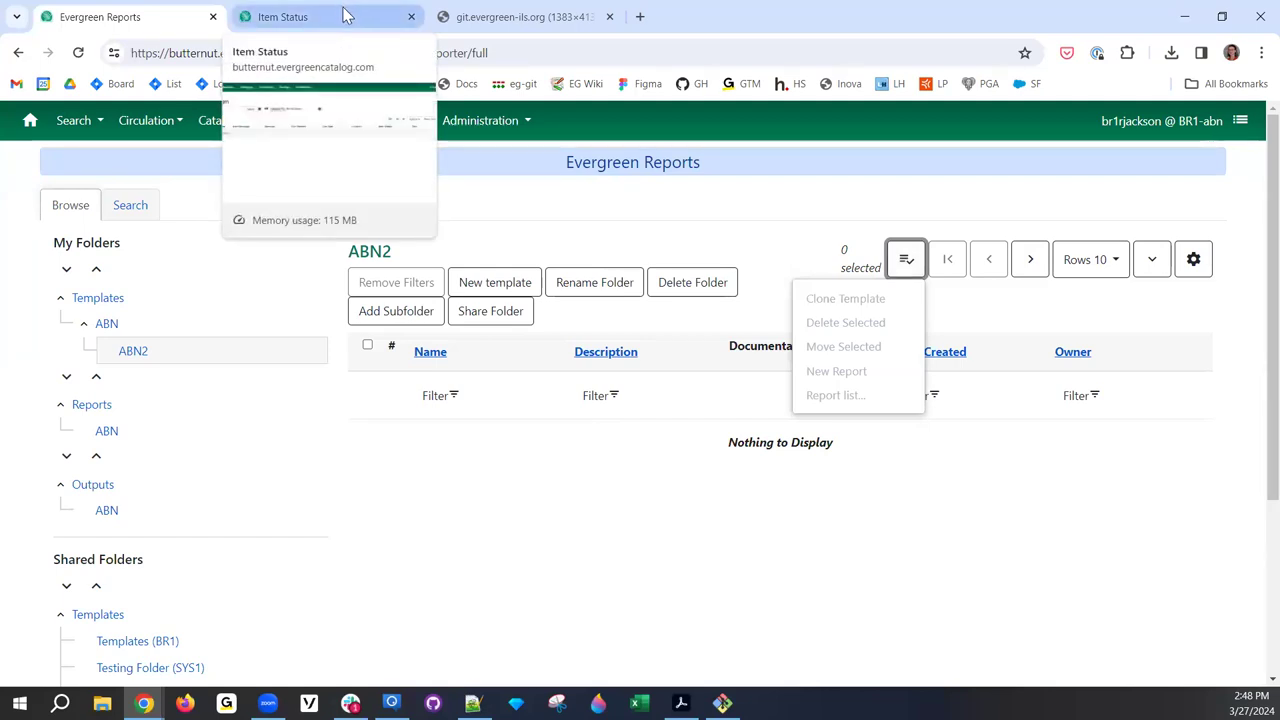
pyautogui.click(343, 14)
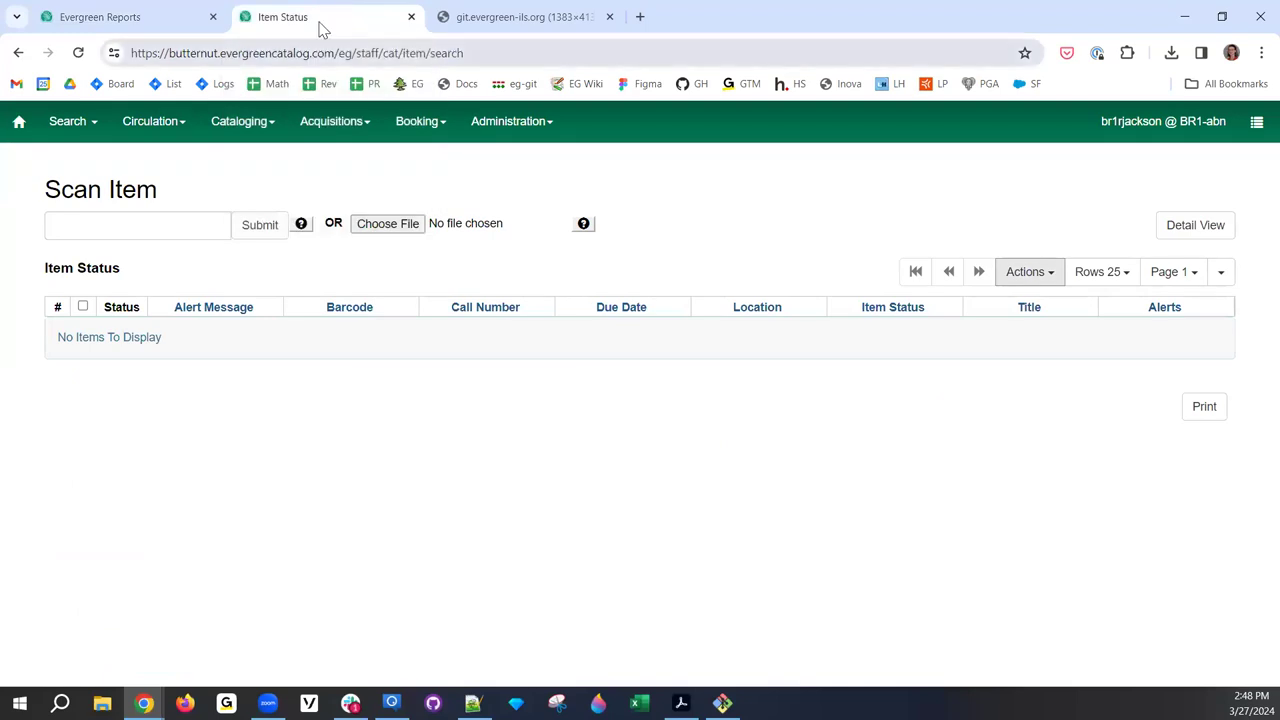
pyautogui.click(166, 18)
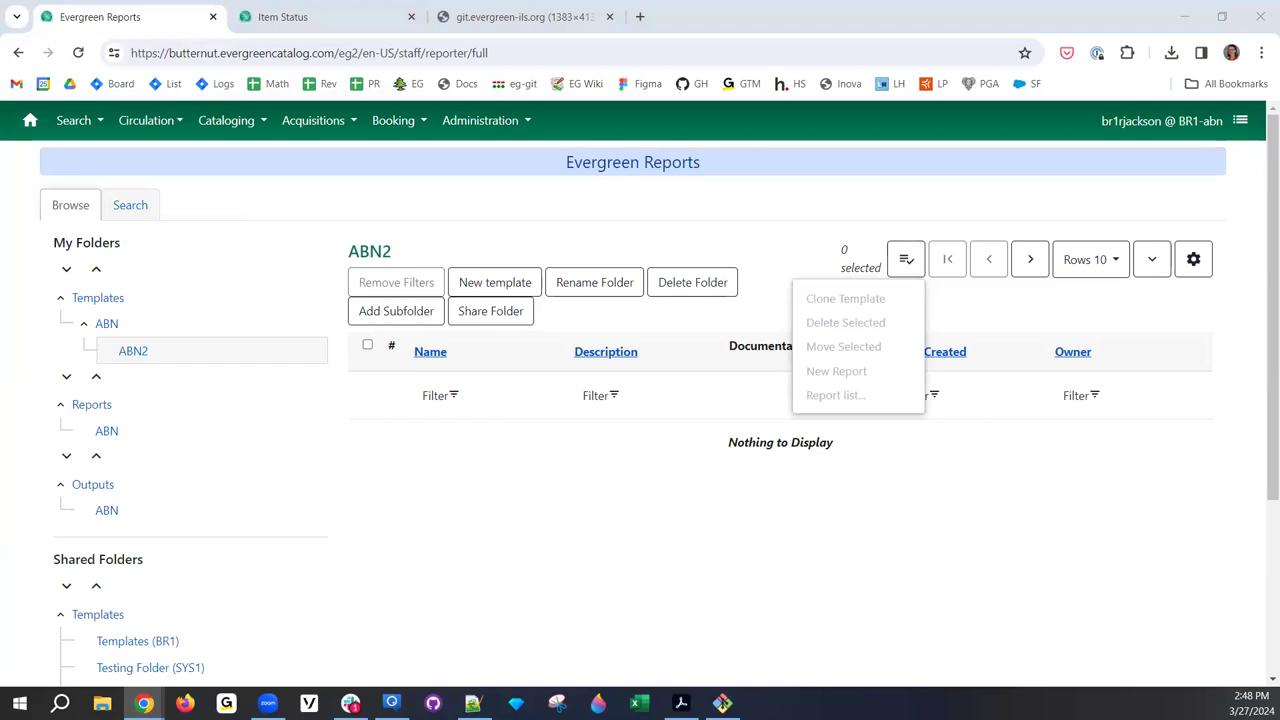
# - Close the template actions list and sort the ABN2 list by Description
pyautogui.click(612, 512)
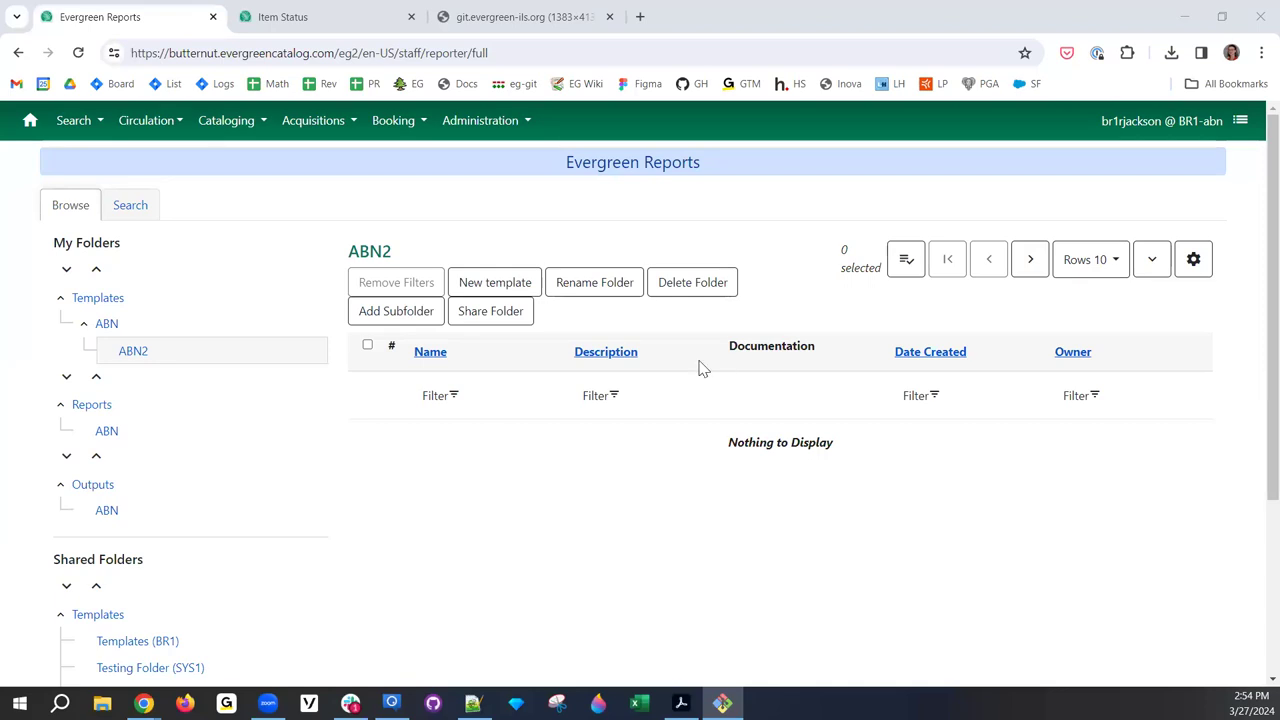
pyautogui.click(618, 353)
# - Sort the ABN2 list by Description descending and show 100 rows per page
pyautogui.click(620, 356)
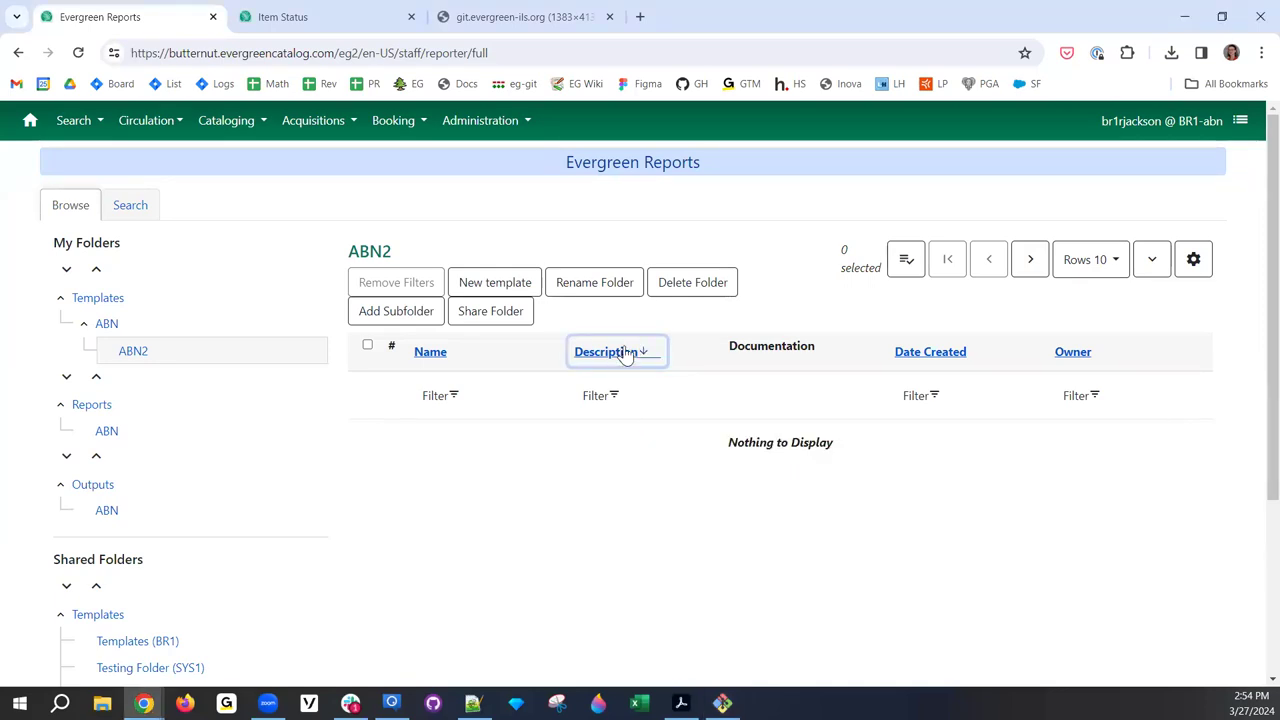
pyautogui.click(1086, 262)
pyautogui.click(1063, 408)
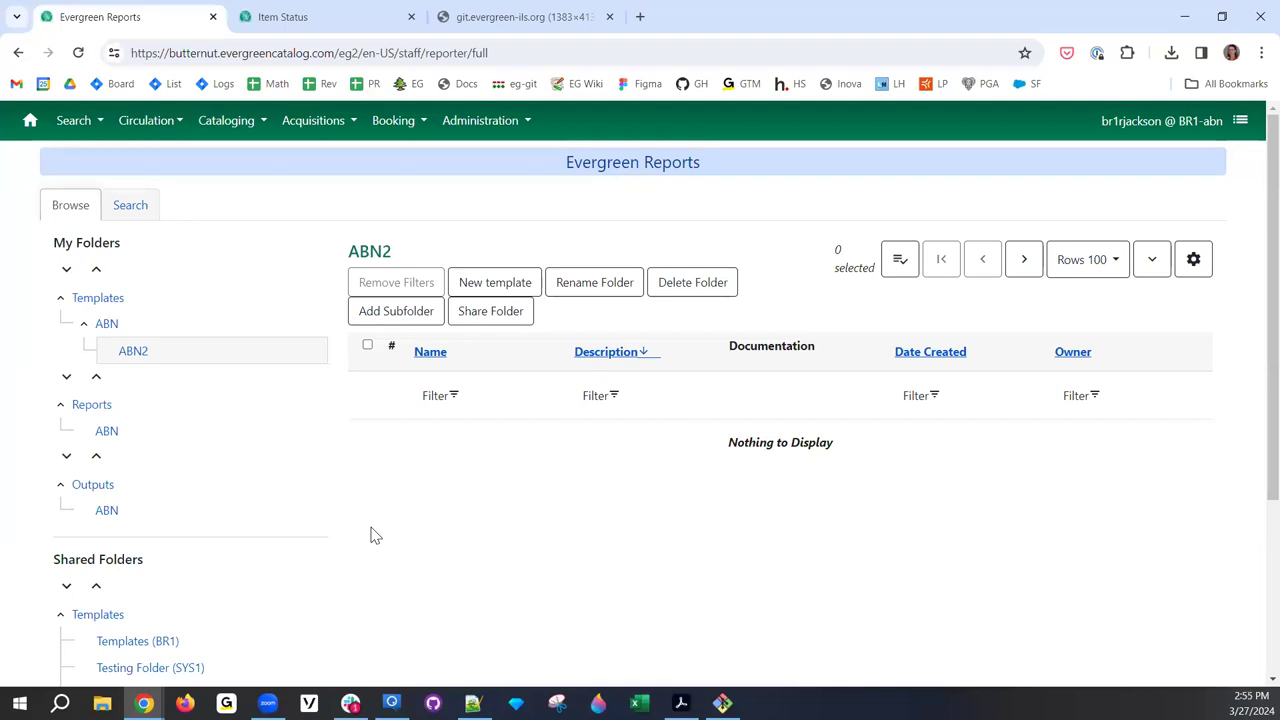
pyautogui.click(130, 205)
# - Search templates for 'abn' in the Name field, returning abn clone and its two clones
pyautogui.click(160, 280)
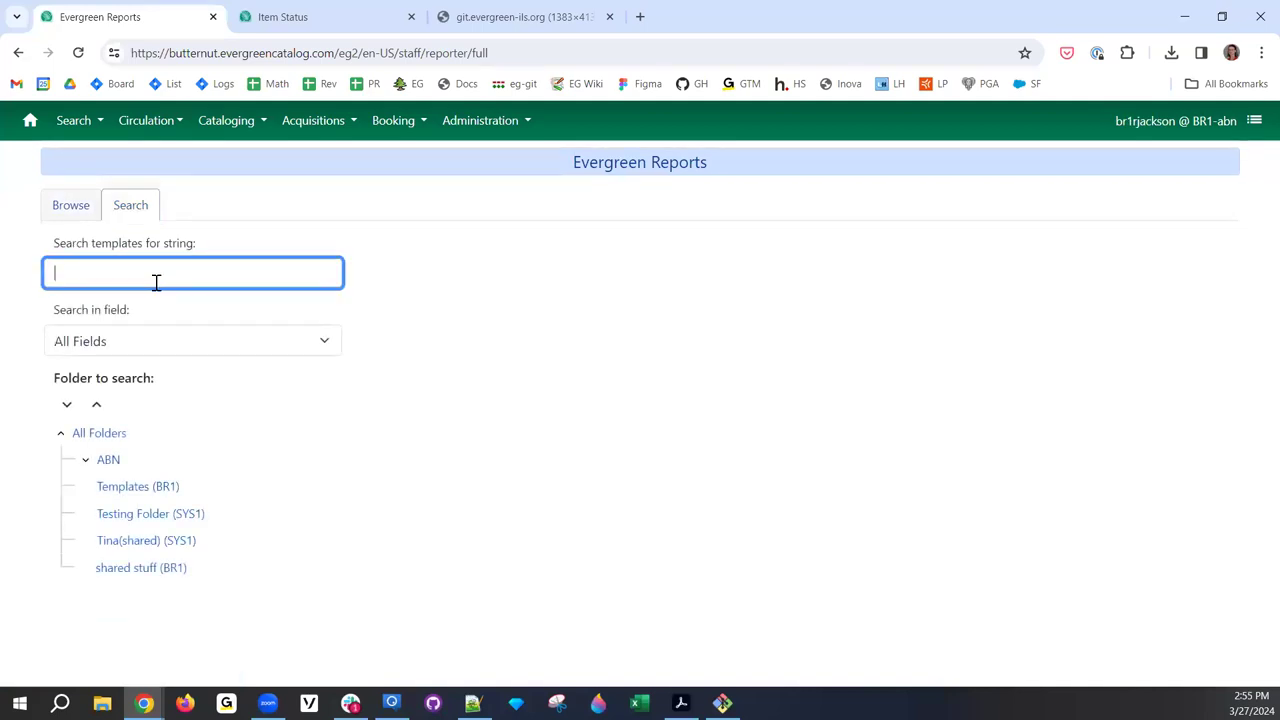
pyautogui.write('circ')
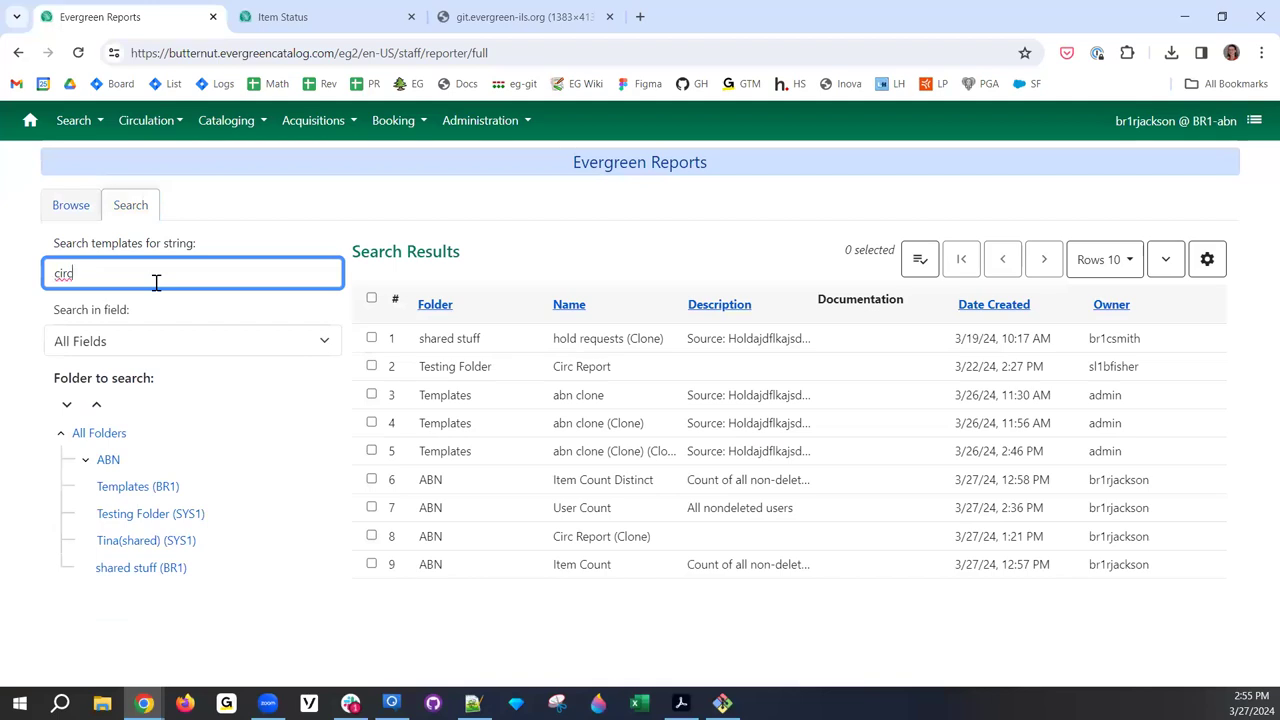
pyautogui.press('BackSpace')
pyautogui.press('BackSpace')
pyautogui.press('BackSpace')
pyautogui.press('BackSpace')
pyautogui.write('abn')
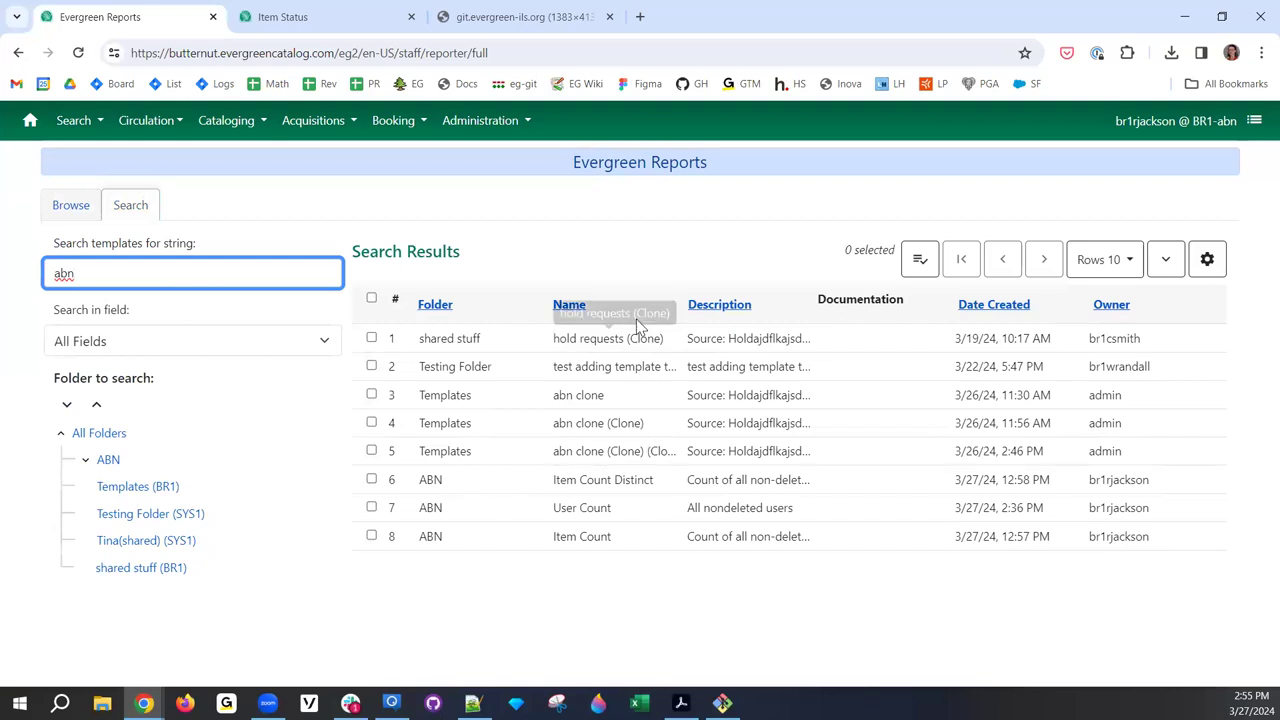
pyautogui.click(1210, 259)
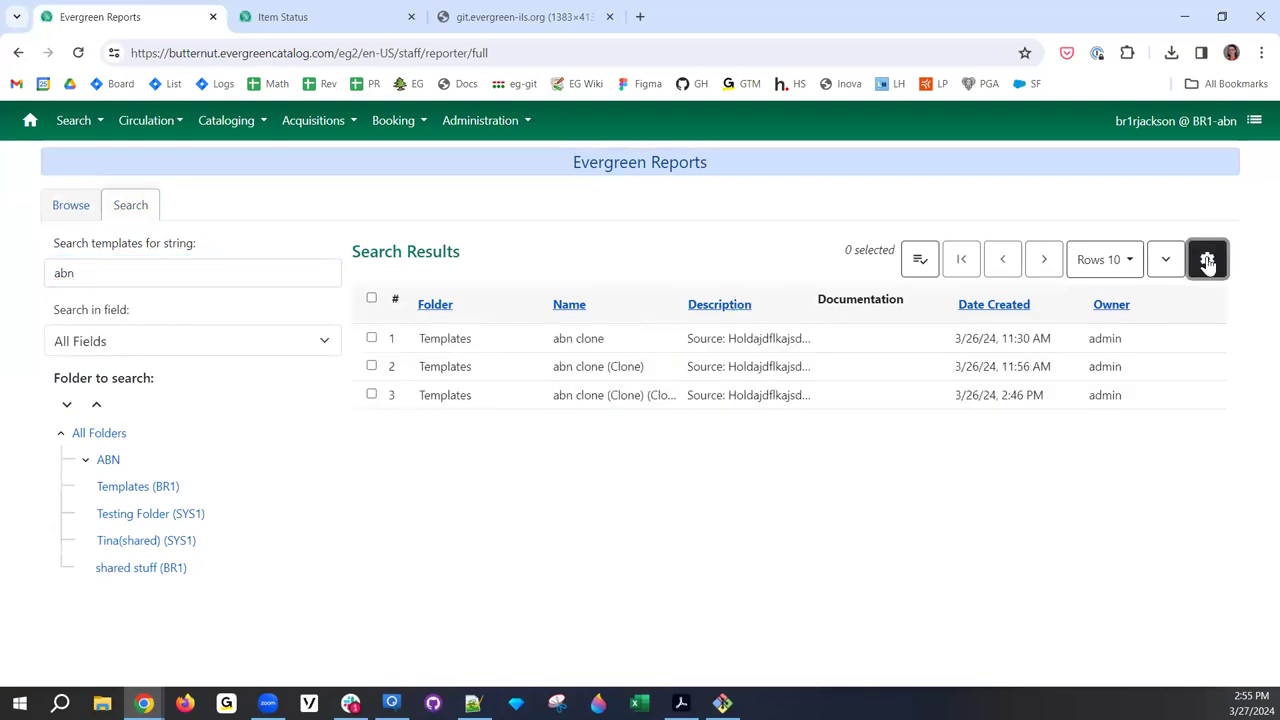
pyautogui.click(300, 278)
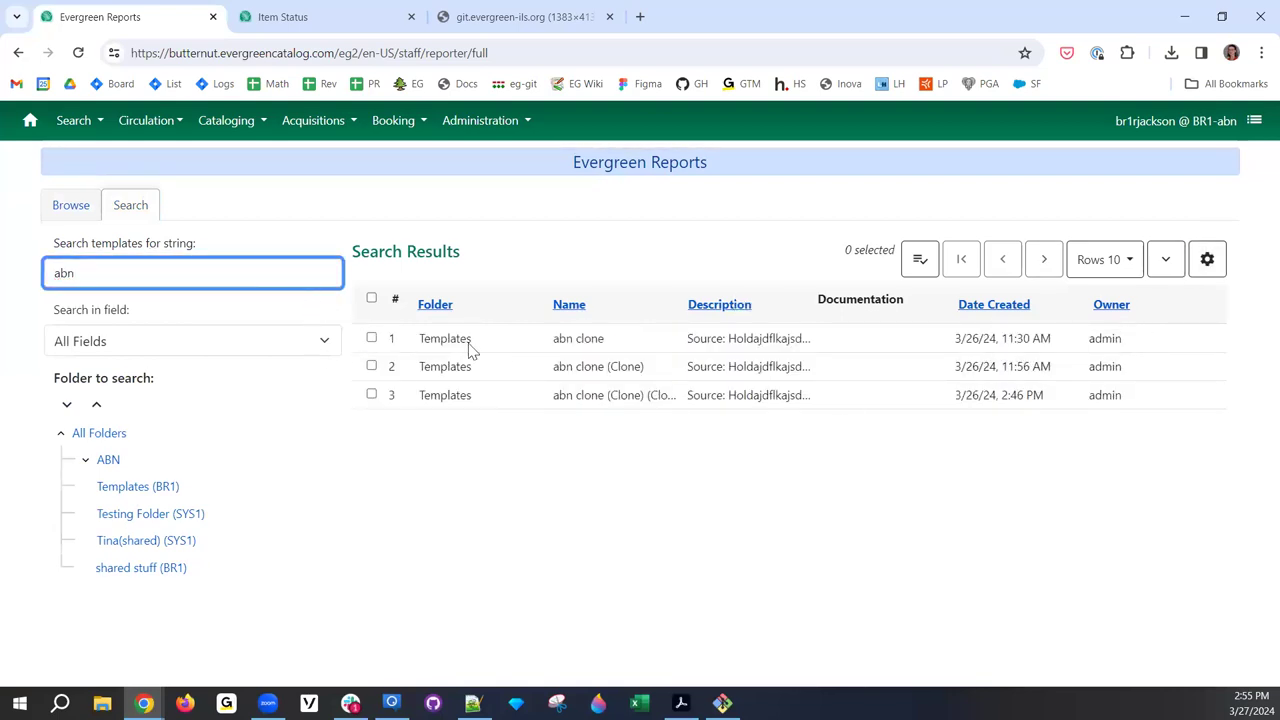
pyautogui.click(272, 347)
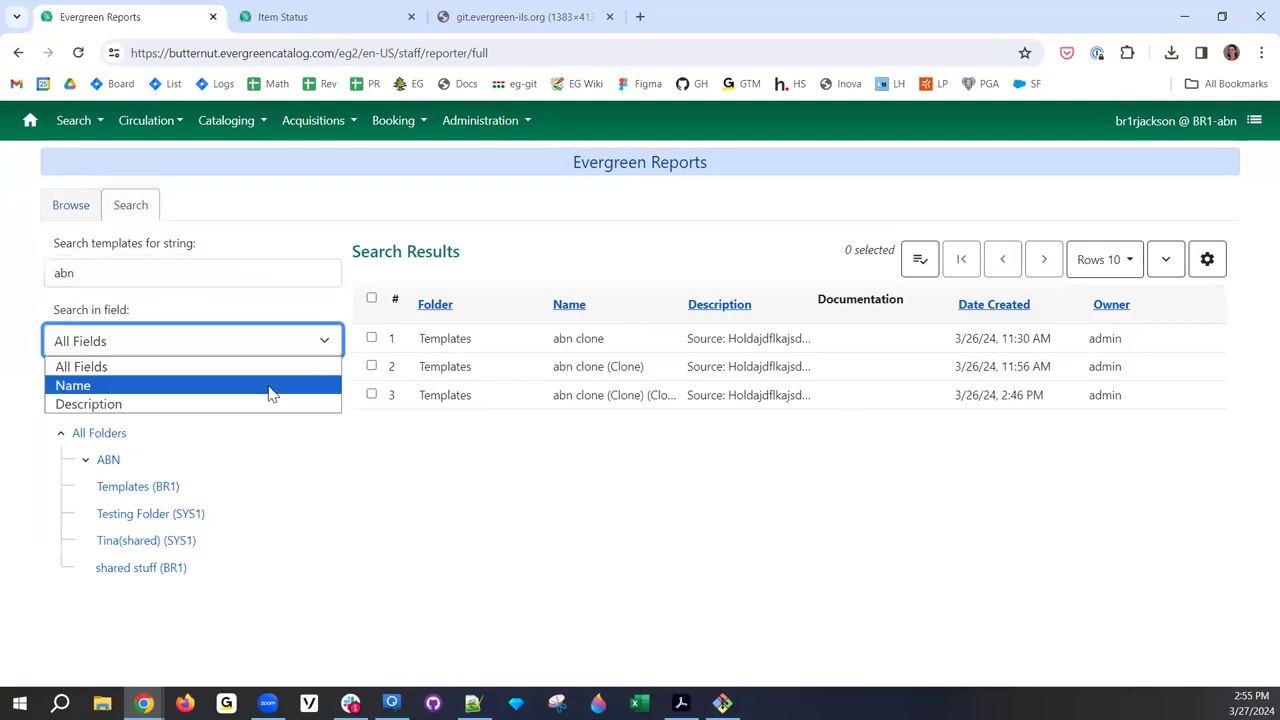
pyautogui.click(272, 386)
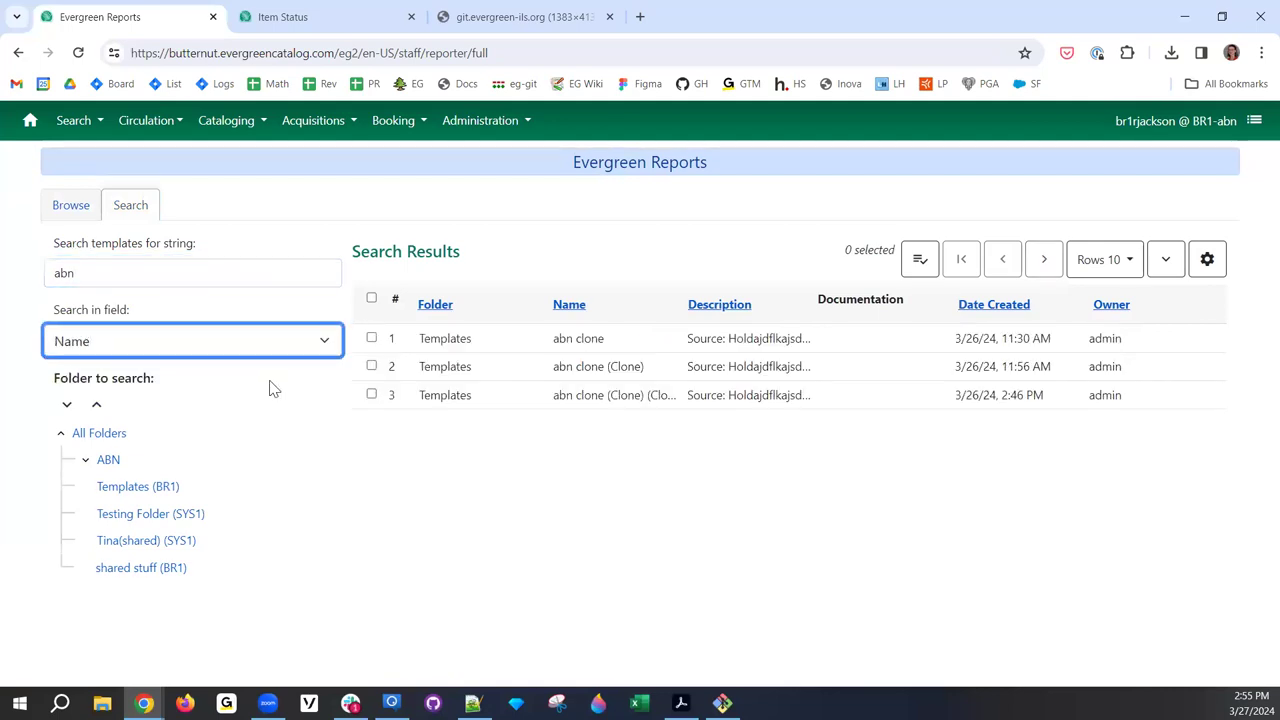
pyautogui.click(208, 272)
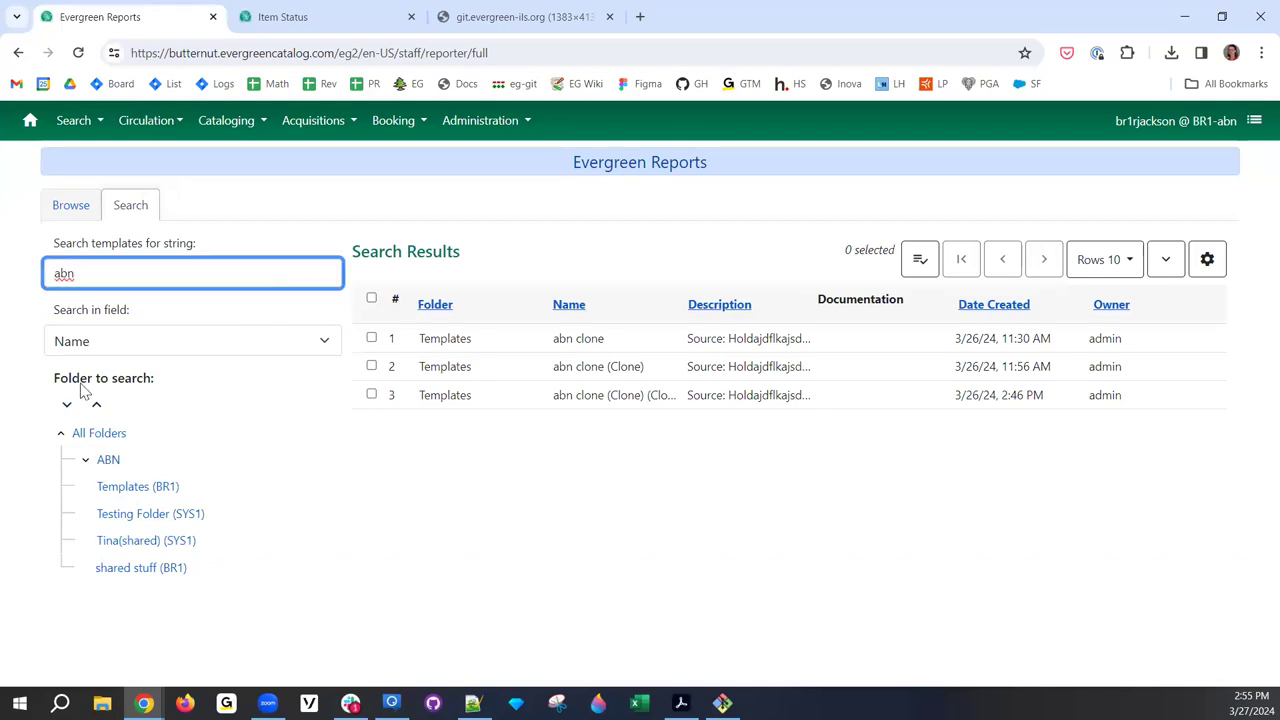
pyautogui.doubleClick(182, 280)
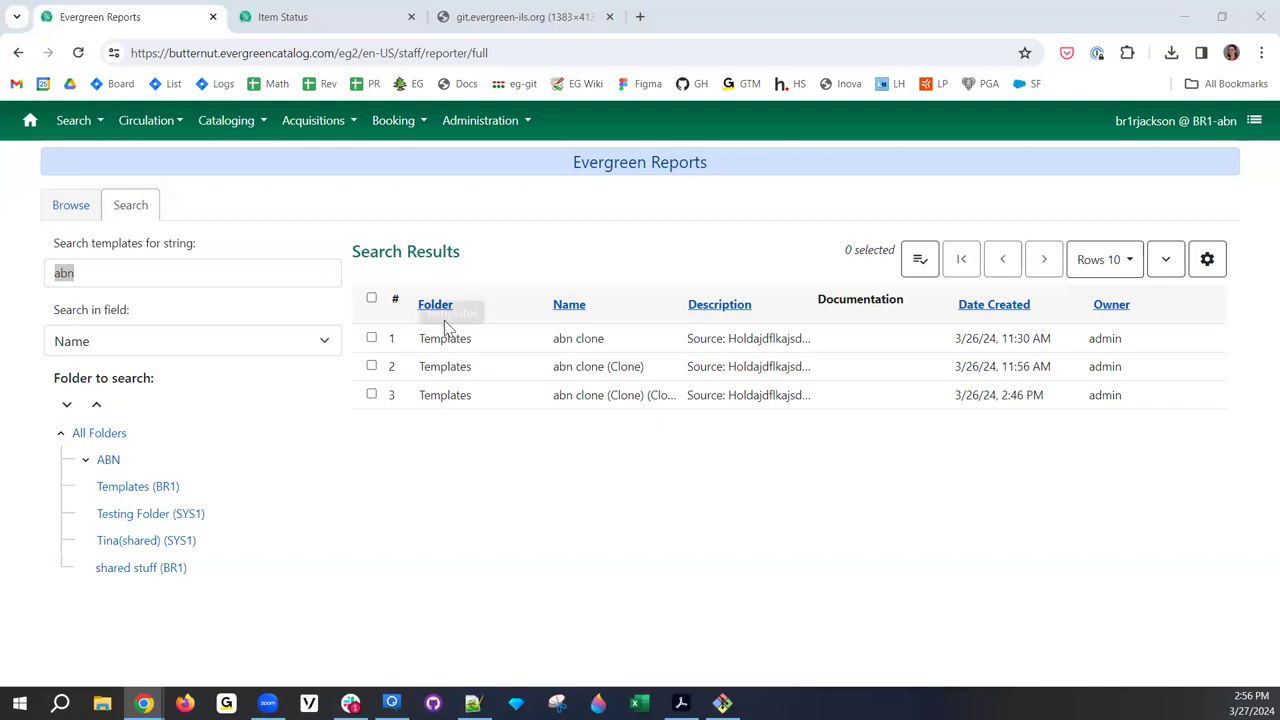
# - Go back to browsing ABN2 and open, then dismiss, the Description column filter
pyautogui.click(72, 205)
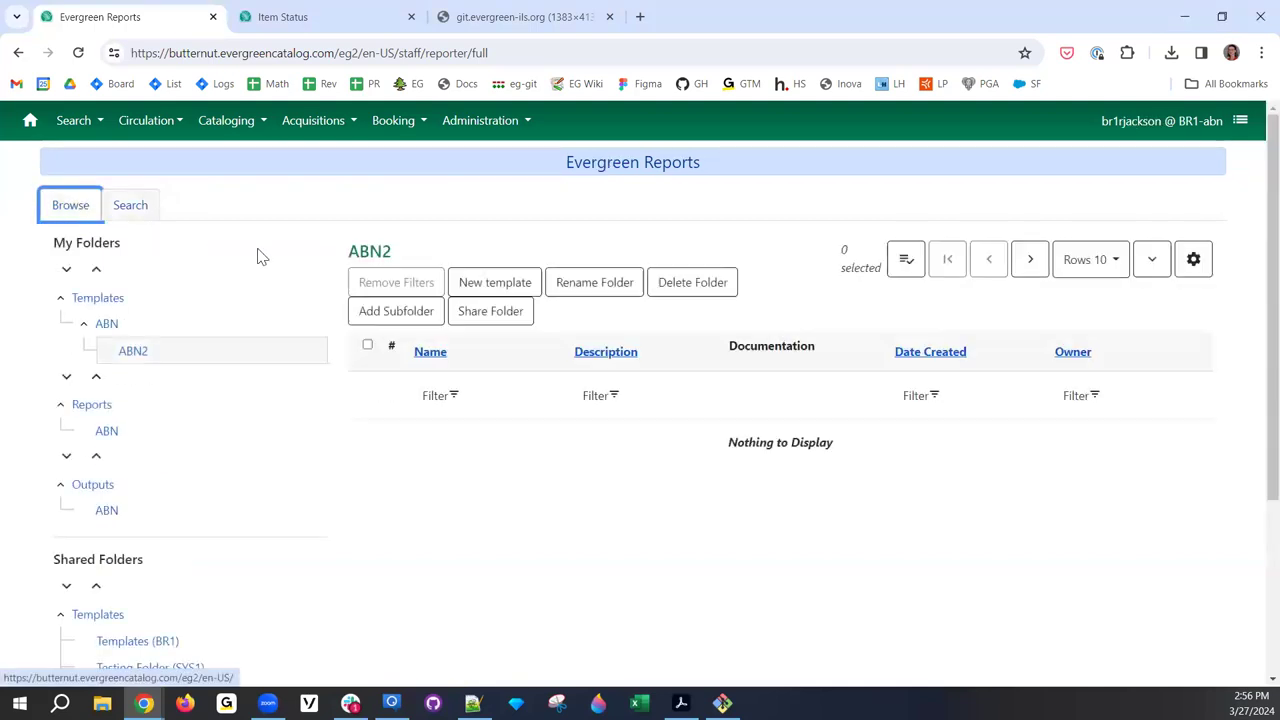
pyautogui.click(614, 400)
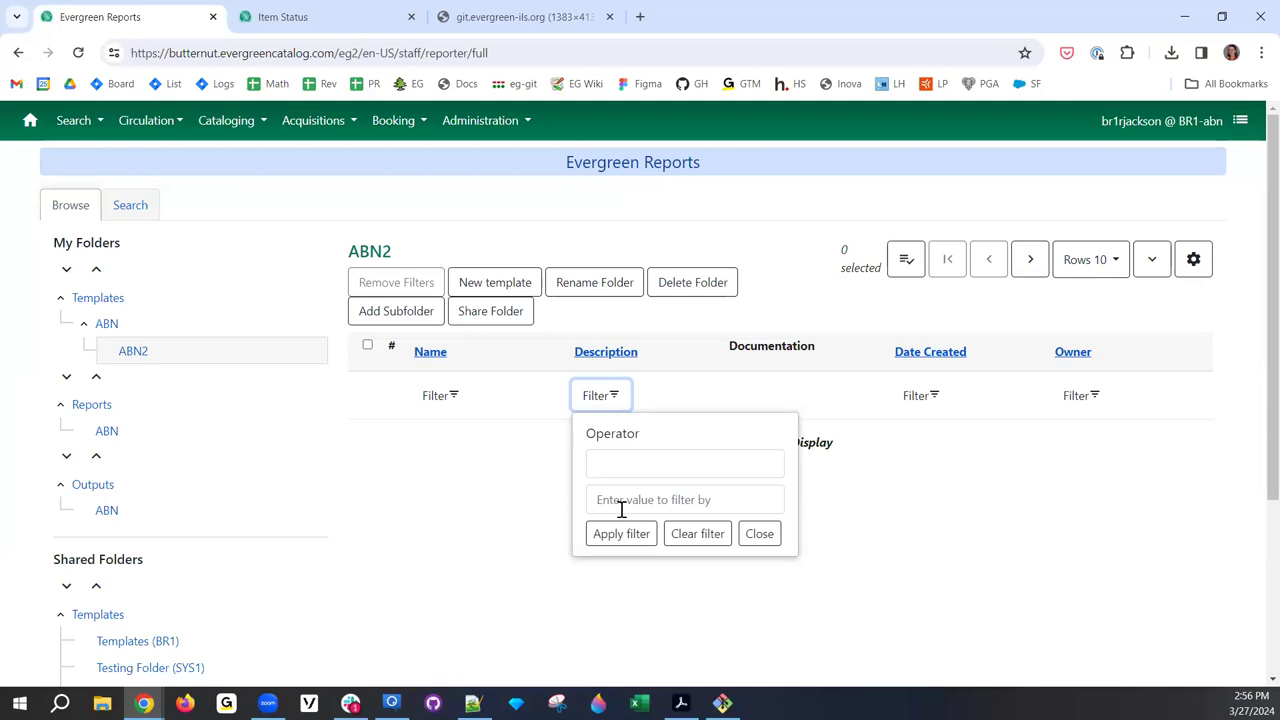
pyautogui.click(529, 520)
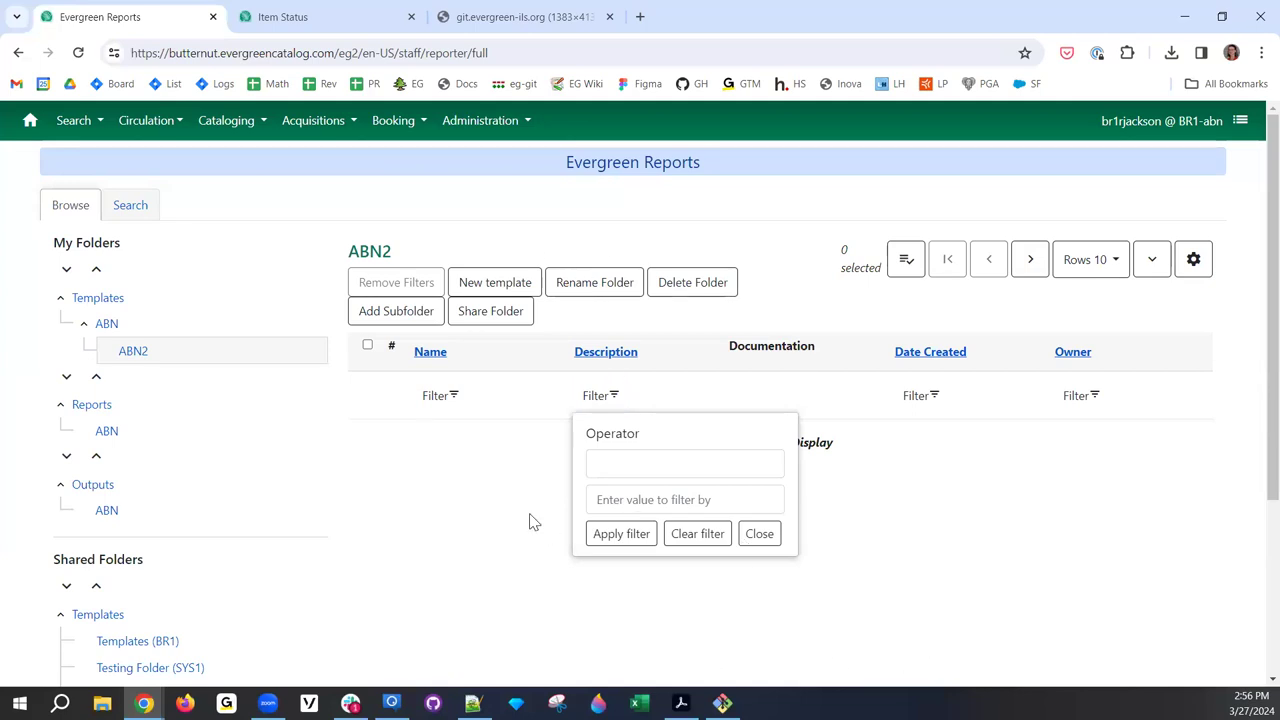